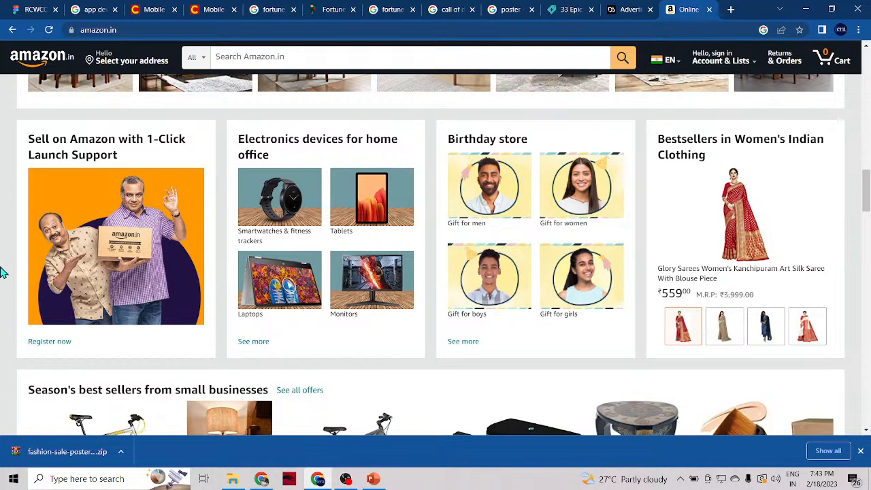
# Examine the Amazon home page's search category list, account area and product sections down to Season's best sellers from small businesses.
pyautogui.click(231, 54)
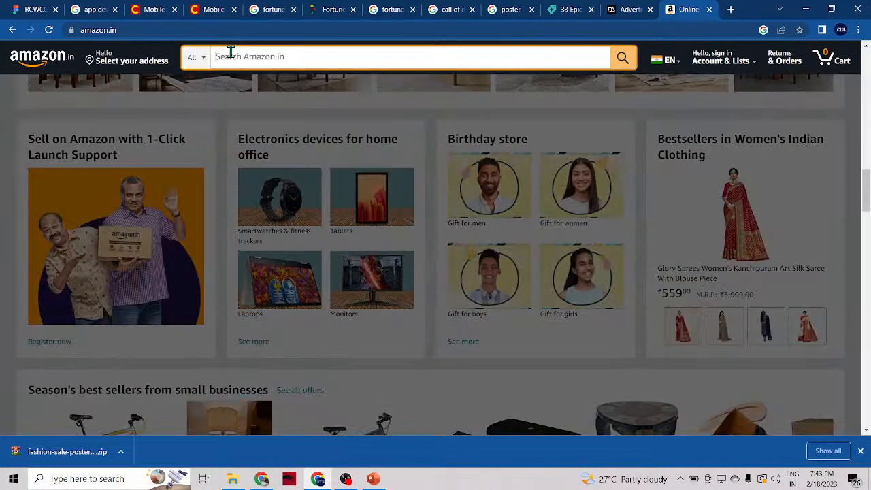
pyautogui.click(196, 58)
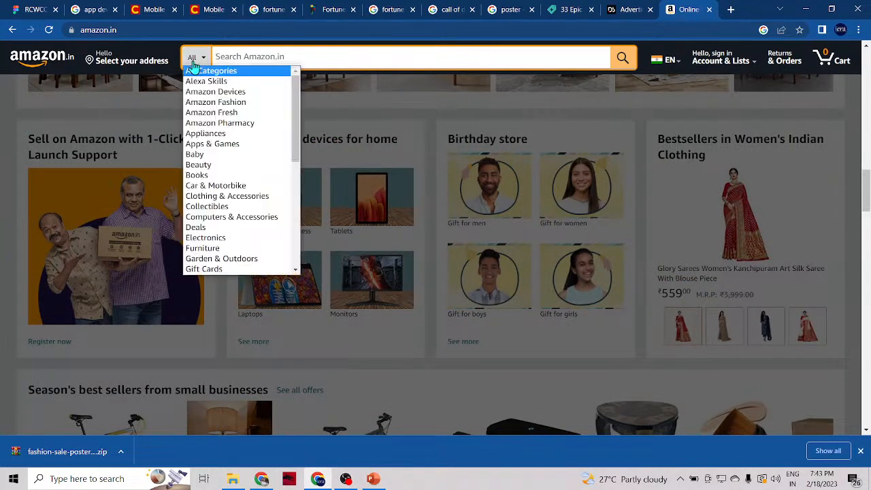
pyautogui.click(197, 58)
pyautogui.click(196, 58)
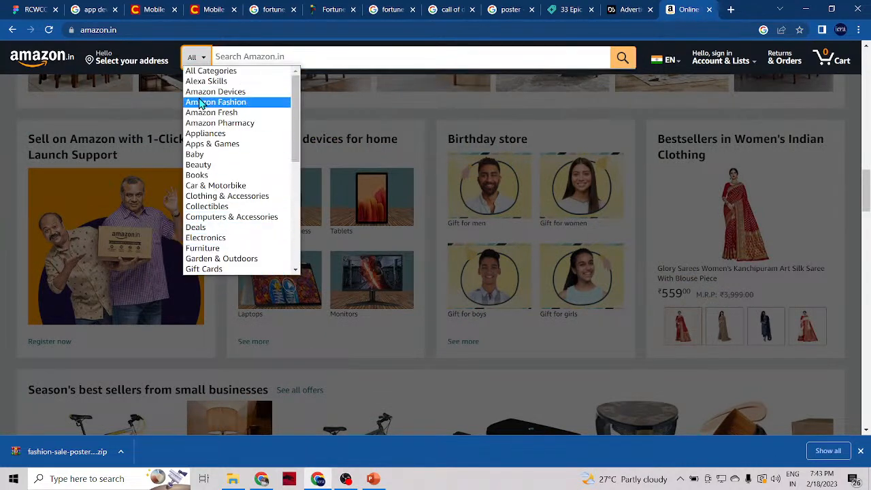
pyautogui.click(208, 59)
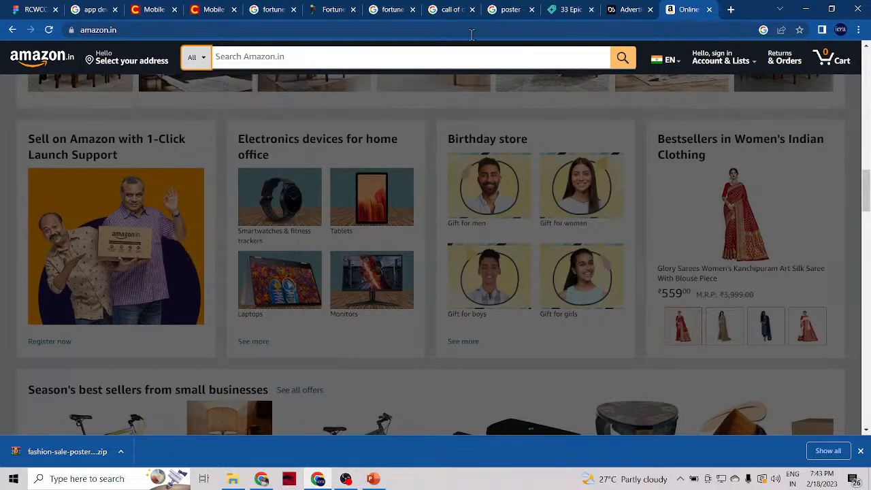
pyautogui.moveTo(712, 63)
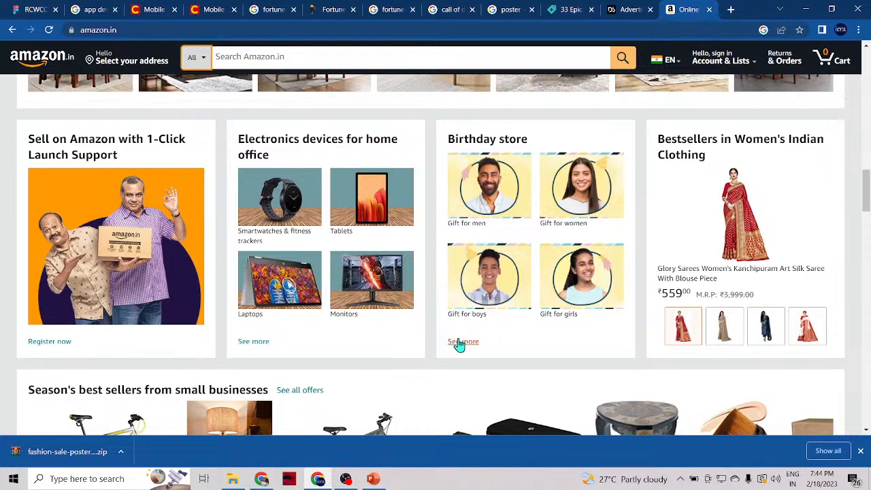
pyautogui.scroll(-2, 385, 346)
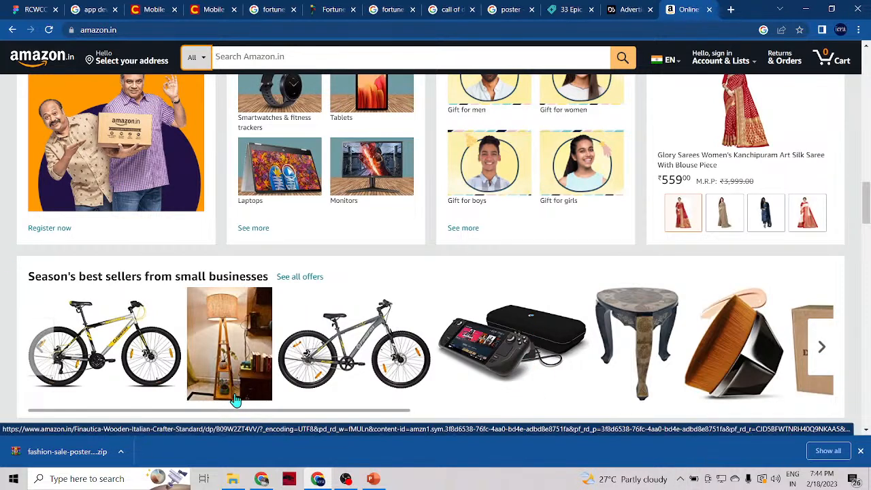
# In the RCWCC Figma file, shrink the round yellow play icon on Instagram story - 2 to about 84 × 84, below the Human-centric design text.
pyautogui.click(30, 12)
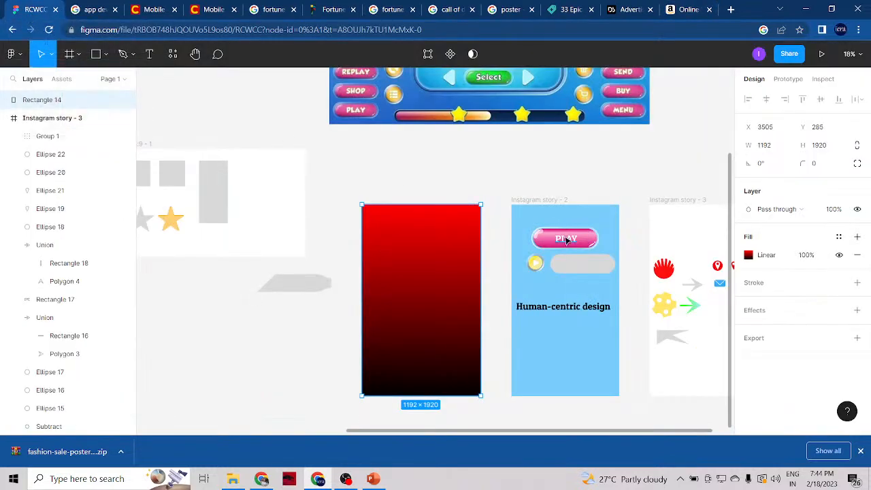
pyautogui.click(563, 199)
pyautogui.scroll(2, 632, 318)
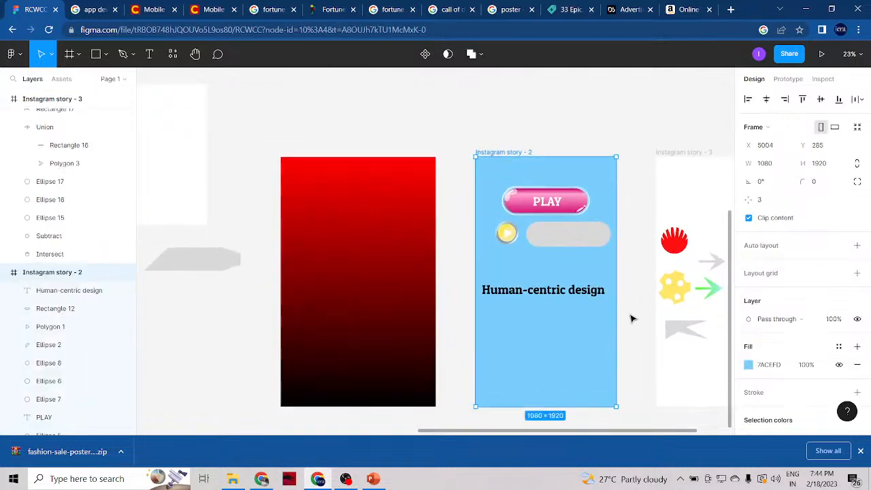
pyautogui.scroll(-2, 631, 319)
pyautogui.moveTo(551, 436); pyautogui.dragTo(595, 434)
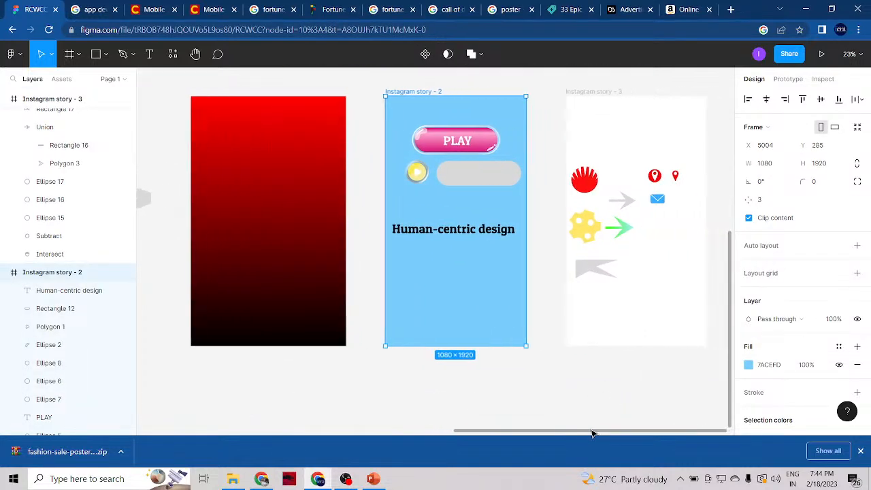
pyautogui.scroll(2, 504, 263)
pyautogui.scroll(1, 505, 263)
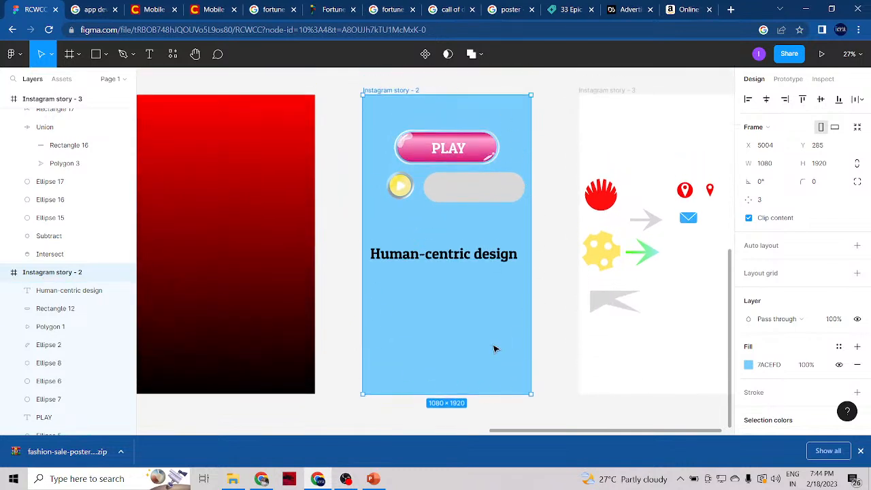
pyautogui.click(402, 185)
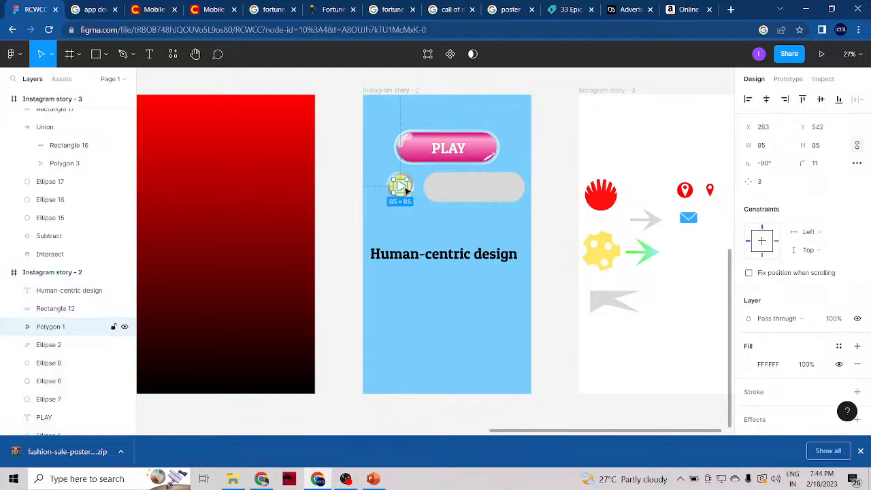
pyautogui.moveTo(346, 178); pyautogui.dragTo(415, 205)
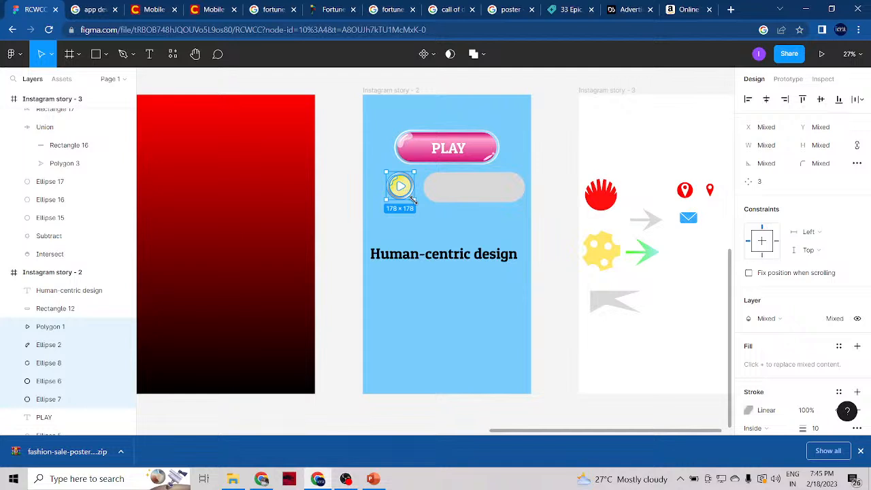
pyautogui.moveTo(411, 200); pyautogui.dragTo(445, 305)
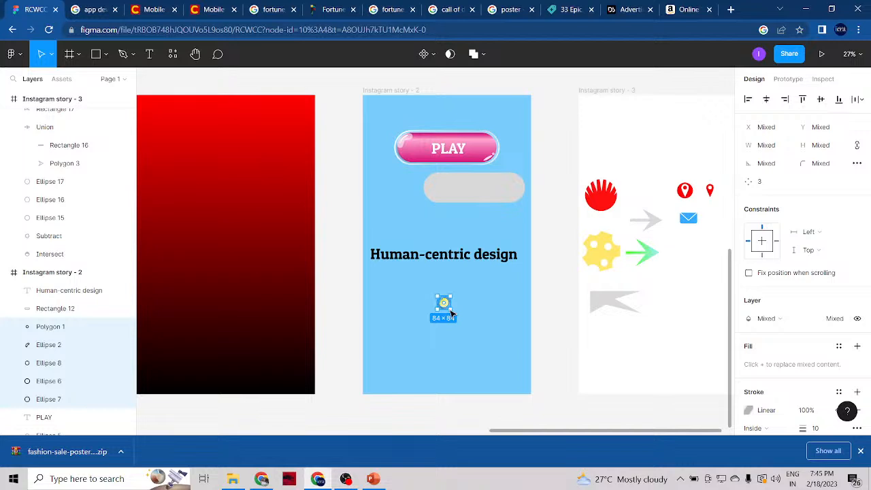
pyautogui.click(547, 355)
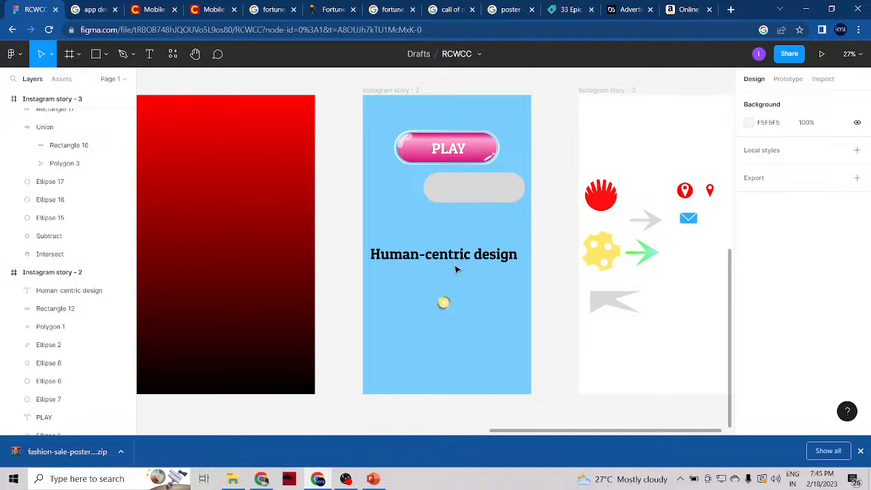
# Try to shrink the pink PLAY button's shapes without their text to about 313 × 103, and undo the resize.
pyautogui.click(453, 151)
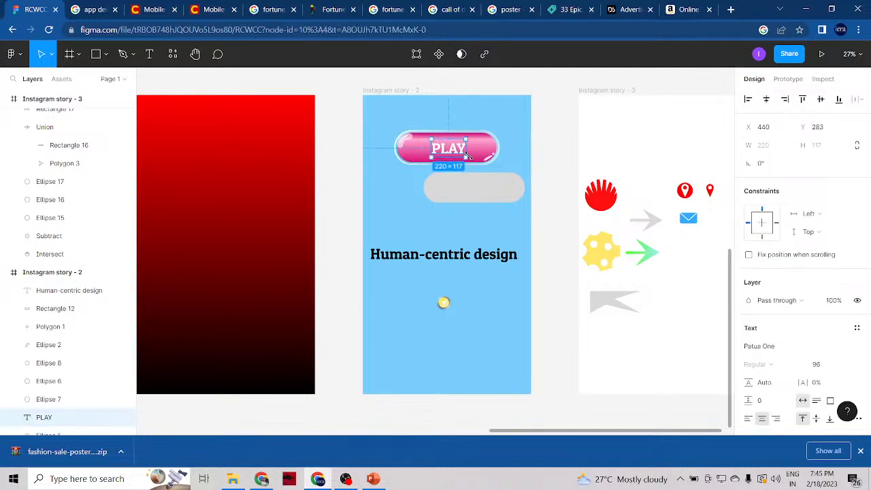
pyautogui.moveTo(347, 139); pyautogui.dragTo(429, 160)
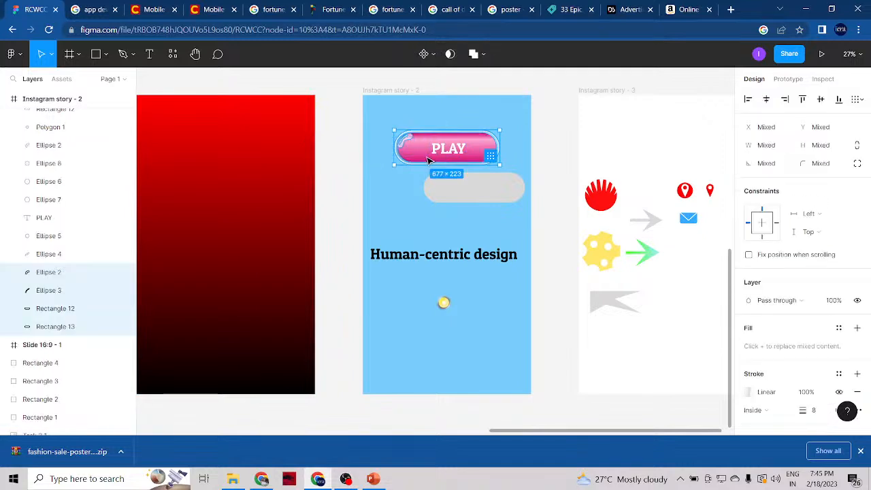
pyautogui.moveTo(456, 128); pyautogui.dragTo(458, 148)
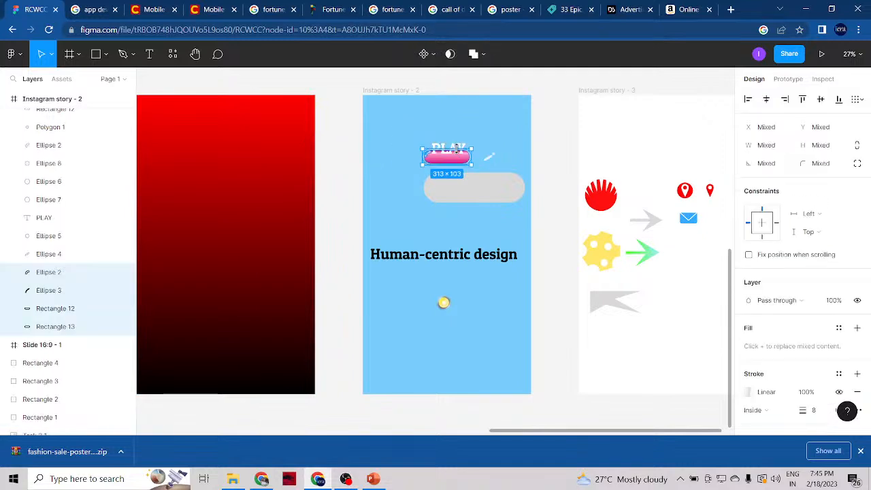
pyautogui.hotkey('ctrl', 'z')
pyautogui.hotkey('ctrl', 'z')
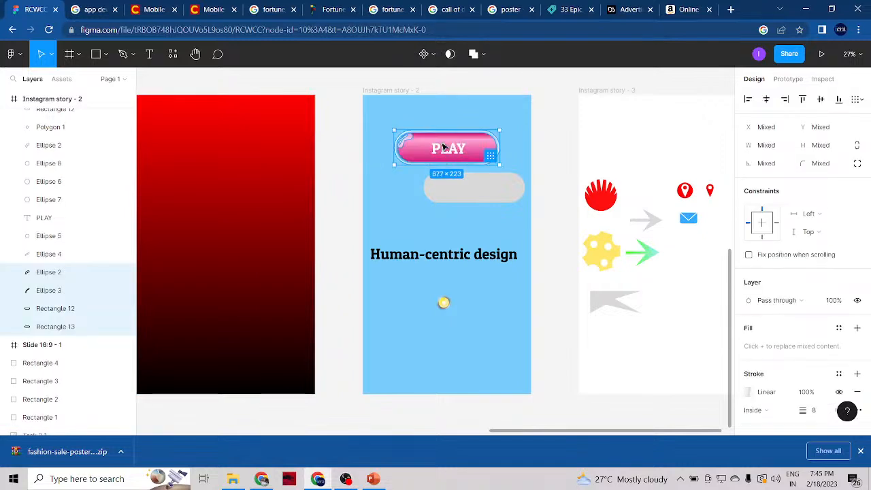
# Shrink the pink PLAY button's shapes together with the PLAY text to about 359 × 118, just above the Human-centric design text.
pyautogui.moveTo(441, 130); pyautogui.dragTo(443, 213)
pyautogui.click(465, 219)
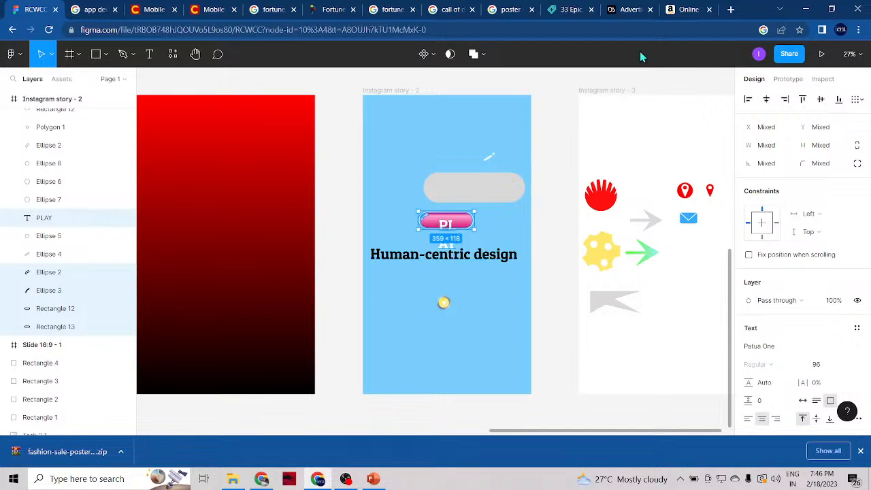
# Search Google Images for "candy crush level scene" in a new browser tab and preview the Candy Crush Level 134 map image.
pyautogui.click(729, 10)
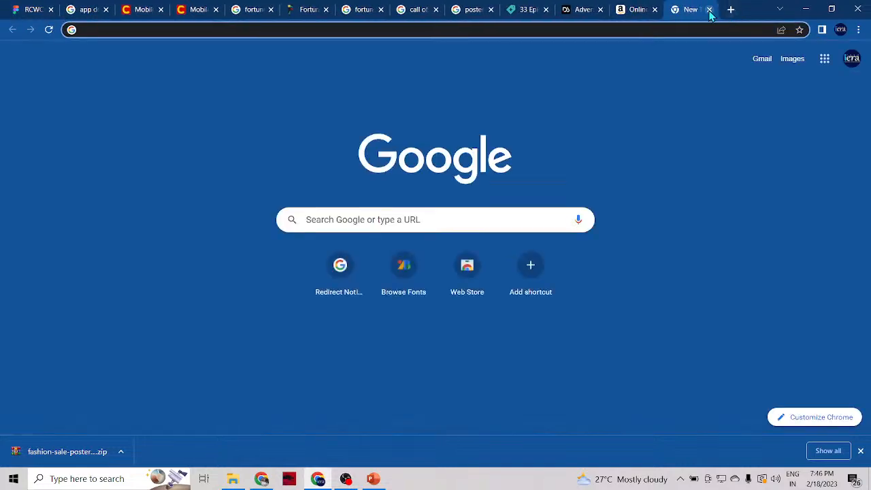
pyautogui.write('candy cr')
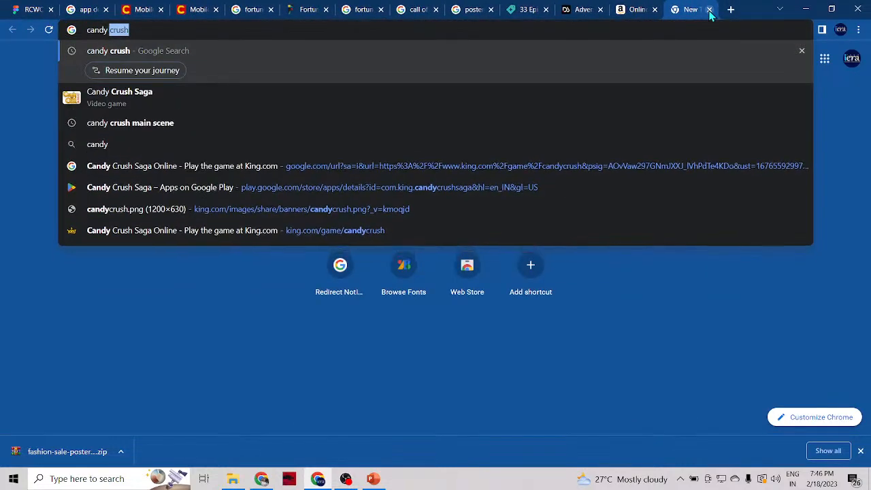
pyautogui.write('ush lev')
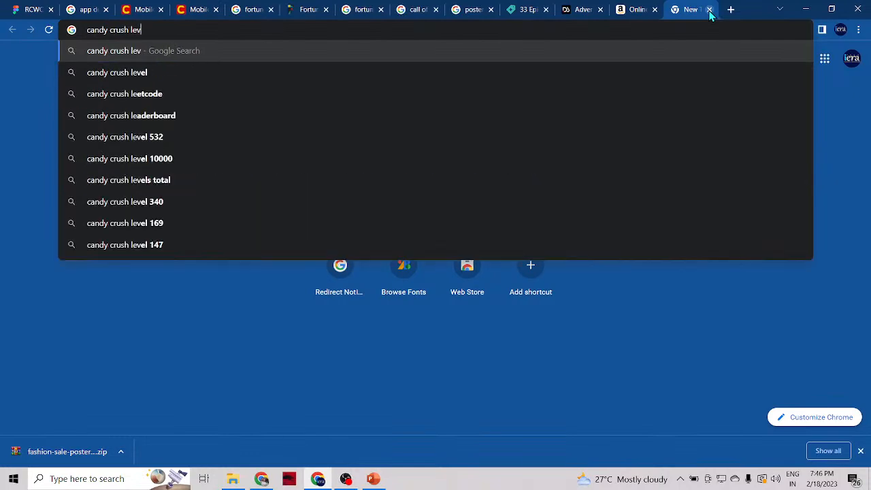
pyautogui.write('el scene')
pyautogui.press('Return')
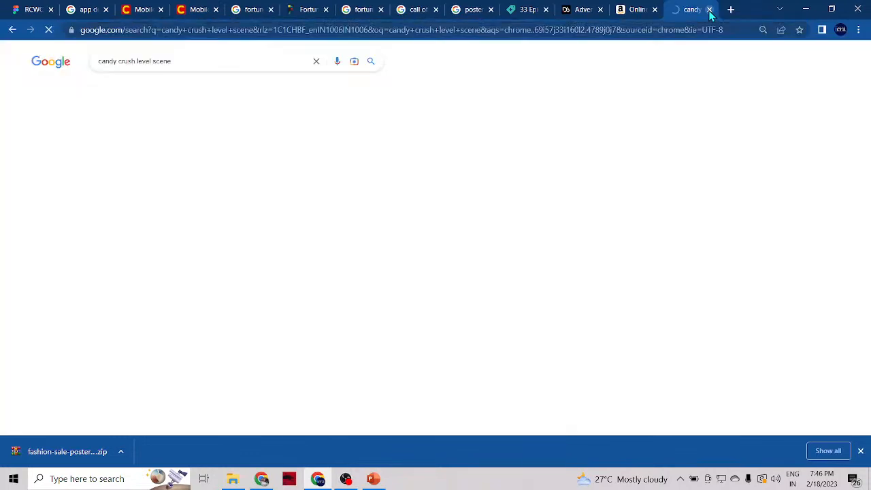
pyautogui.click(179, 87)
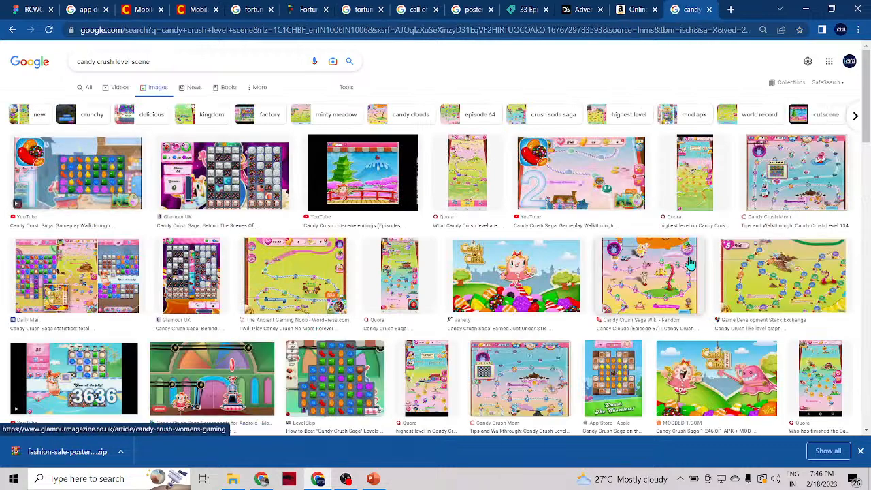
pyautogui.click(822, 182)
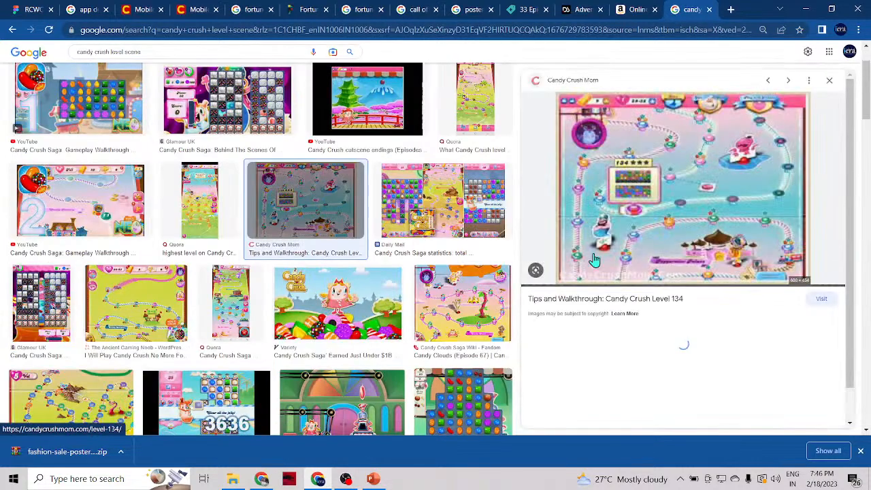
# Open the Level 134 map image's source page in a new tab and look through the walkthrough page for the picture.
pyautogui.rightClick(652, 143)
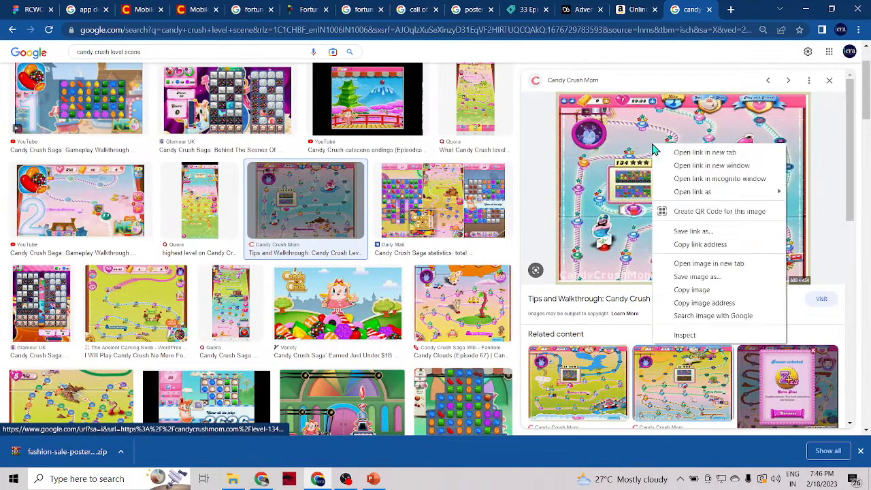
pyautogui.click(689, 157)
pyautogui.hotkey('ctrl', 'Tab')
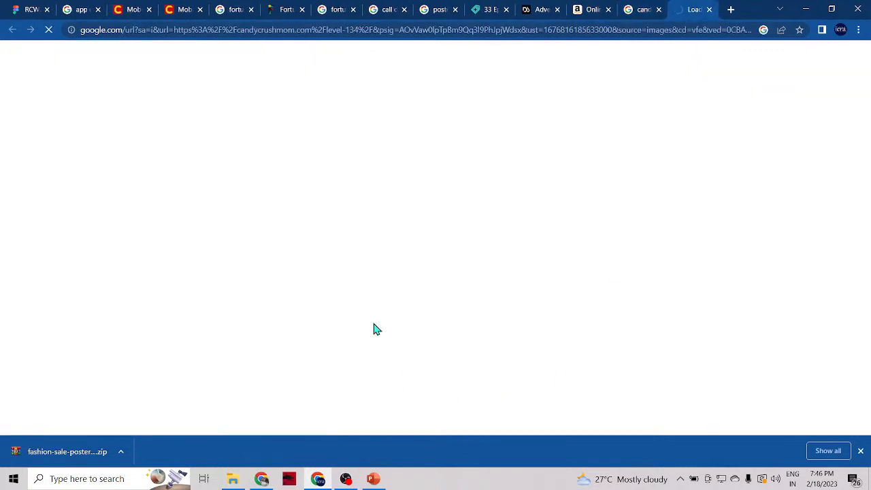
pyautogui.scroll(-6, 311, 350)
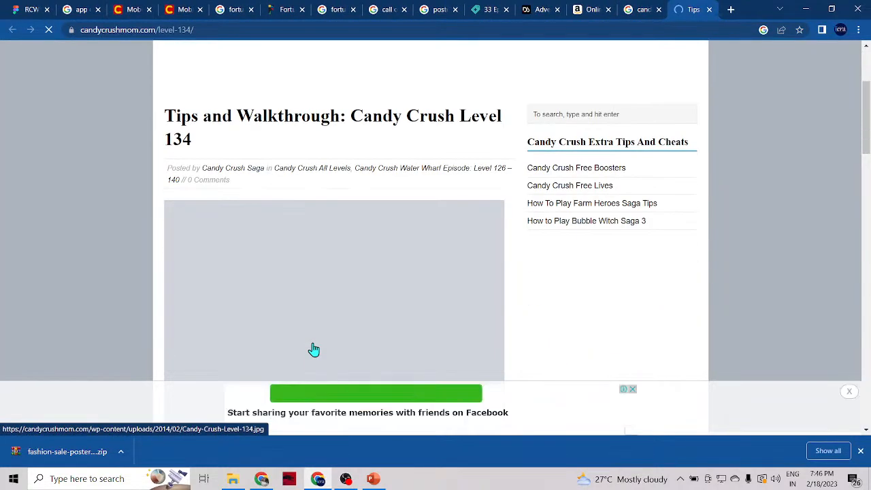
pyautogui.scroll(-15, 312, 349)
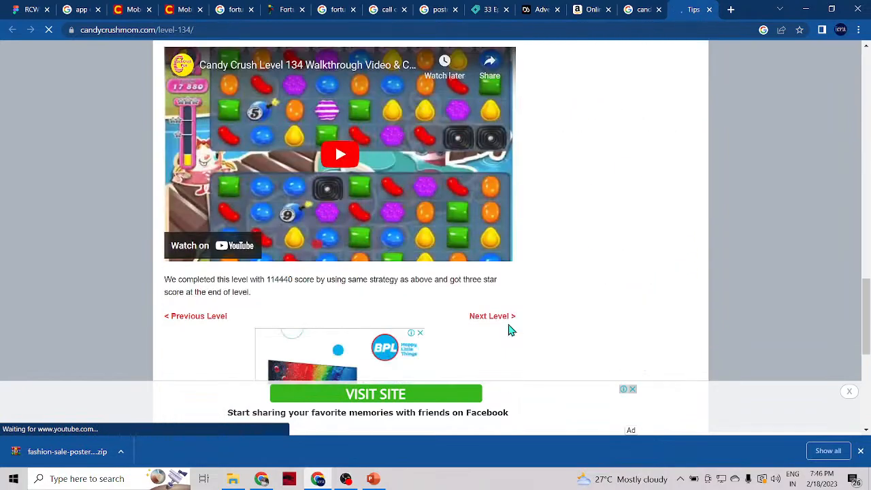
pyautogui.scroll(-3, 511, 330)
pyautogui.scroll(12, 511, 330)
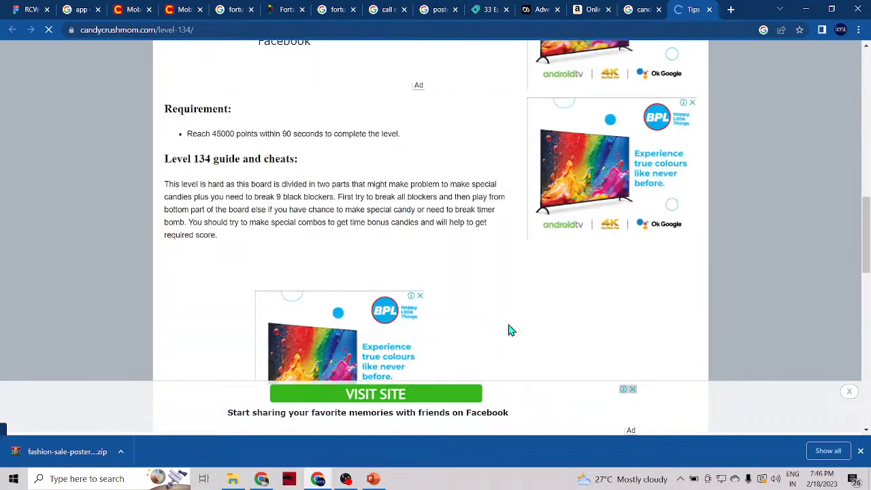
pyautogui.scroll(5, 511, 330)
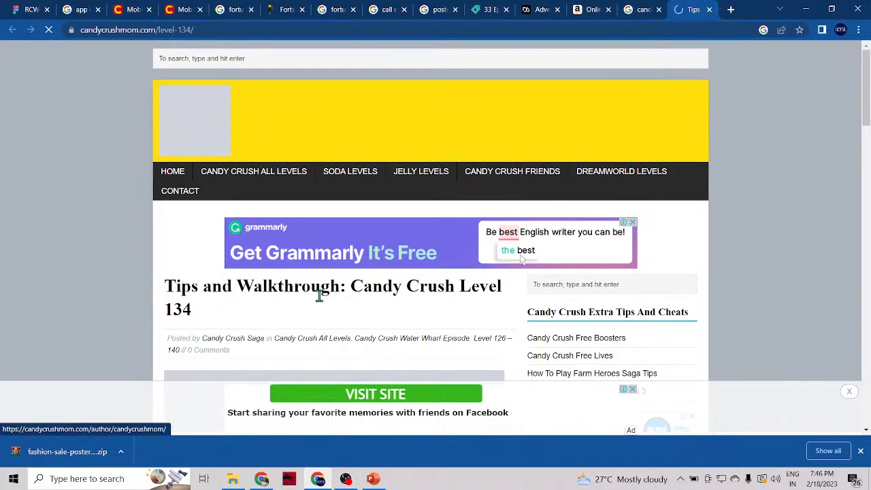
pyautogui.scroll(-3, 476, 302)
# Return to the image results, reopen the Level 134 source page, and view Candy-Crush-Level-134.jpg on its own, closing the ad.
pyautogui.click(643, 10)
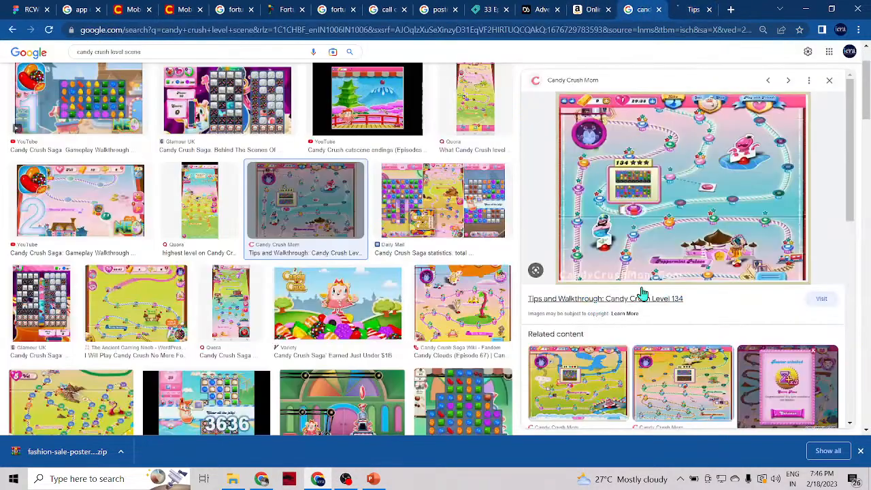
pyautogui.click(651, 236)
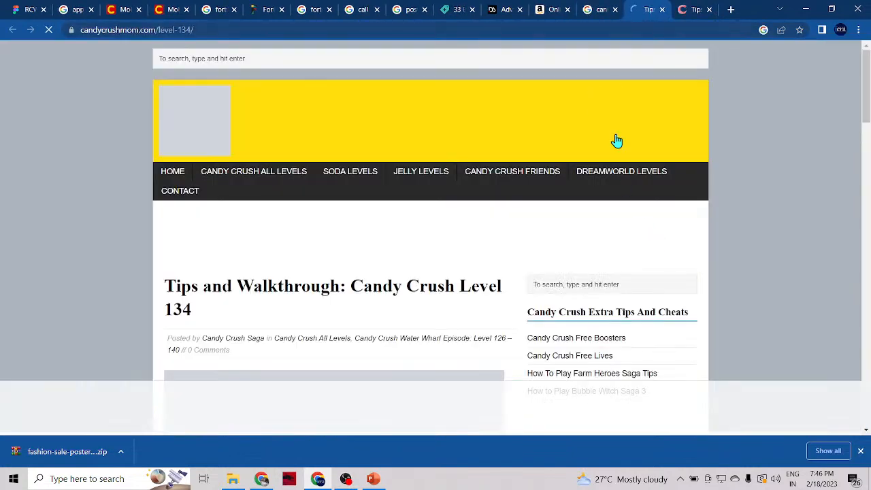
pyautogui.scroll(-4, 434, 340)
pyautogui.click(336, 224)
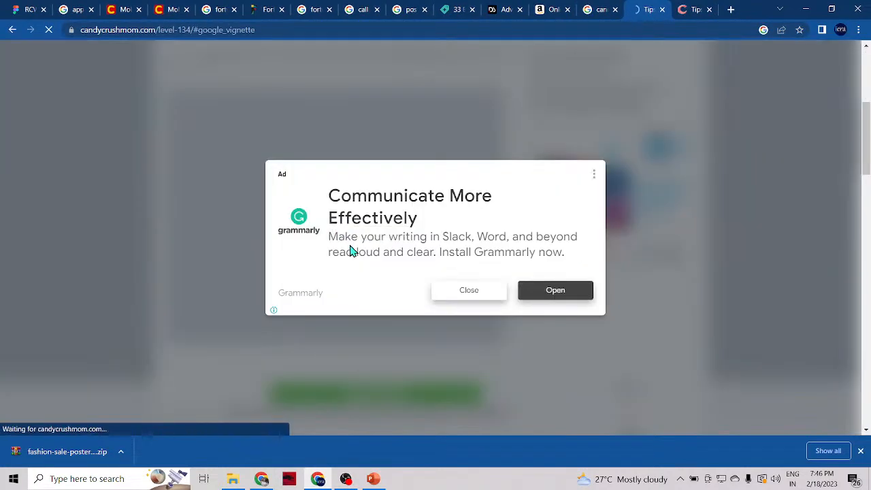
pyautogui.click(465, 293)
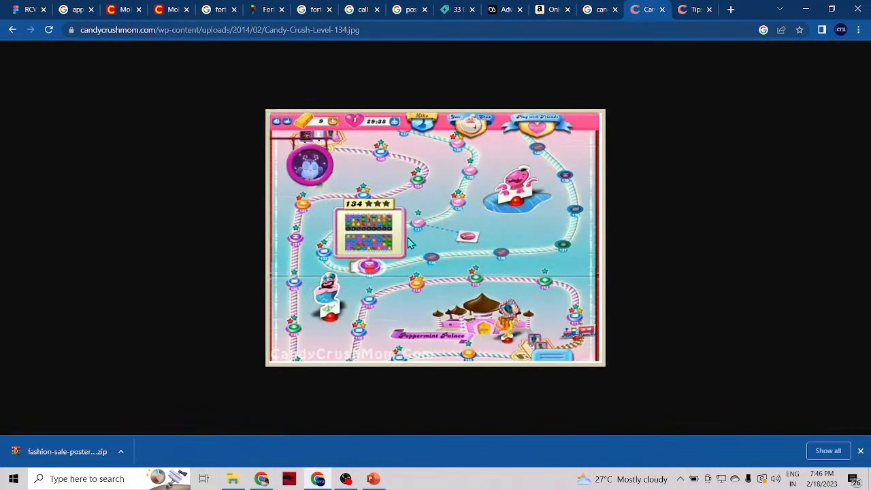
# Enlarge the Candy Crush Level 134 map image to examine the level popup, and restore its normal size.
pyautogui.scroll(3, 408, 243)
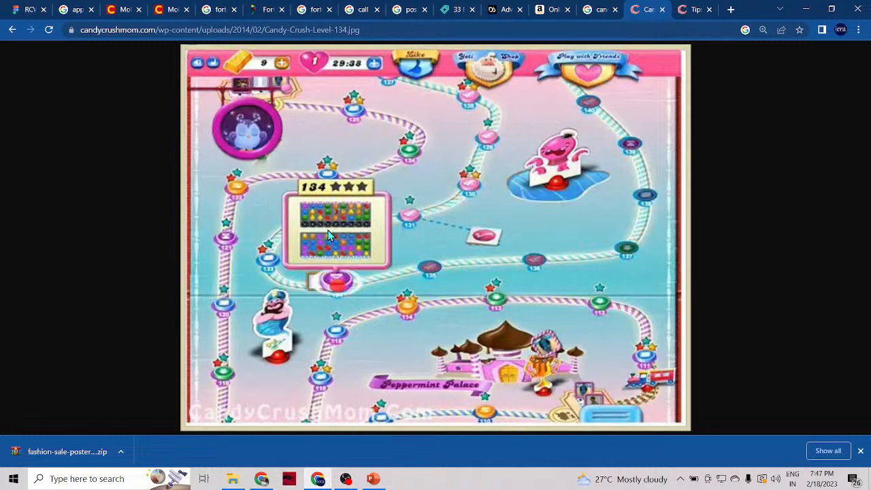
pyautogui.hotkey('ctrl', '-')
pyautogui.hotkey('ctrl', '-')
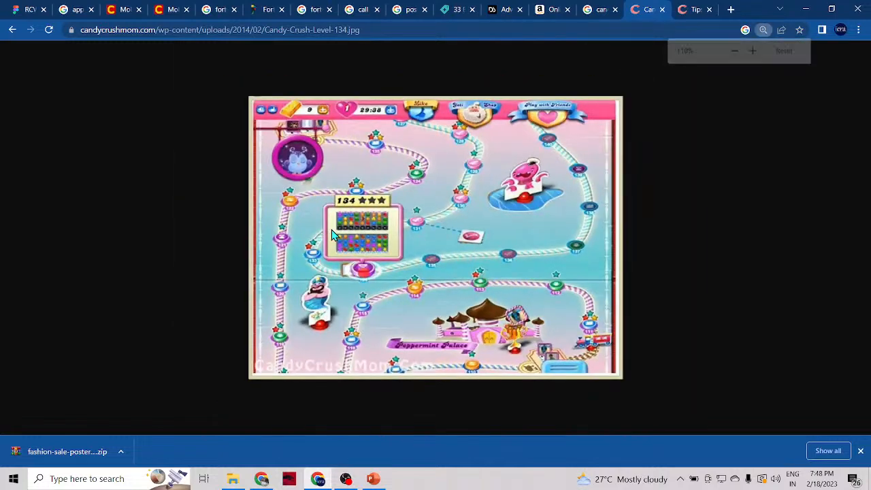
pyautogui.hotkey('ctrl', '-')
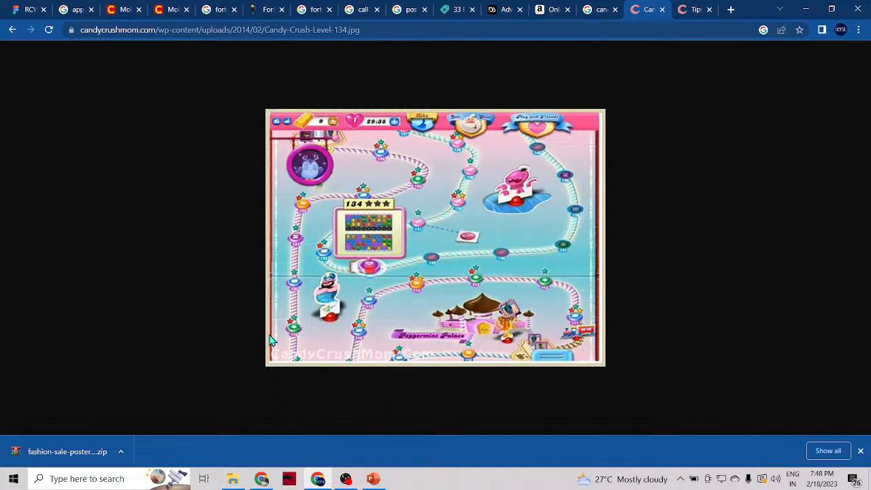
# Switch to the Google Slides presentation and read the FITTS' LAW slide and the following slide on distance and element size.
pyautogui.click(260, 474)
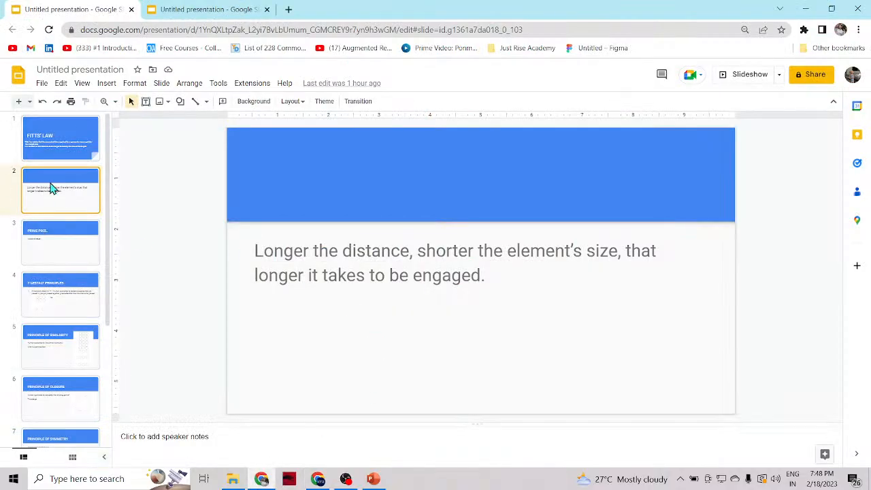
pyautogui.click(55, 131)
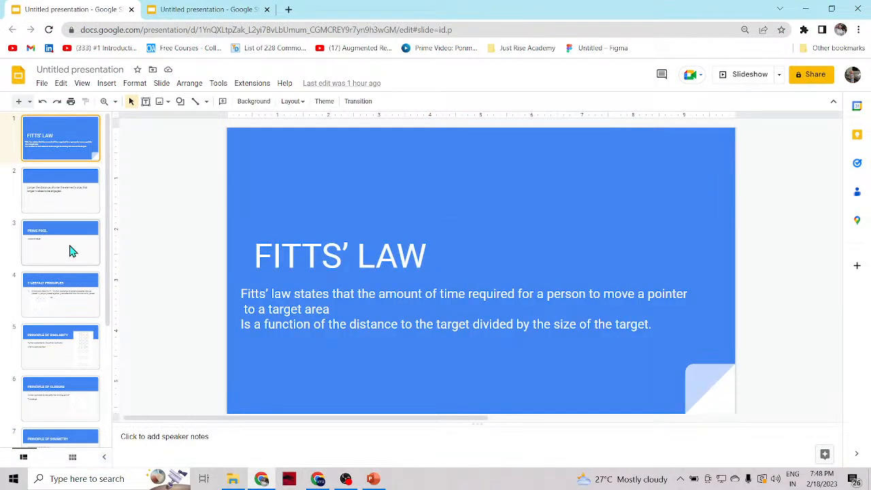
pyautogui.click(49, 199)
pyautogui.click(255, 252)
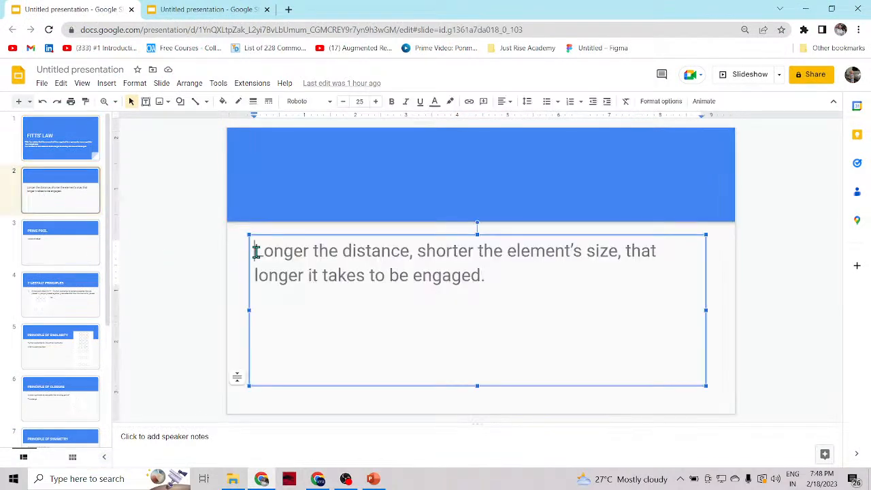
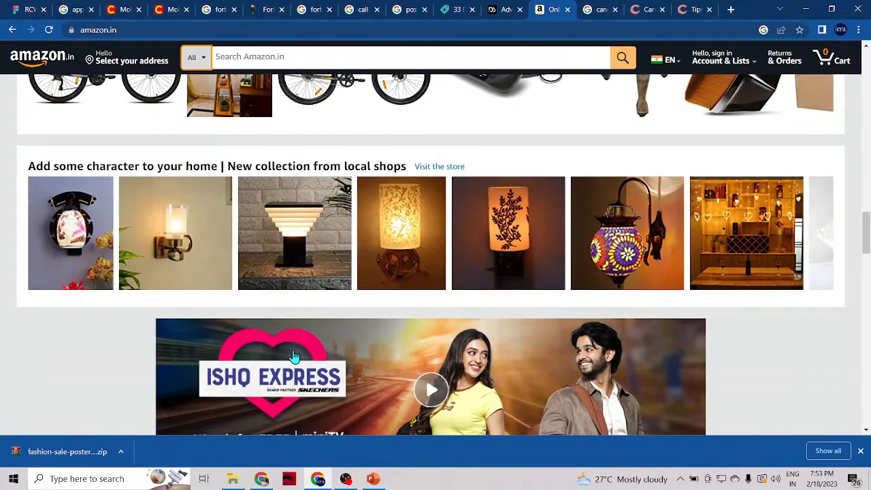
# Examine how the Amazon home page groups products from the local-shop lamps down to Frequently repurchased in Personal Care and Home.
pyautogui.scroll(-5, 294, 356)
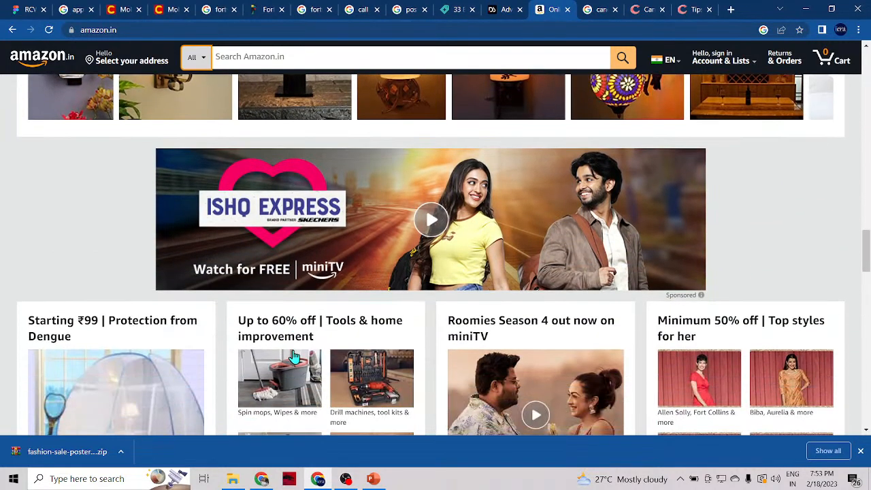
pyautogui.scroll(-1, 294, 350)
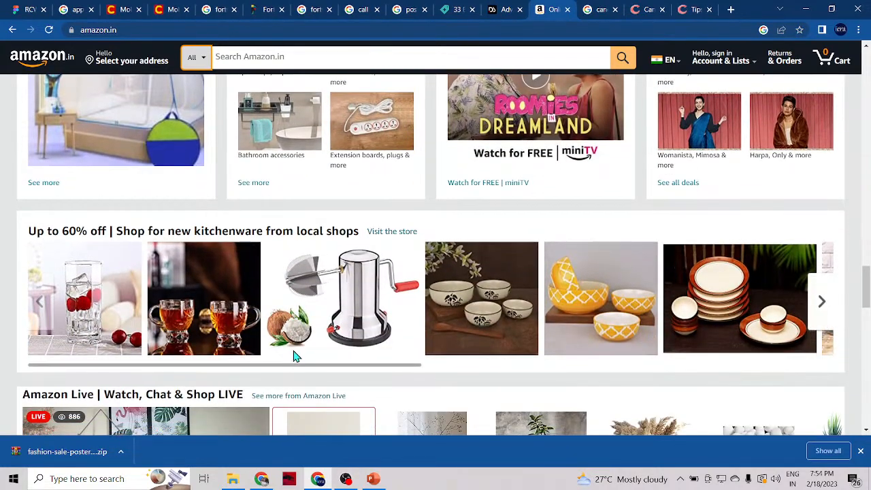
pyautogui.scroll(-1, 294, 356)
pyautogui.scroll(-1, 294, 356)
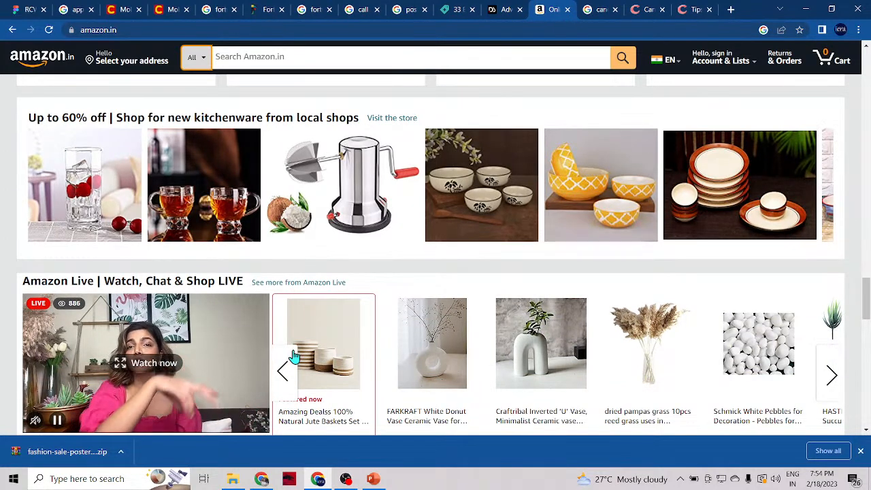
pyautogui.scroll(-2, 294, 356)
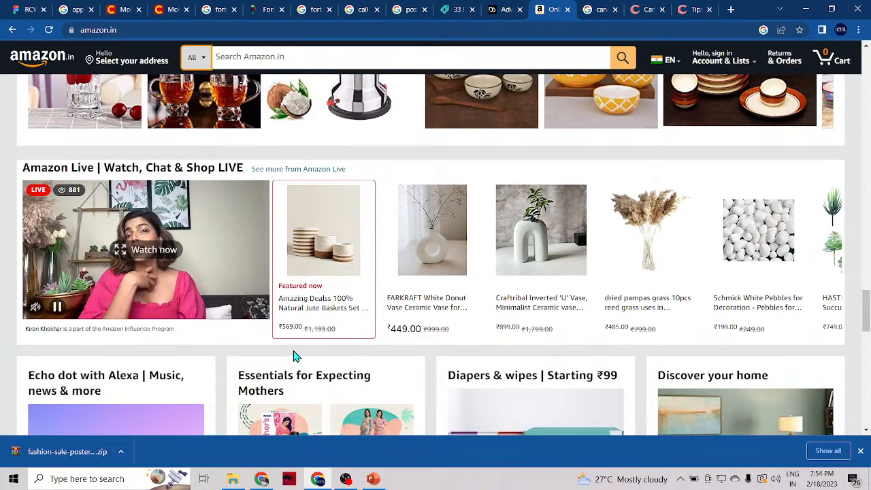
pyautogui.scroll(-2, 294, 356)
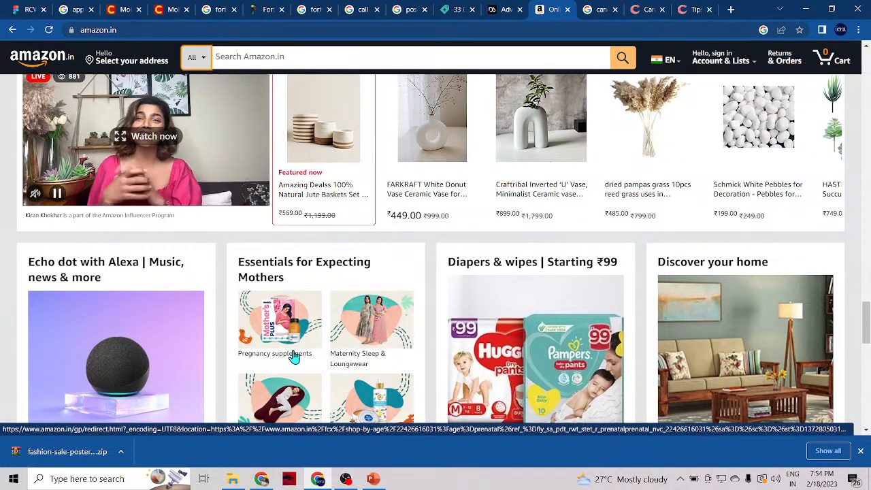
pyautogui.scroll(-3, 294, 357)
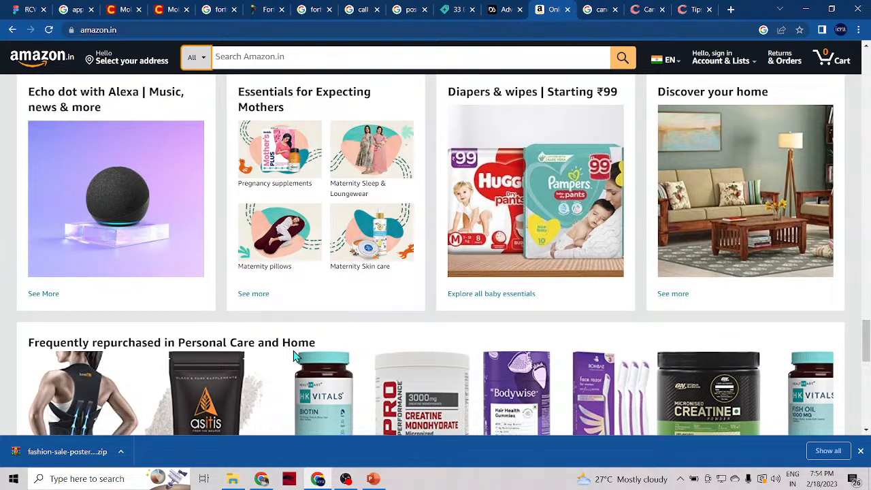
pyautogui.scroll(-2, 305, 310)
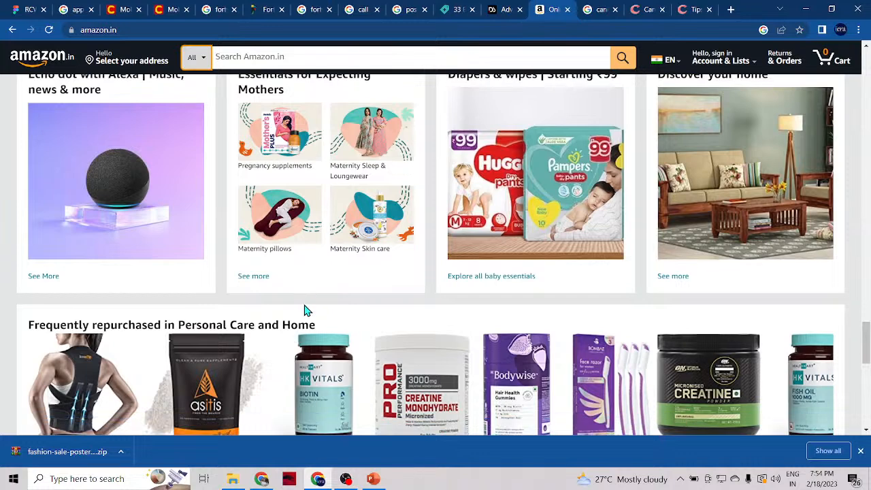
pyautogui.scroll(-2, 332, 312)
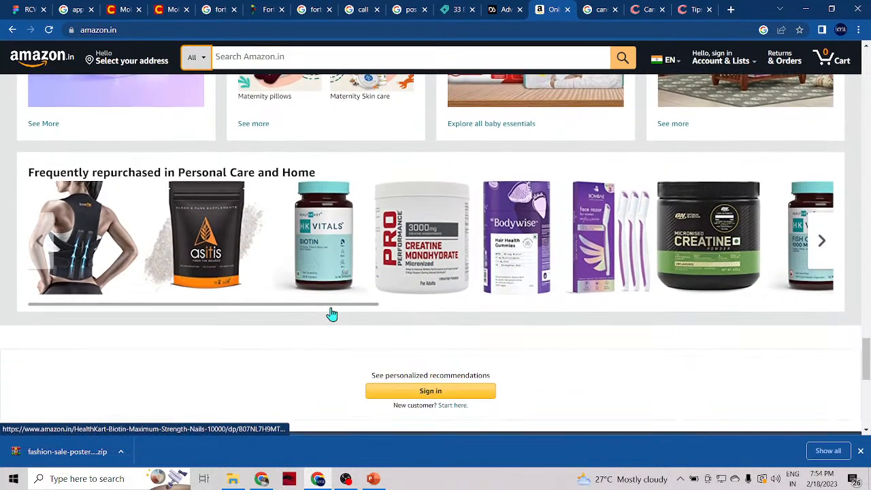
# Review the Amazon product groups in reverse, back up to the row Add some character to your home.
pyautogui.scroll(1, 334, 313)
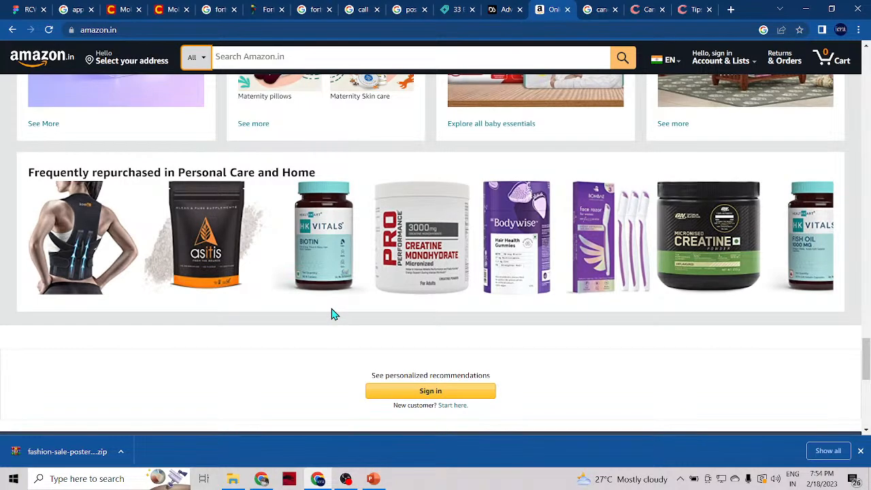
pyautogui.scroll(8, 334, 313)
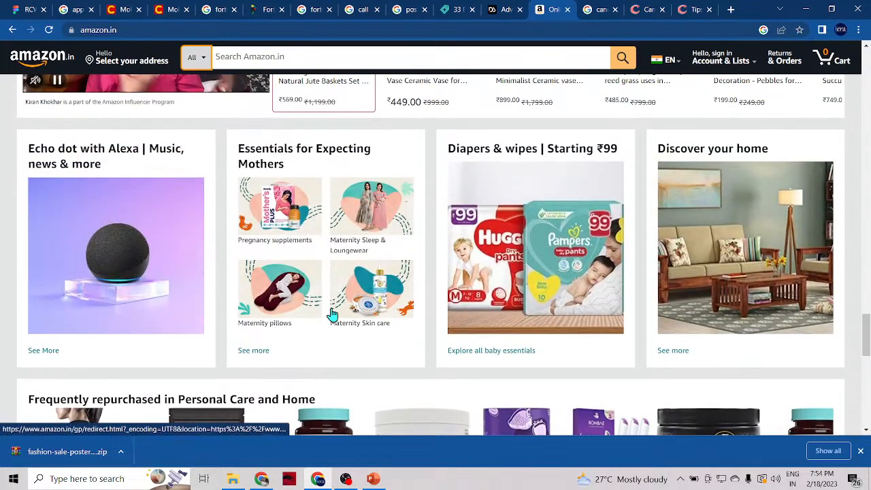
pyautogui.scroll(4, 332, 311)
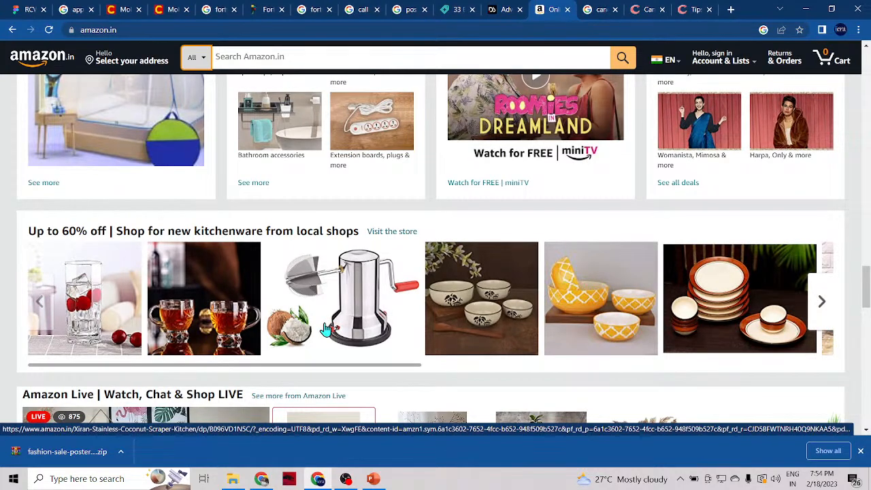
pyautogui.scroll(-1, 341, 308)
pyautogui.scroll(3, 340, 307)
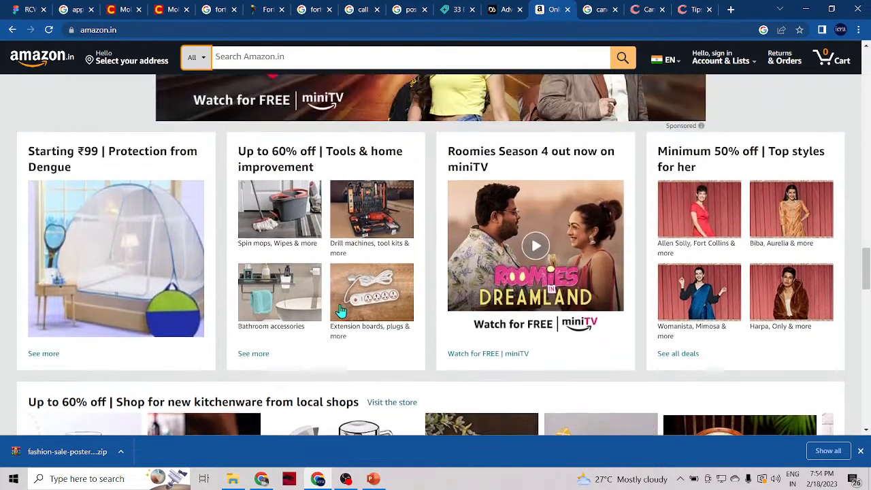
pyautogui.scroll(3, 341, 307)
pyautogui.scroll(3, 318, 316)
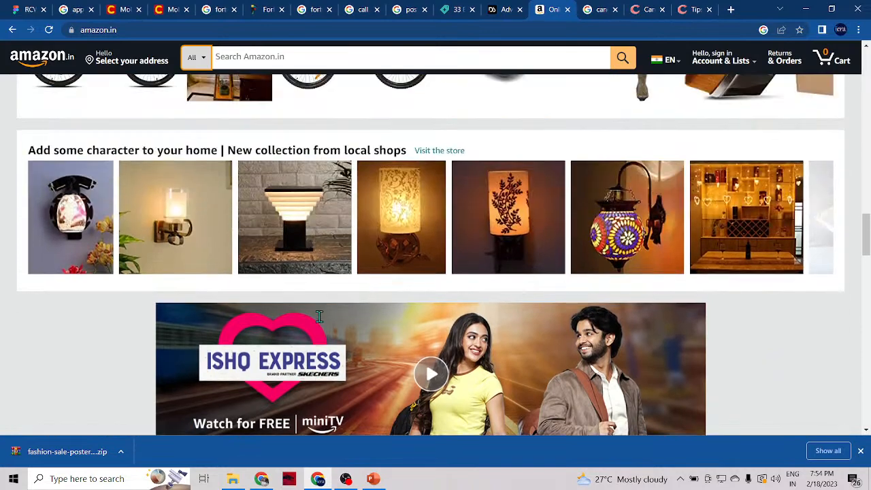
pyautogui.scroll(2, 319, 317)
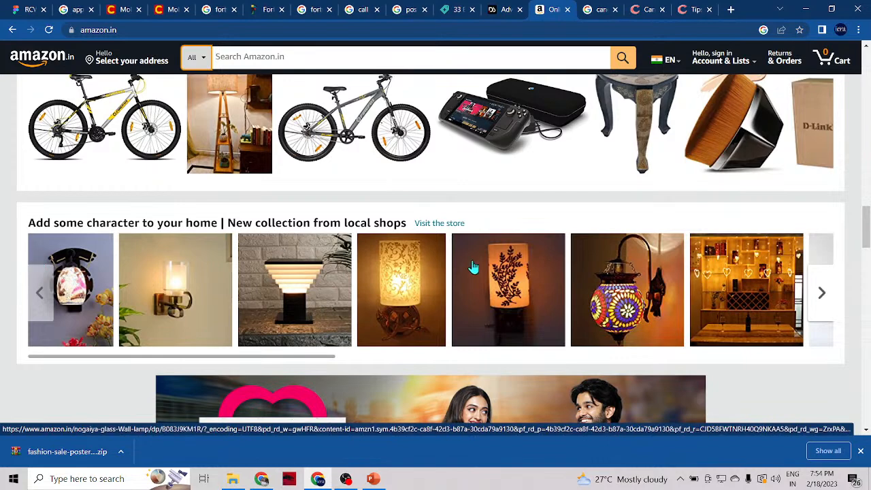
# View the pink PLAY button up close in the Figma mockup, and return to the Amazon home page.
pyautogui.click(27, 9)
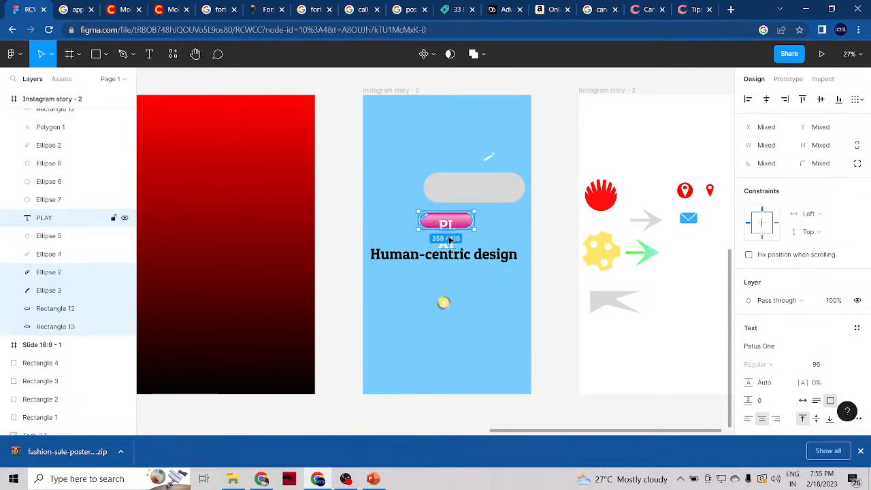
pyautogui.scroll(5, 436, 228)
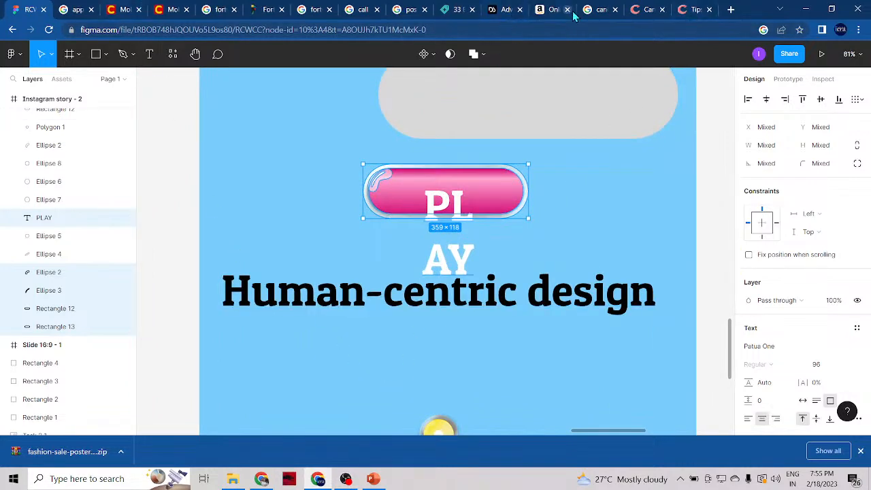
pyautogui.click(543, 11)
pyautogui.moveTo(103, 316)
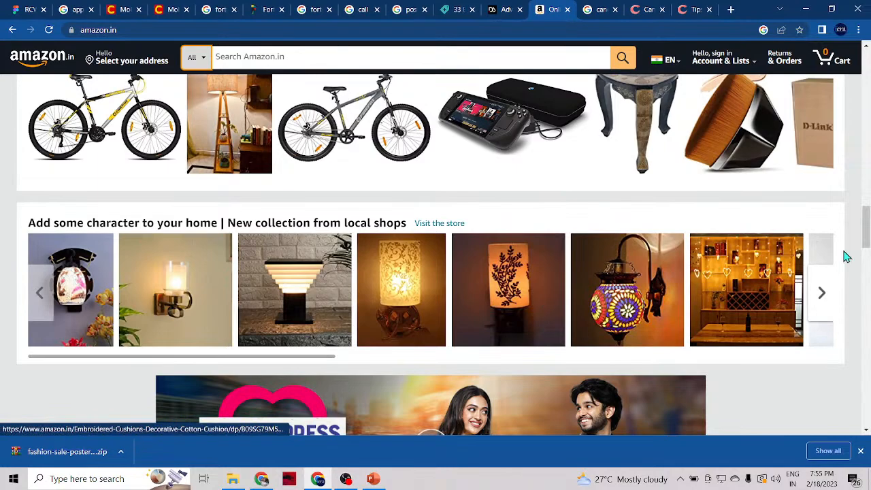
# Examine the category cards near the start of the Amazon home page, from Clearance store to Styles for women.
pyautogui.scroll(9, 764, 286)
pyautogui.scroll(10, 764, 285)
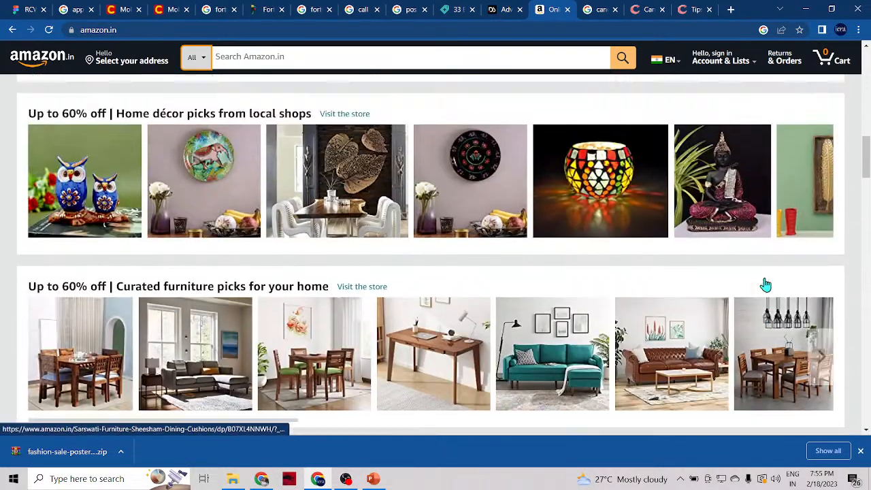
pyautogui.scroll(4, 764, 286)
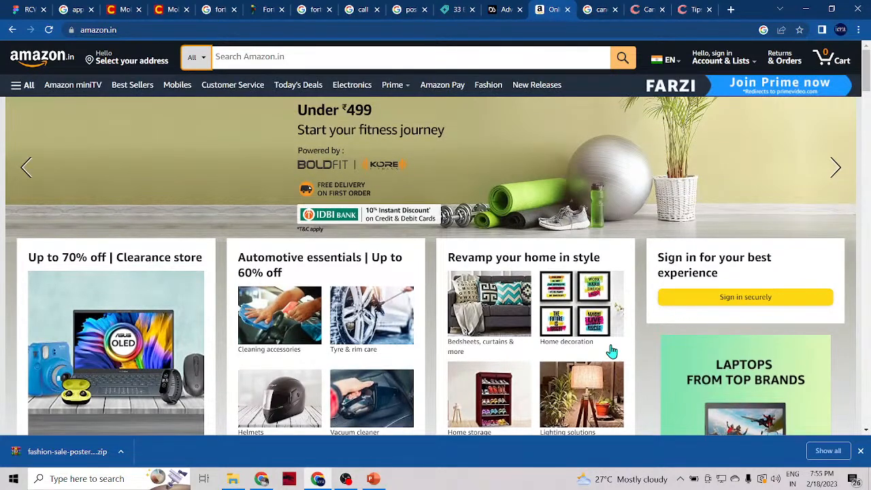
pyautogui.scroll(-2, 604, 351)
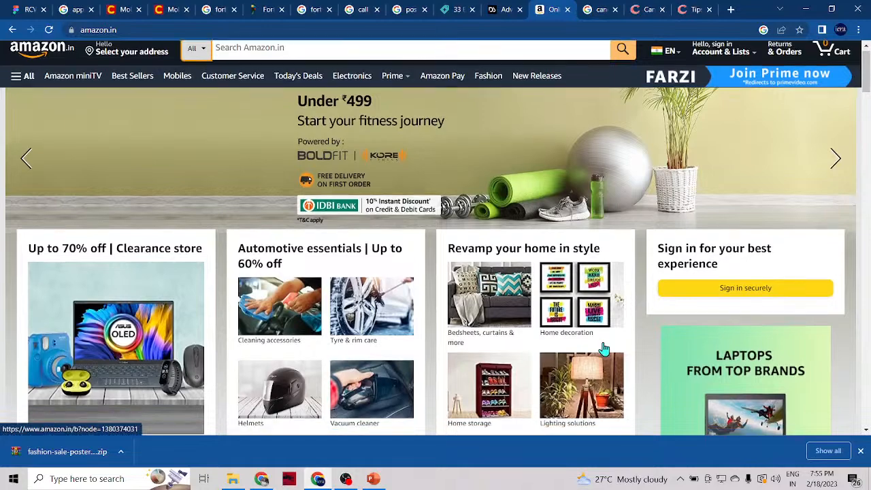
pyautogui.scroll(-1, 601, 346)
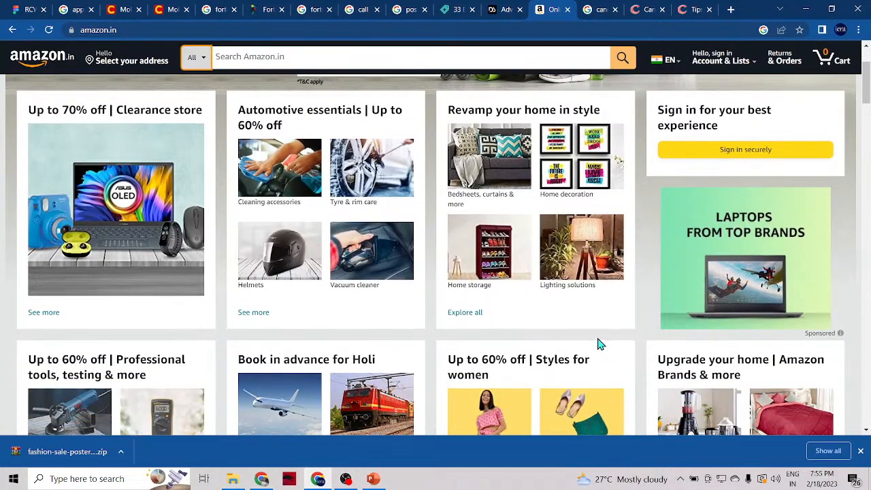
pyautogui.scroll(-1, 599, 343)
pyautogui.scroll(-2, 596, 345)
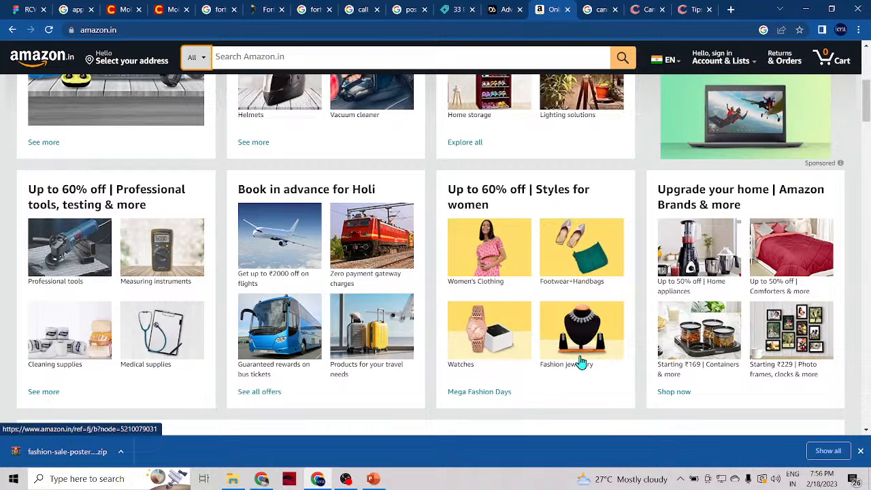
# Examine the Today's Deals row and the Home décor picks from local shops row on the Amazon home page.
pyautogui.scroll(-5, 332, 313)
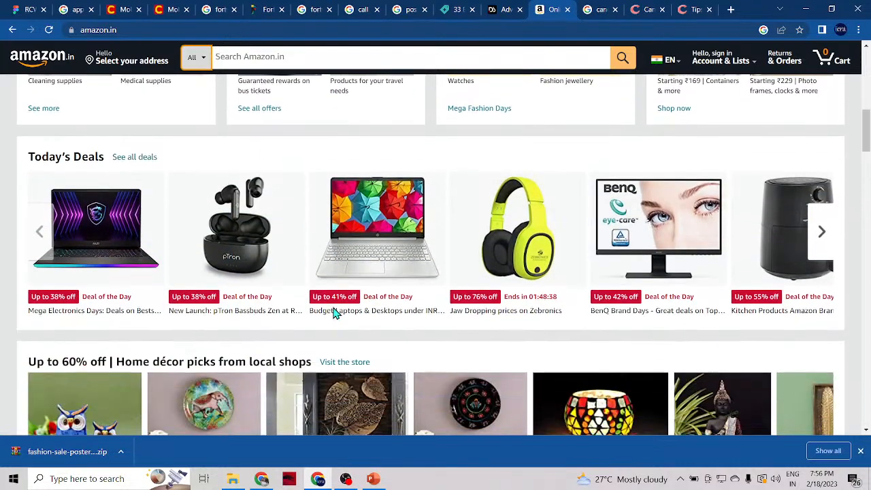
pyautogui.scroll(-1, 408, 224)
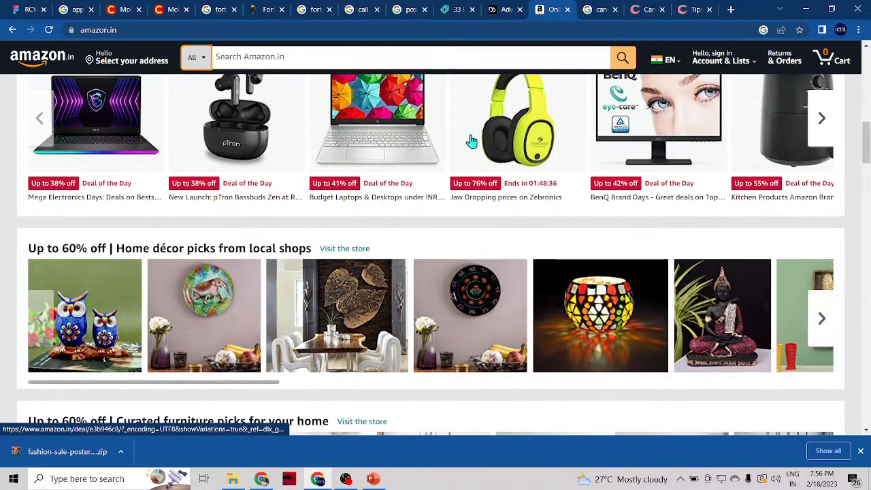
pyautogui.scroll(1, 522, 155)
pyautogui.scroll(1, 521, 155)
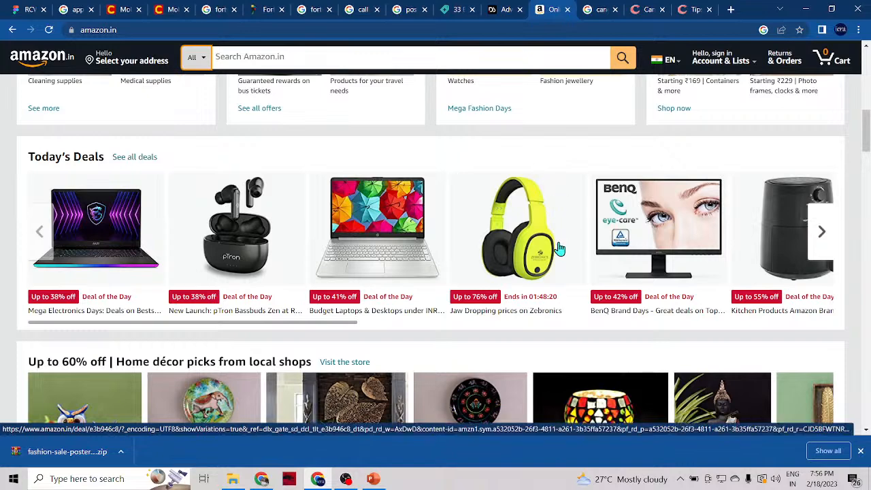
pyautogui.scroll(-3, 501, 309)
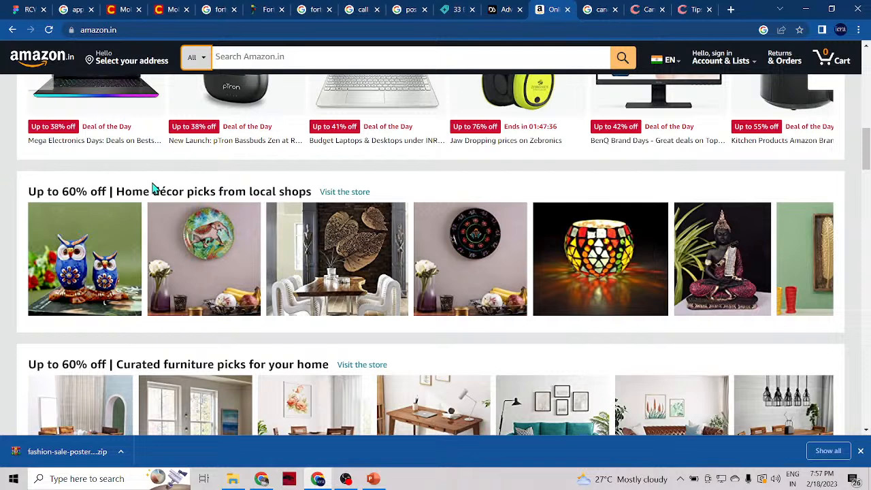
# Switch to the Figma file and examine the Levels game interface with its repeated pink and round yellow buttons.
pyautogui.click(26, 10)
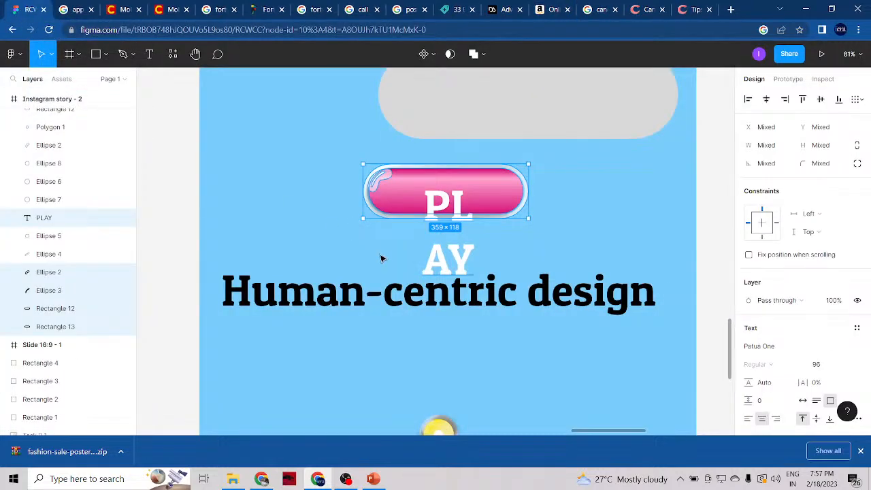
pyautogui.click(107, 54)
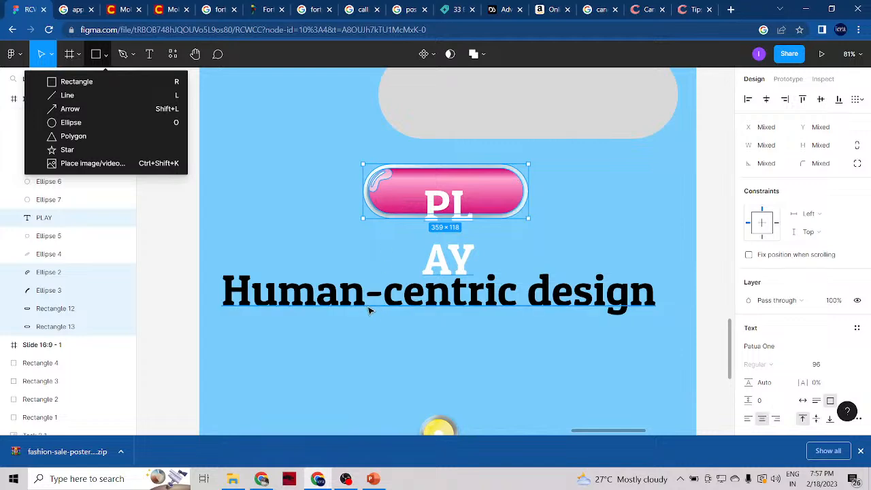
pyautogui.scroll(-6, 368, 310)
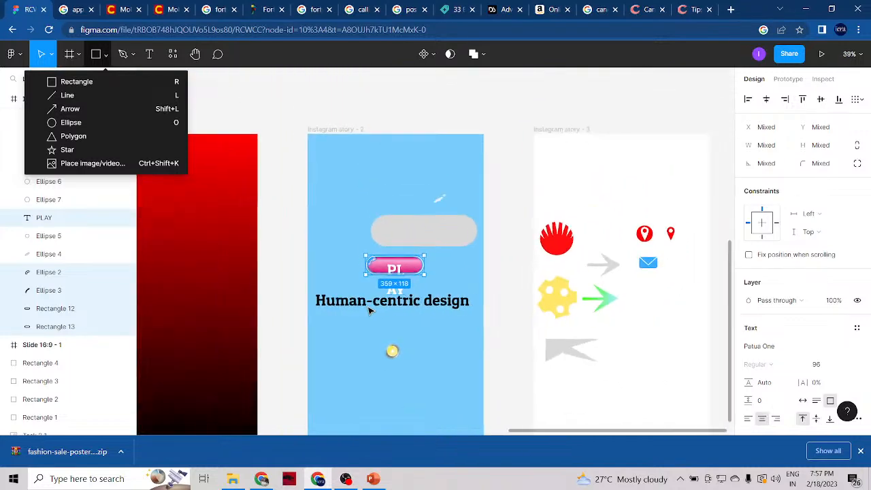
pyautogui.scroll(-2, 368, 311)
pyautogui.scroll(5, 369, 311)
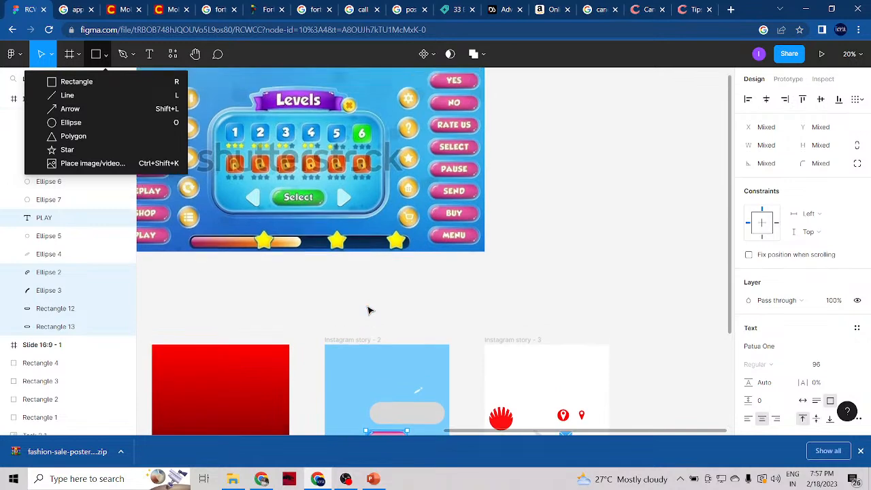
pyautogui.moveTo(509, 432); pyautogui.dragTo(449, 440)
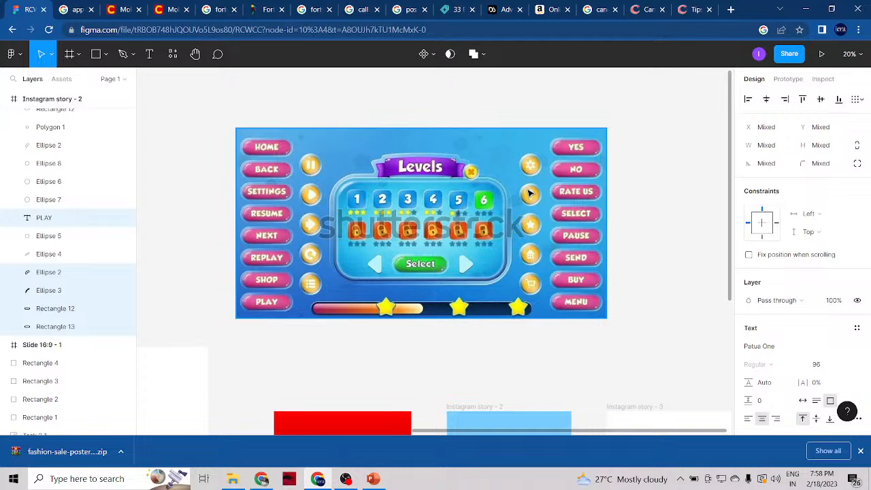
# Switch to the Principle of Similarity slide and highlight its title and the explanation below it.
pyautogui.click(262, 478)
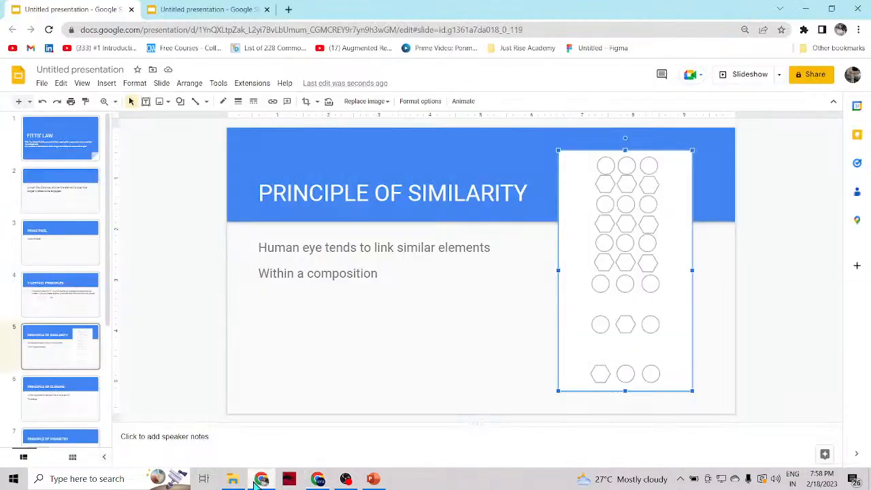
pyautogui.click(261, 197)
pyautogui.moveTo(261, 197); pyautogui.dragTo(521, 212)
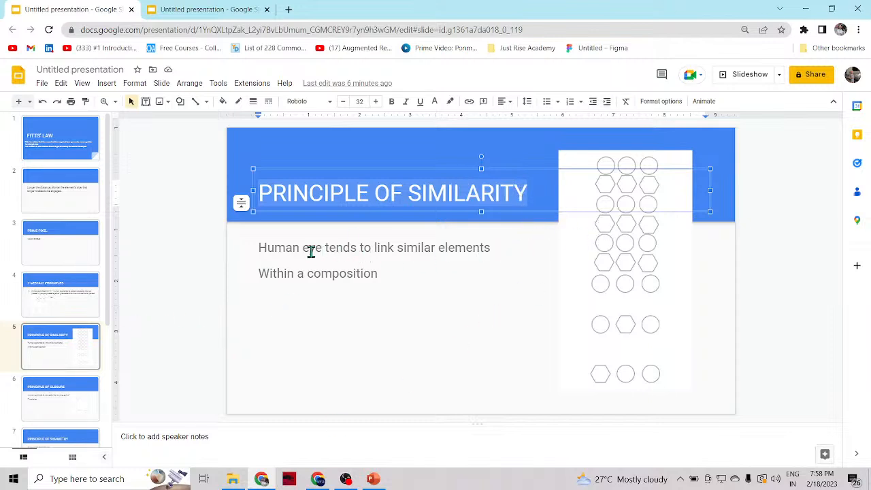
pyautogui.moveTo(303, 247); pyautogui.dragTo(404, 290)
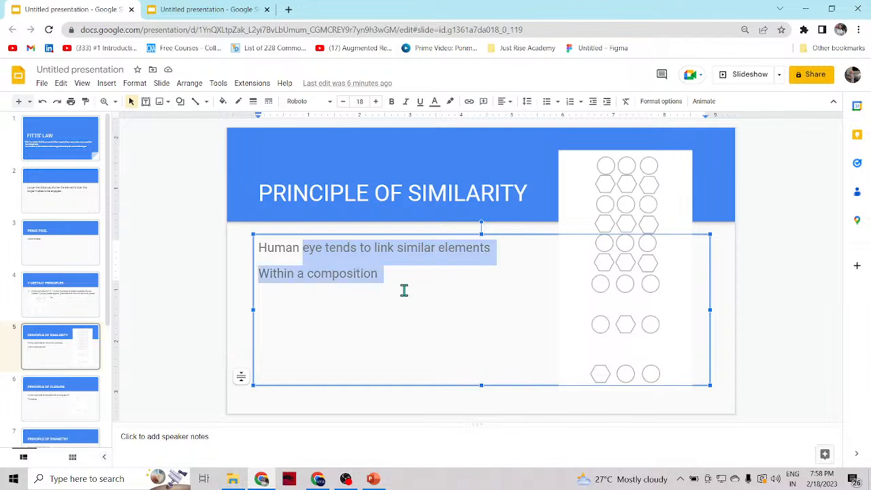
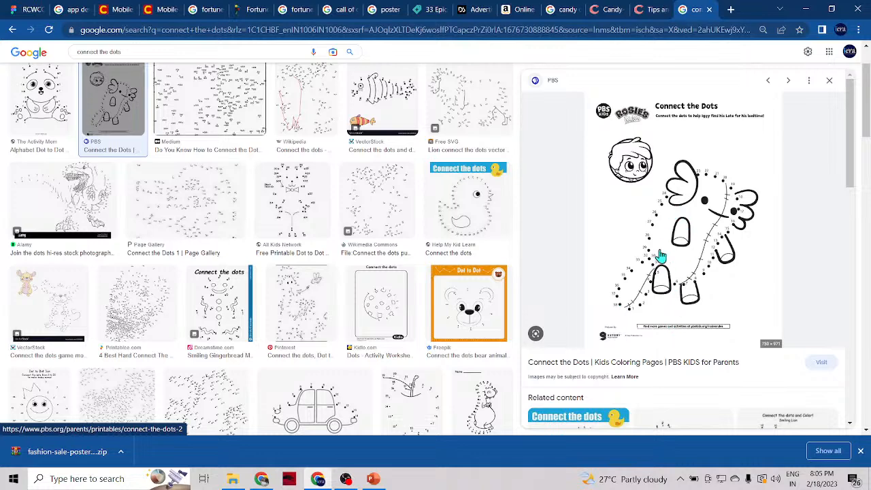
# Open the PBS Connect the Dots result in a new browser tab and examine the numbered dot drawing.
pyautogui.rightClick(654, 211)
pyautogui.click(680, 216)
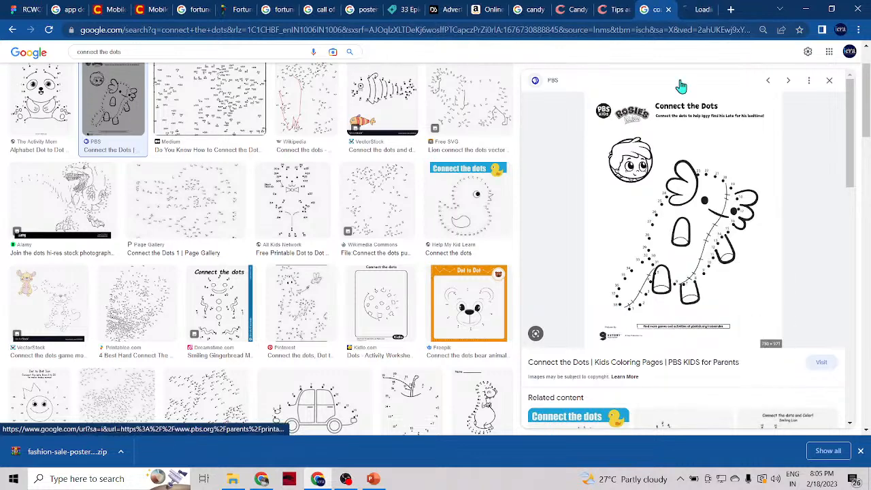
pyautogui.click(687, 9)
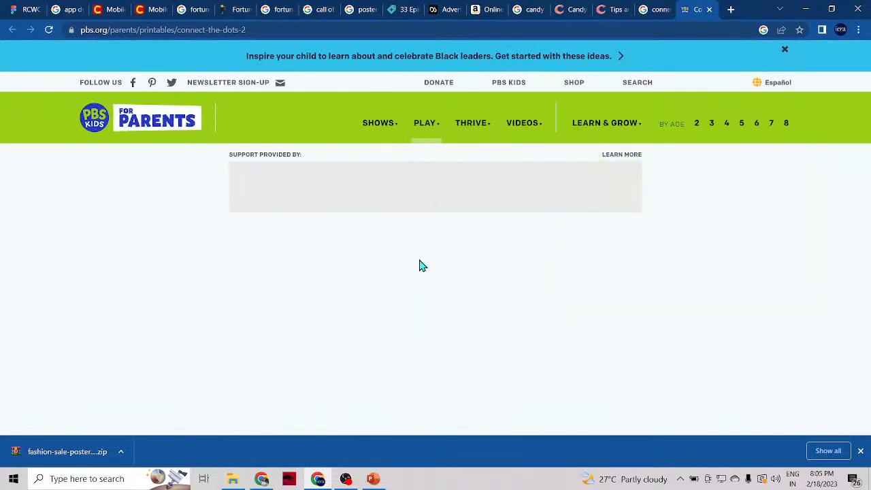
pyautogui.click(654, 11)
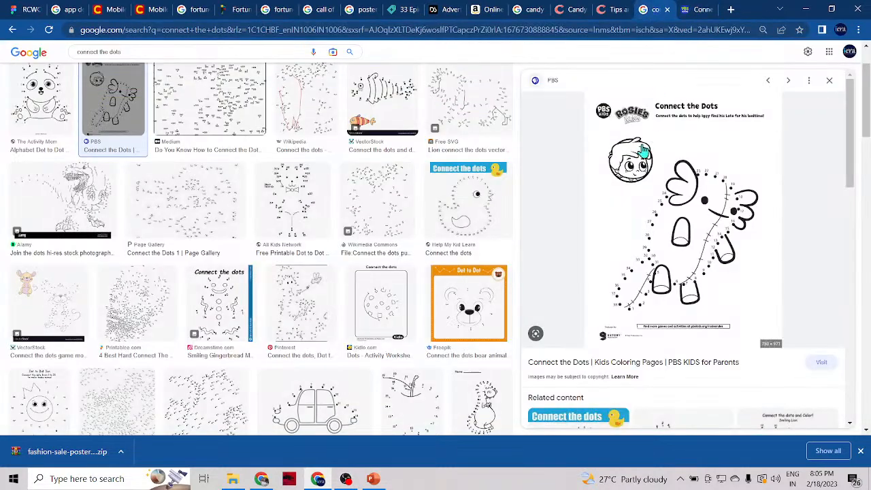
pyautogui.click(694, 9)
pyautogui.scroll(-4, 388, 351)
pyautogui.scroll(-2, 388, 350)
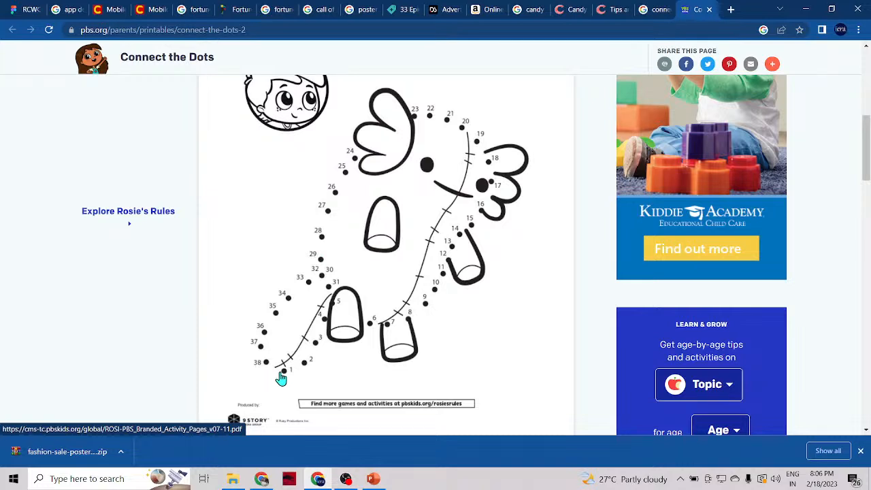
# Check the Principle of Continuation slide and return to the Figma file.
pyautogui.click(268, 480)
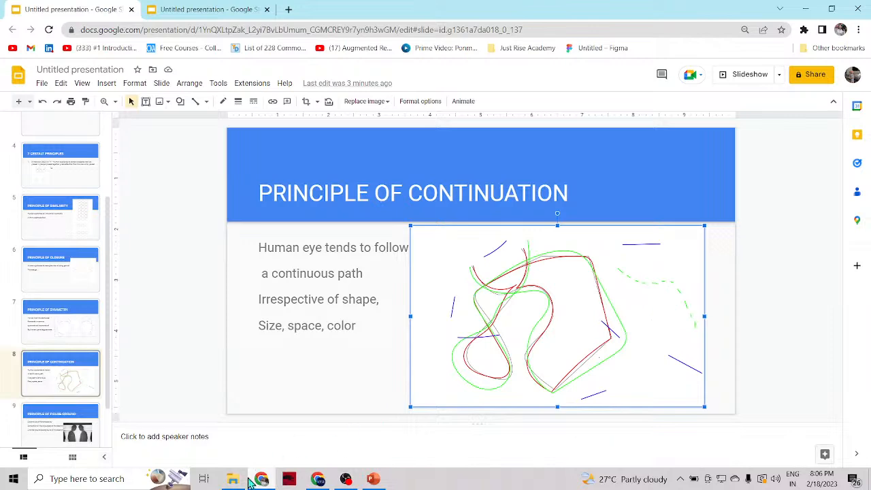
pyautogui.click(318, 478)
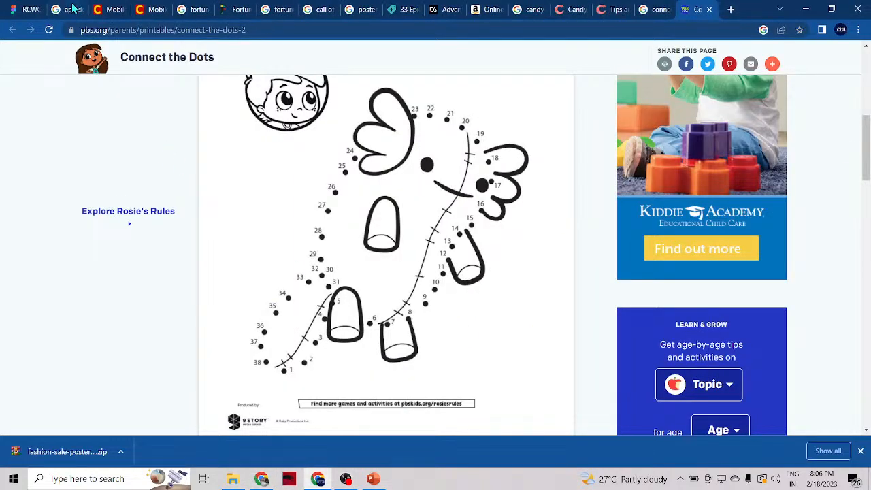
pyautogui.click(17, 9)
# Draw a horizontal arrow about 174 px long above the grey rounded shape in the Instagram story - 2 frame.
pyautogui.scroll(-5, 498, 246)
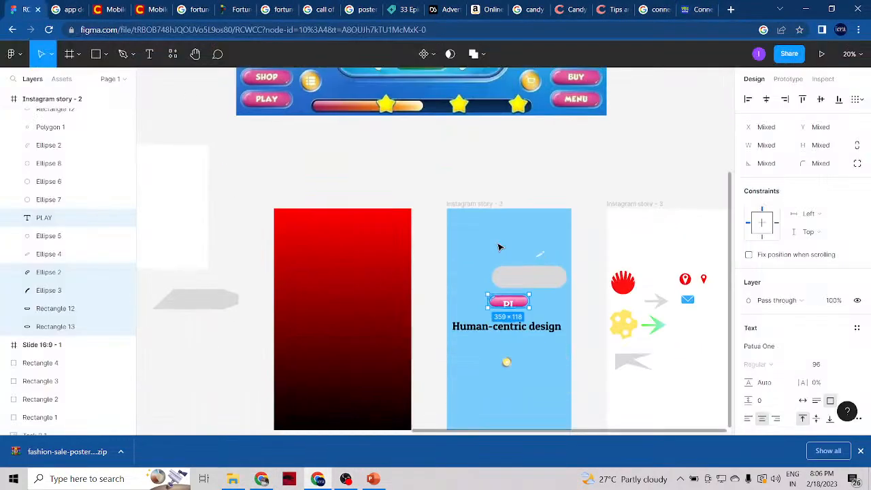
pyautogui.scroll(-3, 499, 247)
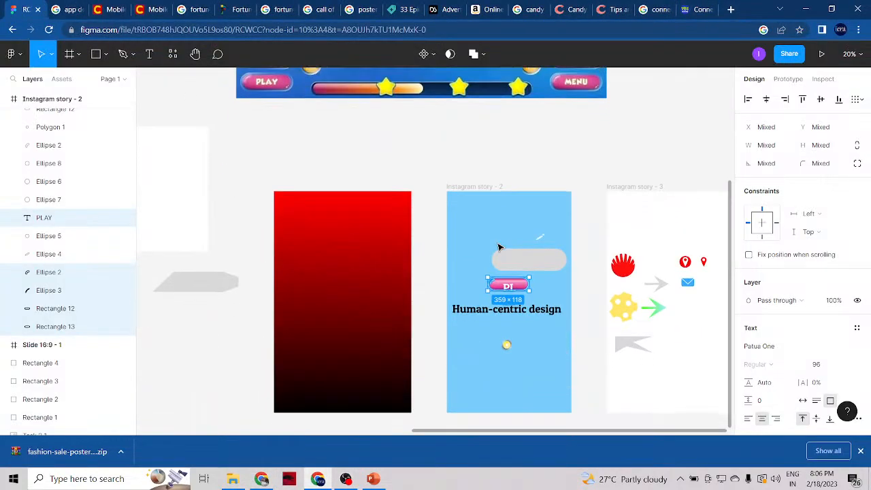
pyautogui.click(106, 55)
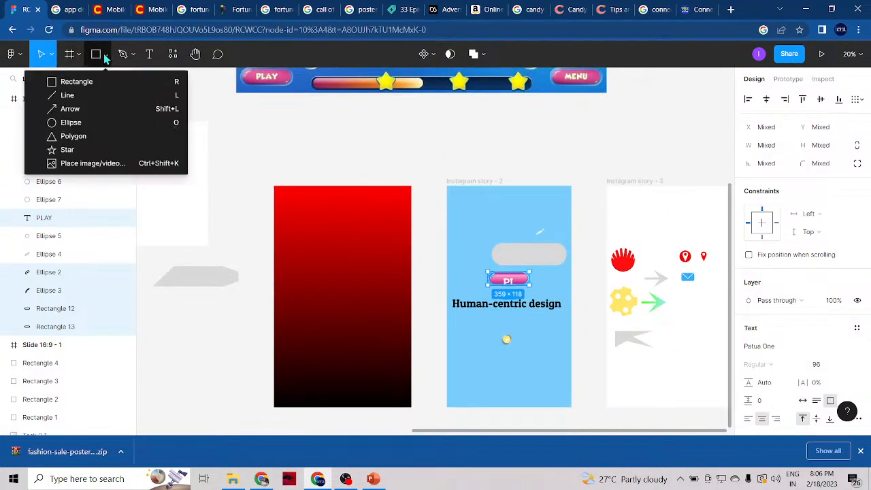
pyautogui.click(102, 111)
pyautogui.moveTo(468, 213); pyautogui.dragTo(492, 213)
pyautogui.scroll(3, 489, 212)
pyautogui.scroll(3, 487, 213)
pyautogui.scroll(-2, 556, 249)
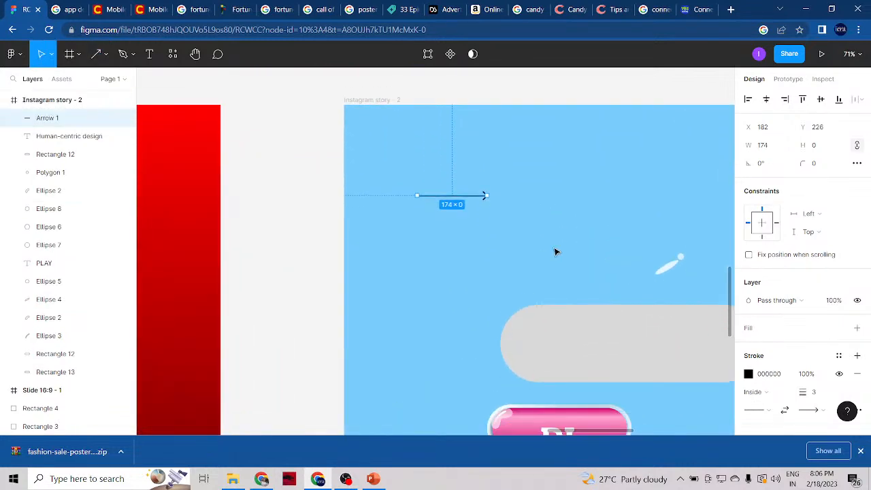
# Remove the head from the arrow's end and set its stroke style to Dash.
pyautogui.click(823, 411)
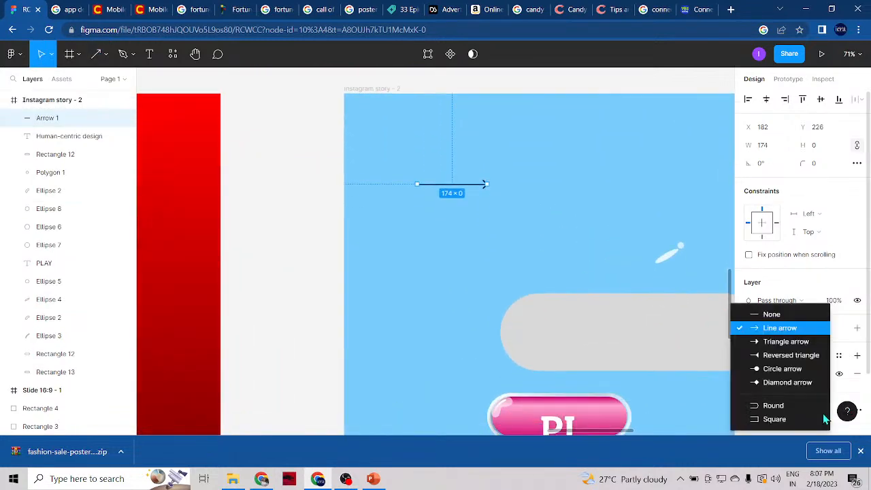
pyautogui.click(794, 315)
pyautogui.scroll(-3, 851, 390)
pyautogui.click(856, 337)
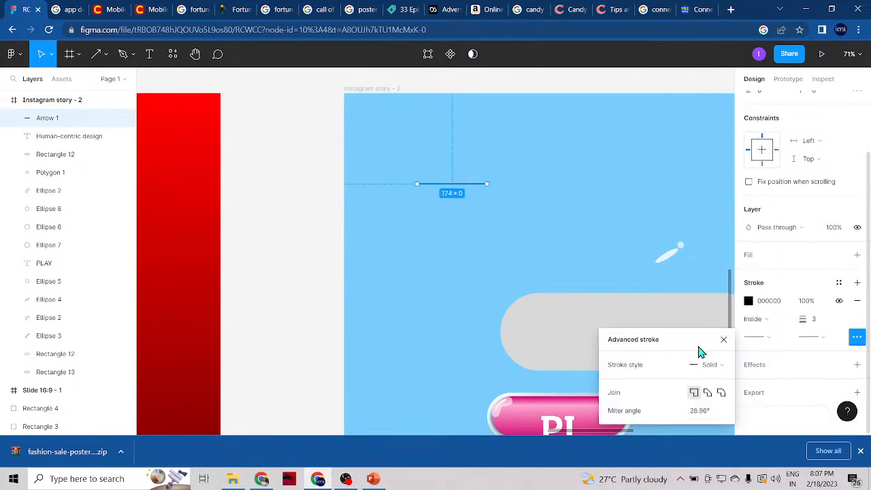
pyautogui.click(719, 365)
pyautogui.click(724, 377)
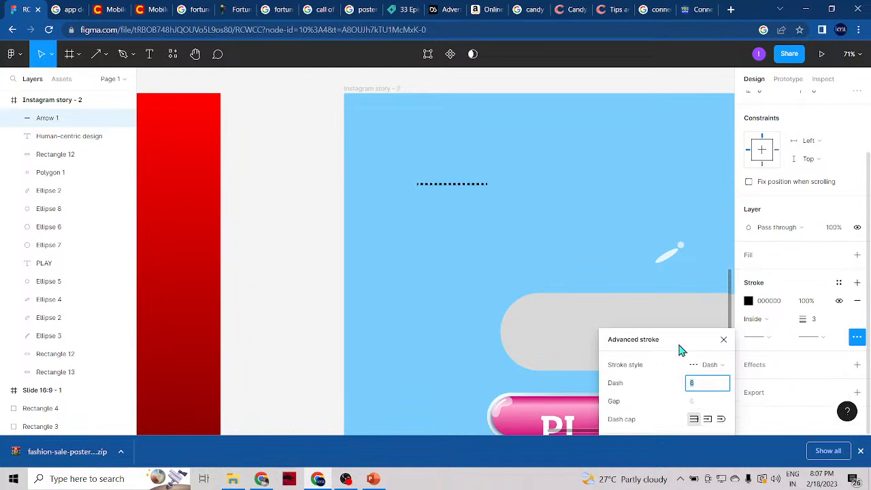
# Keep the dashed line's start point plain and give its end point a Line arrow head.
pyautogui.click(773, 338)
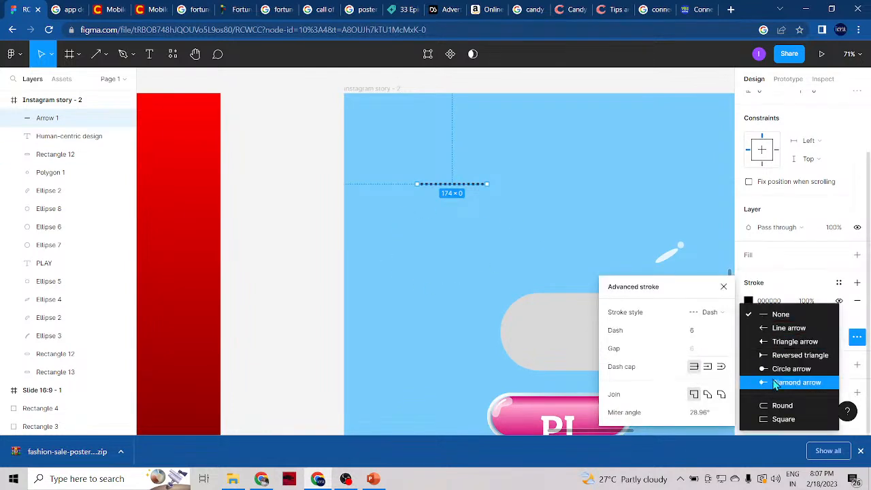
pyautogui.click(763, 315)
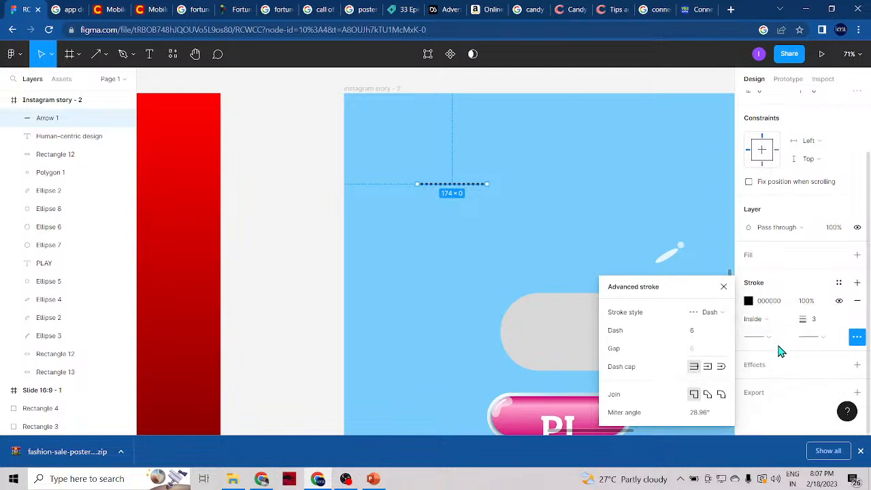
pyautogui.click(824, 337)
pyautogui.click(782, 326)
pyautogui.click(392, 253)
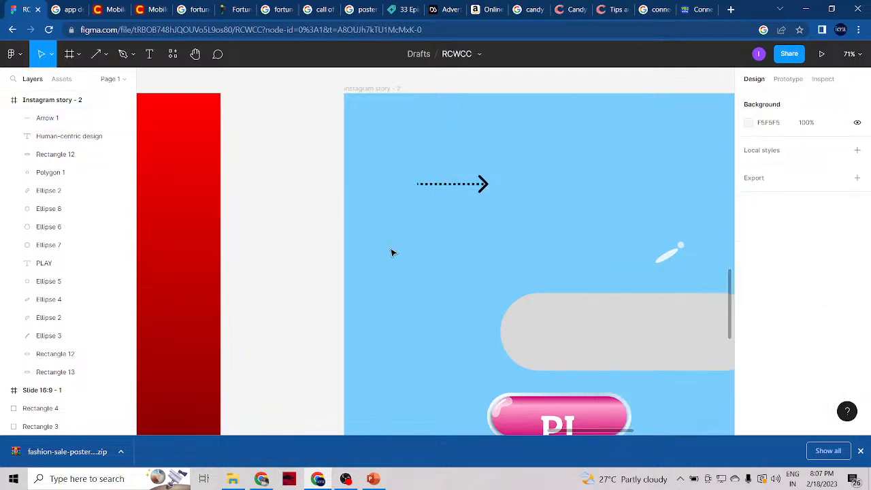
# Move the dashed arrow to about X 103, Y 199 and duplicate it to about X 449 at the same height.
pyautogui.moveTo(479, 189); pyautogui.dragTo(444, 178)
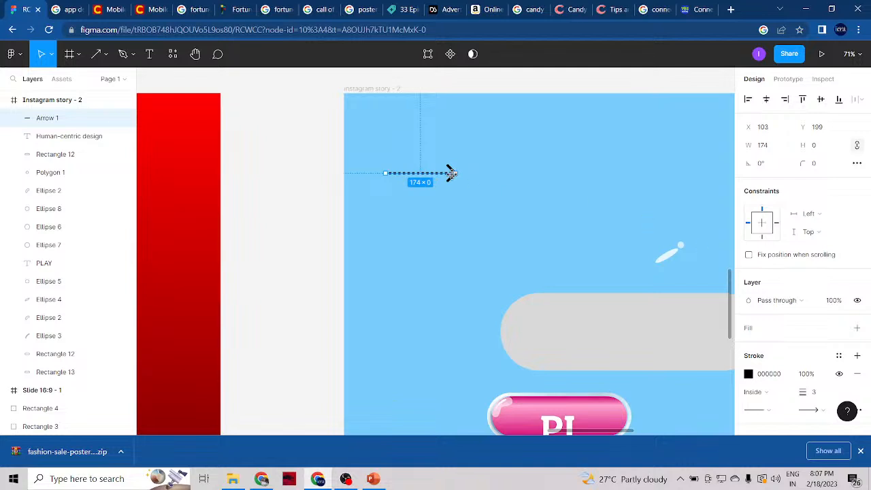
pyautogui.moveTo(453, 176); pyautogui.dragTo(590, 178)
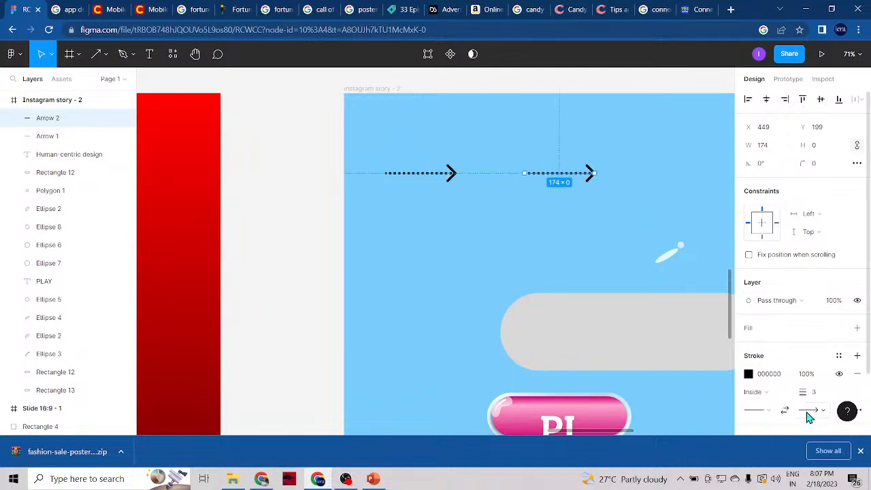
# Set the stroke style of the duplicated arrow to Solid.
pyautogui.click(858, 411)
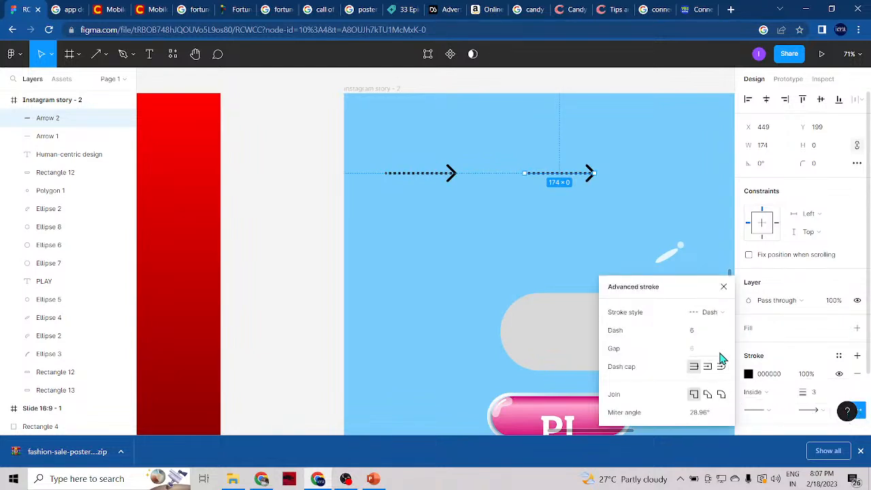
pyautogui.click(724, 313)
pyautogui.click(726, 300)
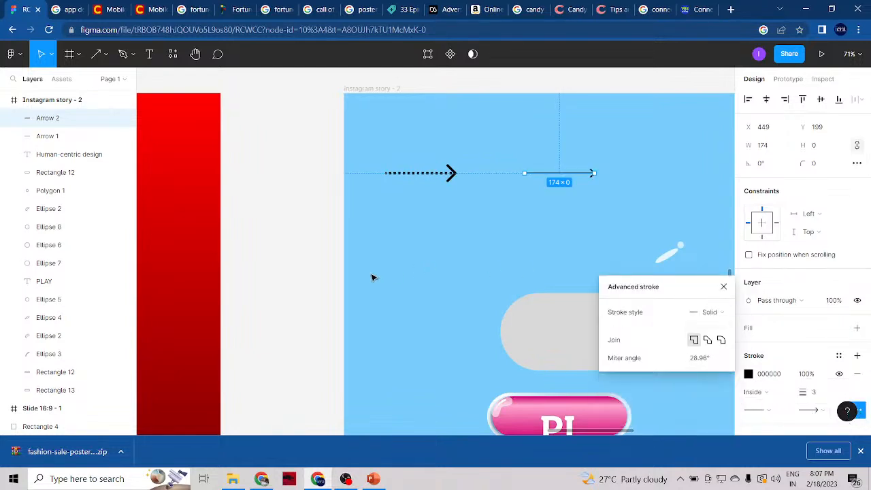
pyautogui.click(326, 258)
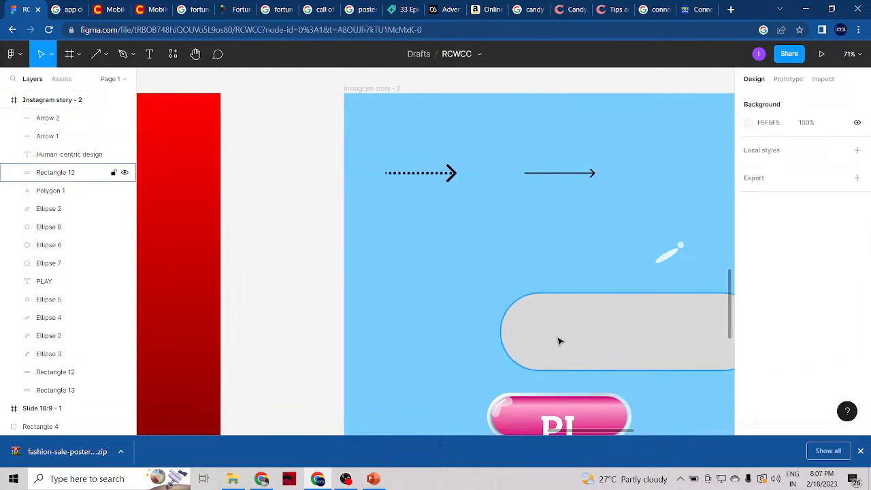
# Thicken the solid arrow's stroke to roughly match the weight of the dashed arrow.
pyautogui.scroll(2, 655, 247)
pyautogui.scroll(-1, 671, 238)
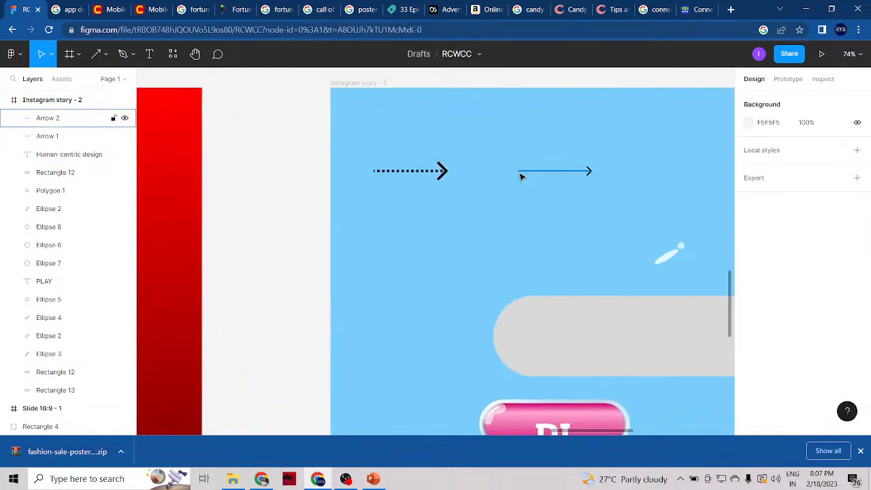
pyautogui.click(525, 174)
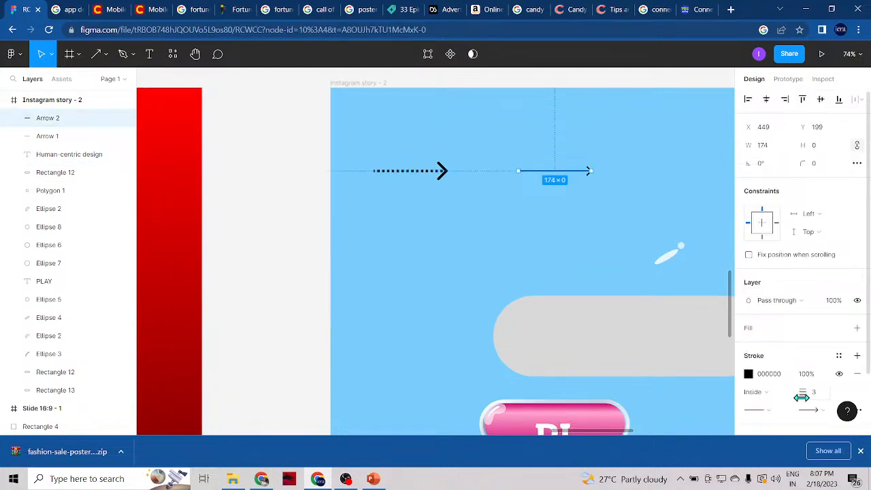
pyautogui.moveTo(803, 394); pyautogui.dragTo(804, 399)
pyautogui.click(288, 300)
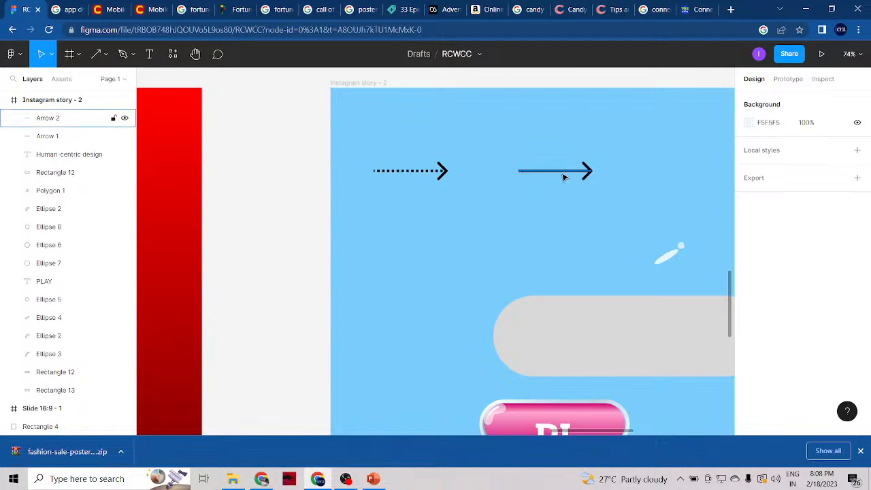
# Return to the Principle of Continuation slide and place the text cursor in its title.
pyautogui.click(261, 478)
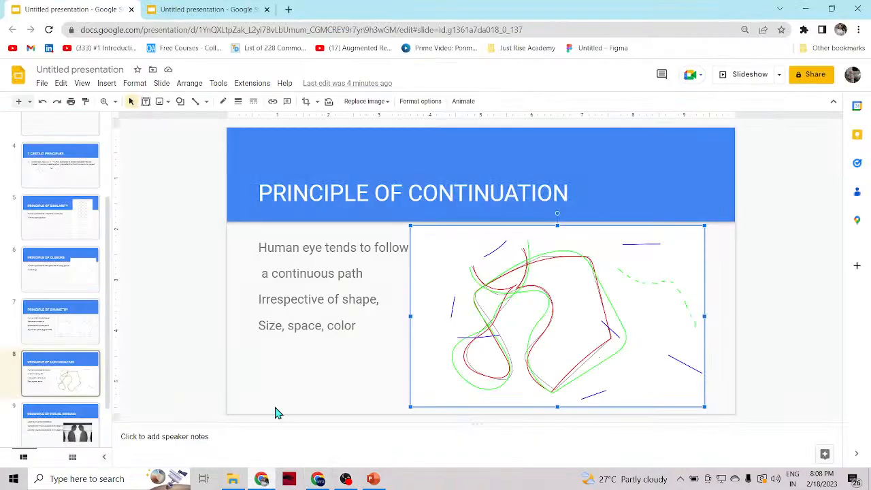
pyautogui.click(271, 193)
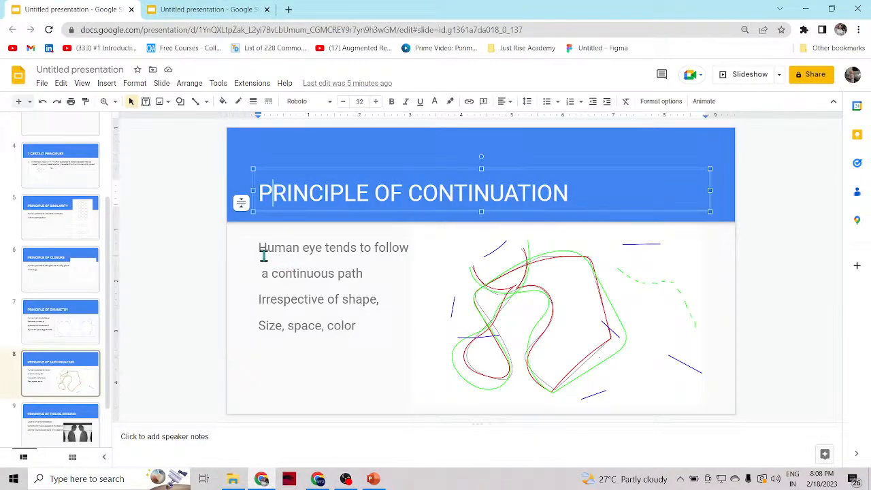
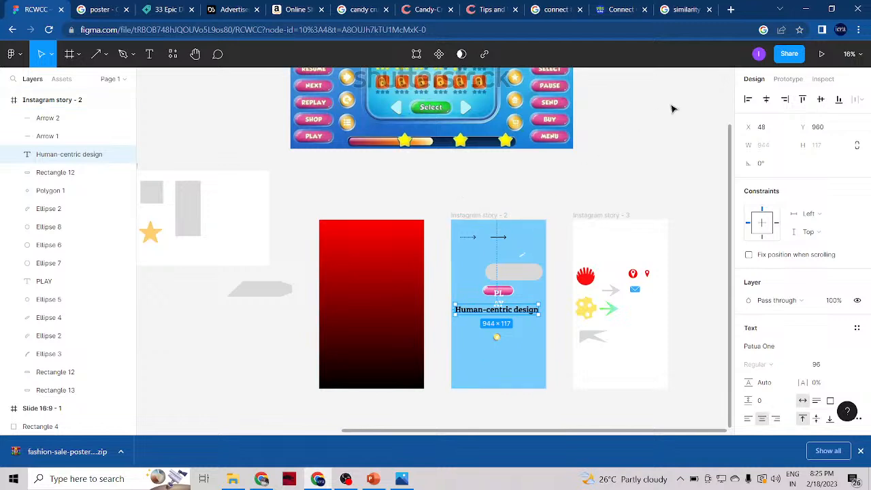
# Search Google Images for "ui ux" and preview the Supersourcing picture of a phone between the words UI and UX.
pyautogui.click(732, 9)
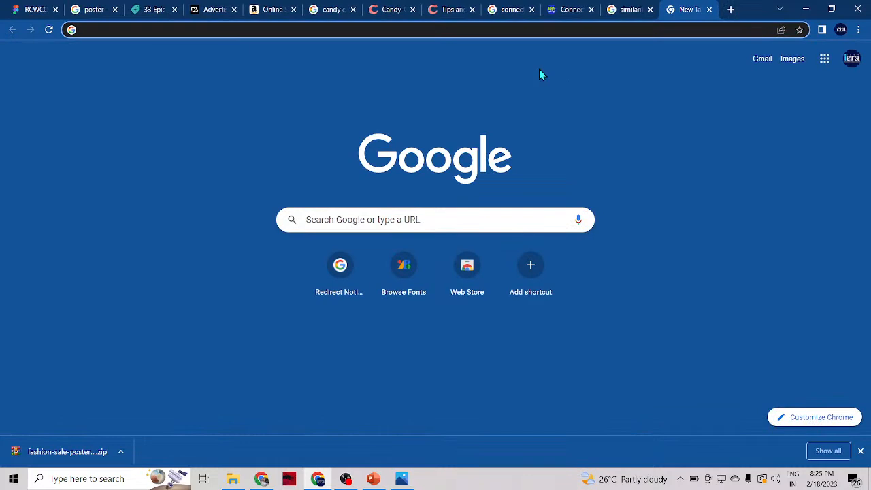
pyautogui.write('ui ux')
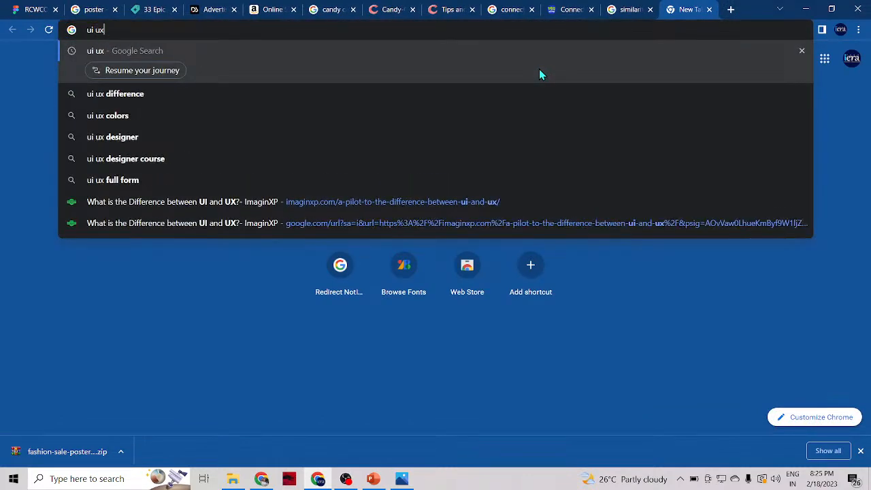
pyautogui.press('Up')
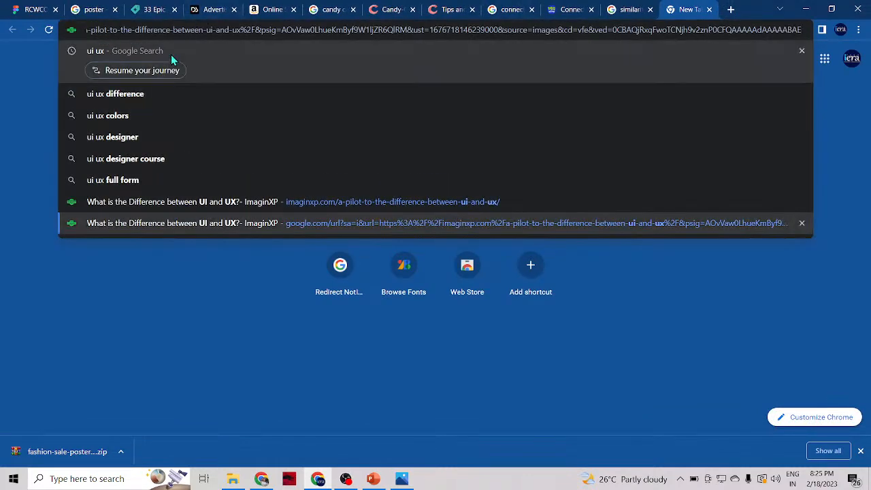
pyautogui.click(170, 54)
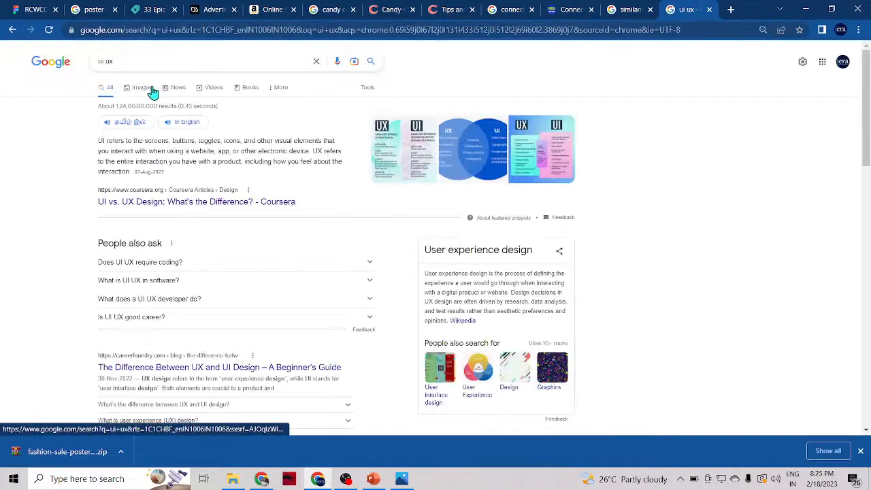
pyautogui.click(114, 92)
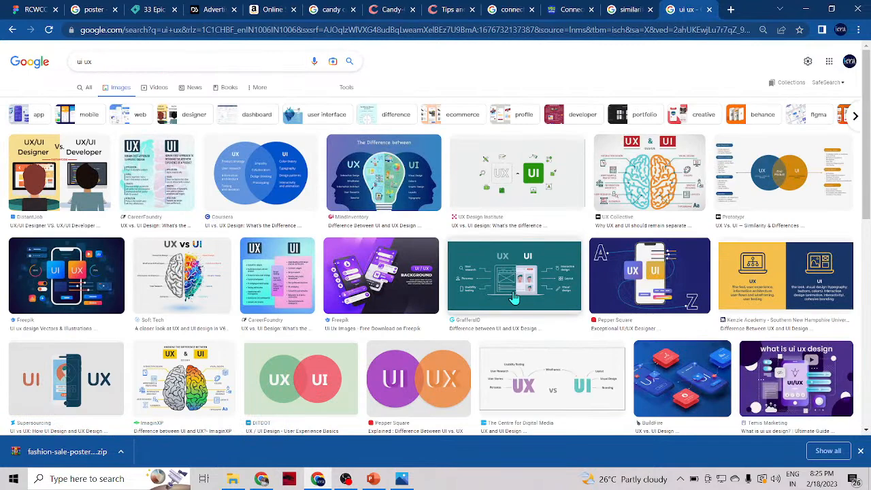
pyautogui.scroll(-3, 515, 298)
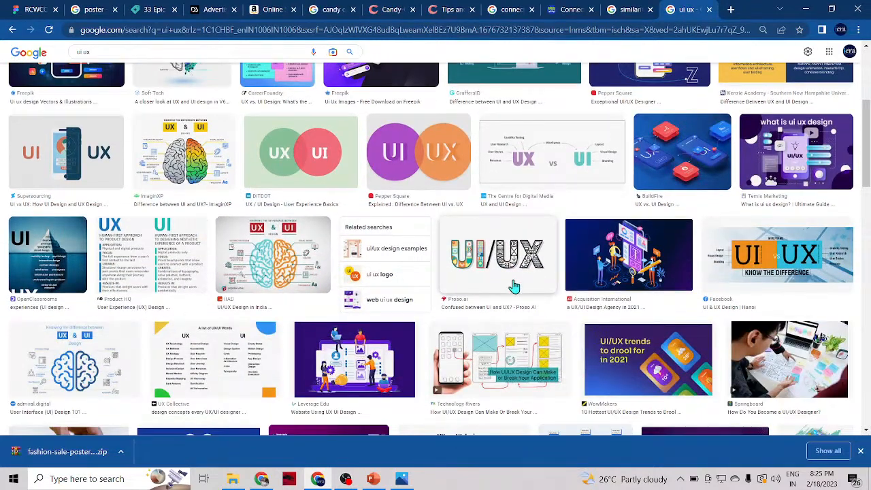
pyautogui.click(94, 147)
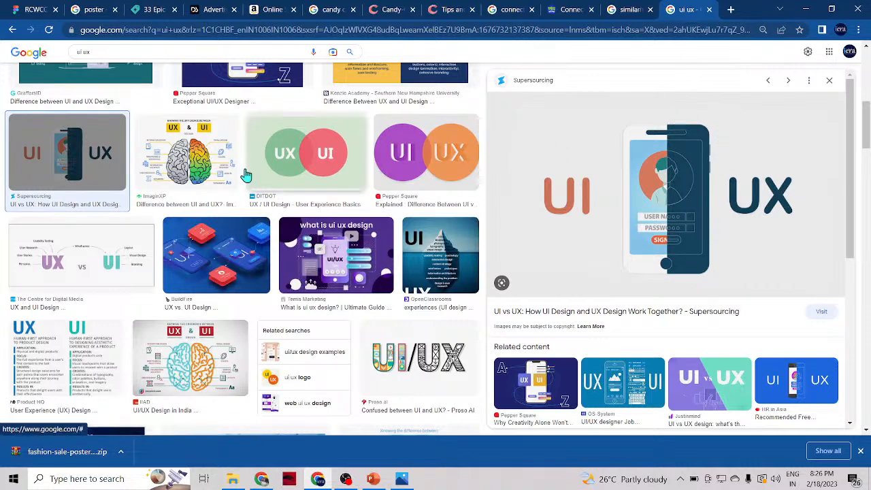
# Switch to the RCWCC Figma file and delete all the grey rectangles and stars inside the Slide 16:9 frame.
pyautogui.click(36, 10)
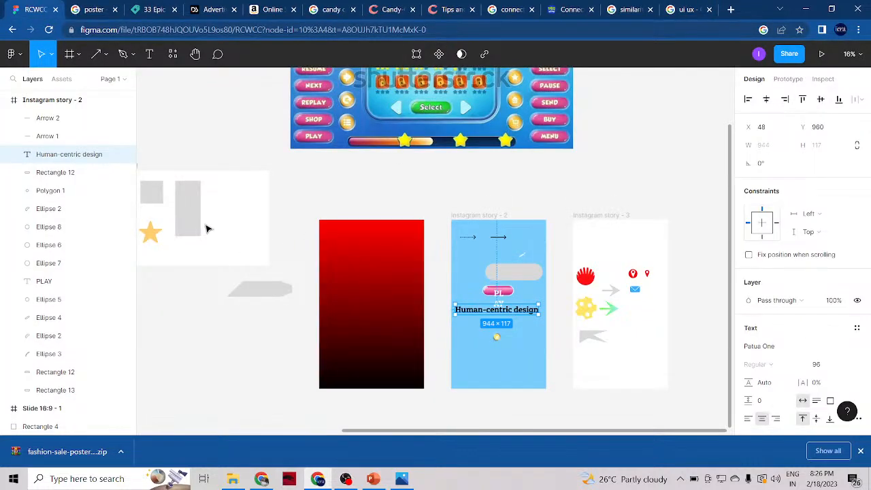
pyautogui.click(229, 223)
pyautogui.moveTo(388, 431); pyautogui.dragTo(285, 293)
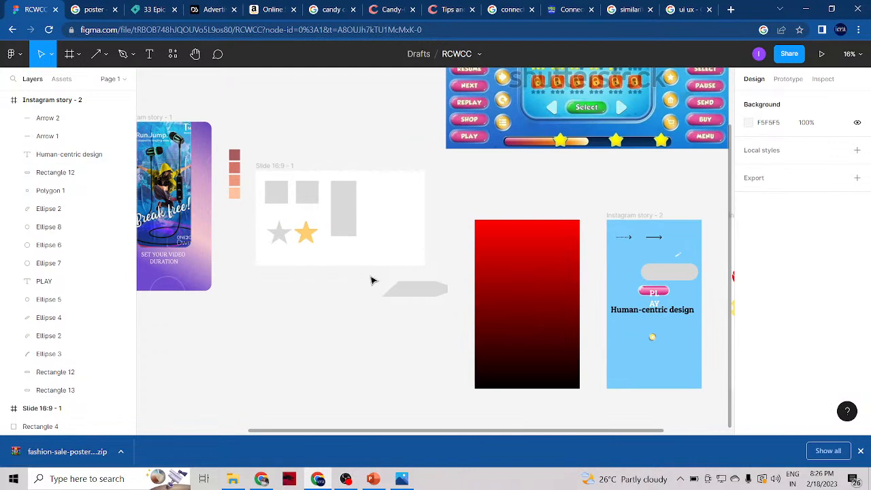
pyautogui.moveTo(378, 286); pyautogui.dragTo(287, 195)
pyautogui.press('Delete')
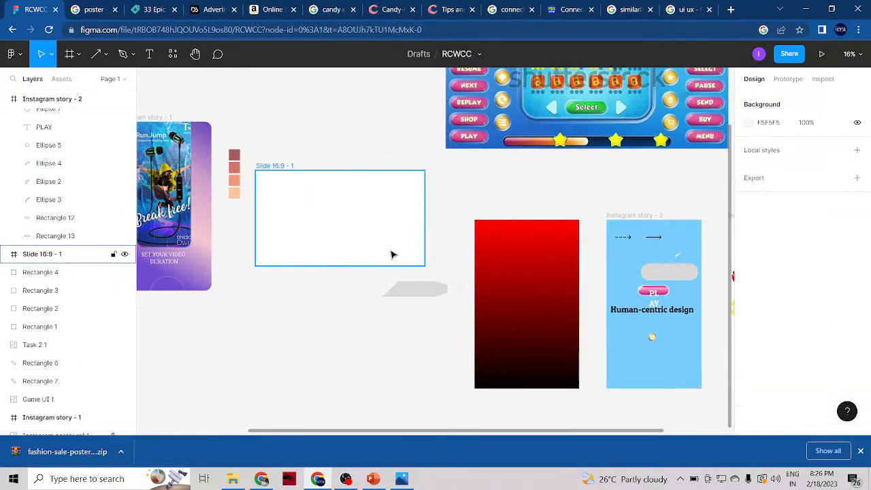
# Delete the loose grey shape below the slide frame and the red-to-black gradient rectangle beside Instagram story - 2.
pyautogui.click(417, 290)
pyautogui.press('Delete')
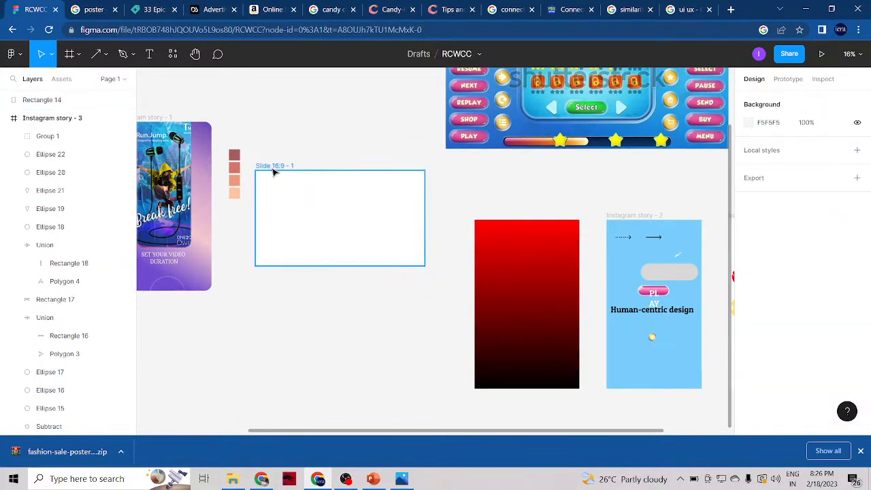
pyautogui.click(538, 243)
pyautogui.press('Delete')
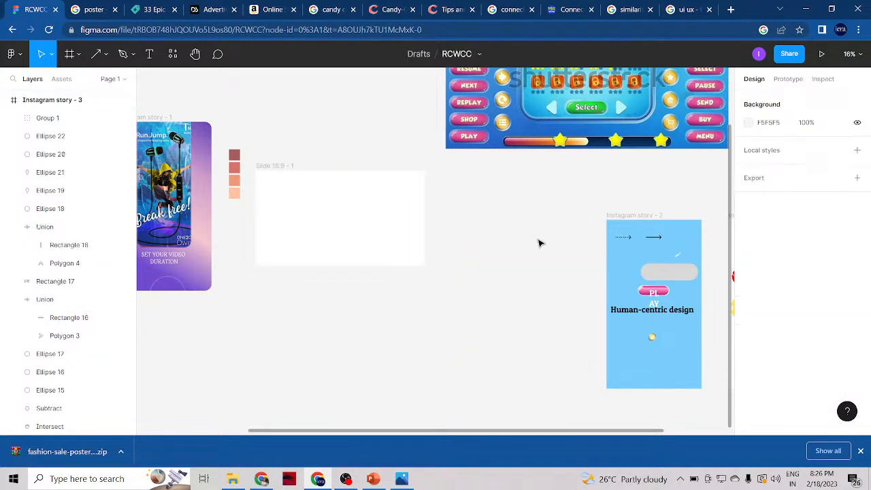
# Move the empty Slide 16:9 frame to about X 2094, Y 285, level with the top of the blue Instagram story frame.
pyautogui.moveTo(336, 222); pyautogui.dragTo(434, 270)
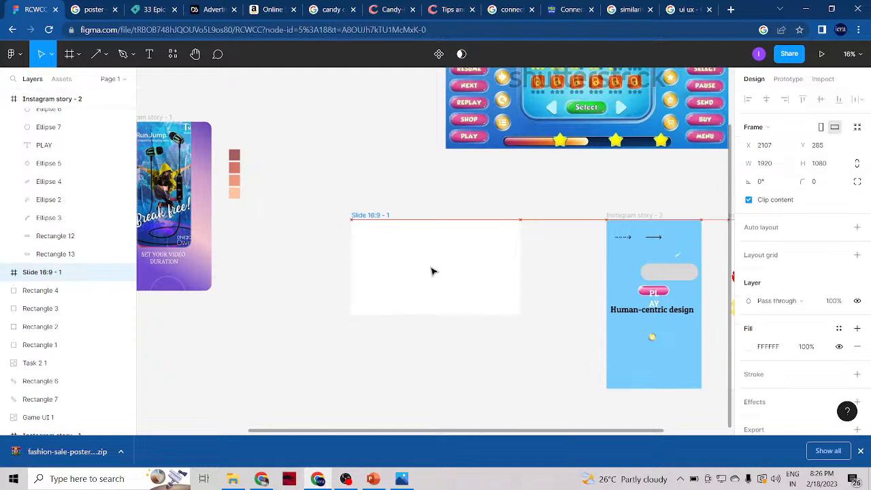
pyautogui.scroll(3, 429, 270)
pyautogui.scroll(5, 429, 270)
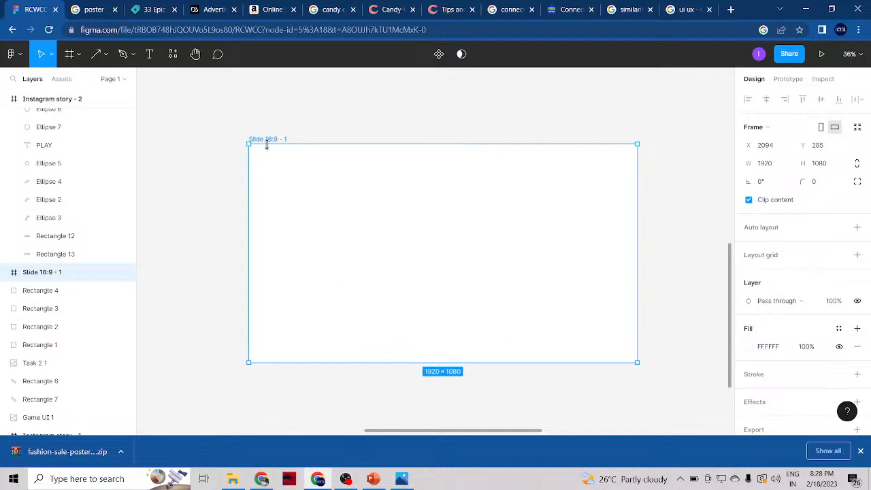
# Delete the empty slide frame and add a new 1080 × 1920 frame from the Instagram story preset.
pyautogui.press('Delete')
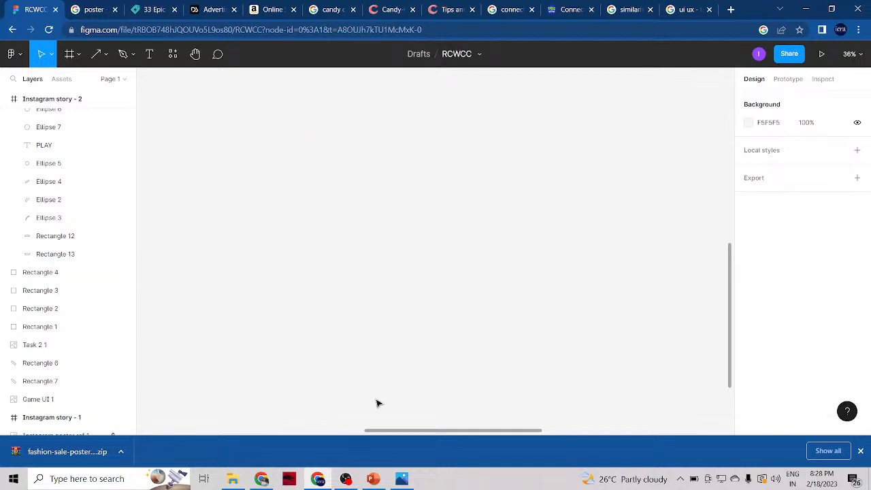
pyautogui.click(77, 59)
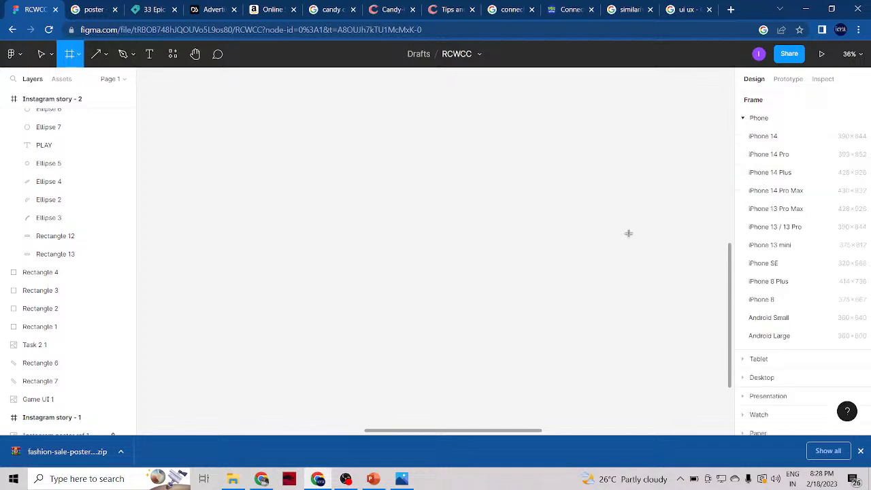
pyautogui.scroll(-3, 793, 375)
pyautogui.scroll(2, 793, 375)
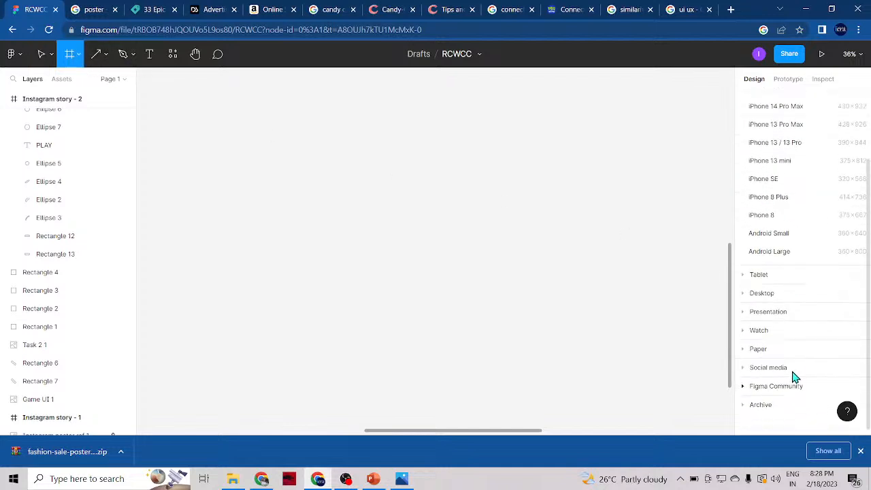
pyautogui.scroll(-2, 793, 375)
pyautogui.click(747, 364)
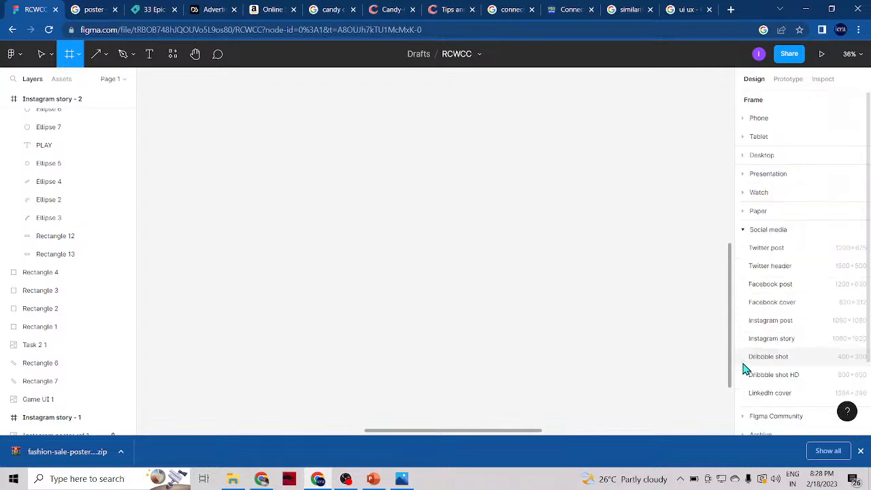
pyautogui.scroll(-1, 776, 360)
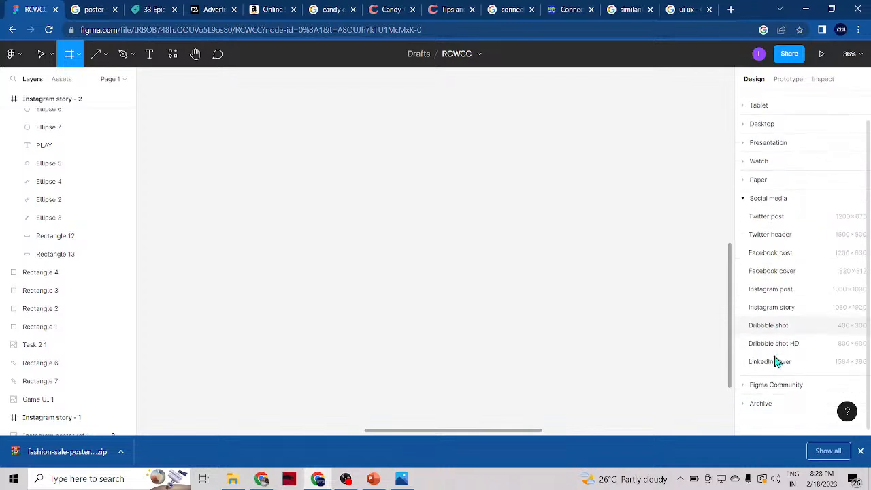
pyautogui.click(800, 305)
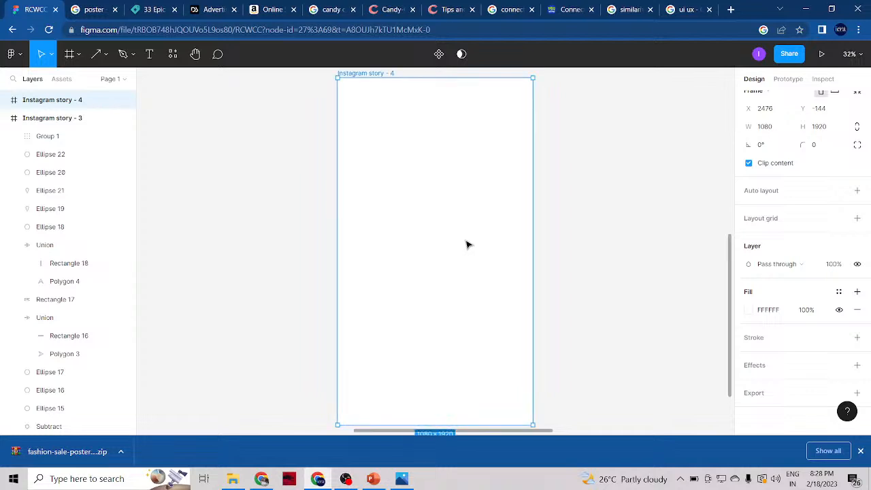
# Move the new Instagram story frame to about X 2304, Y -138.
pyautogui.moveTo(467, 245); pyautogui.dragTo(437, 245)
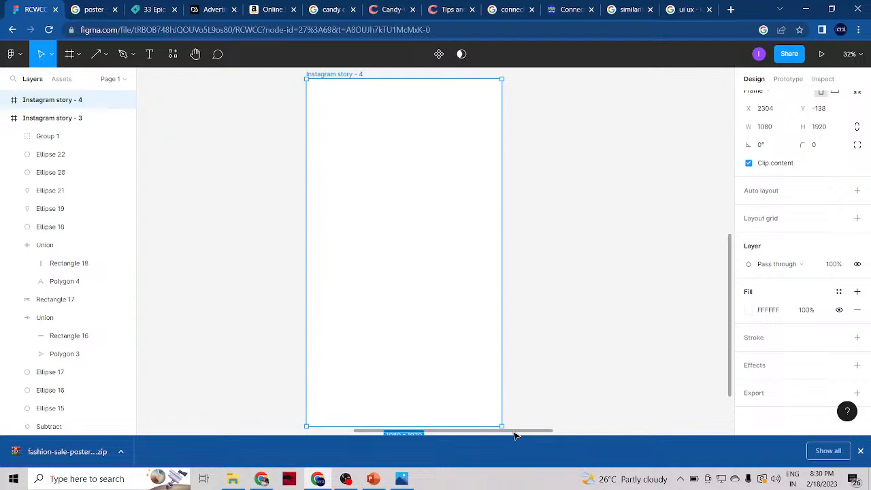
pyautogui.moveTo(513, 435); pyautogui.dragTo(504, 441)
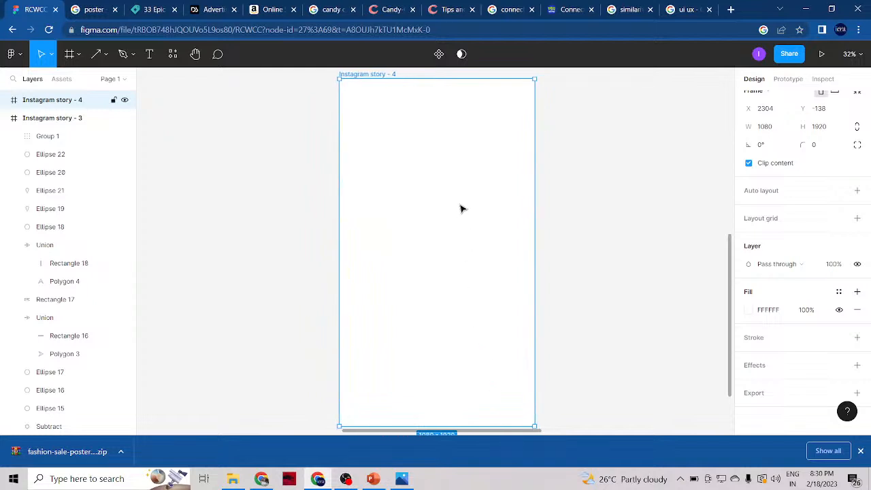
pyautogui.scroll(-1, 391, 208)
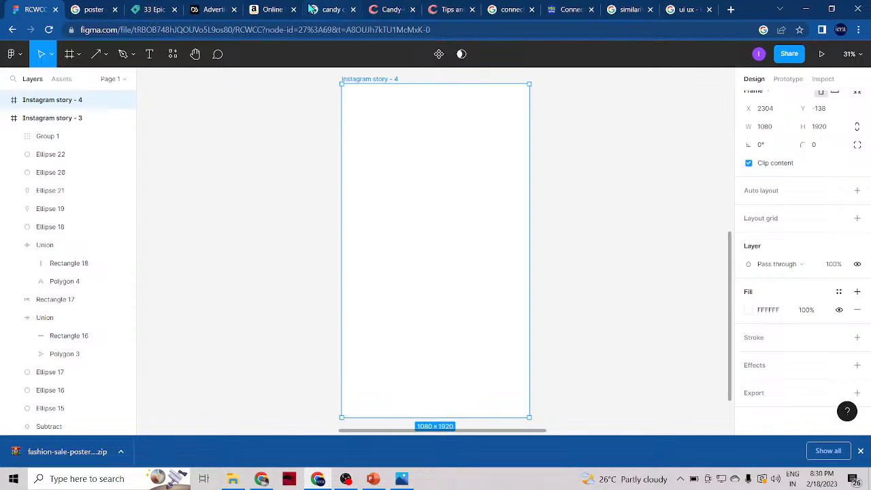
# Look at the Amazon.in shopping page as a layout reference and return to the Figma design.
pyautogui.click(258, 11)
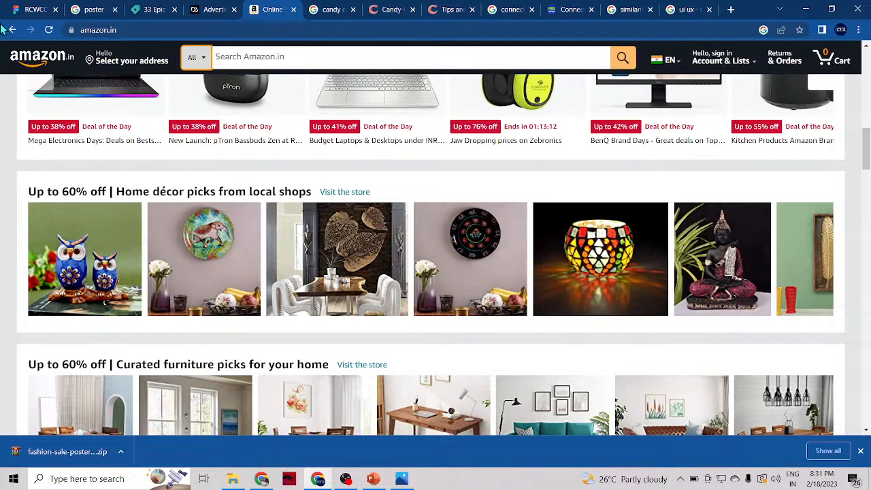
pyautogui.click(29, 14)
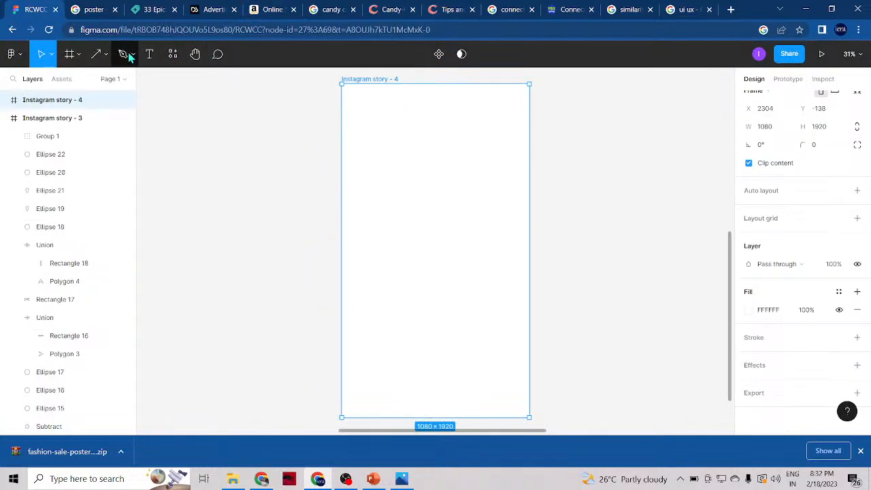
# Draw a circle of about 121 × 121 near the upper-right corner of the new Instagram story frame.
pyautogui.click(106, 55)
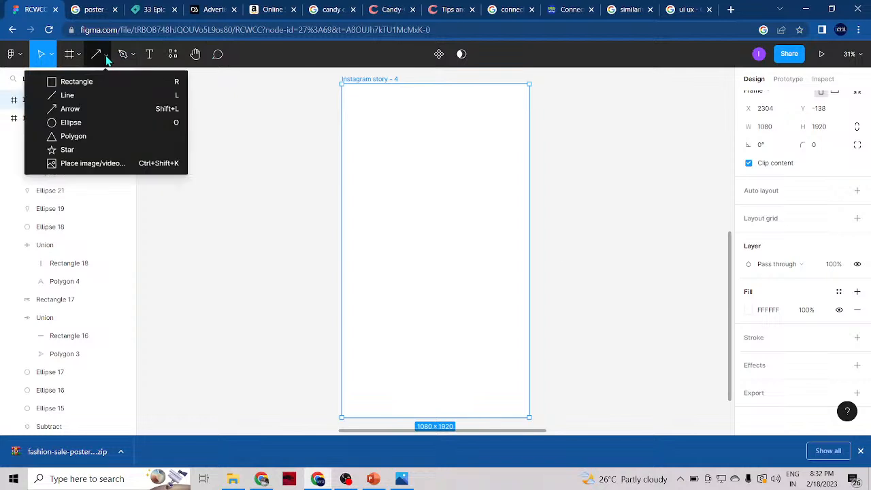
pyautogui.click(95, 123)
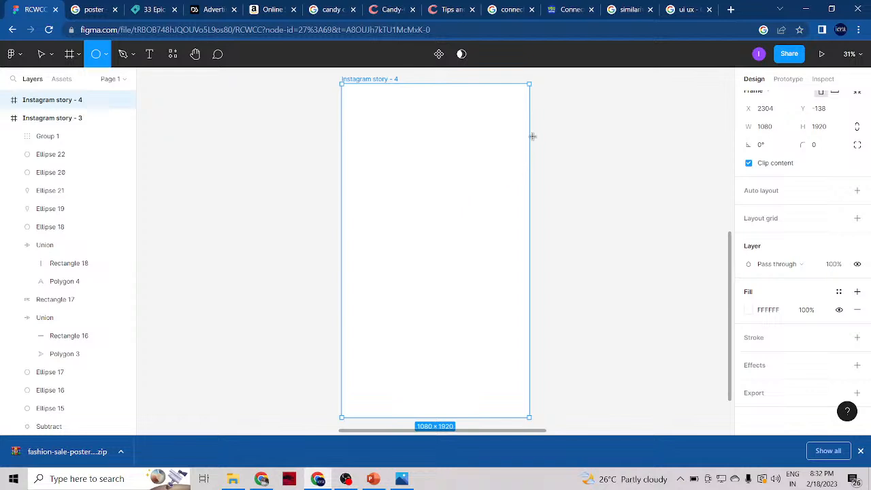
pyautogui.moveTo(498, 94)
pyautogui.mouseDown()
pyautogui.moveTo(521, 120)
pyautogui.moveTo(510, 108)
pyautogui.mouseUp()
pyautogui.click(557, 128)
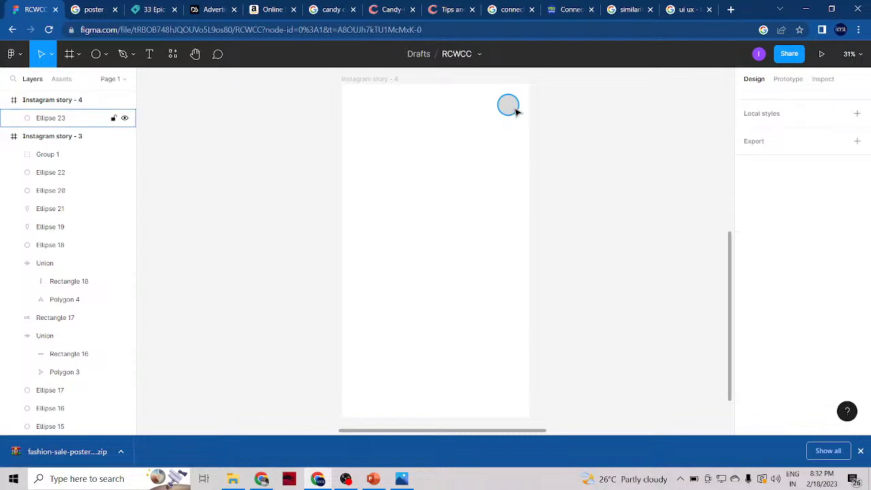
# Place a copy of the grey circle just to the left of the original, at the same height.
pyautogui.keyDown('ctrl'); pyautogui.scroll(-2, 544, 143); pyautogui.keyUp('ctrl')
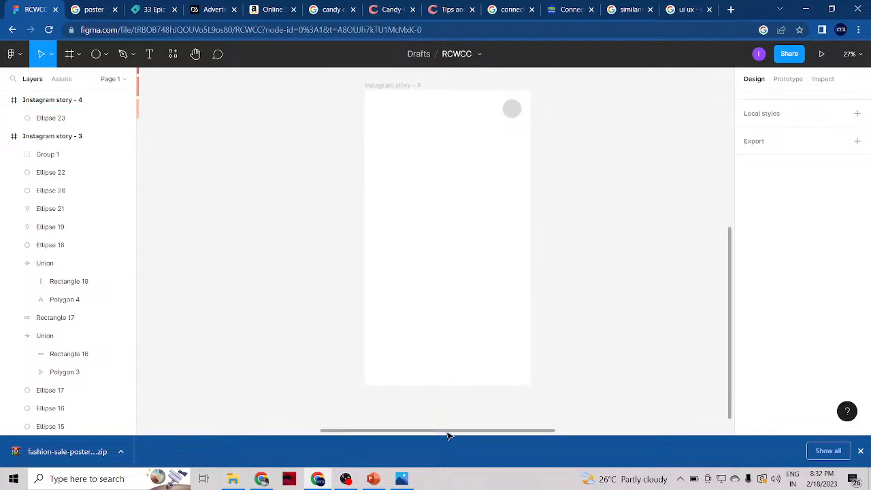
pyautogui.moveTo(442, 433); pyautogui.dragTo(474, 439)
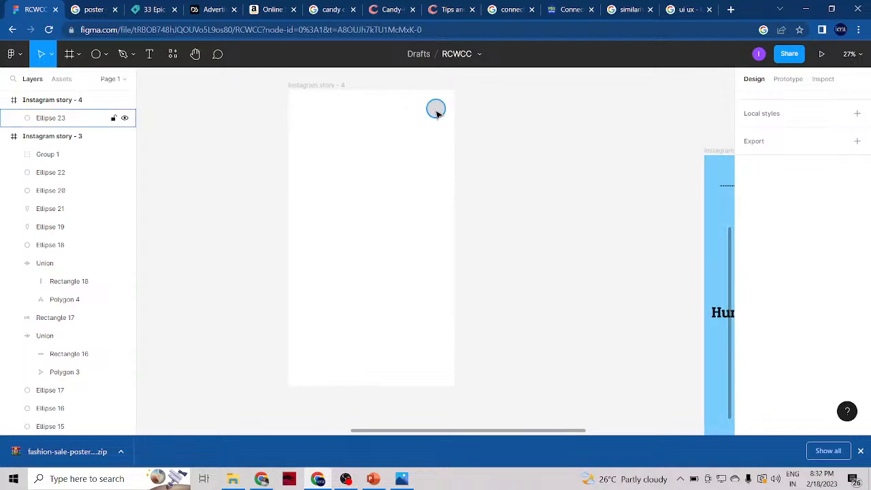
pyautogui.moveTo(437, 113); pyautogui.dragTo(409, 117)
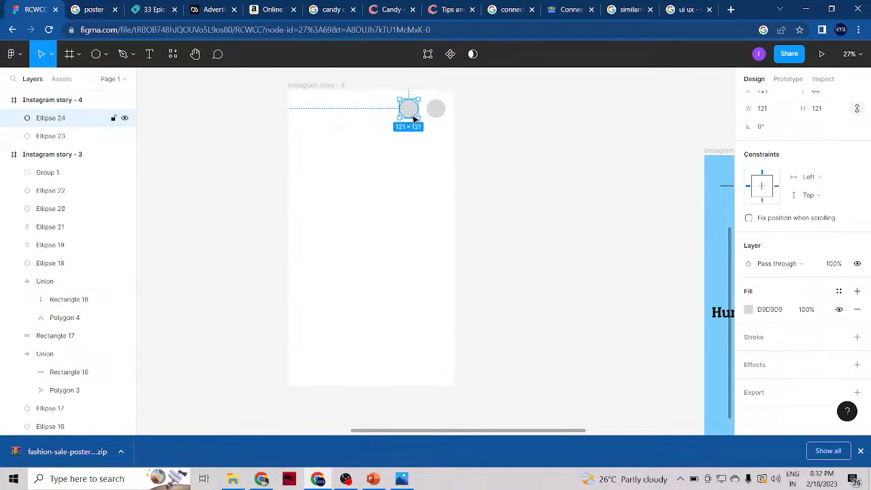
# Fill the circle nearest the frame's upper-right corner with the Mask image from the References folder.
pyautogui.scroll(1, 411, 116)
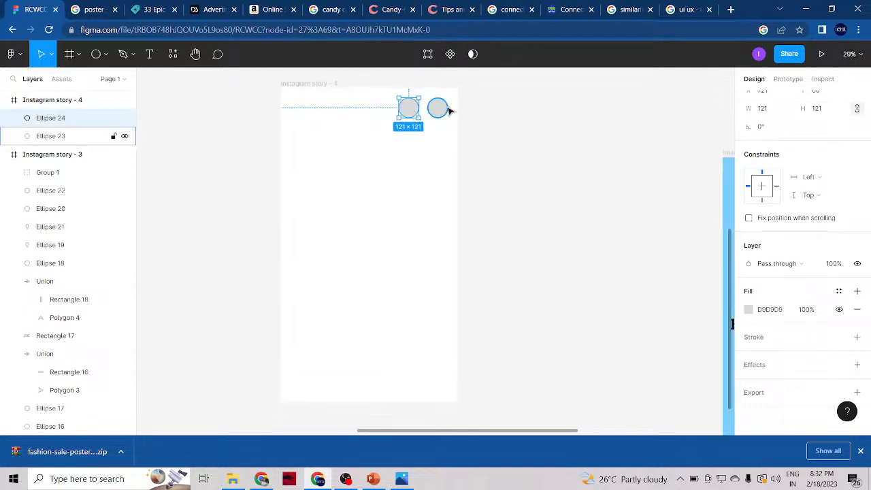
pyautogui.click(441, 111)
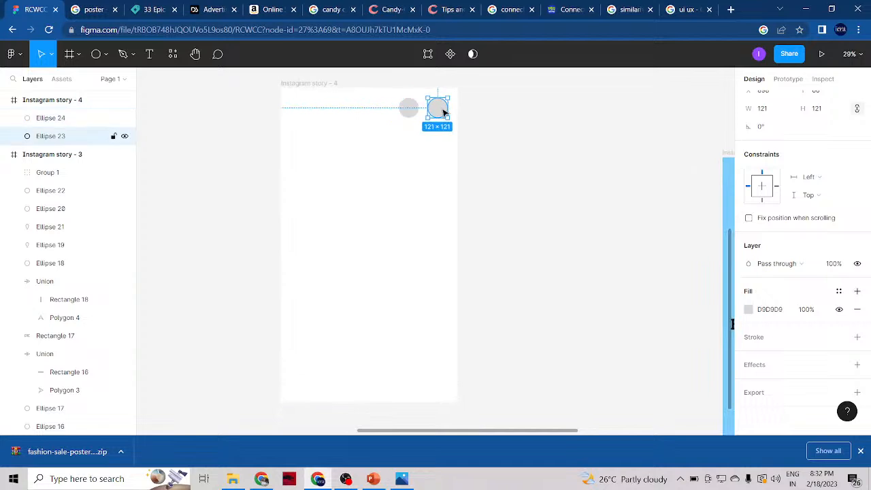
pyautogui.click(748, 310)
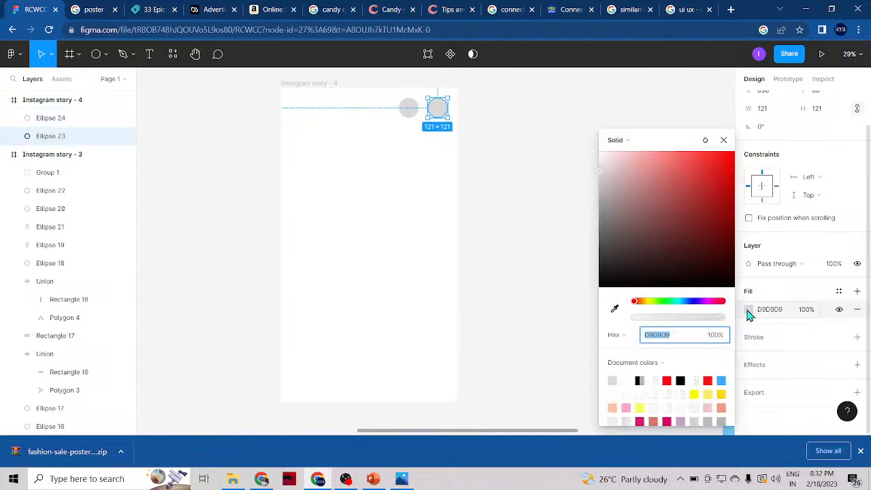
pyautogui.click(621, 141)
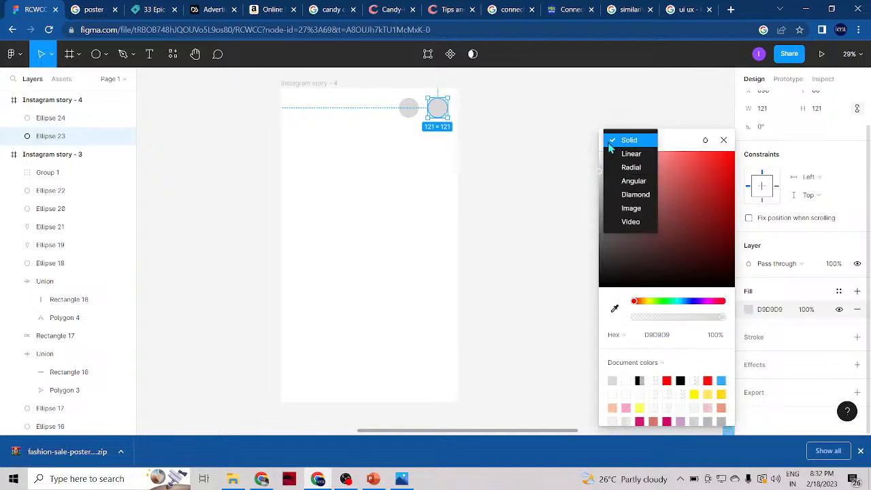
pyautogui.click(630, 208)
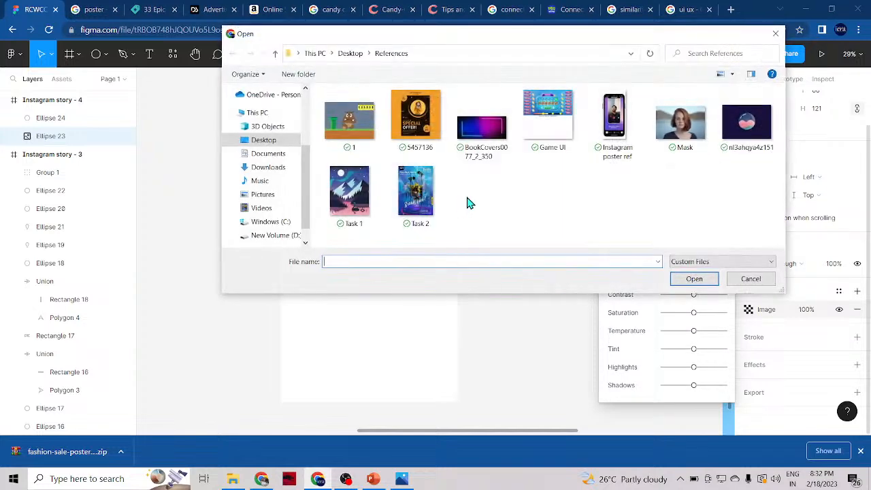
pyautogui.click(669, 139)
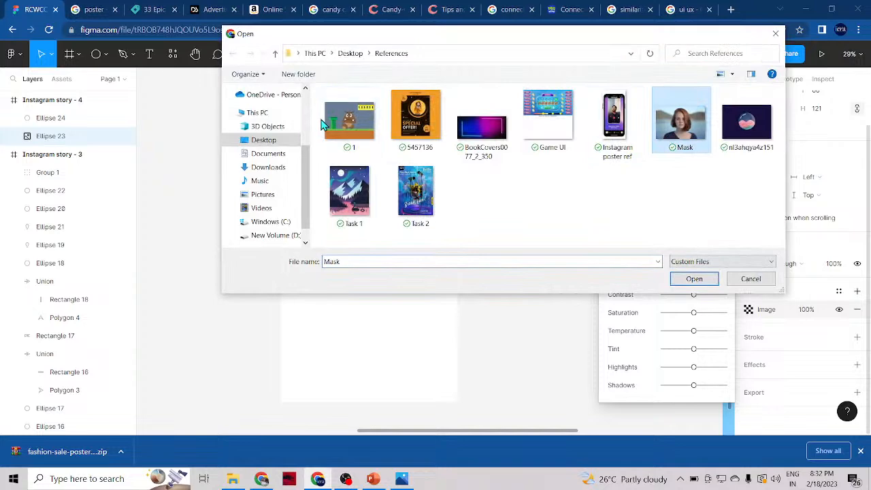
pyautogui.click(349, 123)
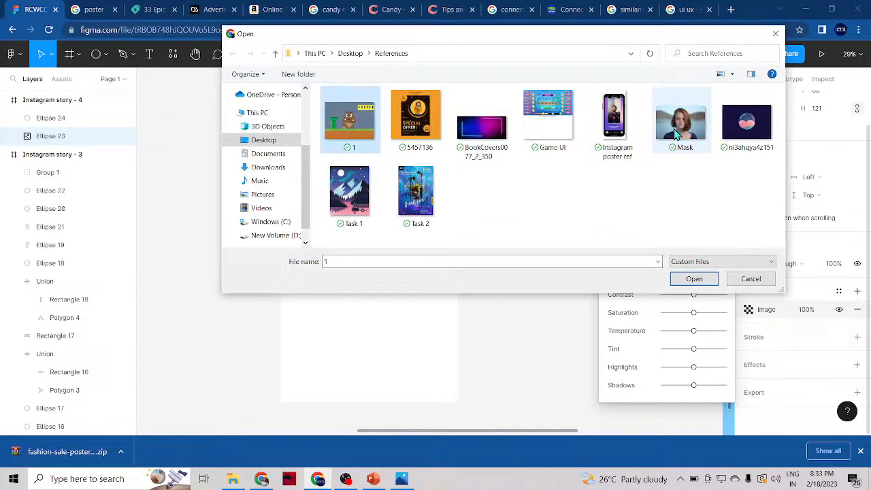
pyautogui.click(680, 117)
pyautogui.click(694, 280)
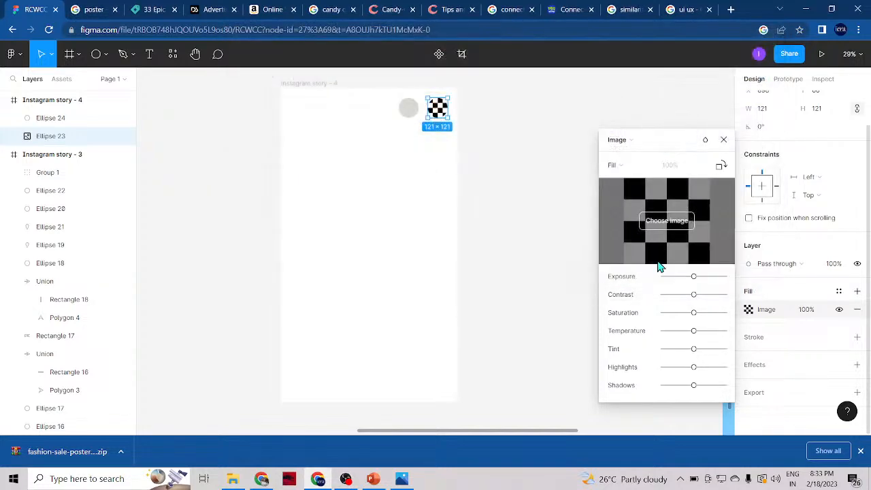
pyautogui.click(553, 149)
pyautogui.click(552, 153)
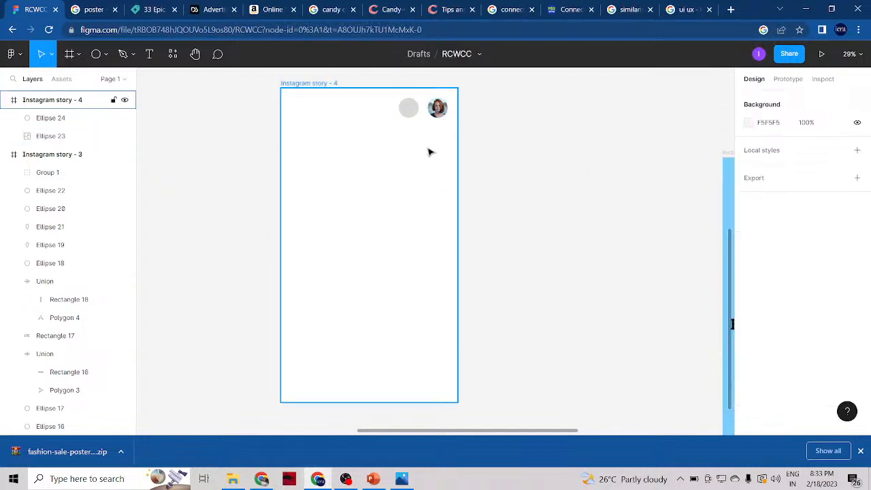
# Edit the vector points of the remaining grey circle, stretching its lowest point downward into an elongated drop.
pyautogui.scroll(2, 429, 150)
pyautogui.scroll(-1, 430, 151)
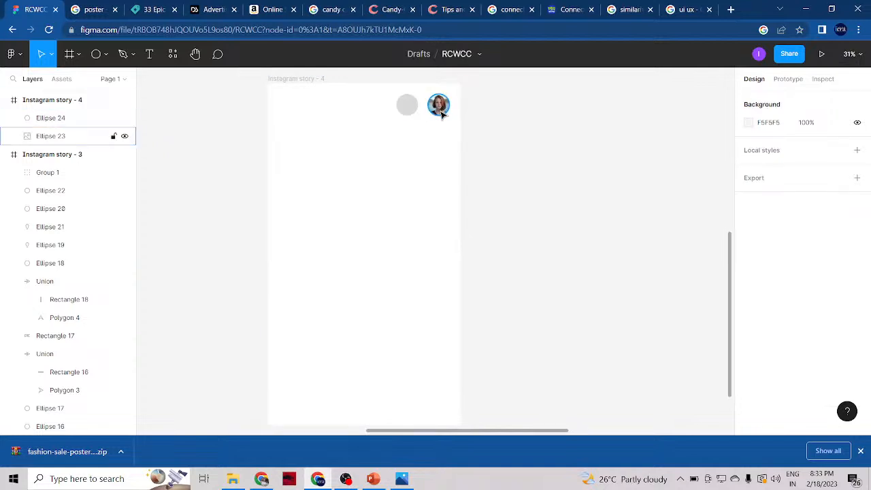
pyautogui.click(408, 107)
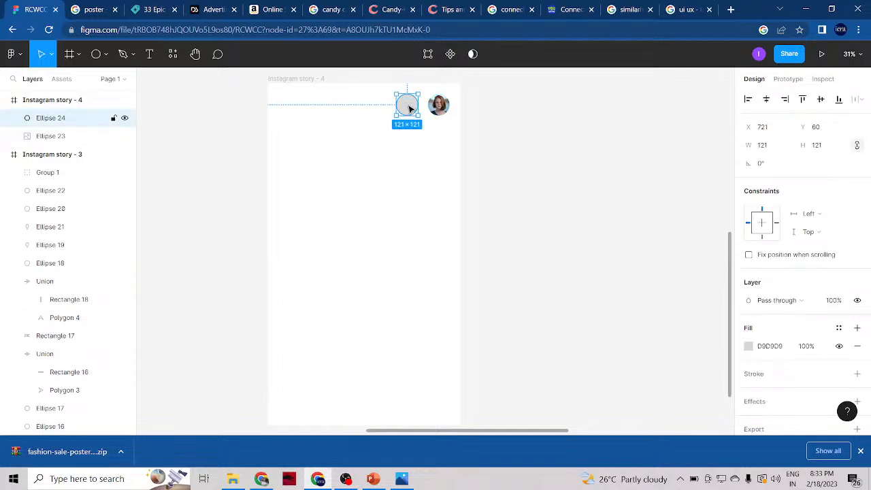
pyautogui.doubleClick(409, 108)
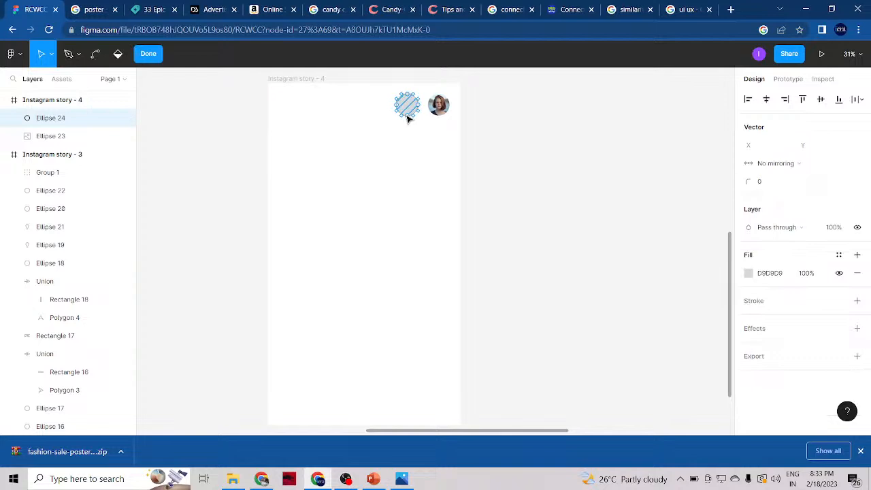
pyautogui.moveTo(408, 119); pyautogui.dragTo(408, 127)
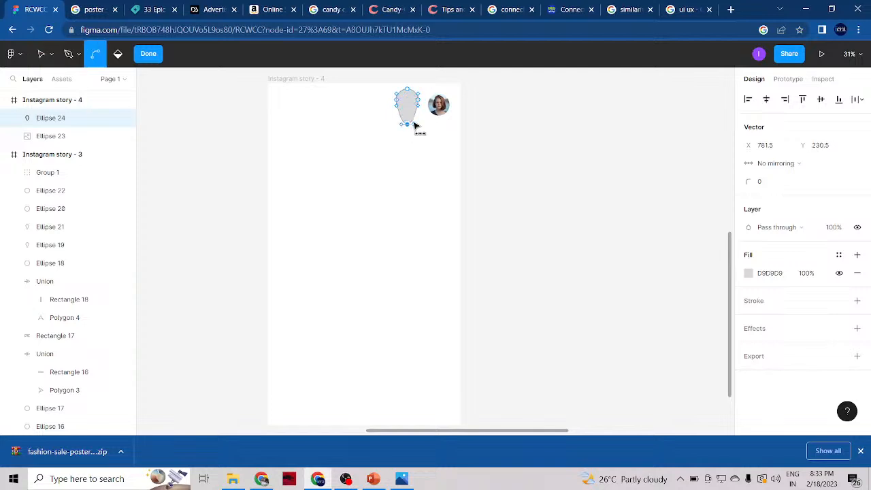
# Sharpen the lowest point of the grey drop into a map pin and scale the pin to about 55 × 92.
pyautogui.scroll(5, 413, 125)
pyautogui.moveTo(417, 133); pyautogui.dragTo(400, 134)
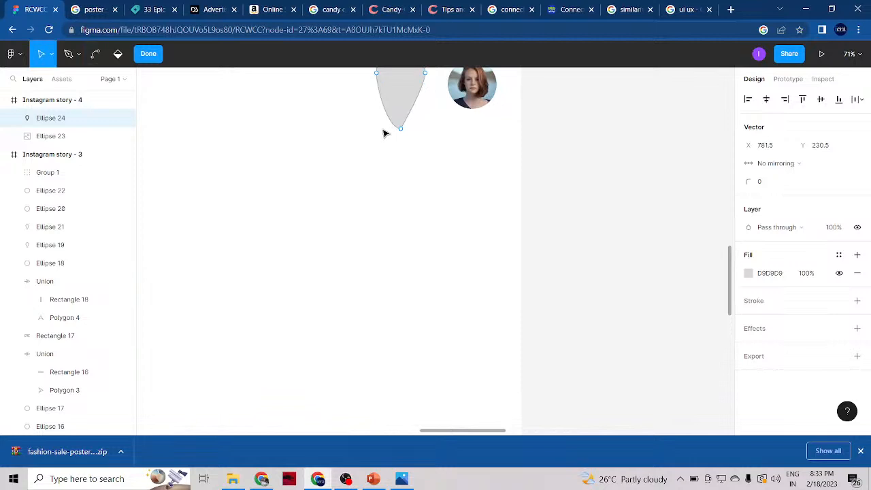
pyautogui.click(401, 130)
pyautogui.moveTo(387, 128); pyautogui.dragTo(401, 132)
pyautogui.scroll(-2, 414, 149)
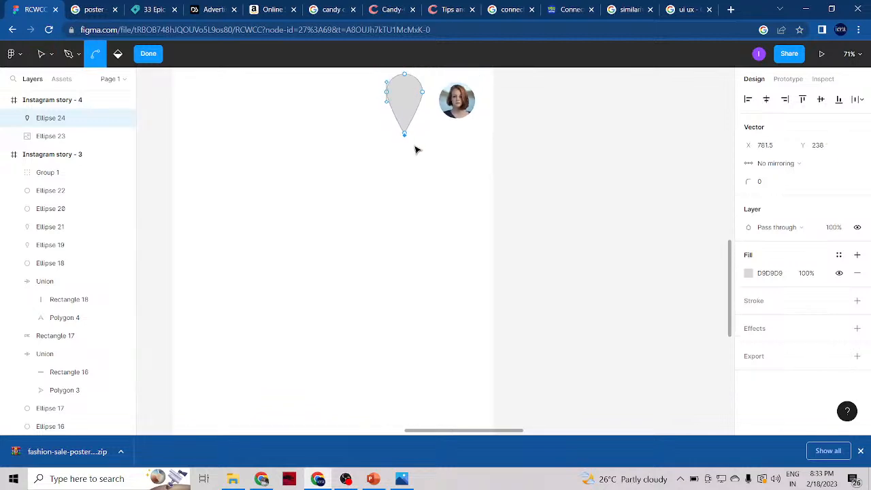
pyautogui.click(405, 123)
pyautogui.doubleClick(488, 136)
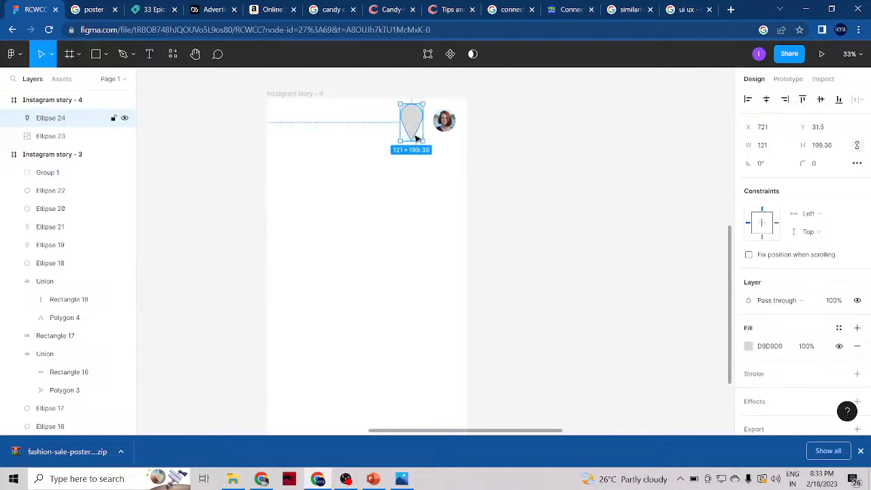
pyautogui.moveTo(409, 143); pyautogui.dragTo(410, 120)
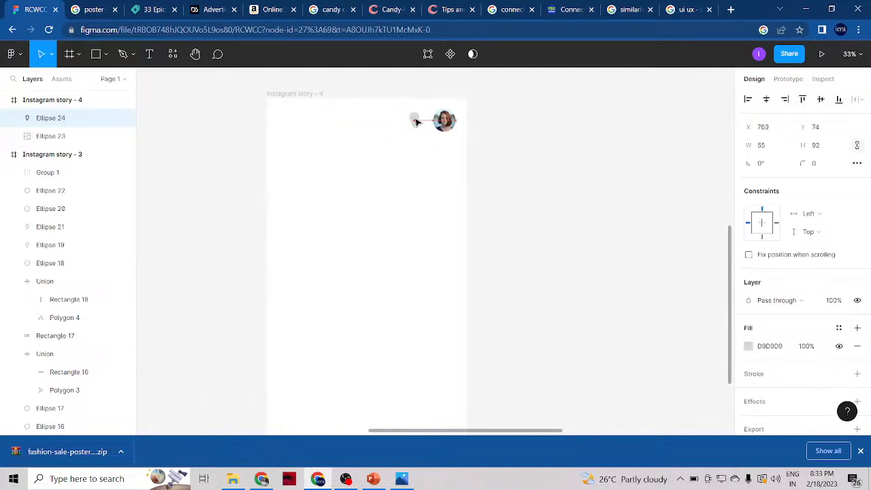
# Move the circular portrait across to the frame's upper-left corner, keeping it at the same height.
pyautogui.click(511, 150)
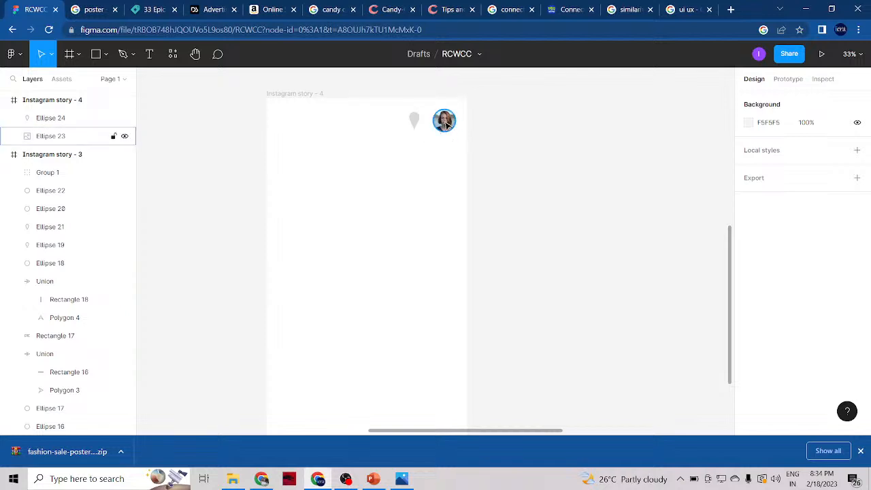
pyautogui.moveTo(446, 124); pyautogui.dragTo(292, 125)
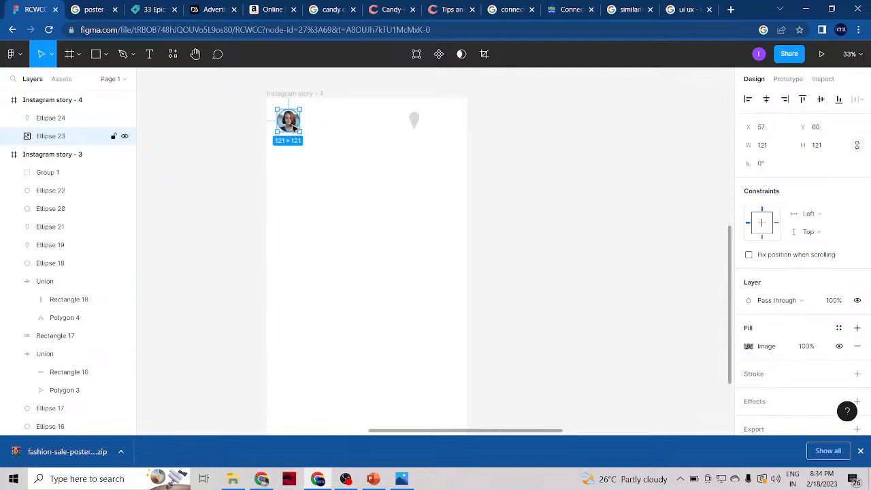
pyautogui.click(322, 140)
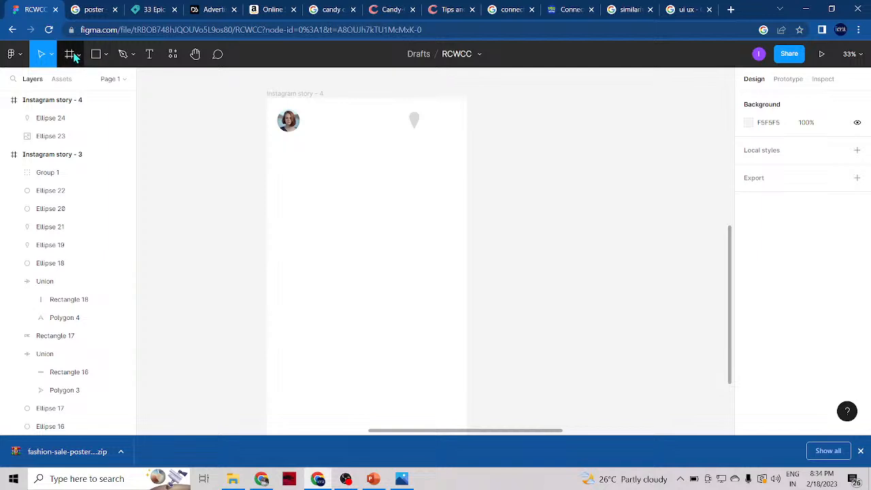
# Draw a horizontal line about 104 long below the circular portrait and set its stroke weight to 6.
pyautogui.click(105, 54)
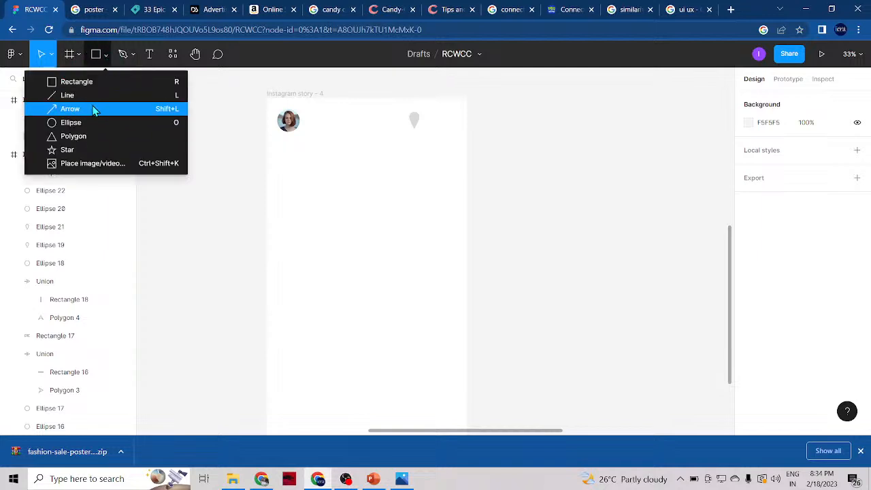
pyautogui.click(93, 107)
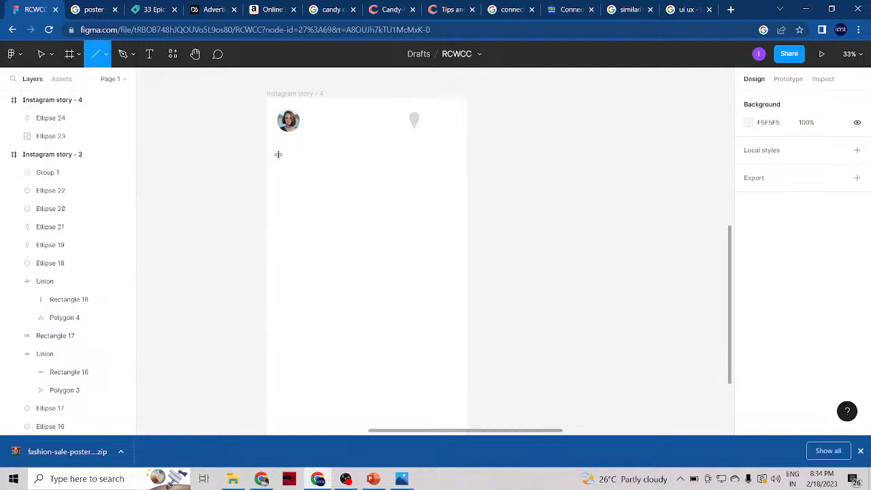
pyautogui.moveTo(274, 155); pyautogui.dragTo(293, 156)
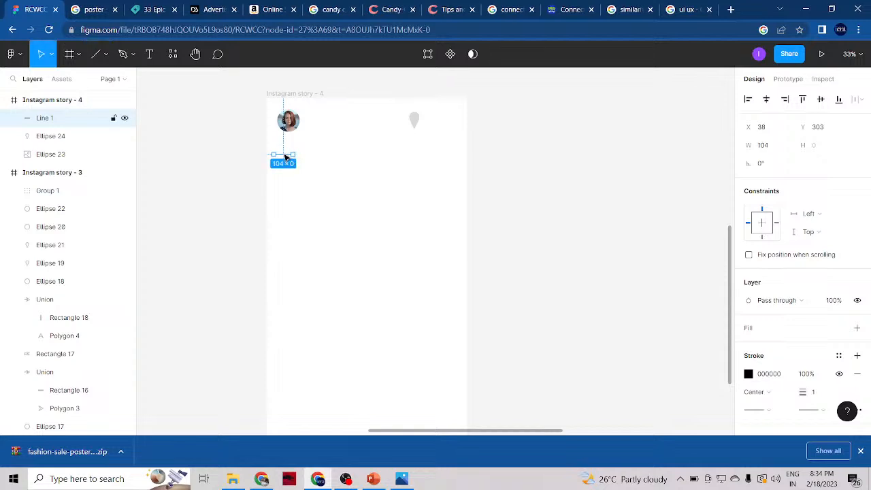
pyautogui.moveTo(804, 391); pyautogui.dragTo(814, 394)
pyautogui.scroll(5, 264, 172)
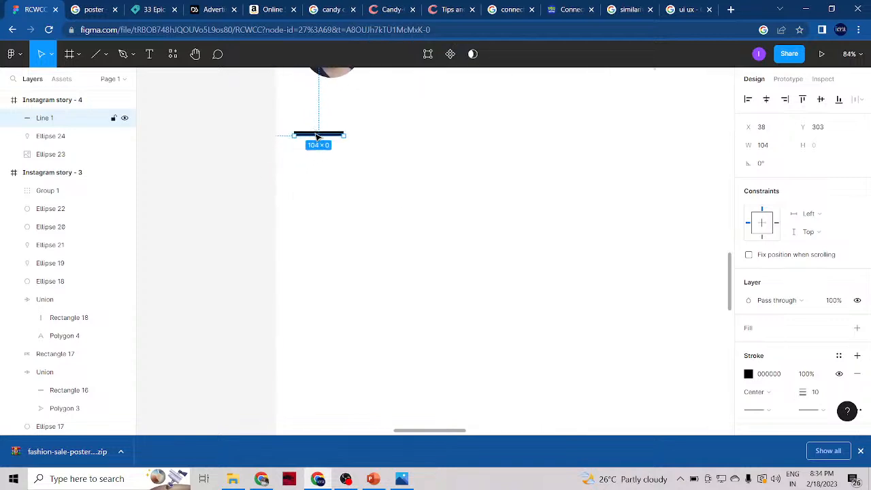
pyautogui.moveTo(803, 394); pyautogui.dragTo(797, 394)
# Duplicate the black line twice below the original to build a three-line menu icon.
pyautogui.keyDown('alt'); pyautogui.moveTo(329, 136); pyautogui.dragTo(327, 157); pyautogui.keyUp('alt')
pyautogui.click(386, 186)
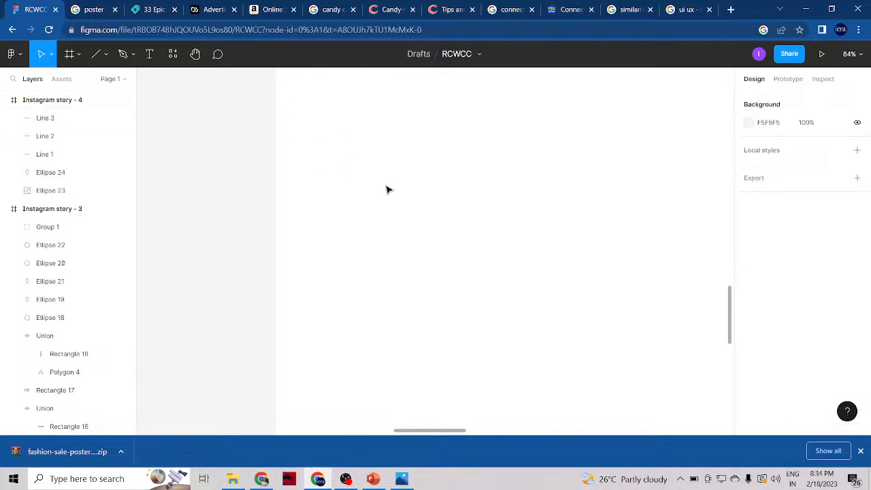
pyautogui.scroll(-5, 385, 190)
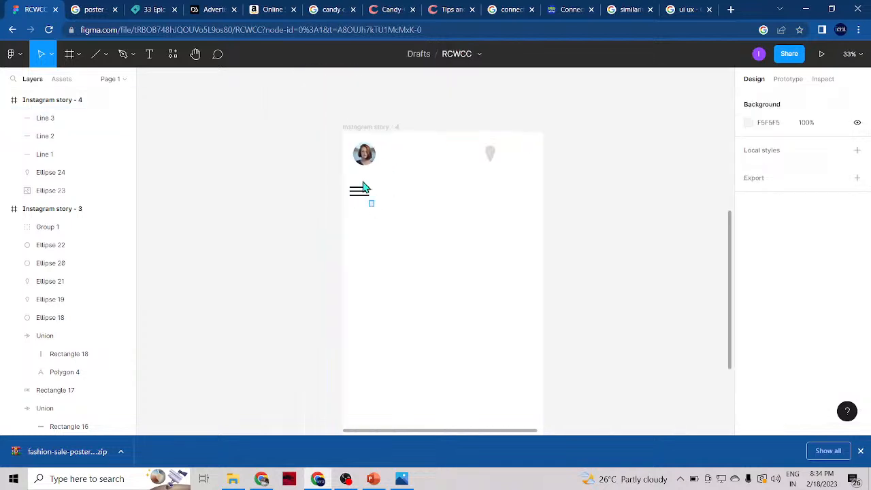
# Scale the three-line menu icon to 65 × 44, place it at X 53, Y 74 in the frame, and group its lines.
pyautogui.moveTo(371, 203)
pyautogui.mouseDown()
pyautogui.moveTo(347, 181)
pyautogui.moveTo(385, 202)
pyautogui.moveTo(375, 202)
pyautogui.mouseUp()
pyautogui.click(397, 224)
pyautogui.click(360, 177)
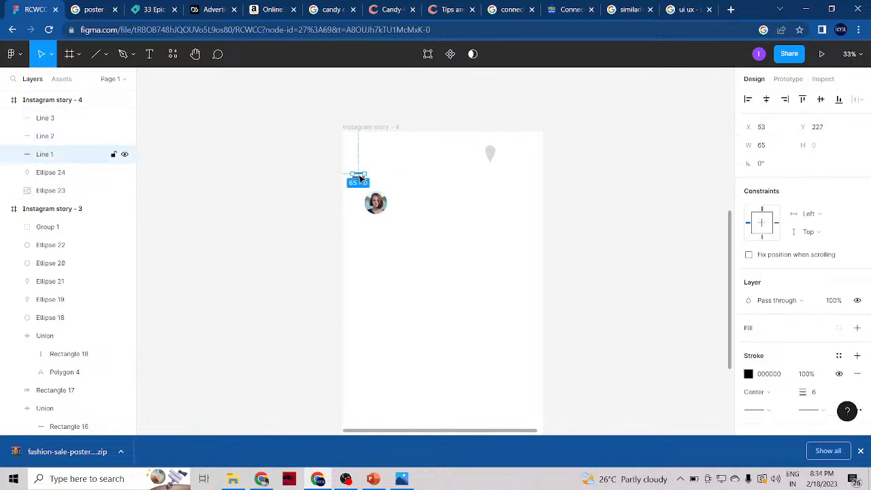
pyautogui.moveTo(349, 162)
pyautogui.mouseDown()
pyautogui.moveTo(367, 188)
pyautogui.moveTo(359, 151)
pyautogui.mouseUp()
pyautogui.hotkey('ctrl', 'g')
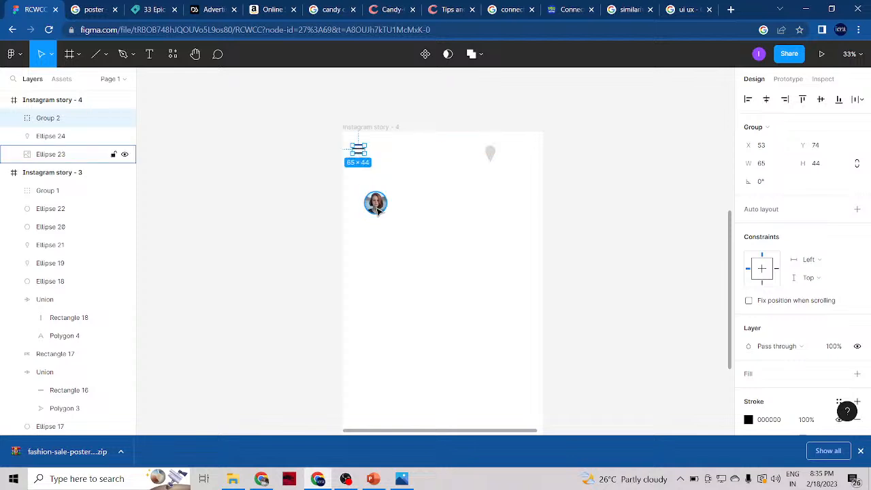
# Place the circular portrait directly below the menu icon at X 53, Y 219, aligned with its left edge.
pyautogui.click(400, 168)
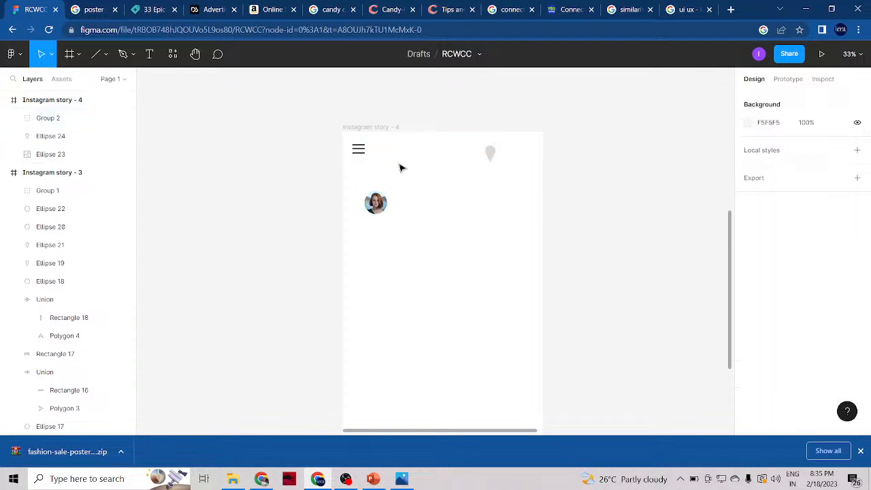
pyautogui.click(361, 149)
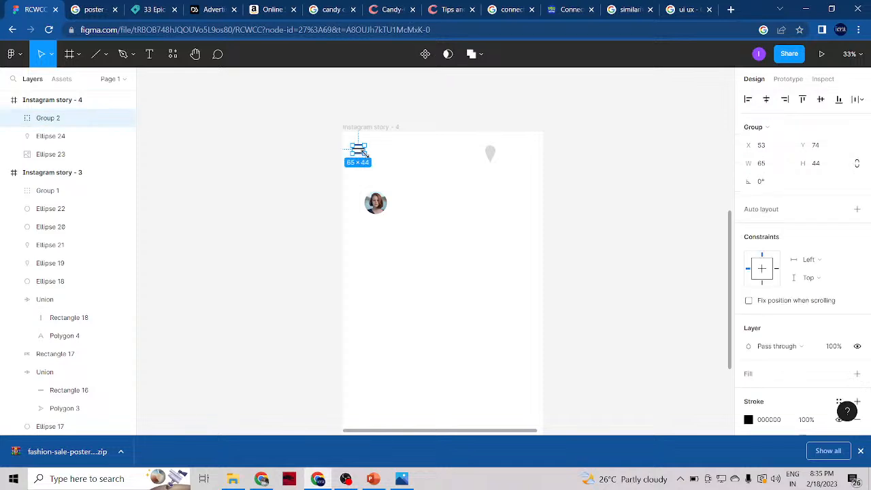
pyautogui.moveTo(379, 205); pyautogui.dragTo(367, 188)
# Draw a 540 × 1733 rectangle at X 0, Y 187, covering the frame's left half below the menu icon.
pyautogui.click(107, 55)
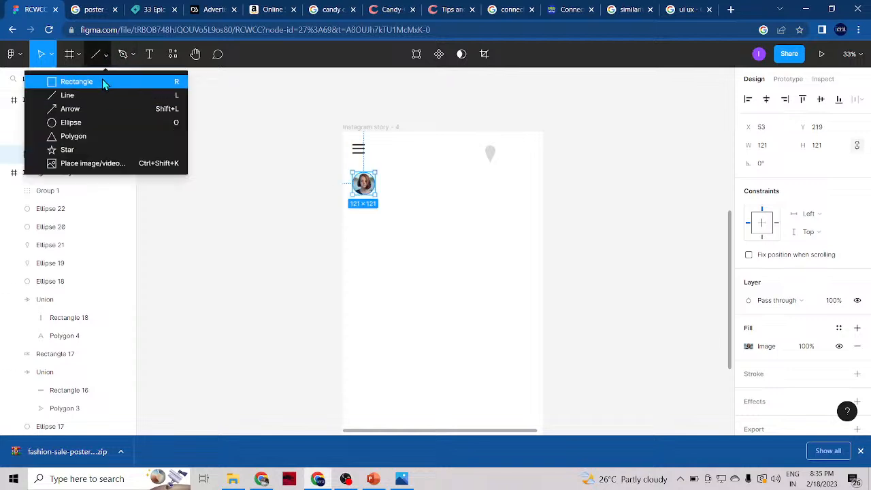
pyautogui.click(103, 81)
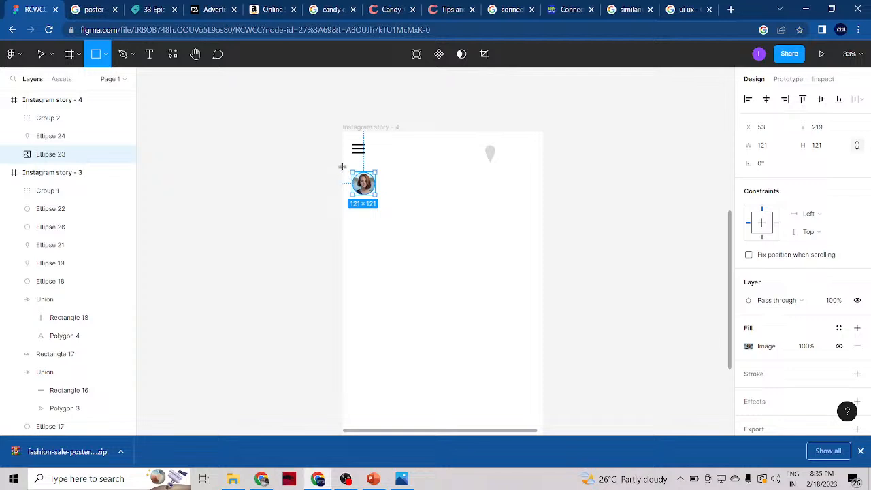
pyautogui.moveTo(342, 167); pyautogui.dragTo(384, 272)
pyautogui.moveTo(406, 313); pyautogui.dragTo(443, 367)
pyautogui.scroll(5, 467, 293)
pyautogui.scroll(-3, 533, 276)
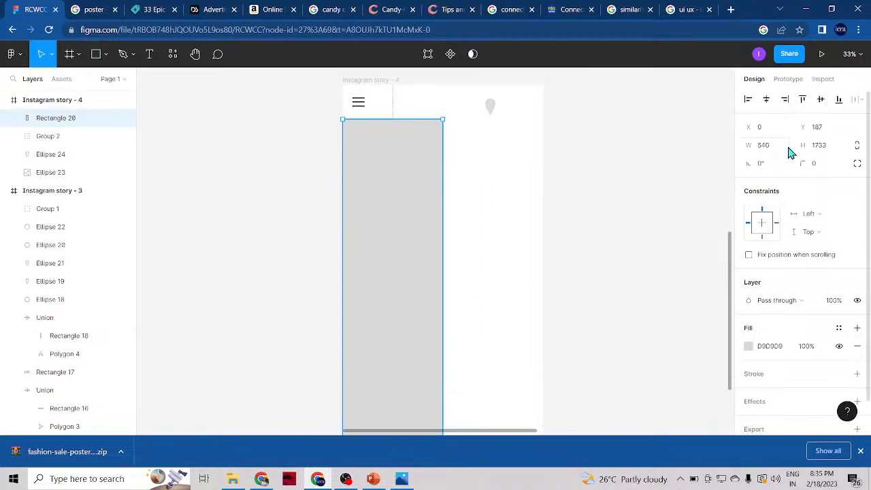
# Round the side panel rectangle's corners to 30, shift it to X -21, and send it behind the other elements.
pyautogui.moveTo(802, 163); pyautogui.dragTo(320, 177)
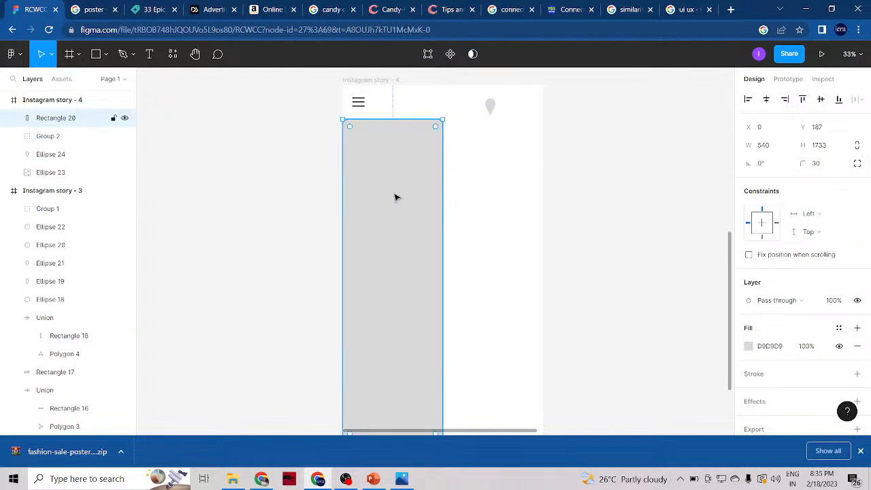
pyautogui.moveTo(393, 195); pyautogui.dragTo(391, 198)
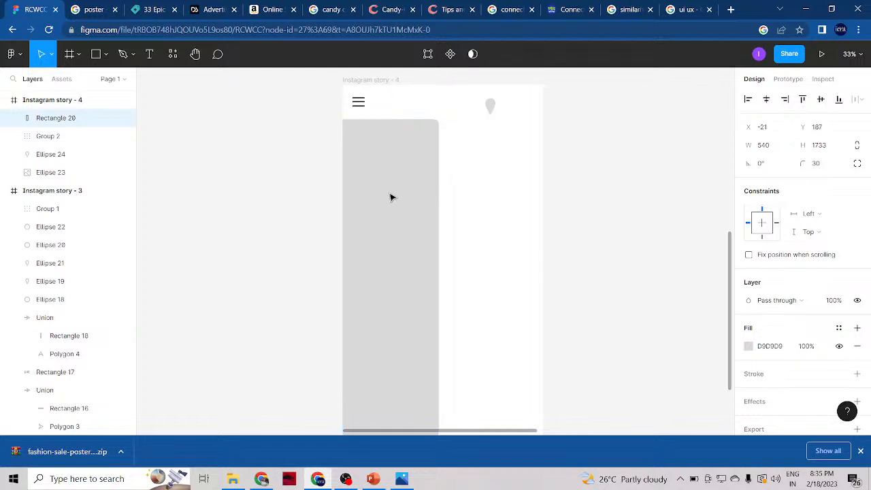
pyautogui.rightClick(387, 174)
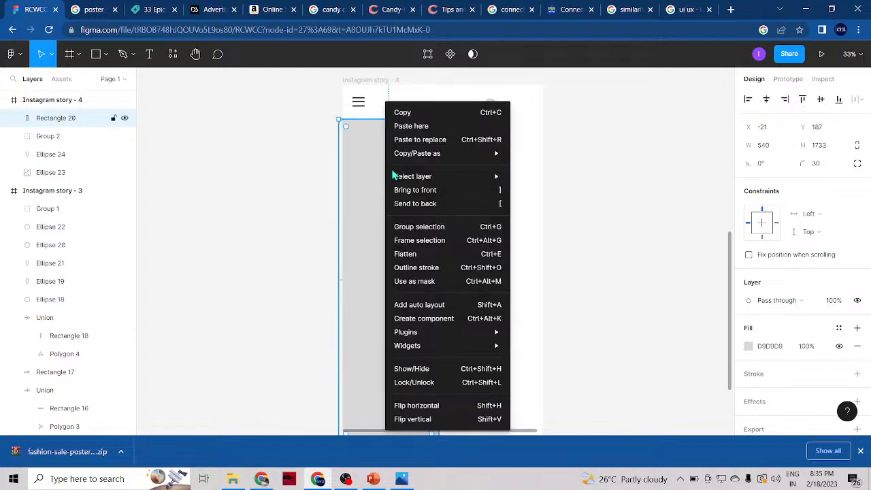
pyautogui.click(415, 203)
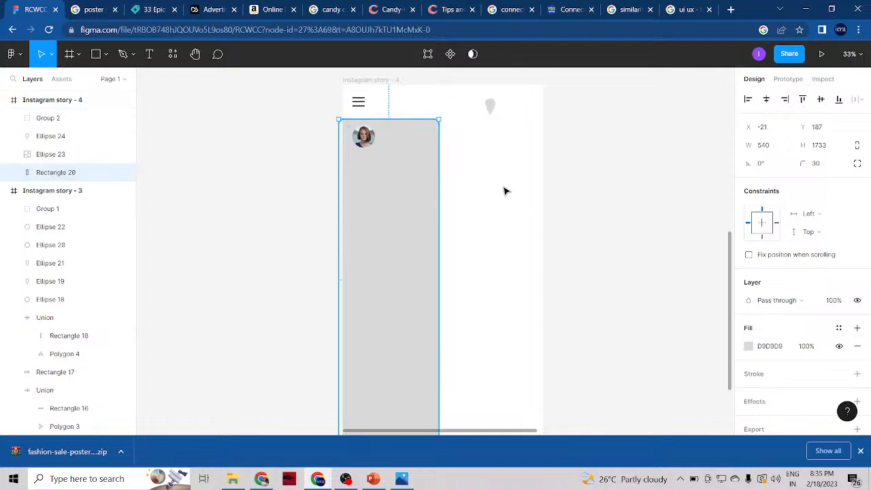
pyautogui.click(523, 191)
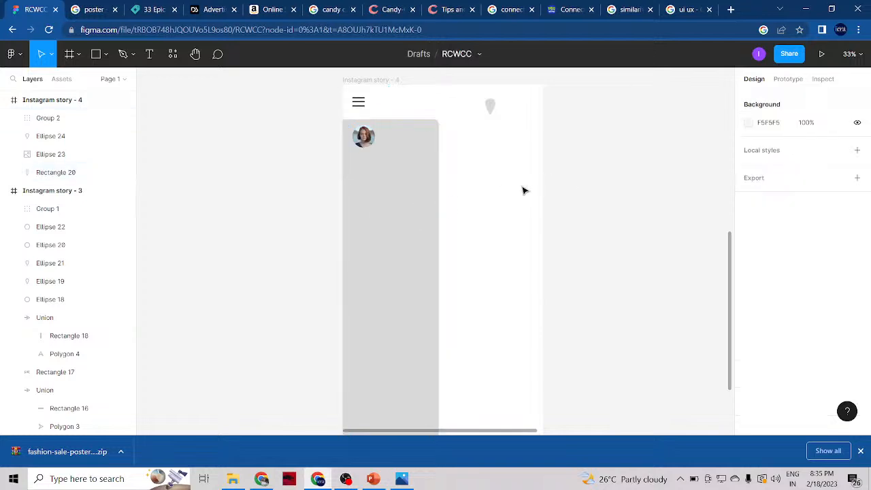
# Move the circular portrait to X 25, Y 237, centred under the menu icon inside the side panel.
pyautogui.click(362, 103)
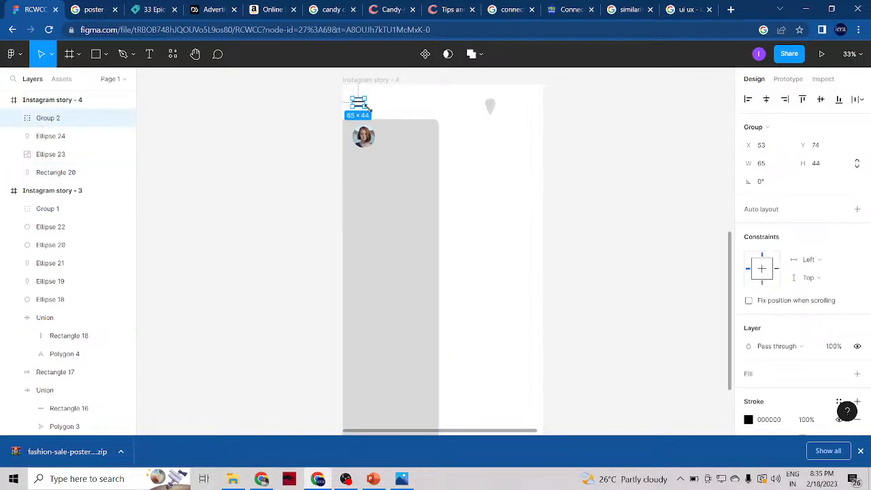
pyautogui.moveTo(370, 138); pyautogui.dragTo(366, 142)
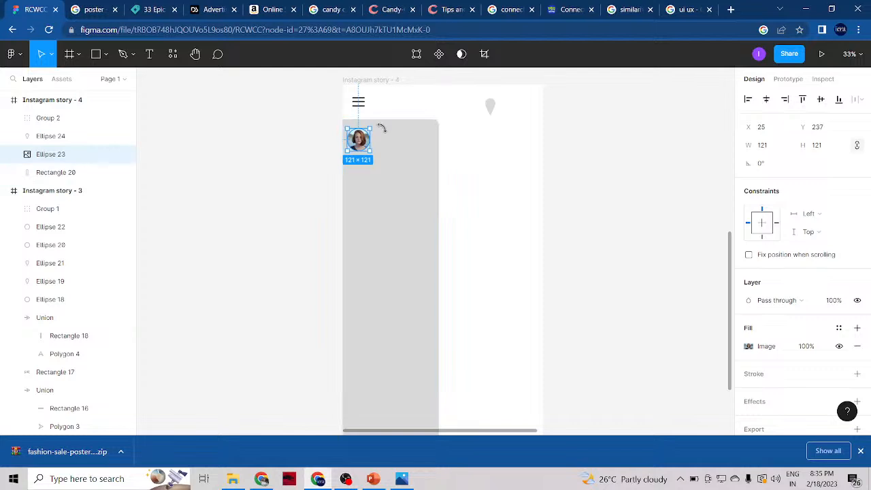
pyautogui.click(520, 162)
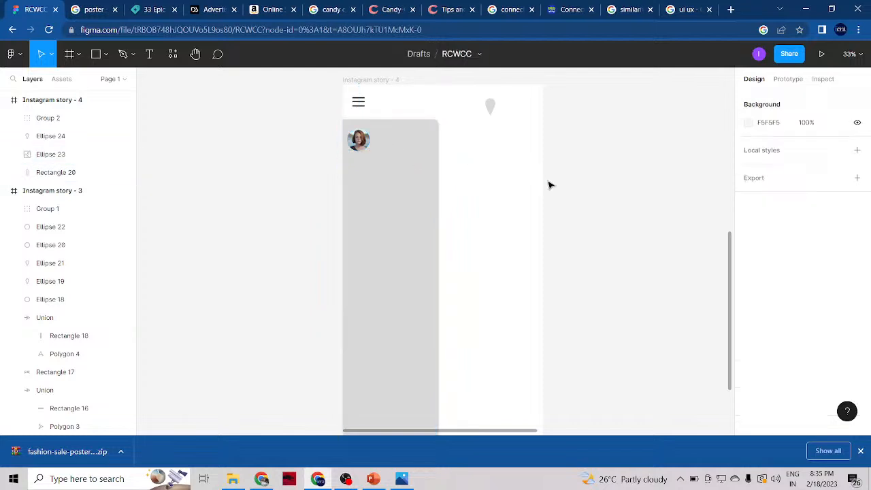
# Place the location pin in the side panel below the portrait at X 53, Y 436, and fill it with FF0000.
pyautogui.scroll(-1, 494, 188)
pyautogui.moveTo(490, 107); pyautogui.dragTo(374, 180)
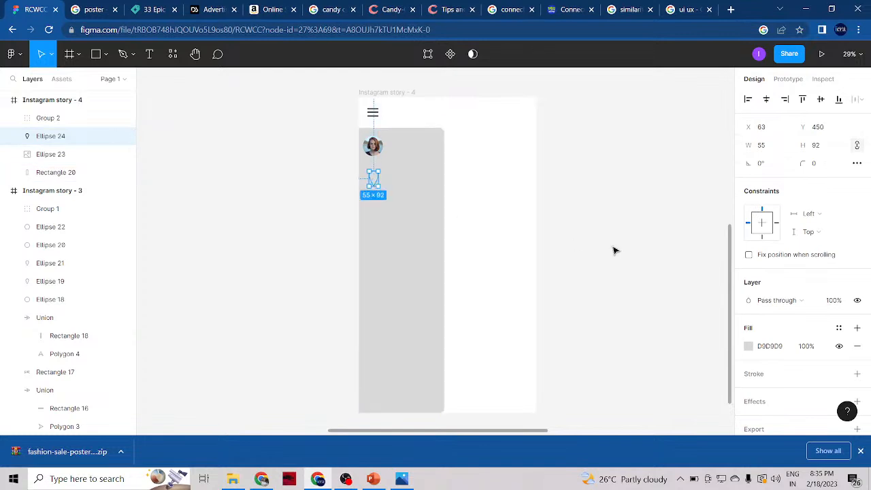
pyautogui.click(749, 346)
pyautogui.moveTo(703, 276); pyautogui.dragTo(740, 142)
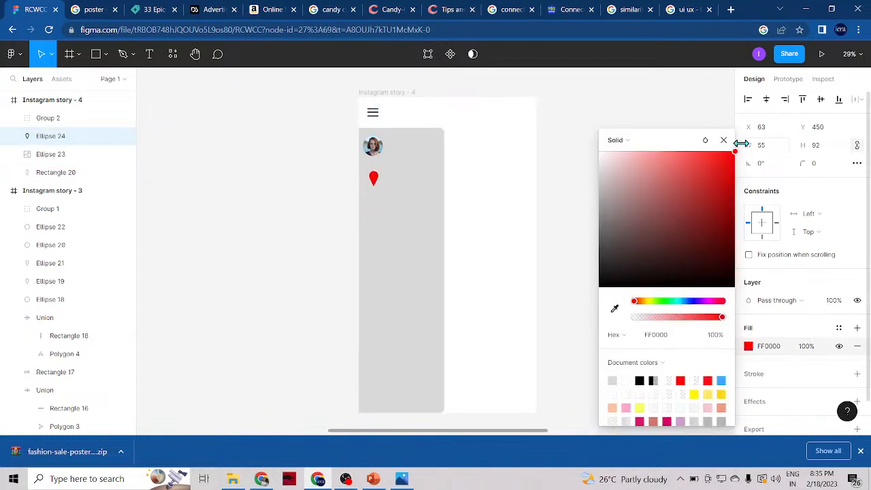
pyautogui.click(724, 141)
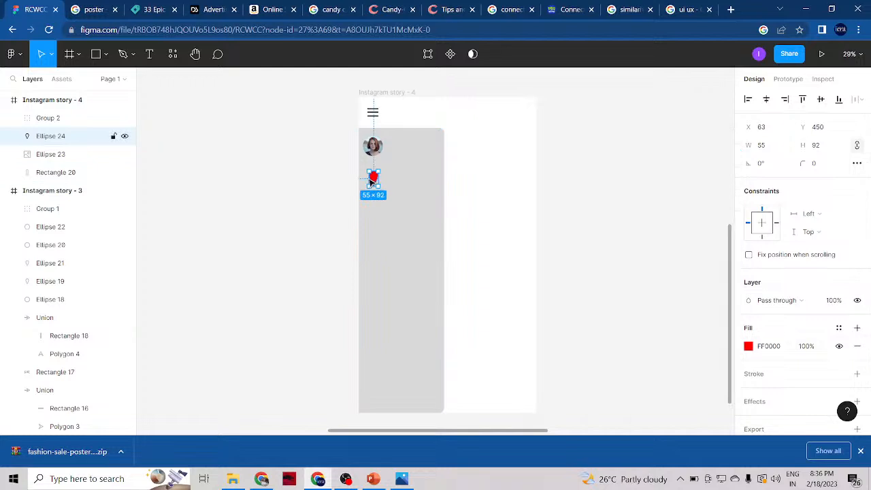
pyautogui.moveTo(371, 179); pyautogui.dragTo(371, 177)
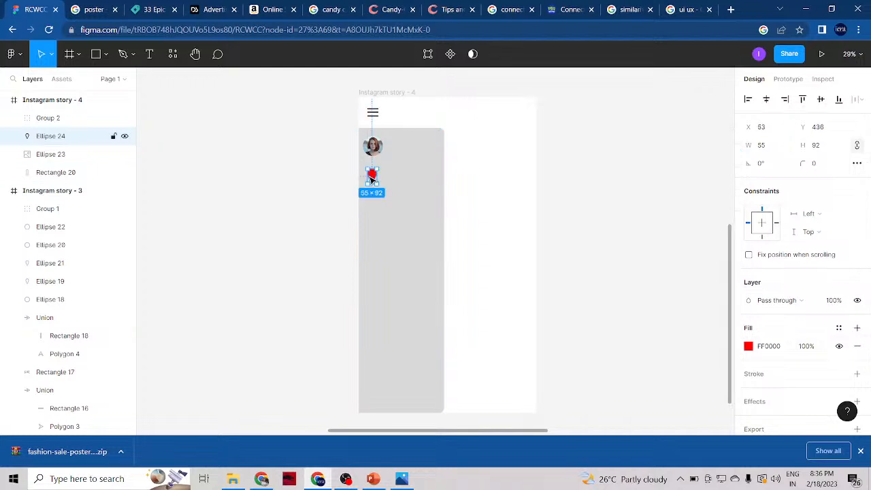
# Draw a 519-wide rectangle at X 0, Y 611 below the pin, fill it with 5E5E5E, and stretch it down to height 1309.
pyautogui.click(150, 54)
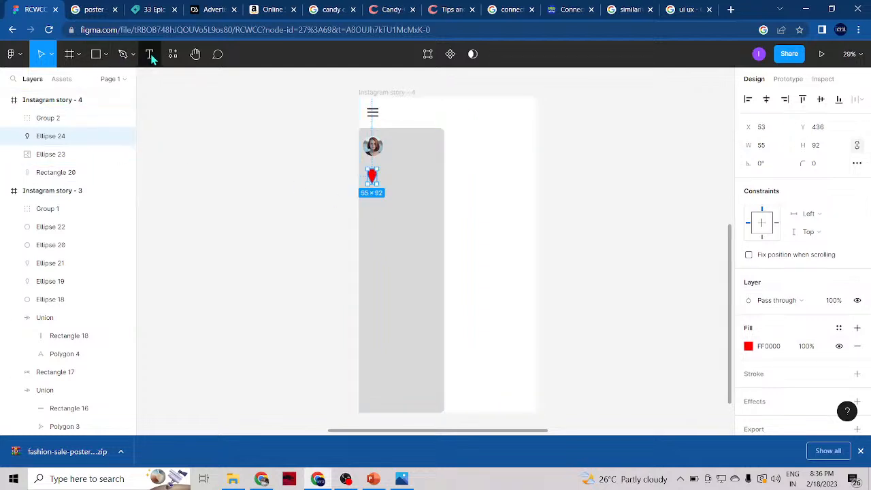
pyautogui.click(106, 54)
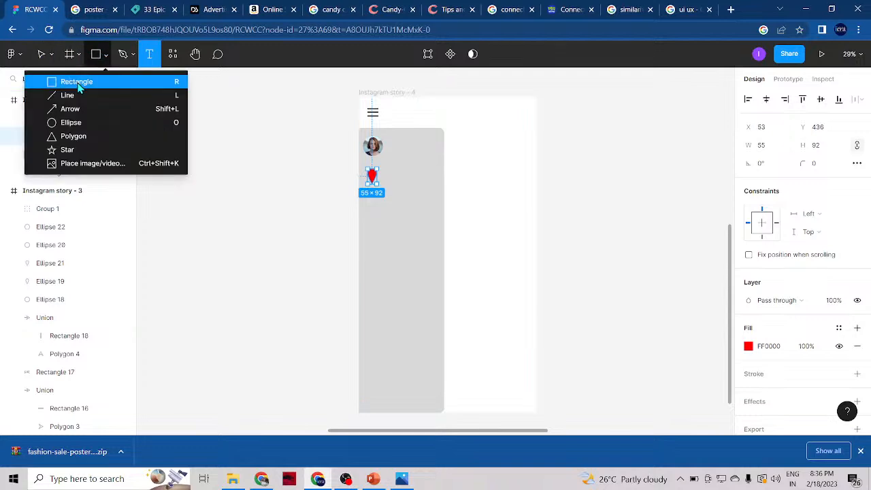
pyautogui.click(98, 82)
pyautogui.moveTo(357, 197); pyautogui.dragTo(445, 215)
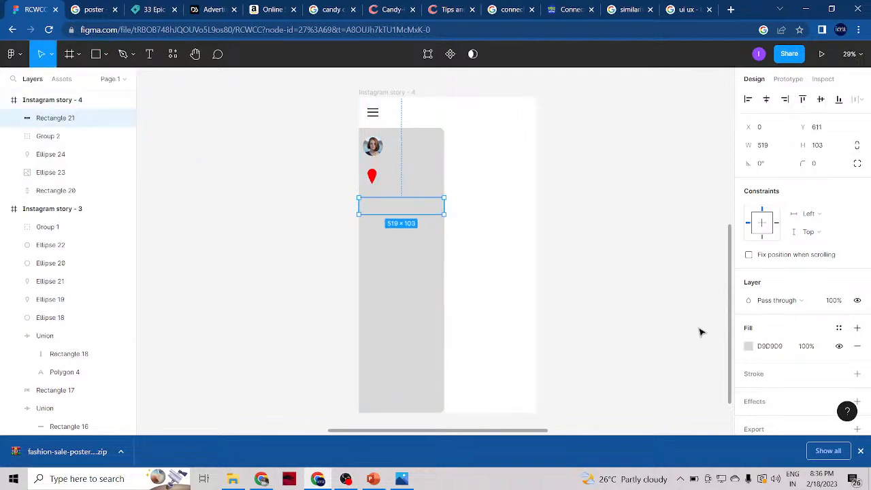
pyautogui.click(749, 346)
pyautogui.moveTo(599, 170)
pyautogui.mouseDown()
pyautogui.moveTo(601, 156)
pyautogui.moveTo(641, 158)
pyautogui.moveTo(694, 175)
pyautogui.moveTo(683, 148)
pyautogui.moveTo(714, 152)
pyautogui.moveTo(700, 195)
pyautogui.moveTo(589, 262)
pyautogui.moveTo(574, 244)
pyautogui.mouseUp()
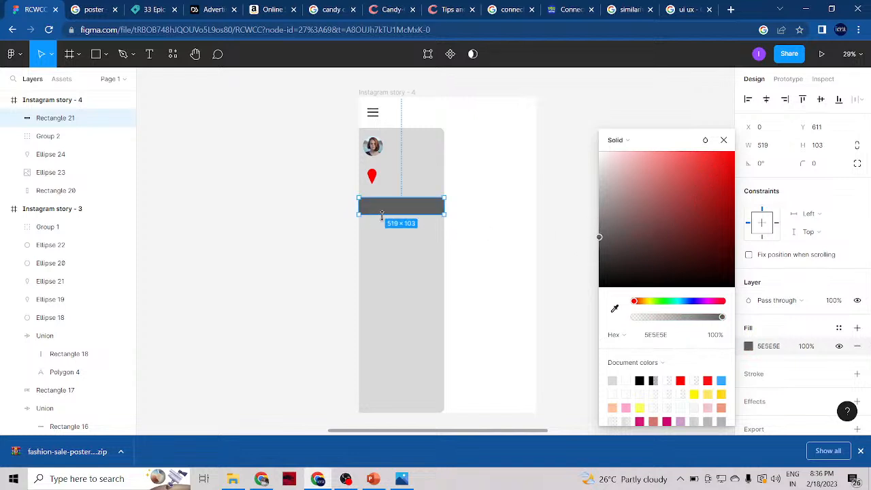
pyautogui.moveTo(382, 215); pyautogui.dragTo(380, 411)
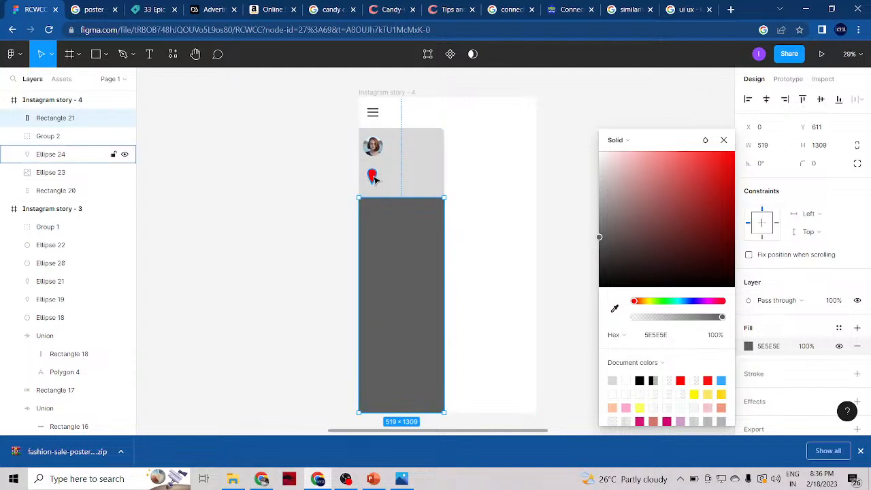
# Move the pin level with the portrait at X 422, Y 252, and extend the dark rectangle up to Y 390, height 1530.
pyautogui.moveTo(373, 179)
pyautogui.mouseDown()
pyautogui.moveTo(401, 167)
pyautogui.moveTo(400, 154)
pyautogui.moveTo(436, 150)
pyautogui.mouseUp()
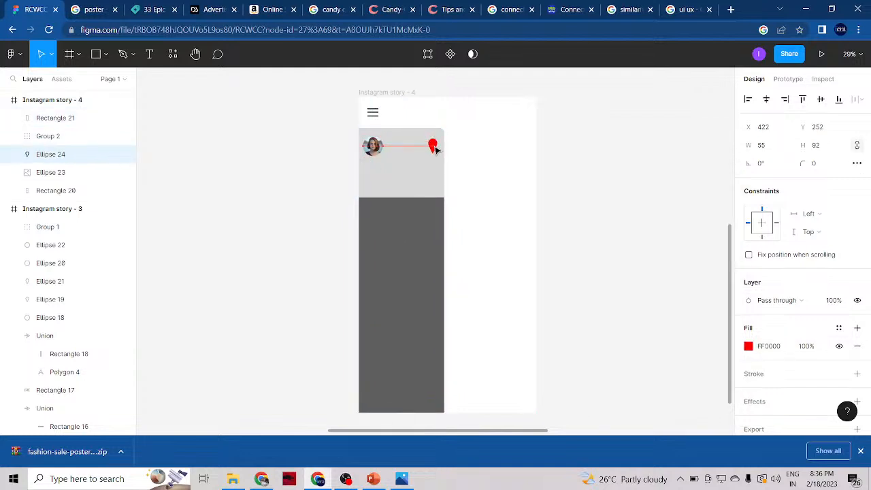
pyautogui.click(408, 228)
pyautogui.moveTo(404, 198); pyautogui.dragTo(402, 161)
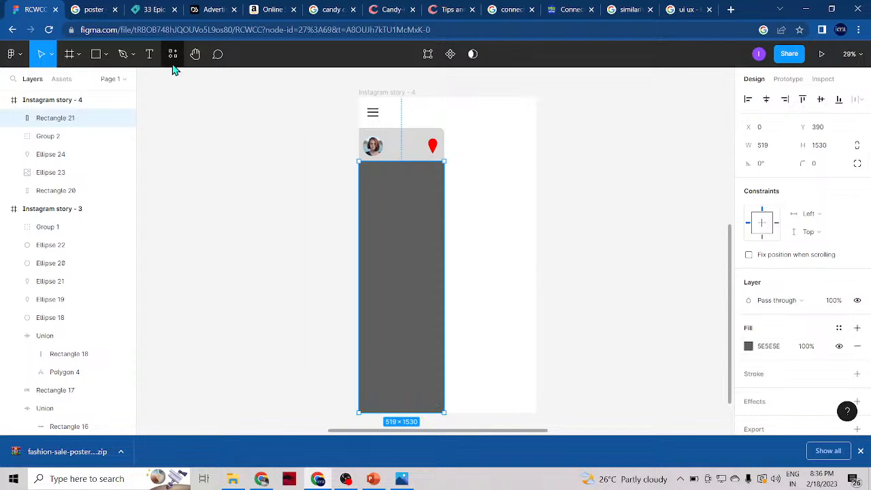
# Change the dark rectangle's fill to white, FFFFFF.
pyautogui.click(749, 345)
pyautogui.click(651, 239)
pyautogui.moveTo(651, 239); pyautogui.dragTo(573, 143)
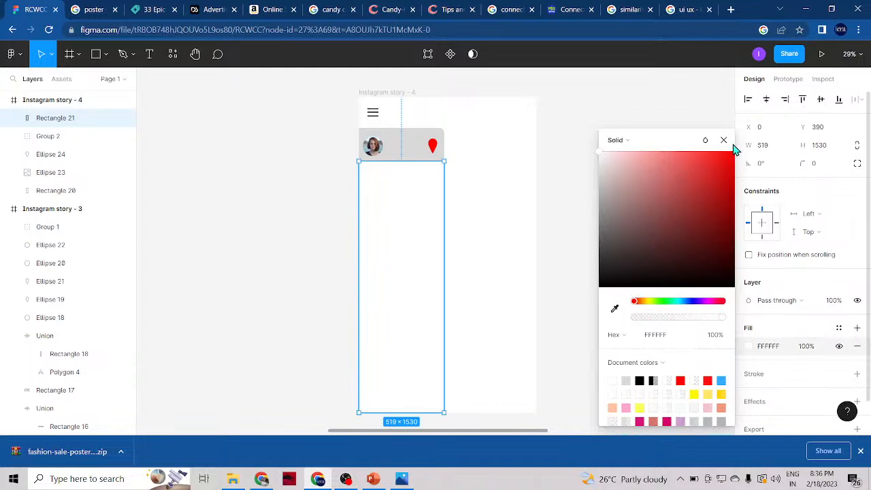
pyautogui.click(631, 164)
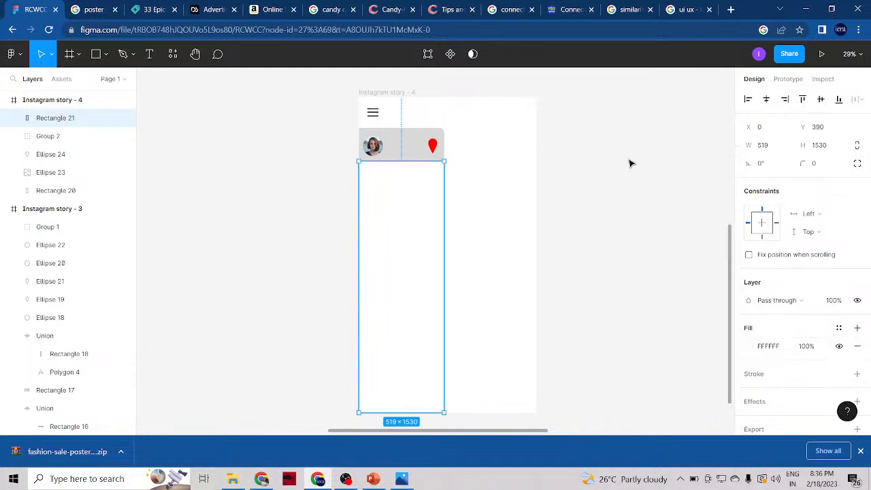
# Draw a 519 × 124 rectangle at X 0, Y 445 with no fill and a black inside stroke of 4.
pyautogui.click(96, 54)
pyautogui.moveTo(359, 170)
pyautogui.mouseDown()
pyautogui.moveTo(432, 199)
pyautogui.moveTo(445, 190)
pyautogui.mouseUp()
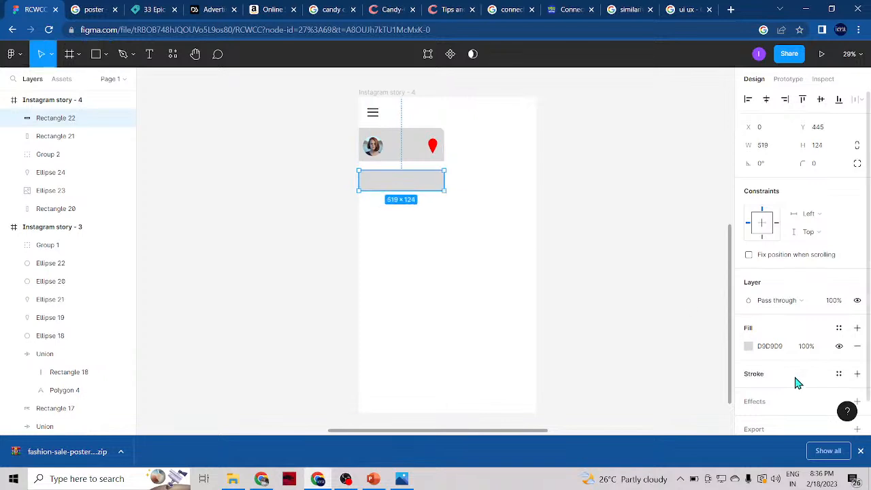
pyautogui.click(857, 346)
pyautogui.click(857, 383)
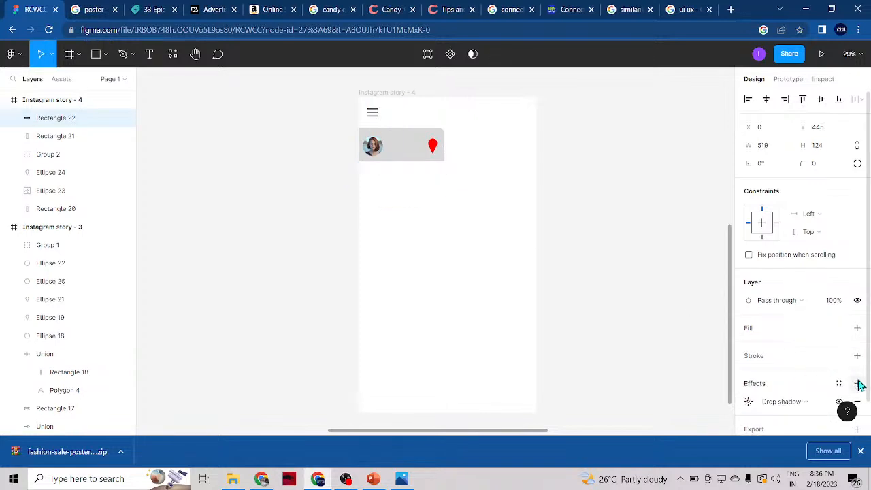
pyautogui.click(857, 402)
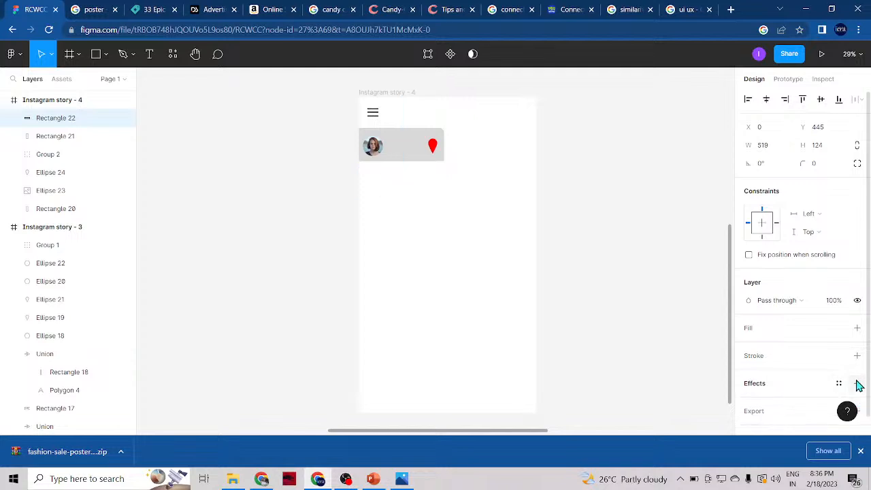
pyautogui.click(857, 356)
pyautogui.moveTo(806, 389); pyautogui.dragTo(805, 393)
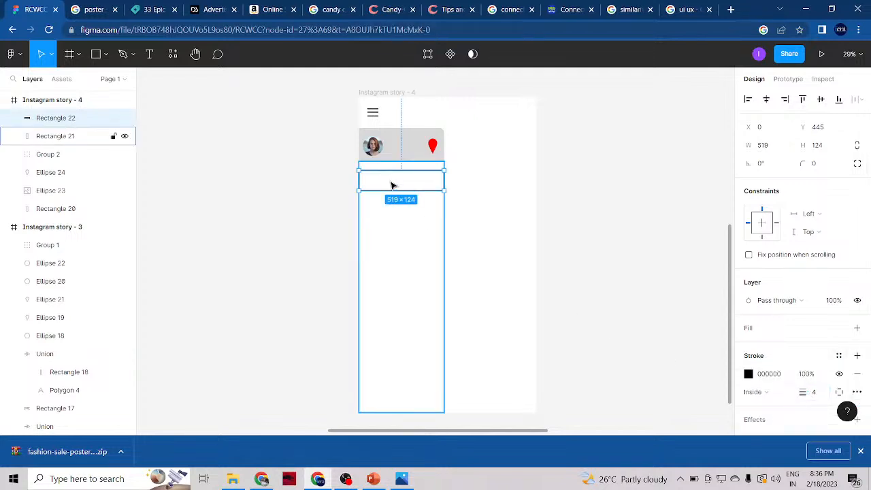
# Duplicate the outlined box five times downward to build an evenly spaced column of six menu boxes.
pyautogui.moveTo(389, 190); pyautogui.dragTo(395, 256)
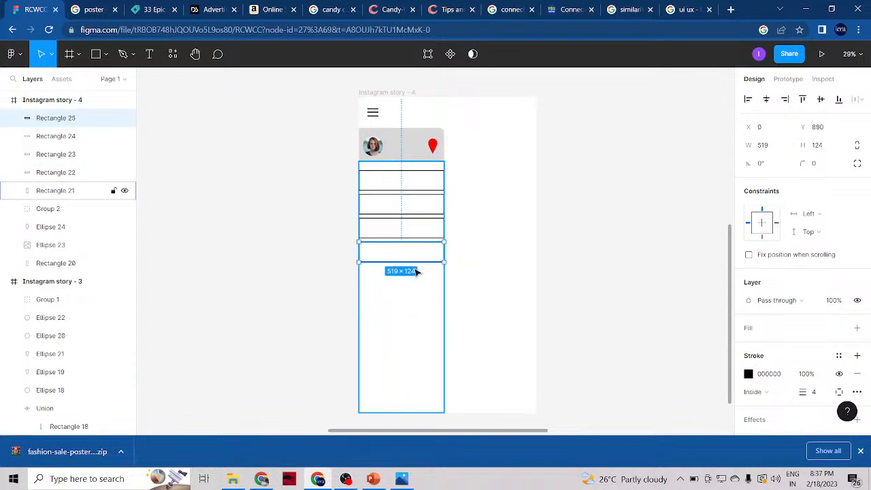
pyautogui.click(610, 250)
pyautogui.scroll(-1, 551, 292)
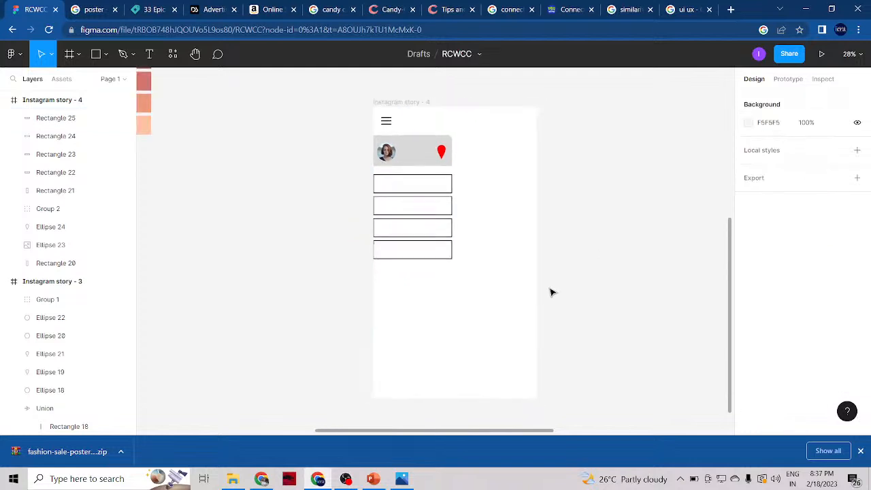
pyautogui.click(419, 253)
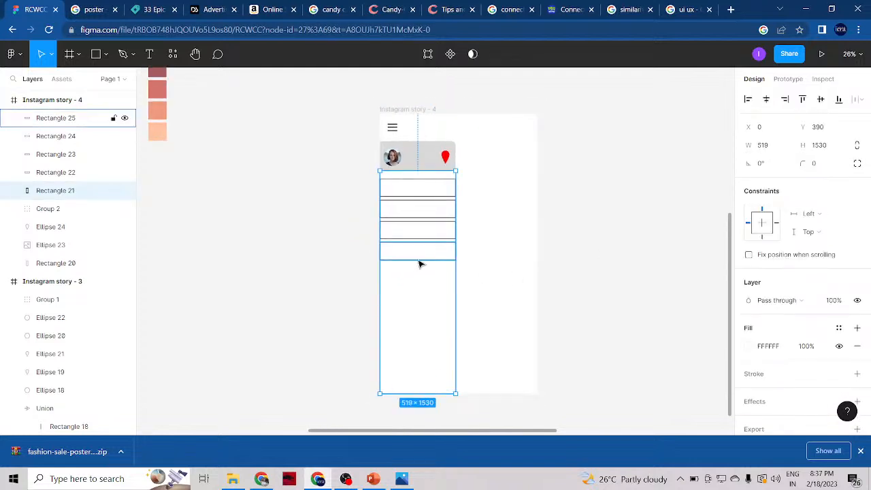
pyautogui.click(418, 249)
pyautogui.moveTo(418, 249); pyautogui.dragTo(422, 297)
pyautogui.click(590, 272)
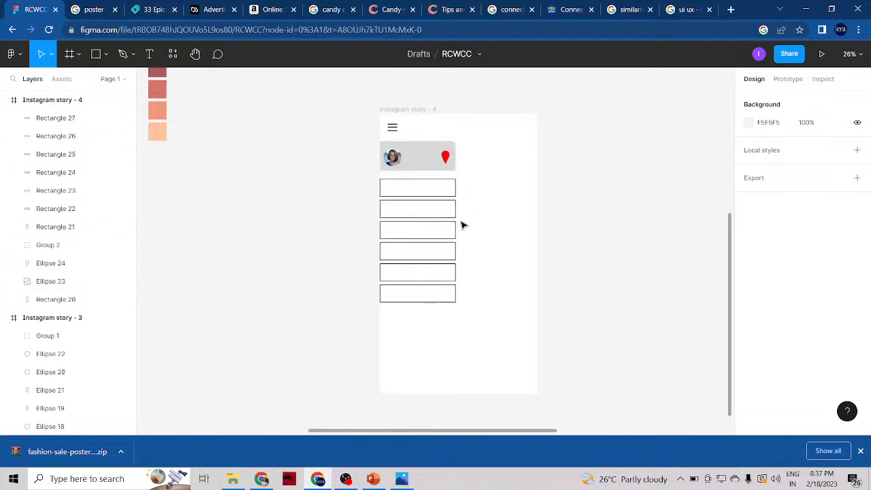
# Rename the frame containing the side menu layout as Screen 1.
pyautogui.click(423, 325)
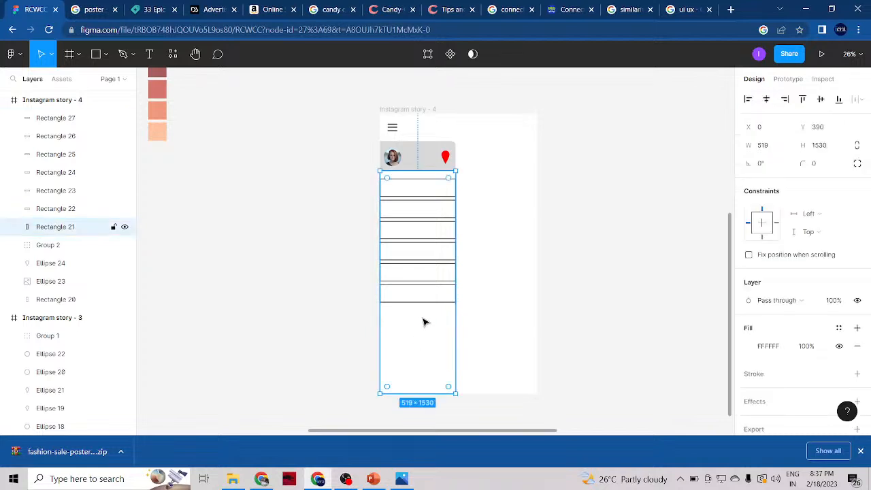
pyautogui.click(398, 116)
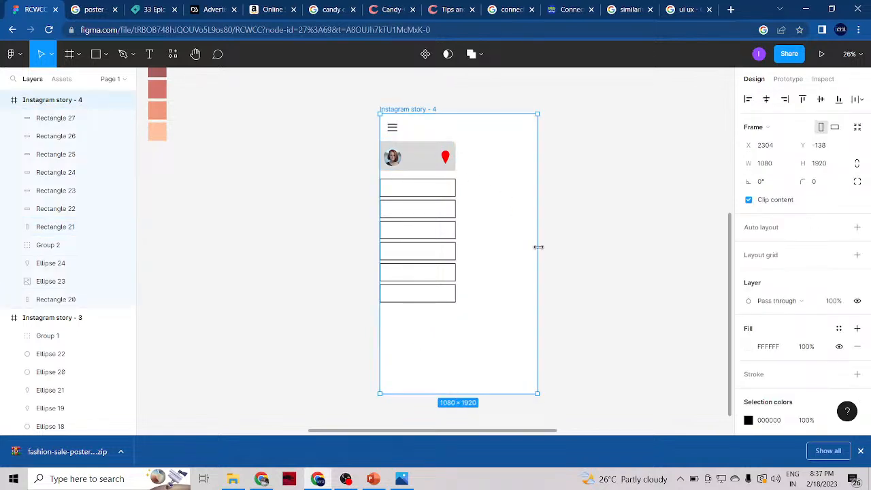
pyautogui.scroll(-2, 538, 247)
pyautogui.doubleClick(452, 132)
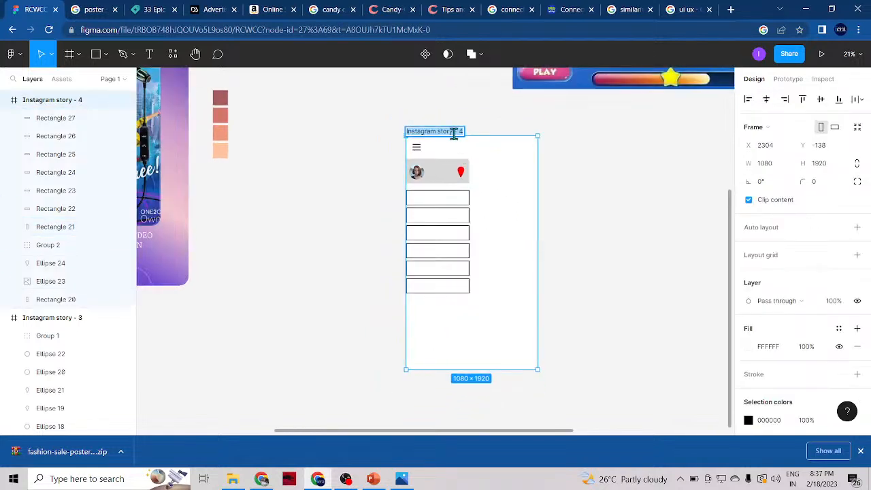
pyautogui.write('Screen')
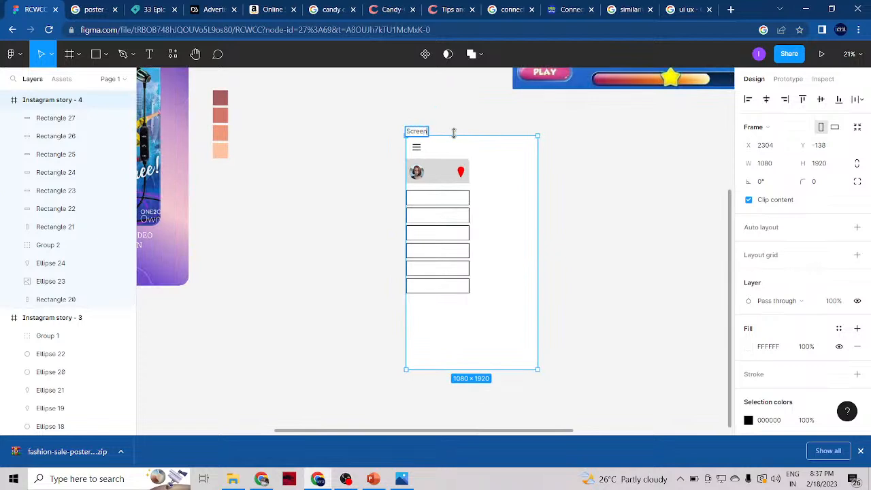
pyautogui.write(' 1')
pyautogui.press('Return')
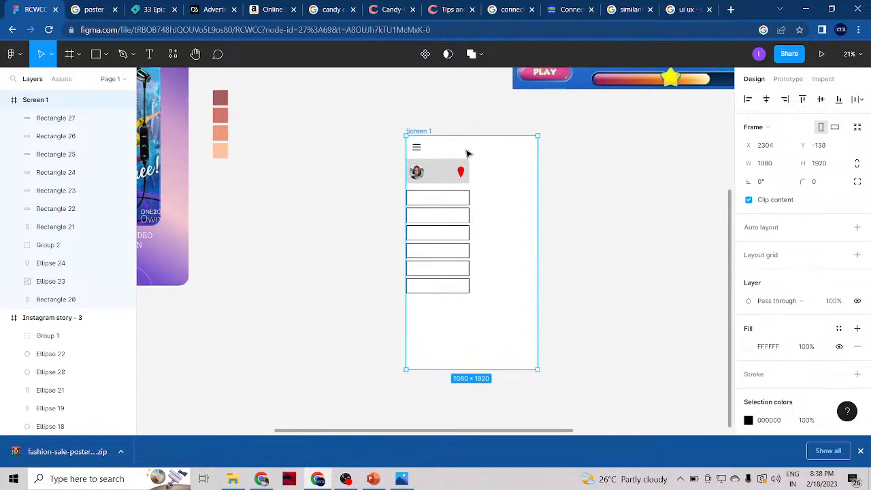
pyautogui.keyDown('ctrl'); pyautogui.scroll(-2, 600, 195); pyautogui.keyUp('ctrl')
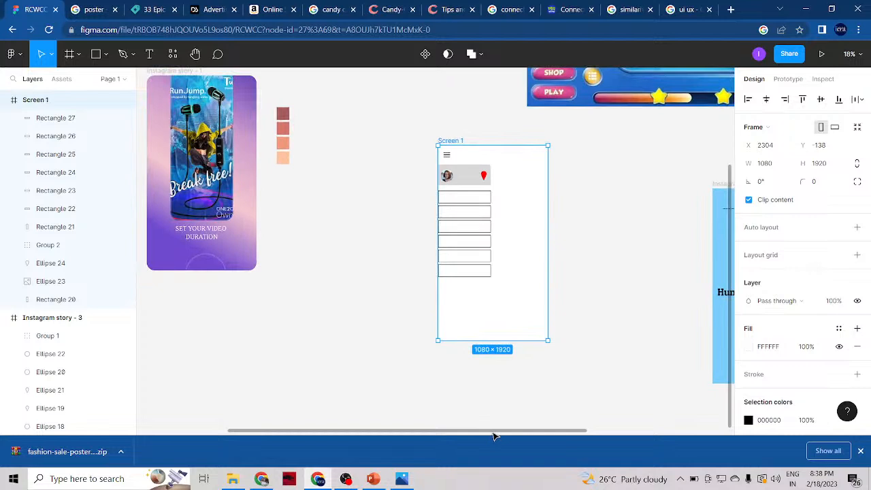
# Duplicate the Screen 1 frame to its right and delete the copy's panel, portrait, location pin and menu boxes, keeping only the menu icon.
pyautogui.moveTo(494, 431); pyautogui.dragTo(595, 432)
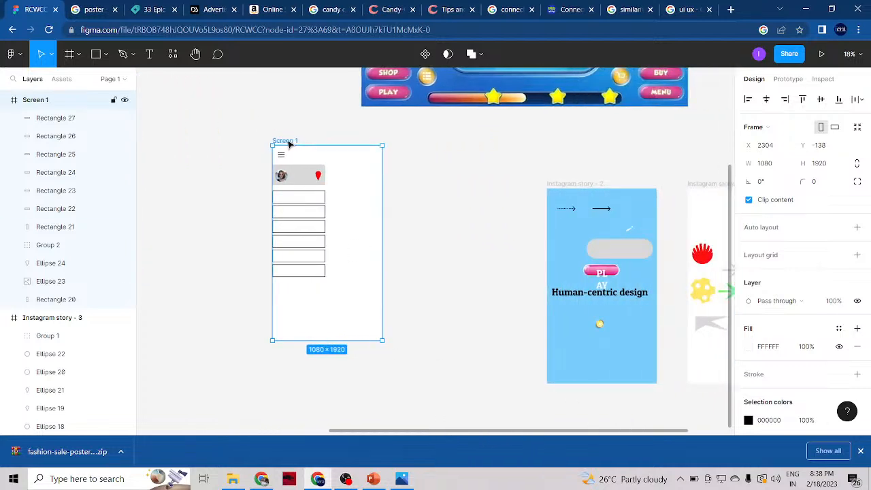
pyautogui.keyDown('alt'); pyautogui.moveTo(288, 143); pyautogui.dragTo(408, 145); pyautogui.keyUp('alt')
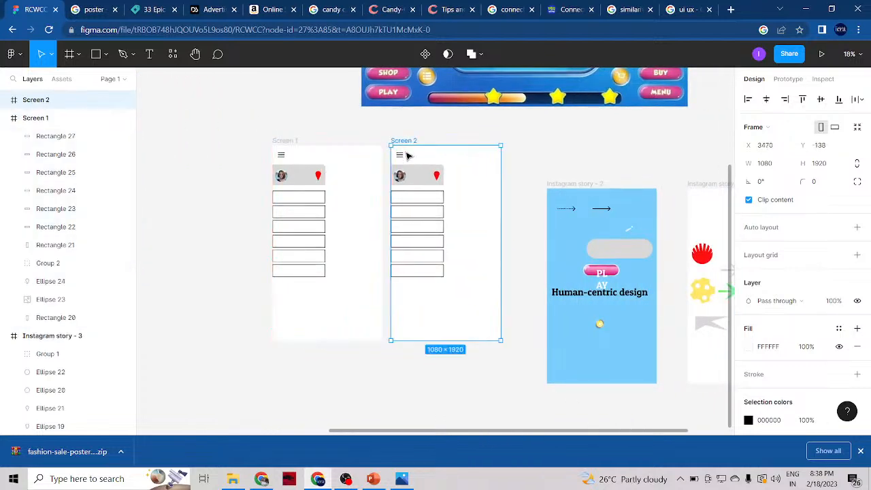
pyautogui.click(431, 198)
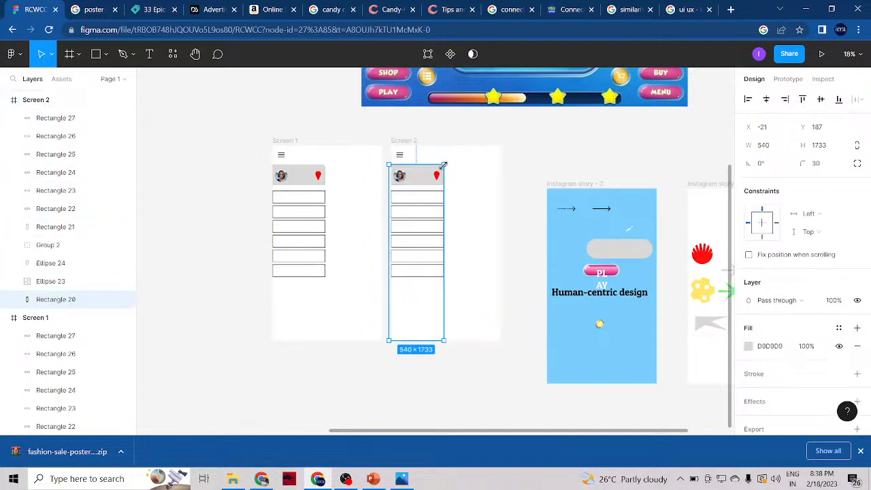
pyautogui.press('Delete')
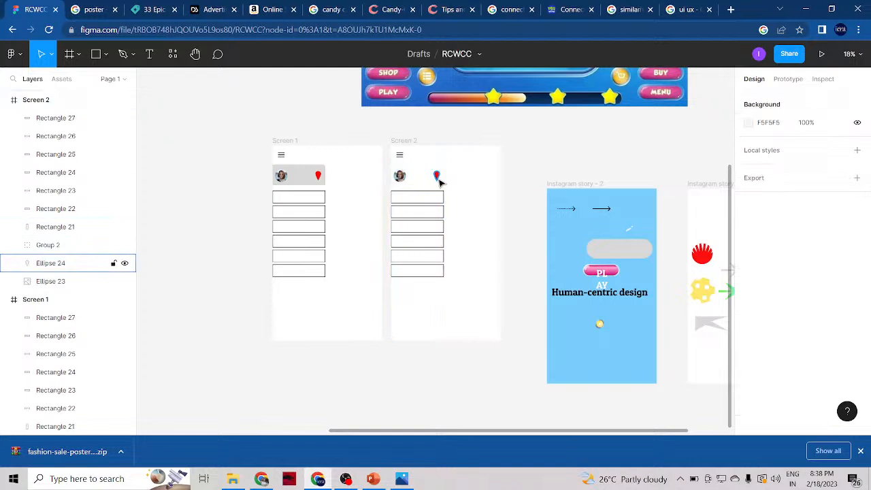
pyautogui.click(437, 177)
pyautogui.moveTo(456, 279); pyautogui.dragTo(380, 170)
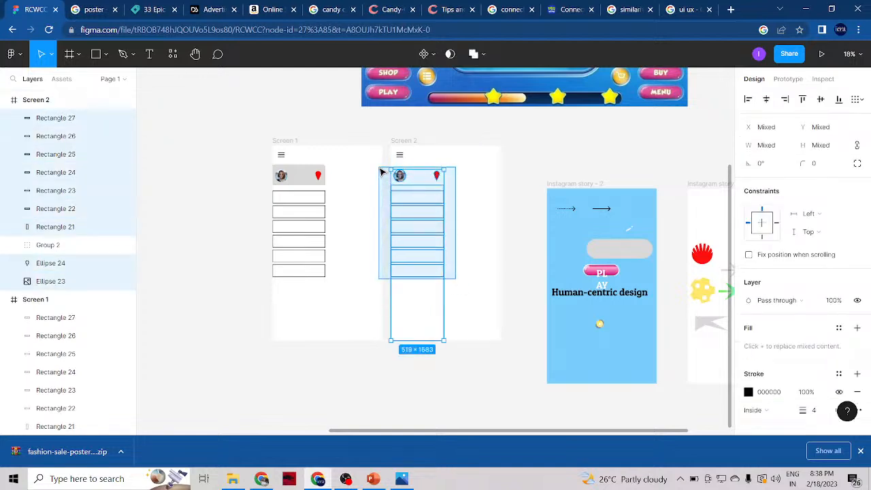
pyautogui.press('Delete')
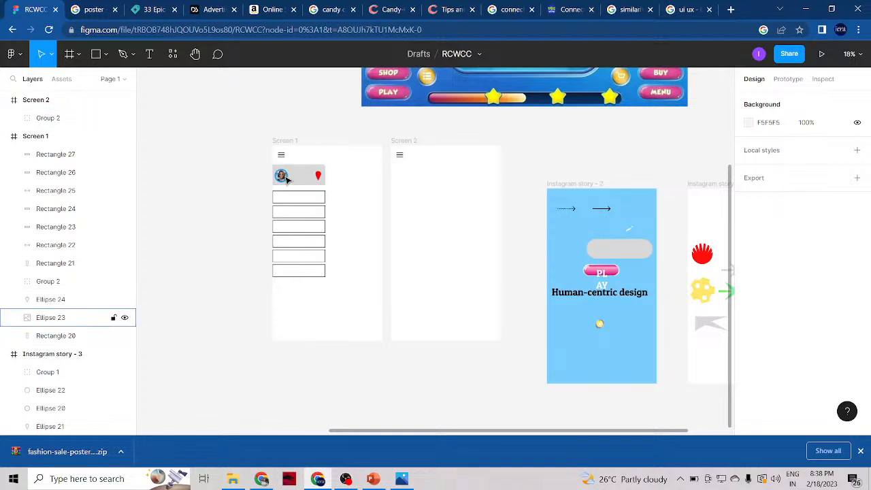
# Copy the portrait into Screen 2's upper-right corner and fill the area below with six grey 400 × 400 squares in two columns of three.
pyautogui.moveTo(286, 178); pyautogui.dragTo(494, 160)
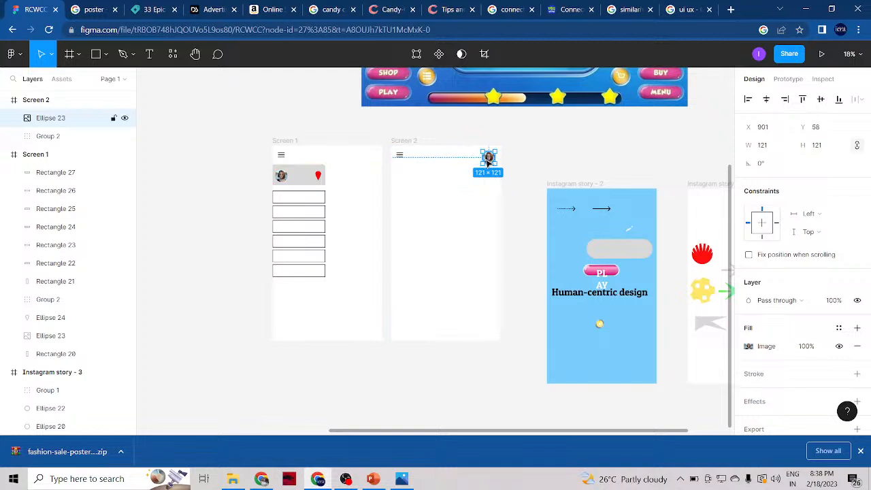
pyautogui.click(506, 193)
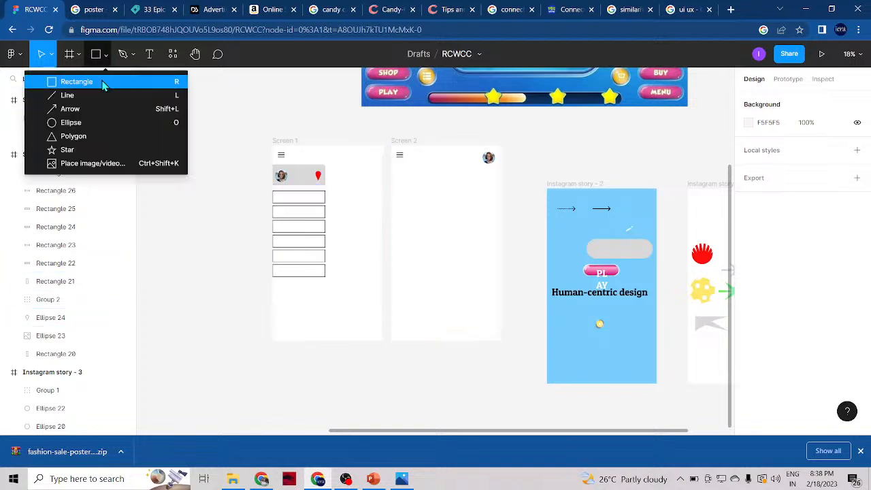
pyautogui.click(102, 81)
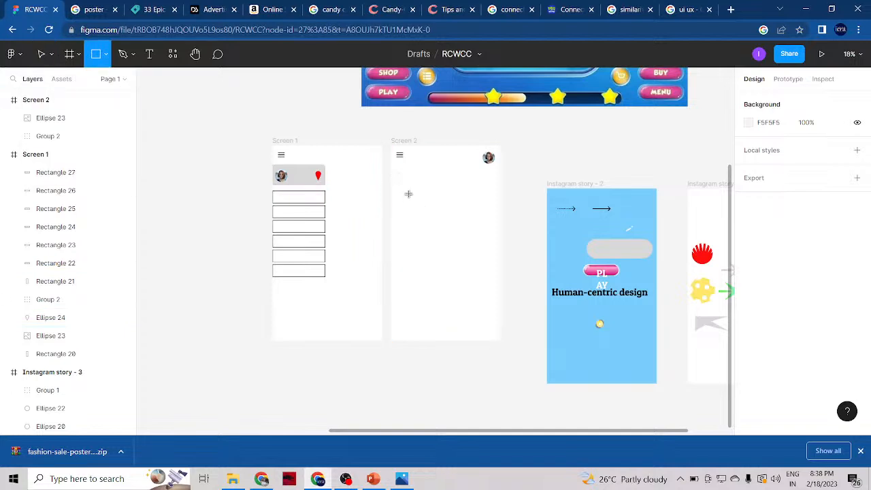
pyautogui.moveTo(390, 176)
pyautogui.mouseDown()
pyautogui.moveTo(439, 220)
pyautogui.moveTo(421, 206)
pyautogui.moveTo(437, 219)
pyautogui.moveTo(446, 197)
pyautogui.moveTo(474, 200)
pyautogui.moveTo(466, 246)
pyautogui.moveTo(413, 249)
pyautogui.moveTo(416, 297)
pyautogui.moveTo(468, 298)
pyautogui.mouseUp()
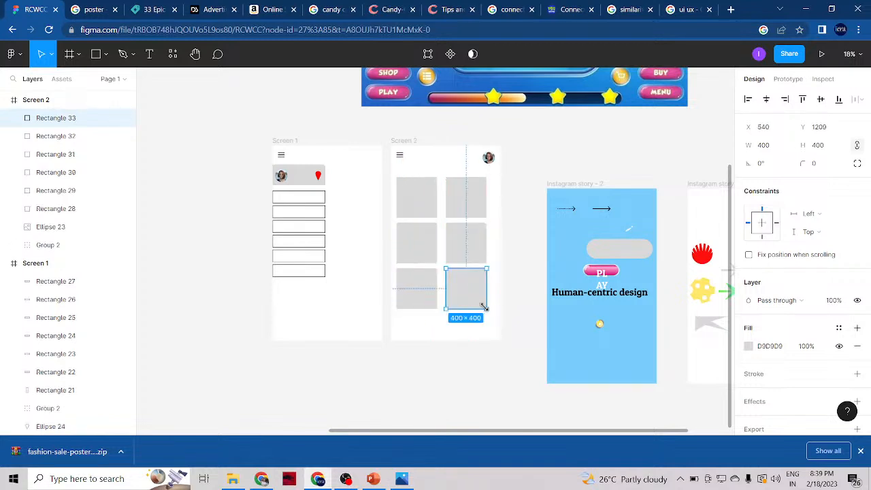
pyautogui.click(517, 324)
# Move the blue Instagram story - 2 frame below the screens and duplicate Screen 2 into the freed space at about X 4715, Y -138.
pyautogui.keyDown('ctrl'); pyautogui.scroll(-3, 517, 324); pyautogui.keyUp('ctrl')
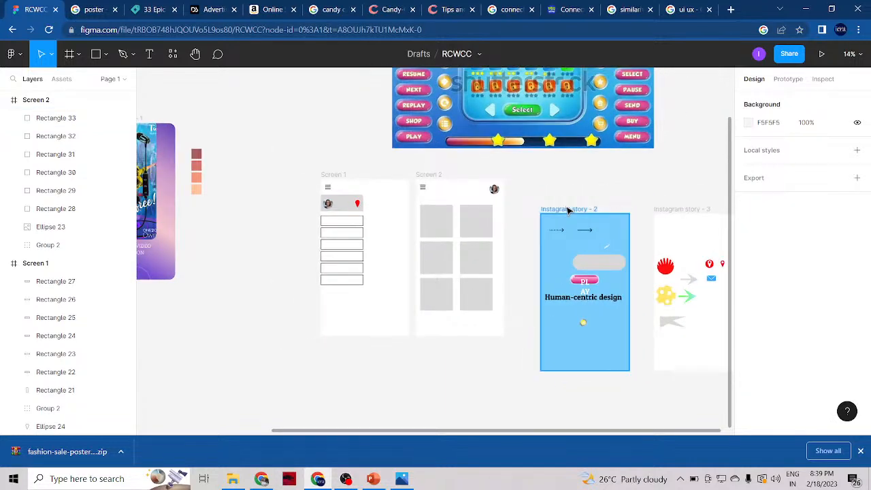
pyautogui.moveTo(566, 212); pyautogui.dragTo(504, 387)
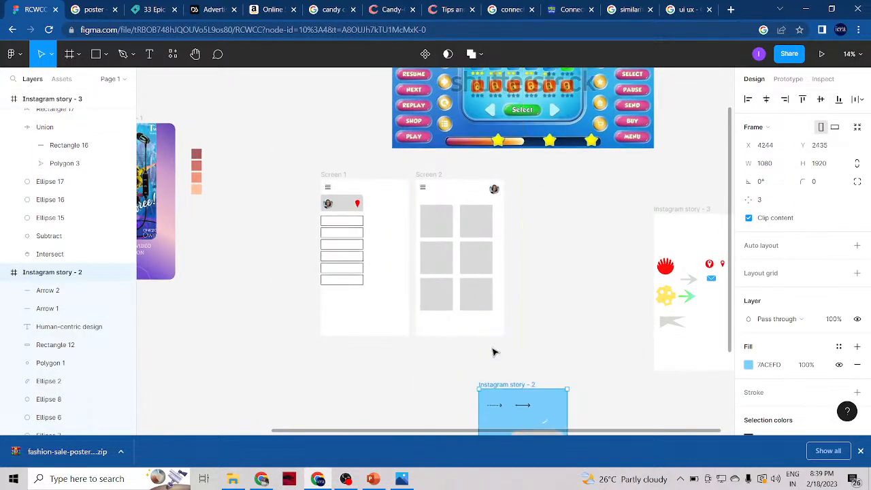
pyautogui.click(439, 184)
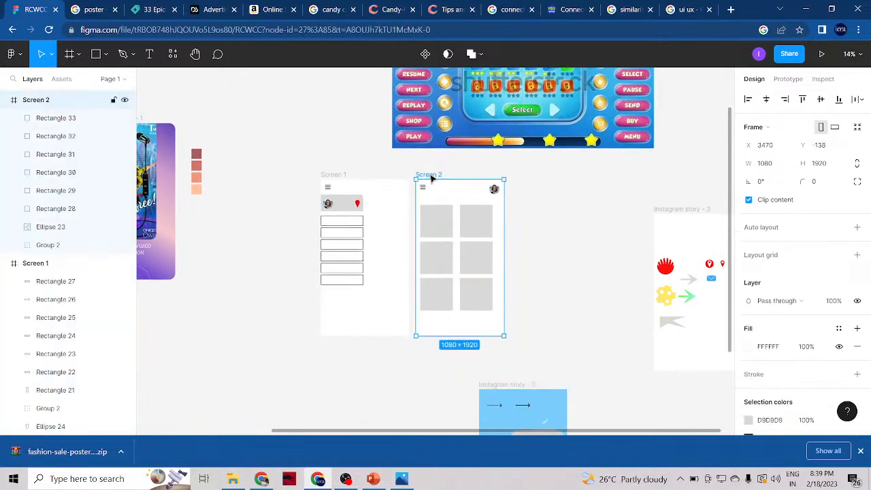
pyautogui.click(433, 227)
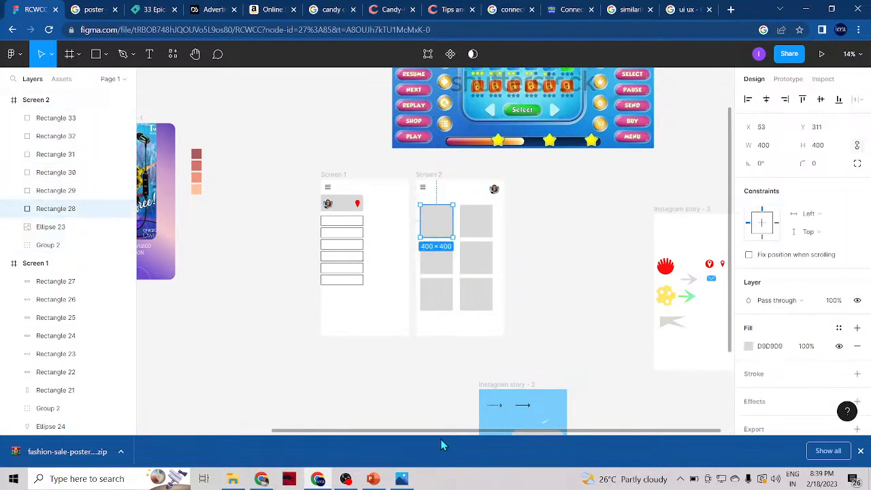
pyautogui.hscroll(3, 439, 434)
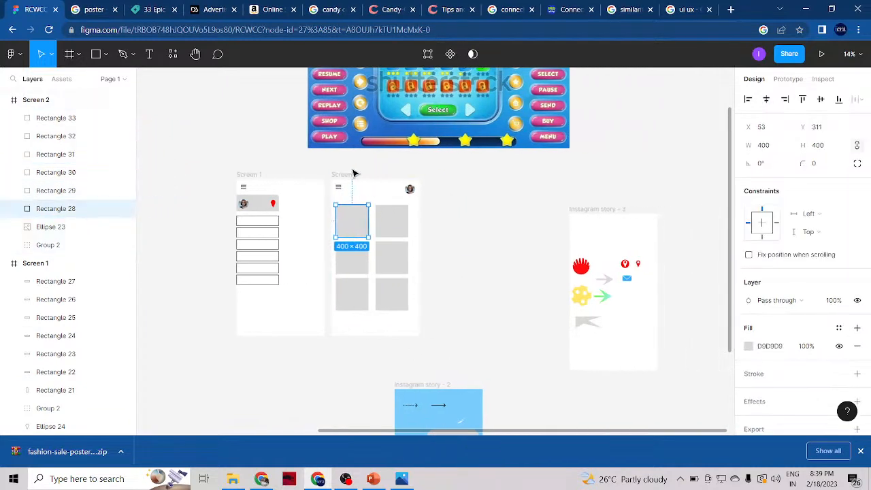
pyautogui.click(348, 180)
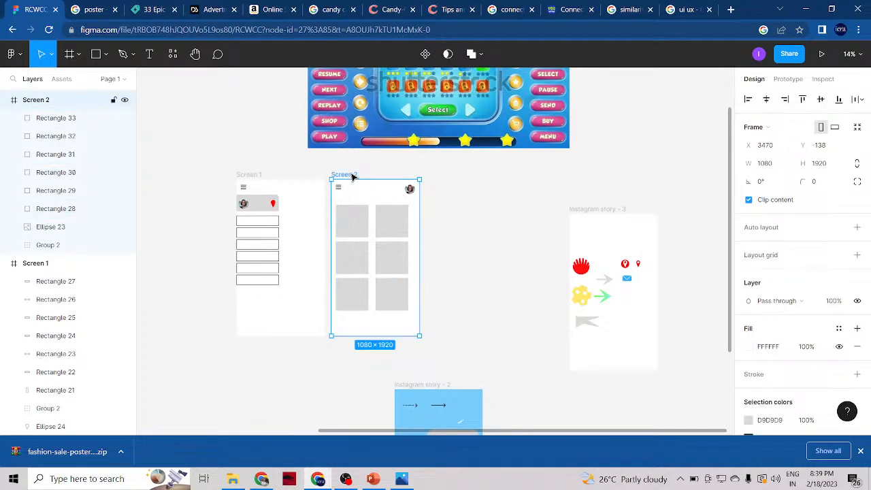
pyautogui.moveTo(353, 176); pyautogui.dragTo(451, 178)
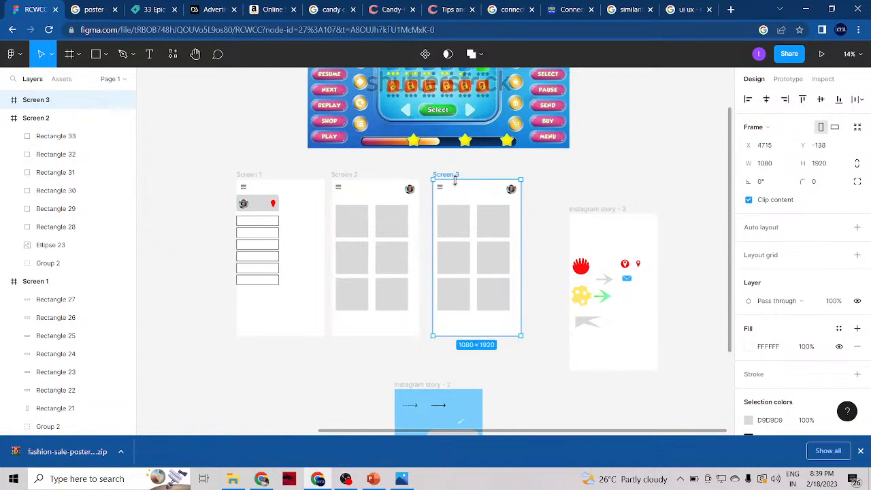
# Delete all six grey squares from Screen 3, keeping the menu icon and portrait.
pyautogui.click(452, 221)
pyautogui.keyDown('shift'); pyautogui.click(495, 230); pyautogui.keyUp('shift')
pyautogui.keyDown('shift'); pyautogui.click(499, 268); pyautogui.keyUp('shift')
pyautogui.keyDown('shift'); pyautogui.click(449, 265); pyautogui.keyUp('shift')
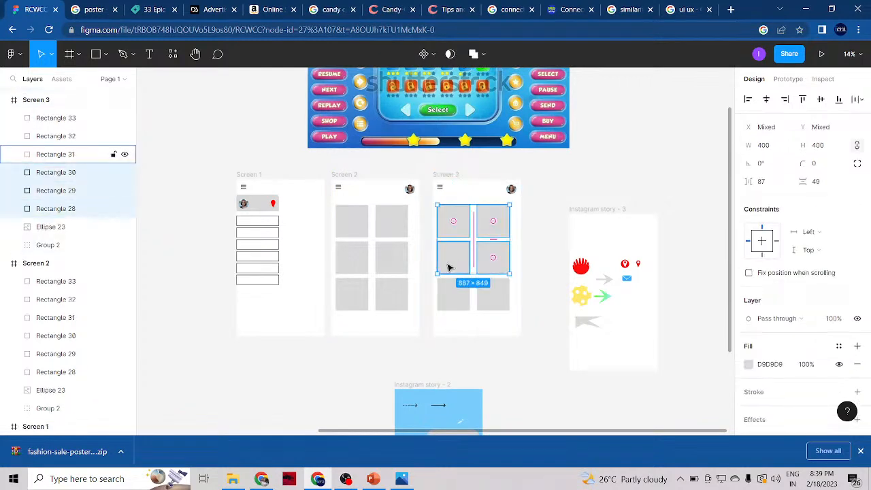
pyautogui.keyDown('shift'); pyautogui.click(452, 294); pyautogui.keyUp('shift')
pyautogui.keyDown('shift'); pyautogui.click(493, 298); pyautogui.keyUp('shift')
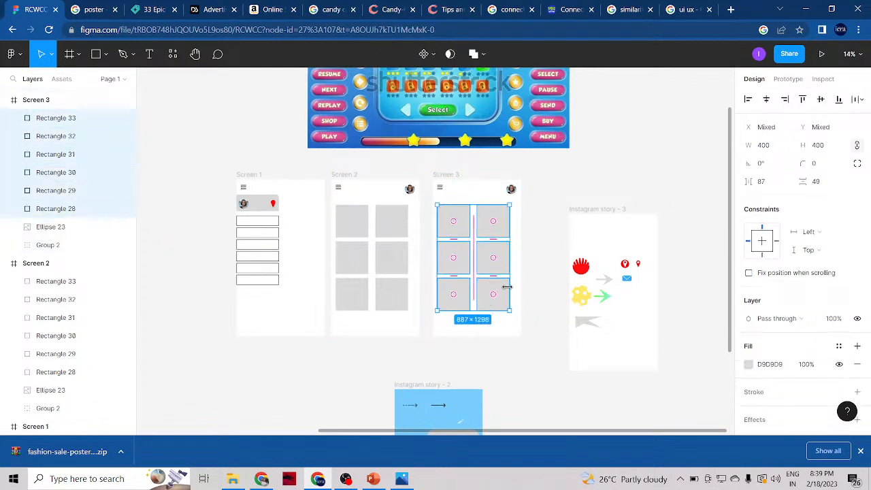
pyautogui.press('Delete')
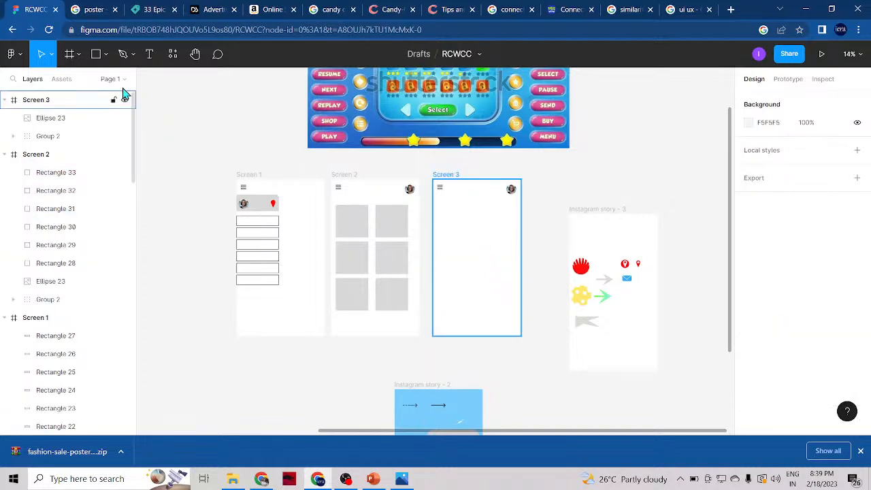
# Fill the first square in Screen 2's grid with the solid bright green 8AF748.
pyautogui.click(95, 54)
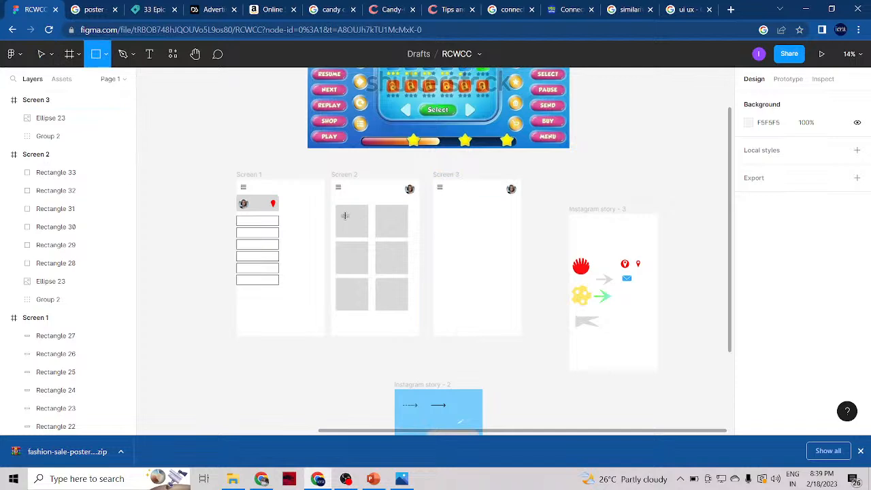
pyautogui.press('v')
pyautogui.click(363, 233)
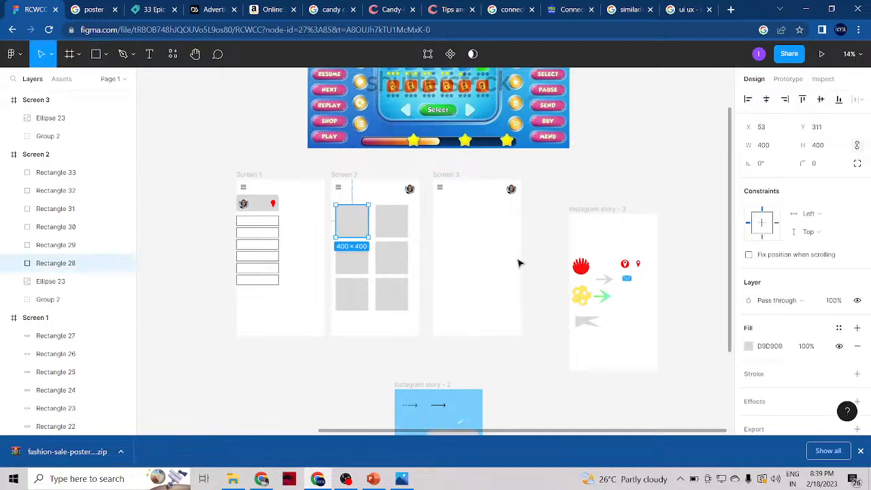
pyautogui.click(748, 347)
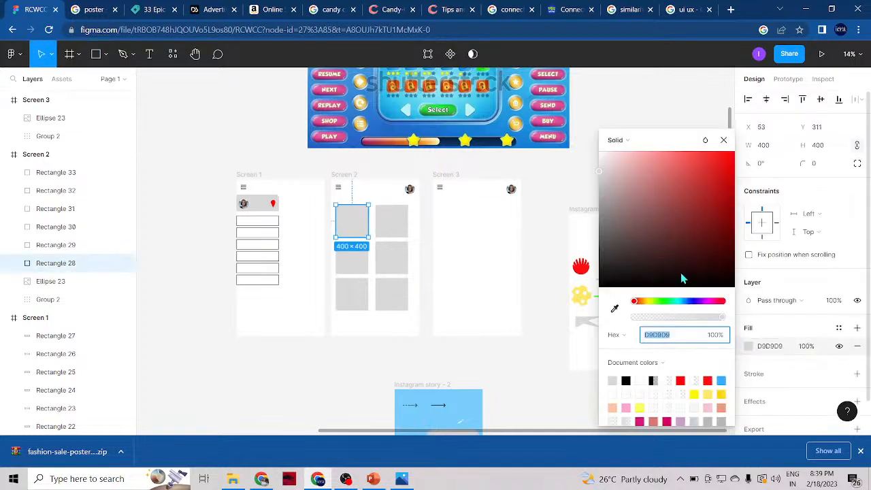
pyautogui.click(667, 302)
pyautogui.moveTo(667, 302); pyautogui.dragTo(657, 301)
pyautogui.moveTo(654, 219)
pyautogui.mouseDown()
pyautogui.moveTo(661, 155)
pyautogui.moveTo(713, 156)
pyautogui.moveTo(698, 159)
pyautogui.mouseUp()
pyautogui.click(723, 140)
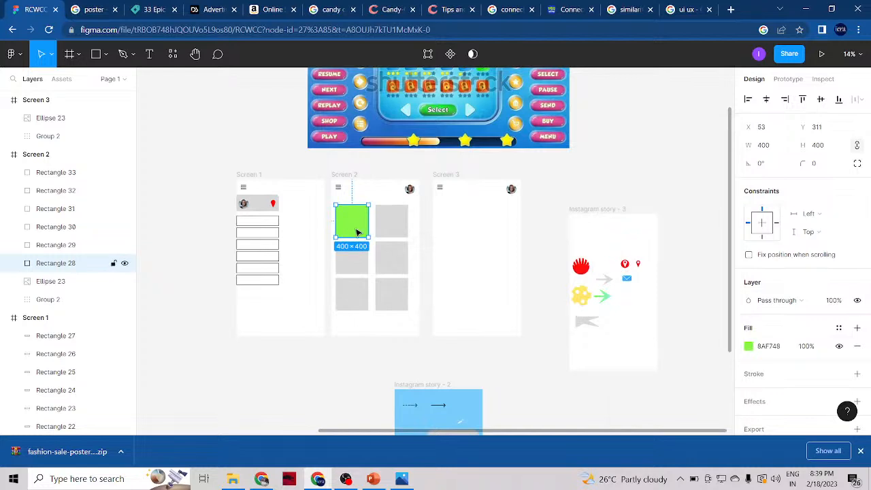
# Copy Screen 2's green square into the upper part of Screen 3 and enlarge the copy to about 783 × 690.
pyautogui.moveTo(348, 234); pyautogui.dragTo(440, 217)
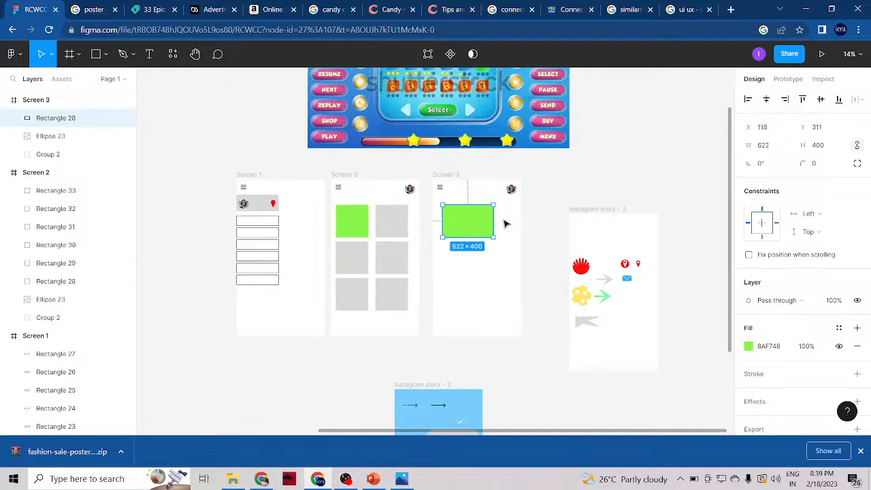
pyautogui.moveTo(494, 219); pyautogui.dragTo(479, 260)
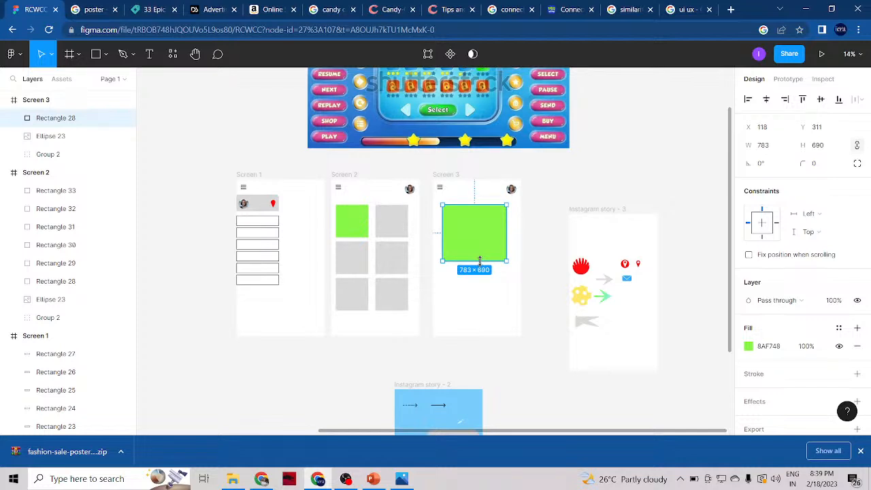
pyautogui.click(552, 253)
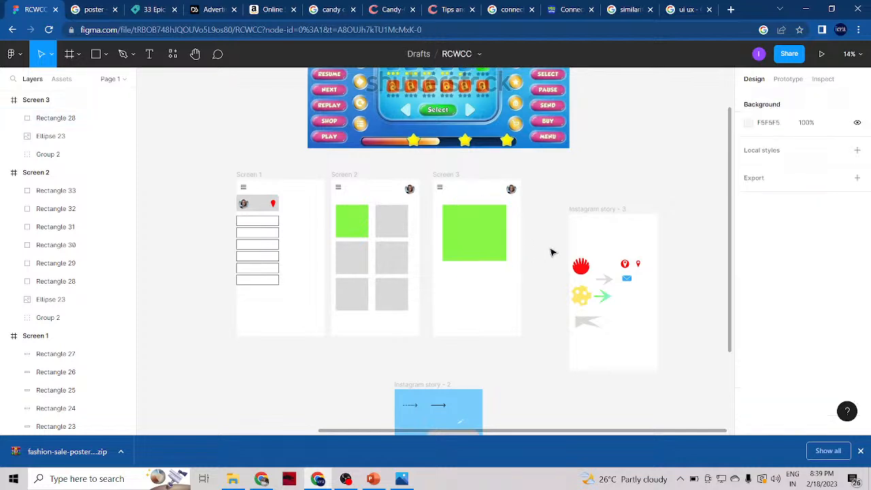
pyautogui.click(496, 240)
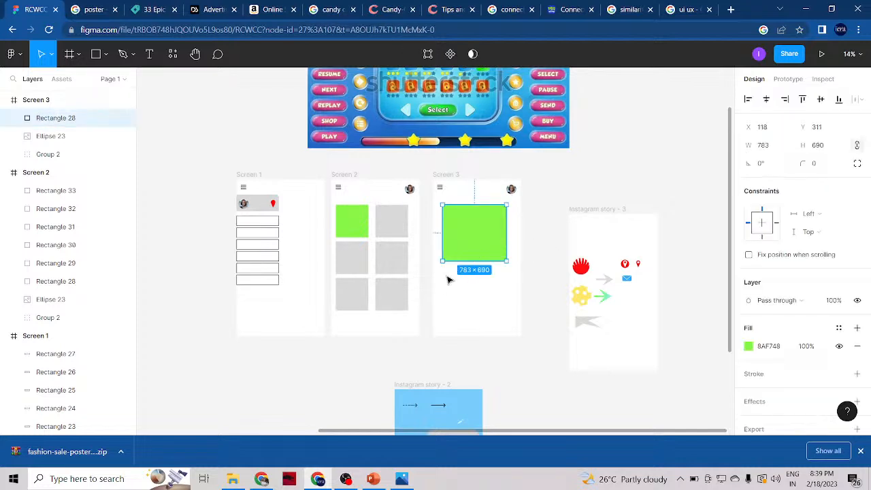
# Draw a circle about 177 × 177 below Screen 3's green rectangle and duplicate it into a horizontal row of four.
pyautogui.click(103, 55)
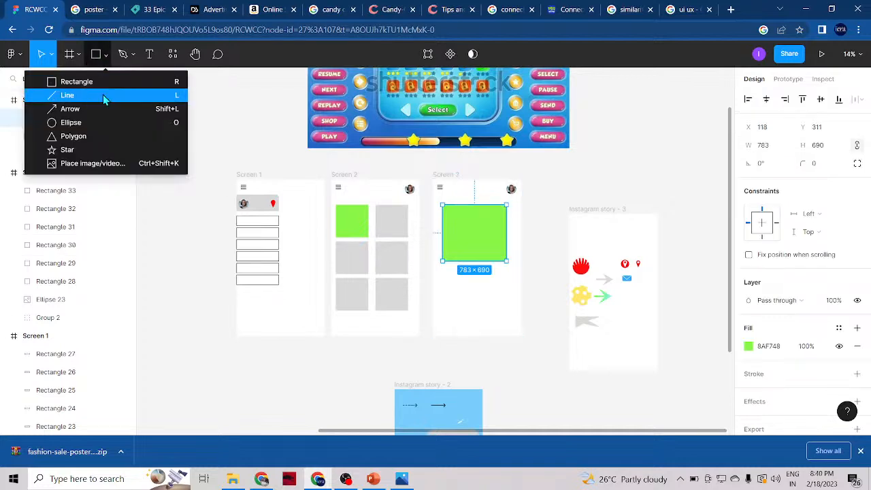
pyautogui.click(71, 123)
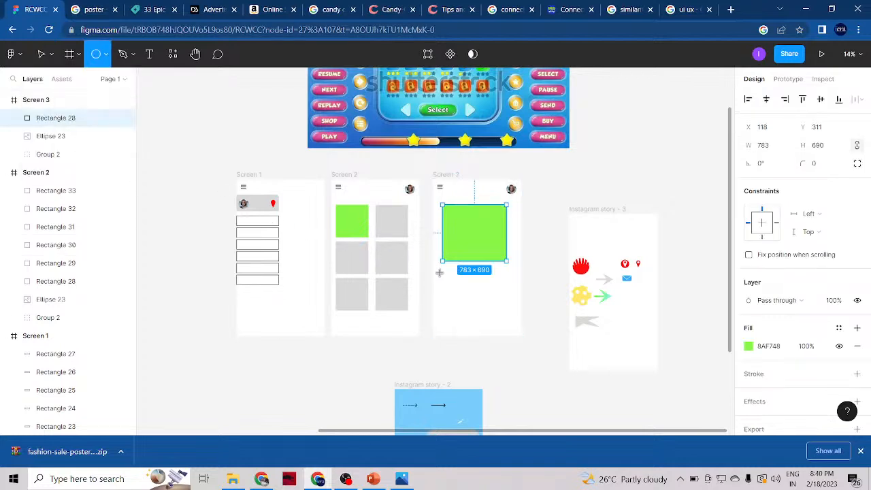
pyautogui.moveTo(441, 268); pyautogui.dragTo(447, 282)
pyautogui.scroll(3, 483, 282)
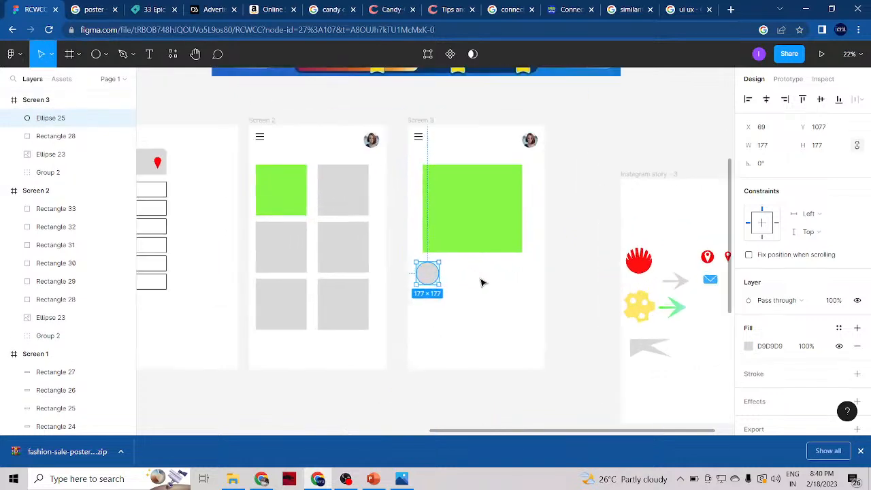
pyautogui.moveTo(428, 282); pyautogui.dragTo(526, 277)
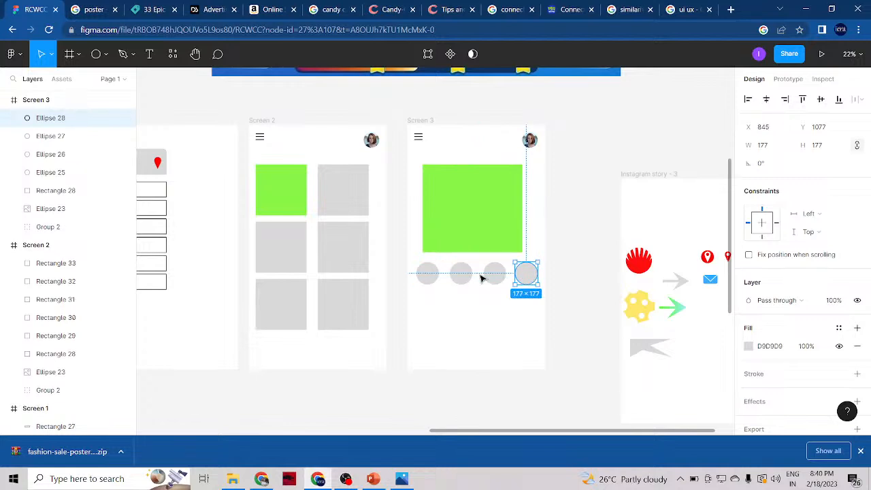
pyautogui.click(383, 274)
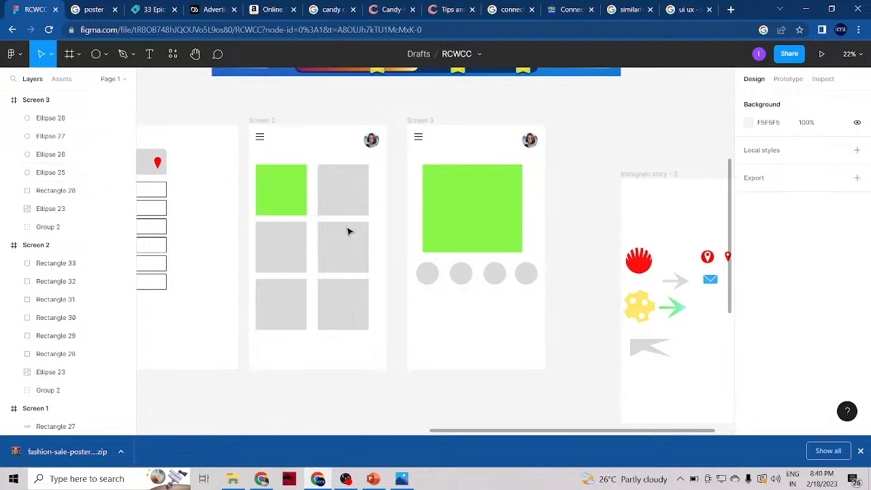
pyautogui.click(107, 59)
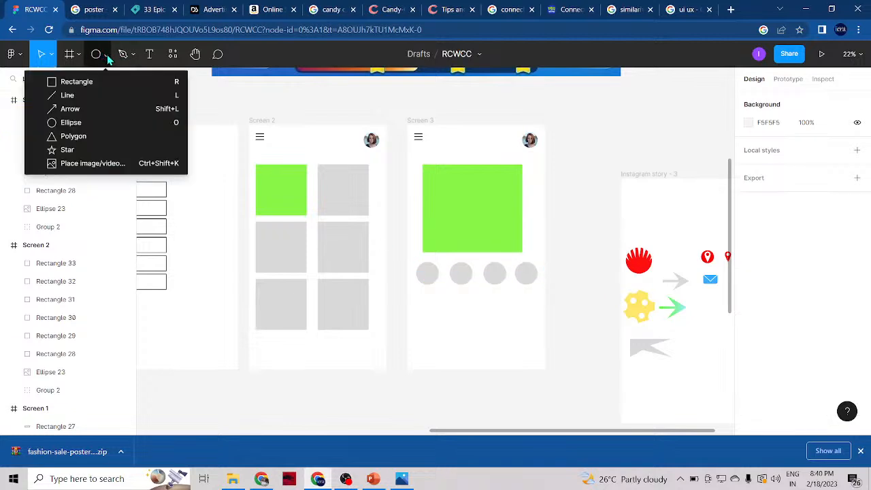
pyautogui.click(99, 110)
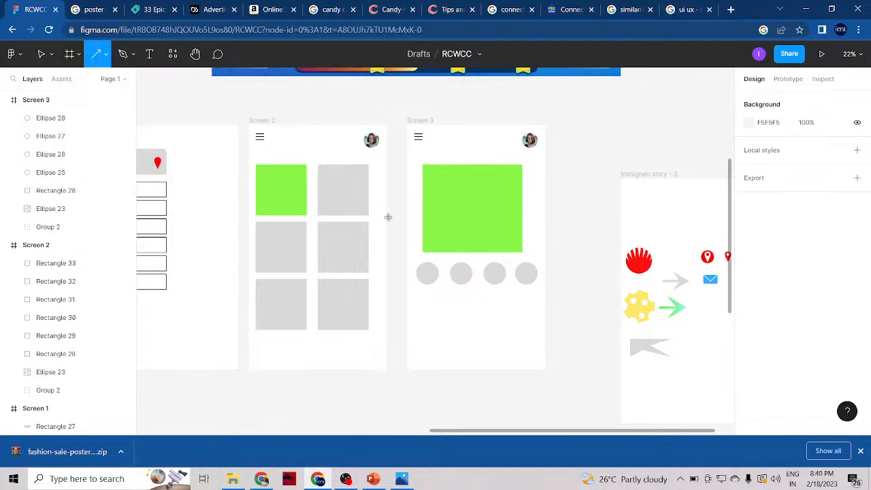
pyautogui.moveTo(543, 270); pyautogui.dragTo(564, 269)
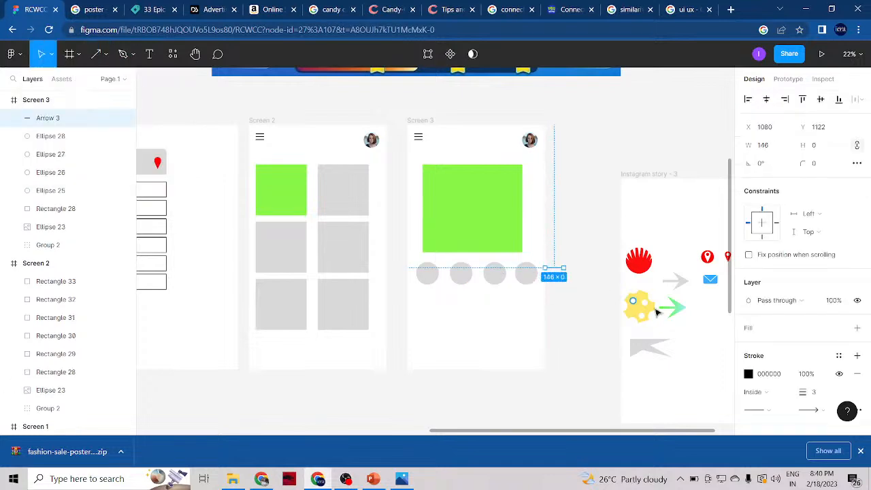
pyautogui.click(824, 412)
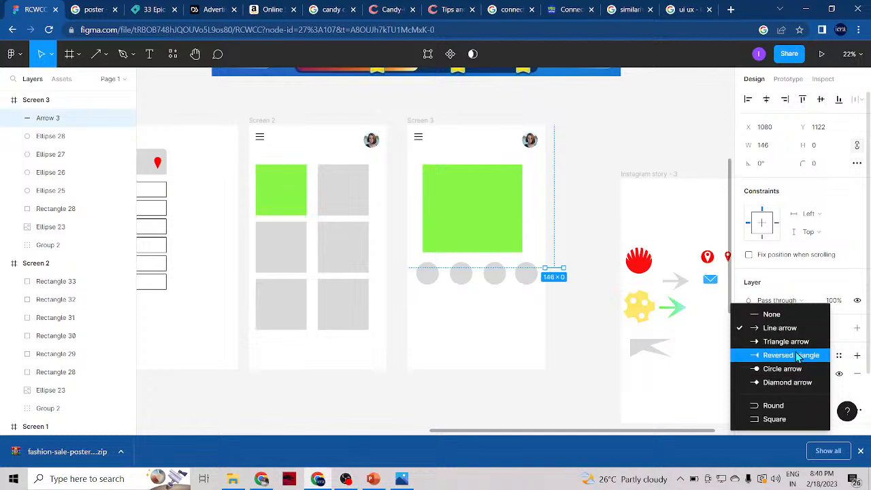
pyautogui.click(738, 297)
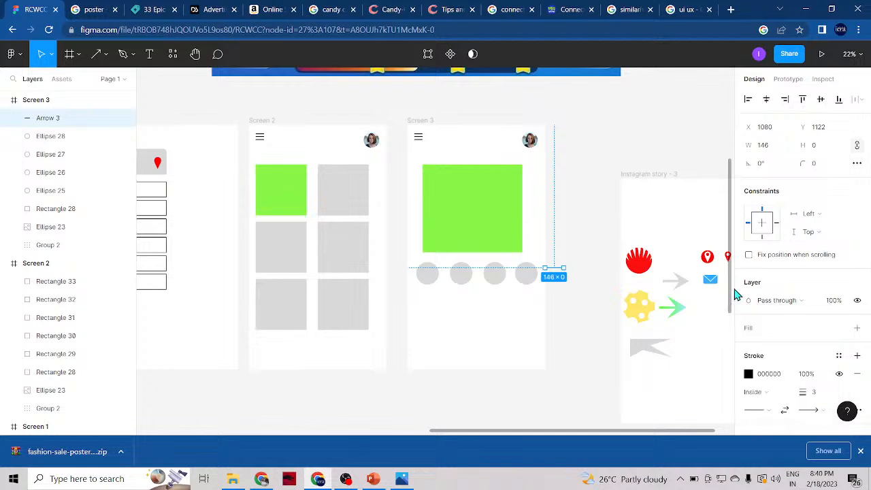
pyautogui.click(755, 412)
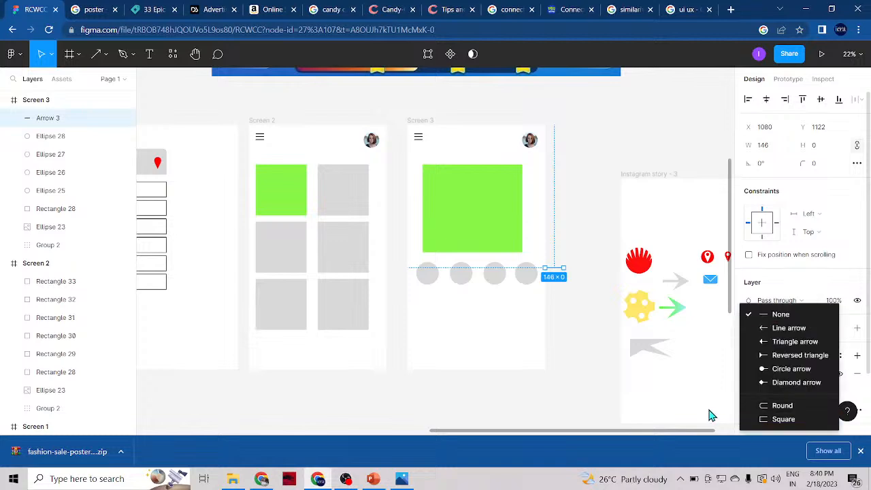
pyautogui.click(579, 344)
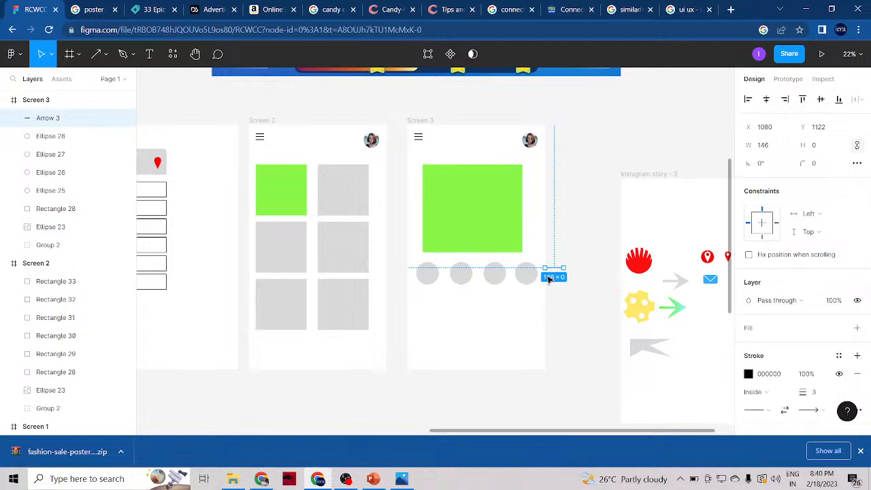
pyautogui.press('Delete')
# Draw an upright triangle about 155 × 155 beyond the end of Screen 3's circle row.
pyautogui.click(105, 54)
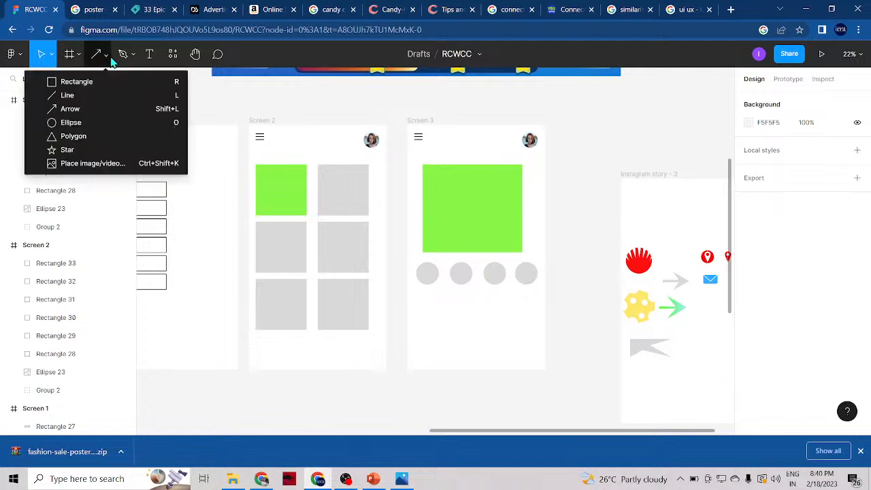
pyautogui.click(94, 137)
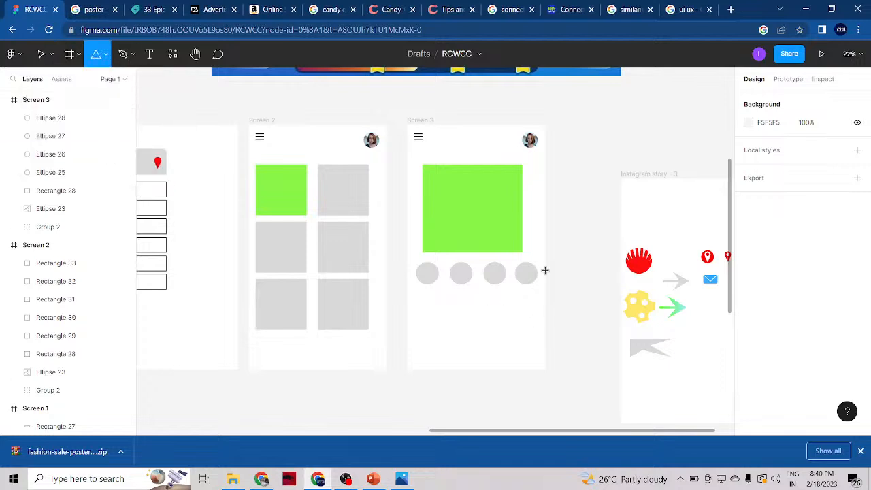
pyautogui.moveTo(545, 268); pyautogui.dragTo(566, 290)
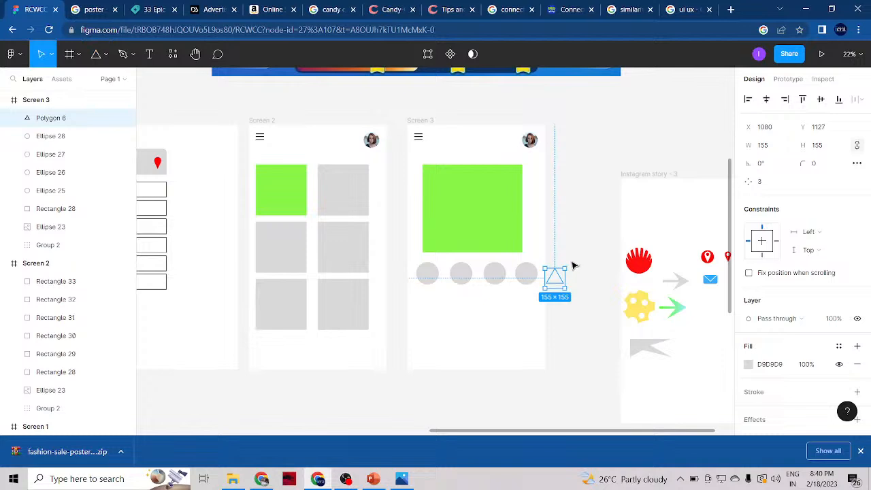
pyautogui.click(569, 271)
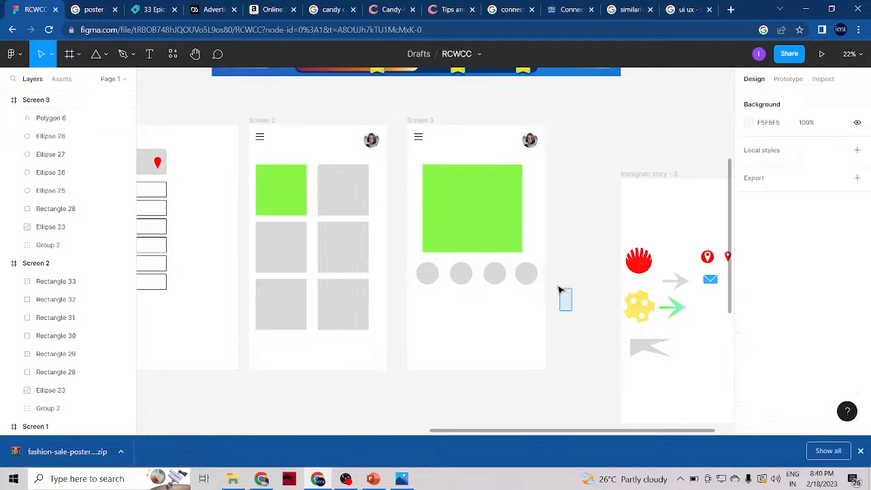
# Draw a smaller triangle about 83 × 83 rotated to -90° beside the circle row, and shift the fourth circle closer to the third.
pyautogui.click(93, 56)
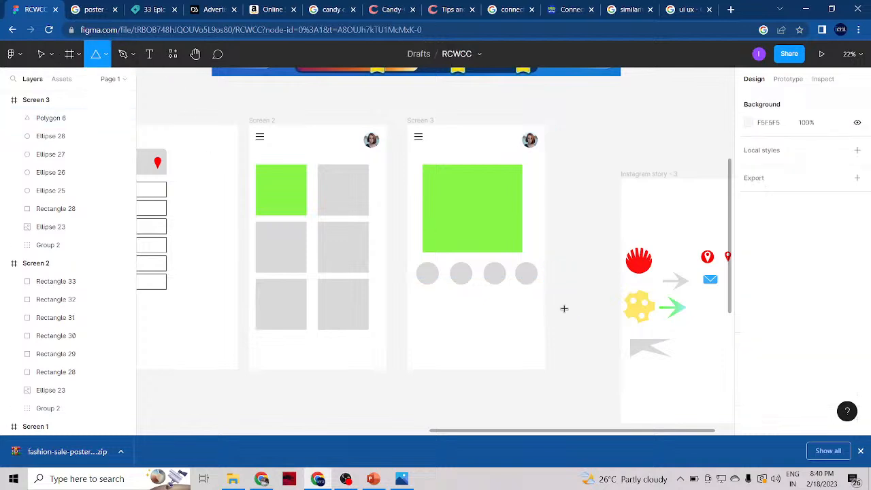
pyautogui.moveTo(546, 268)
pyautogui.mouseDown()
pyautogui.moveTo(565, 287)
pyautogui.moveTo(577, 271)
pyautogui.moveTo(575, 294)
pyautogui.moveTo(556, 275)
pyautogui.mouseUp()
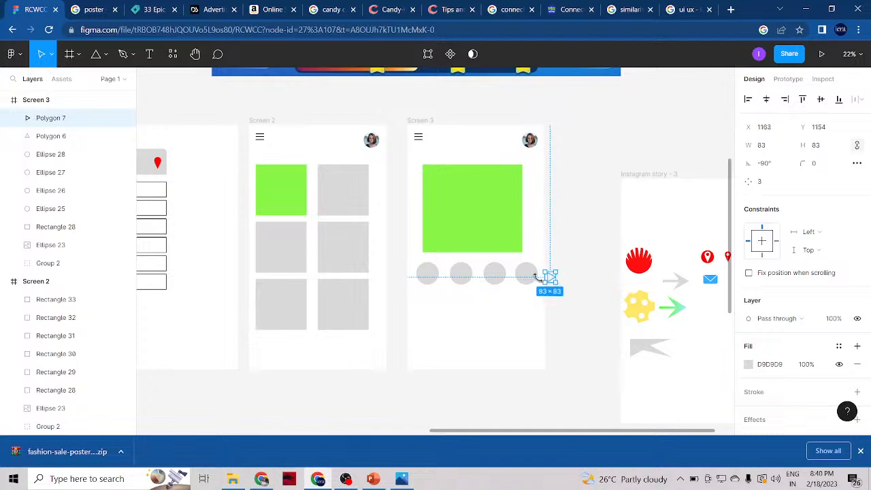
pyautogui.click(531, 282)
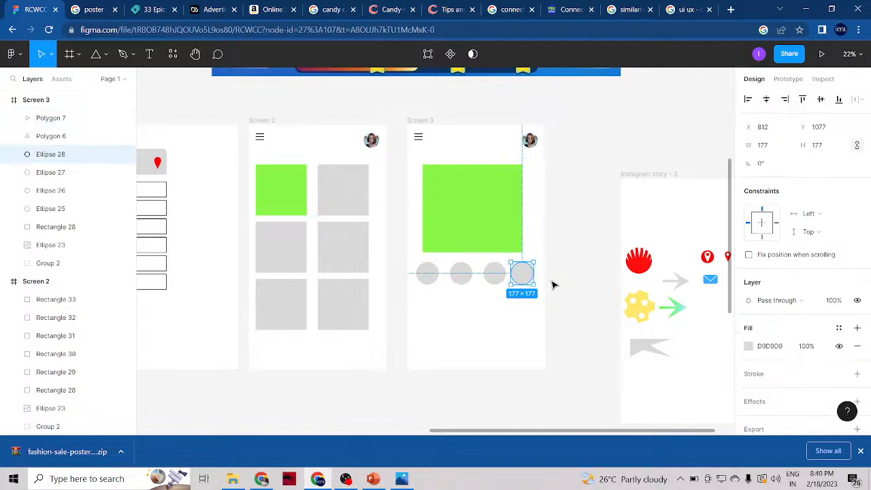
# Select both triangles beside Screen 3's circles and set their fill to the bright green 98F43D.
pyautogui.click(554, 283)
pyautogui.moveTo(557, 275); pyautogui.dragTo(558, 276)
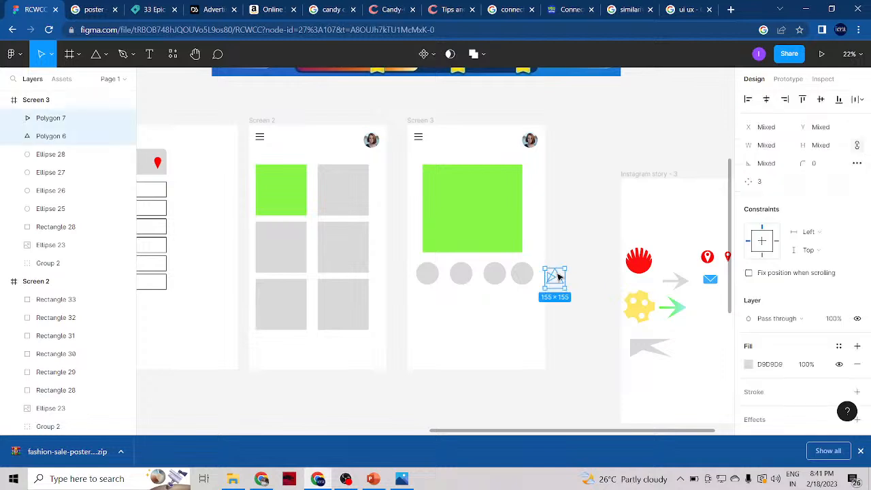
pyautogui.click(561, 283)
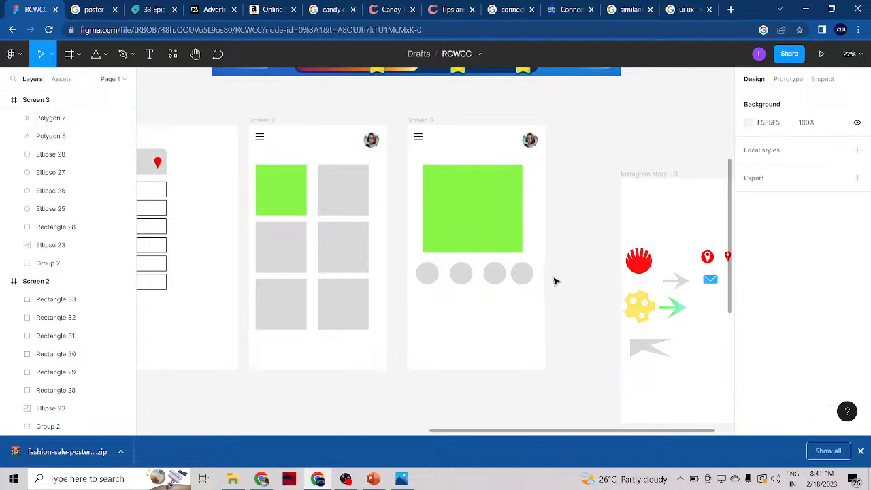
pyautogui.moveTo(551, 274); pyautogui.dragTo(560, 283)
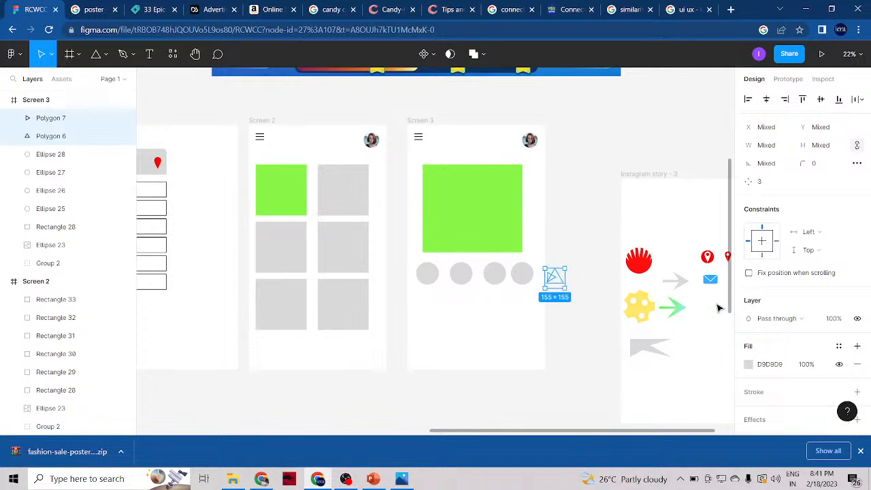
pyautogui.click(749, 364)
pyautogui.click(697, 194)
pyautogui.moveTo(697, 194); pyautogui.dragTo(695, 165)
pyautogui.moveTo(655, 302); pyautogui.dragTo(657, 306)
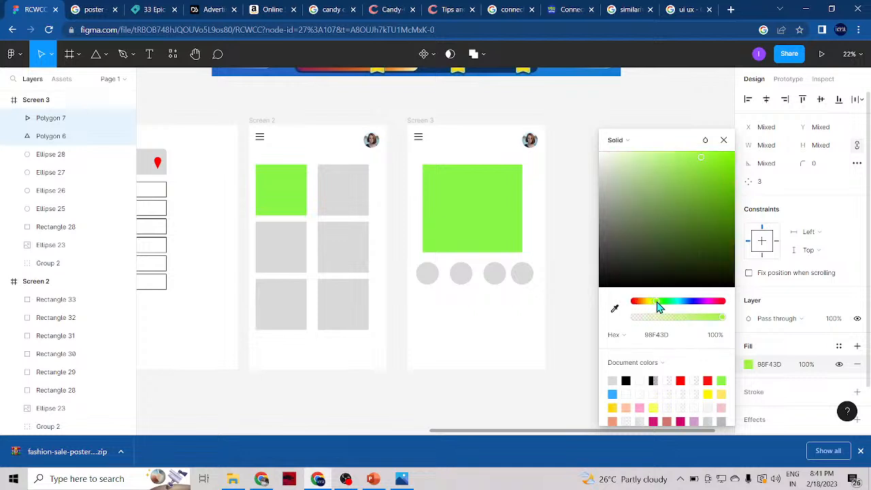
pyautogui.click(724, 140)
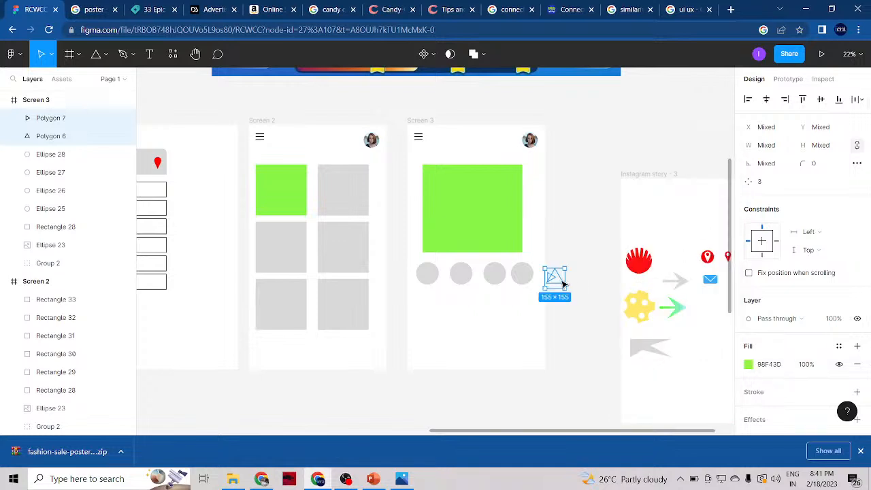
# Move both green triangles up against the fourth circle, delete the larger upright one and select the small one.
pyautogui.moveTo(562, 285); pyautogui.dragTo(550, 280)
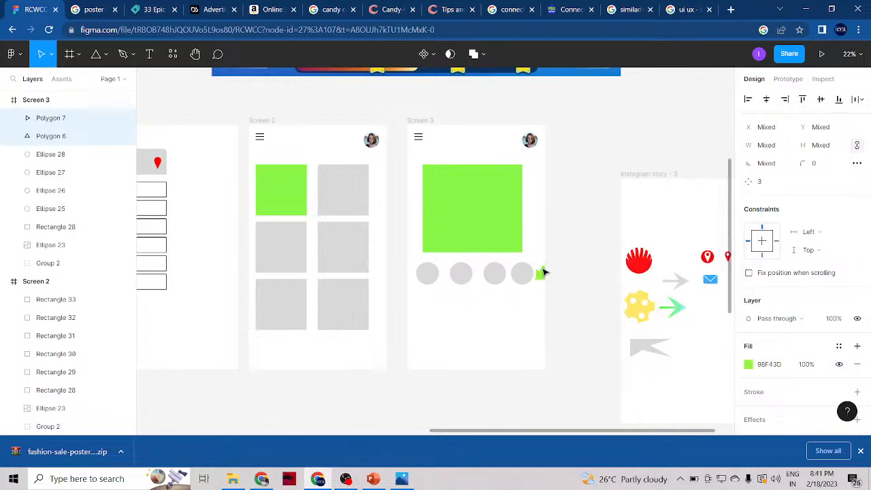
pyautogui.click(545, 307)
pyautogui.click(544, 275)
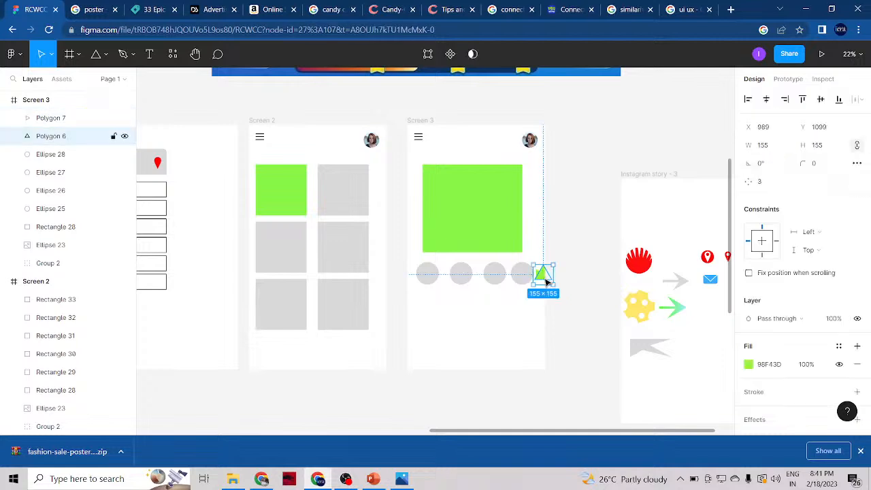
pyautogui.press('Delete')
pyautogui.click(538, 275)
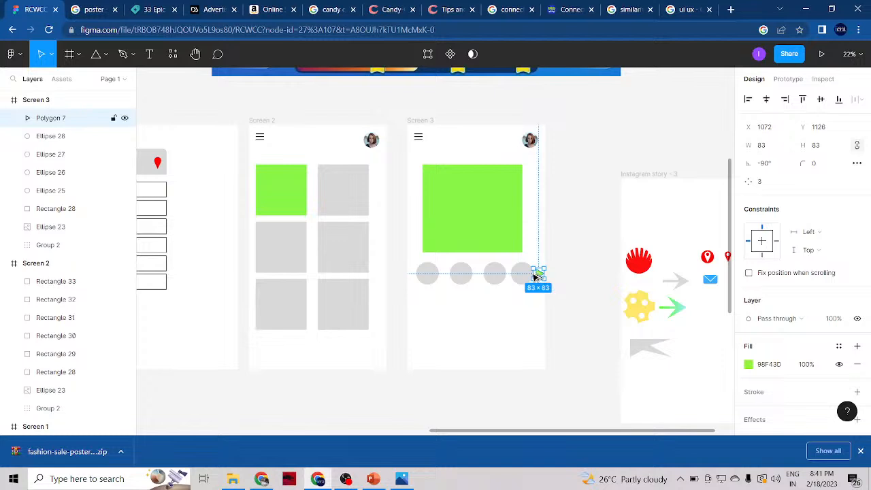
# Place a mirrored copy of the green triangle before the first circle and space the four circles evenly between both triangles.
pyautogui.moveTo(538, 275); pyautogui.dragTo(513, 286)
pyautogui.click(427, 274)
pyautogui.click(568, 308)
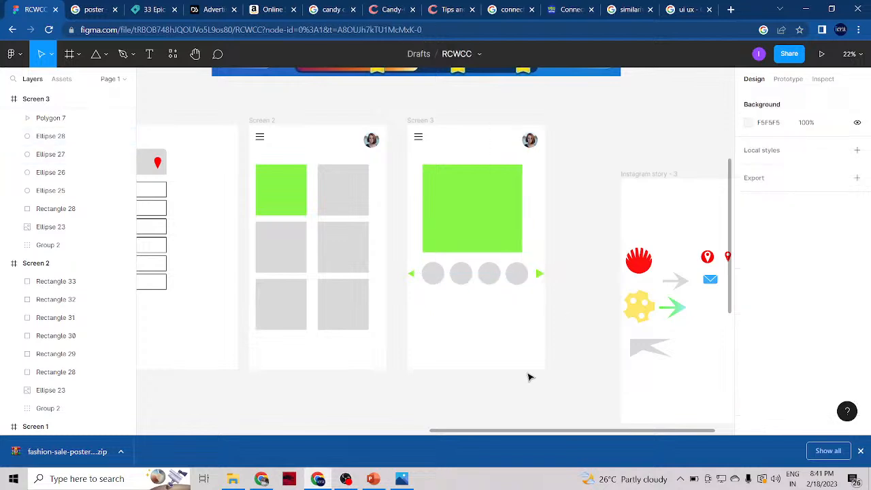
# Set the fill of Screen 3's first circle to the light red FF9494.
pyautogui.click(433, 273)
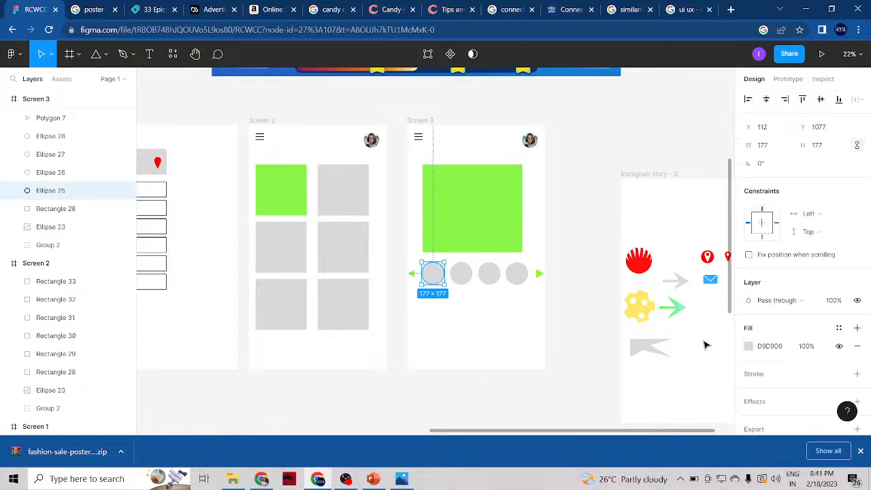
pyautogui.click(751, 347)
pyautogui.moveTo(658, 171); pyautogui.dragTo(657, 147)
pyautogui.click(657, 147)
pyautogui.click(726, 141)
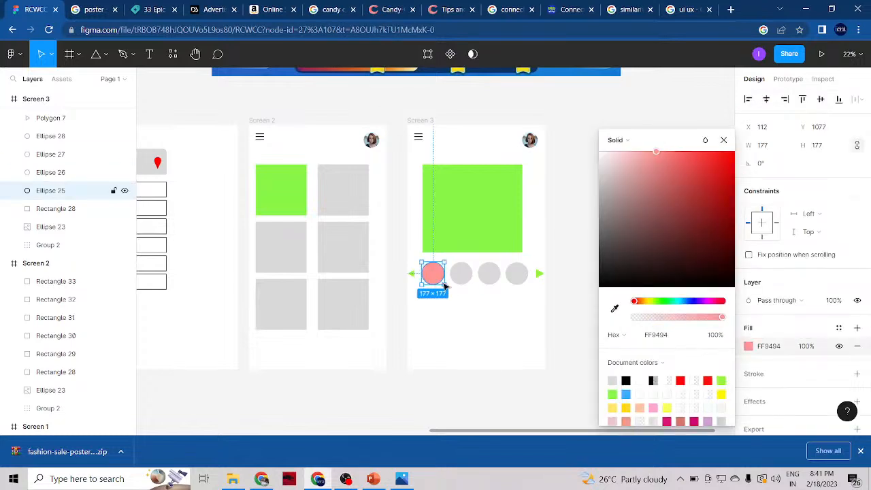
# Set the fill of Screen 3's second circle to the light blue AFC1FF.
pyautogui.click(461, 273)
pyautogui.click(749, 347)
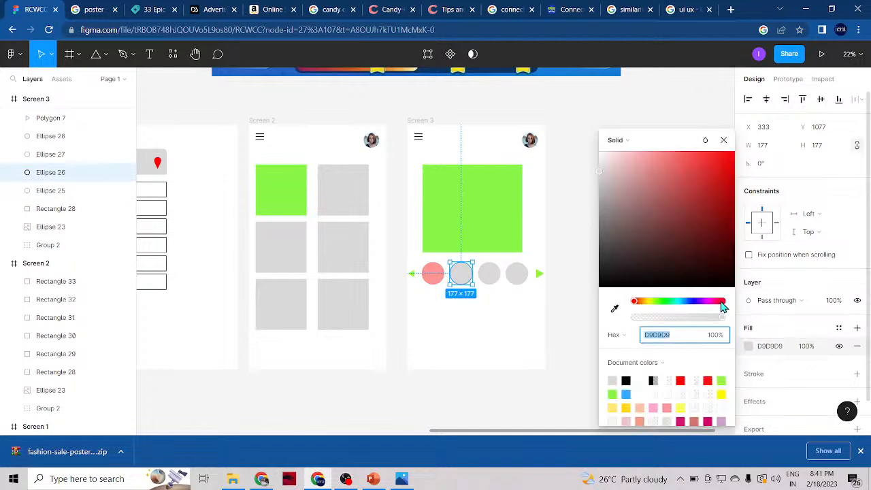
pyautogui.click(689, 303)
pyautogui.moveTo(665, 239); pyautogui.dragTo(644, 153)
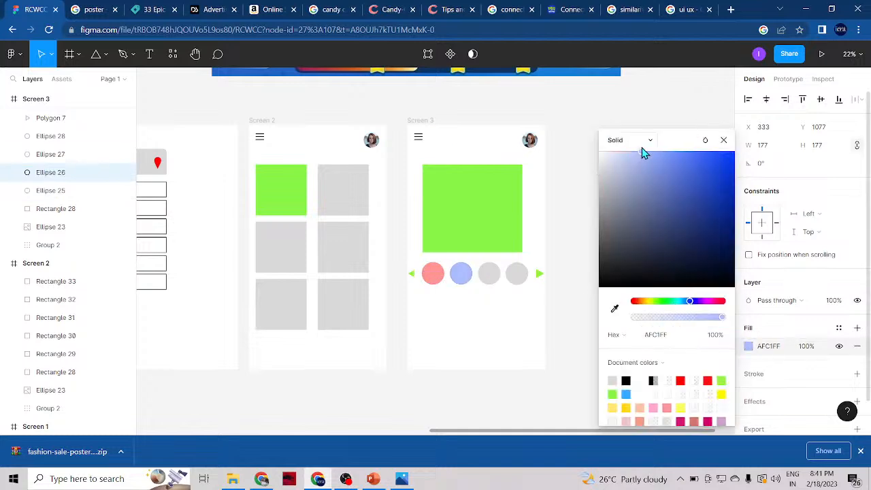
pyautogui.click(723, 139)
# Set the fill of Screen 3's third circle to the pink FF96E8.
pyautogui.click(489, 273)
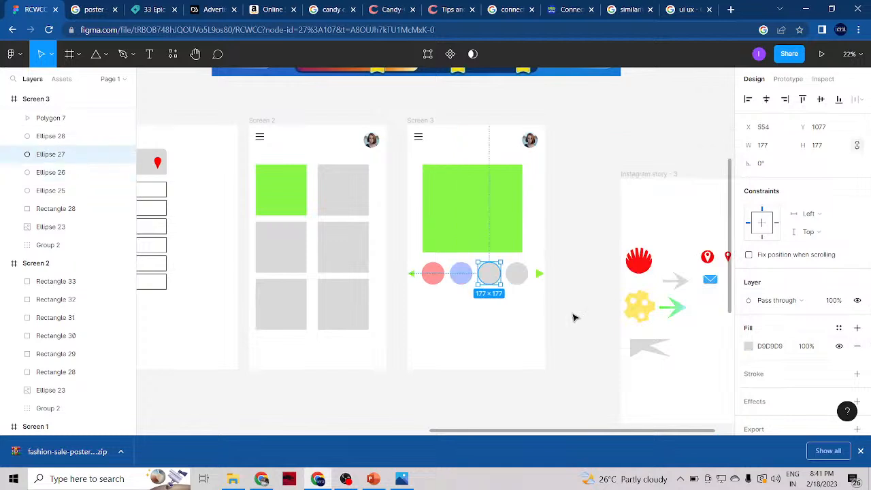
pyautogui.click(749, 346)
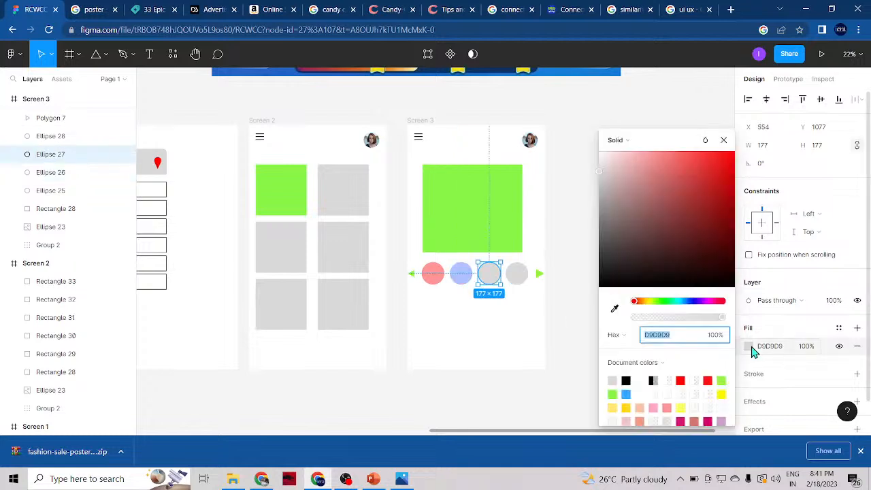
pyautogui.click(706, 302)
pyautogui.click(663, 174)
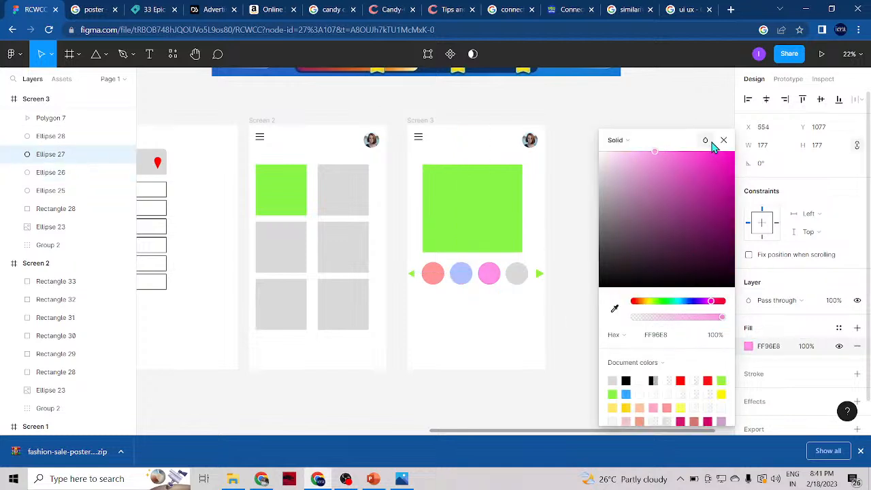
pyautogui.click(723, 139)
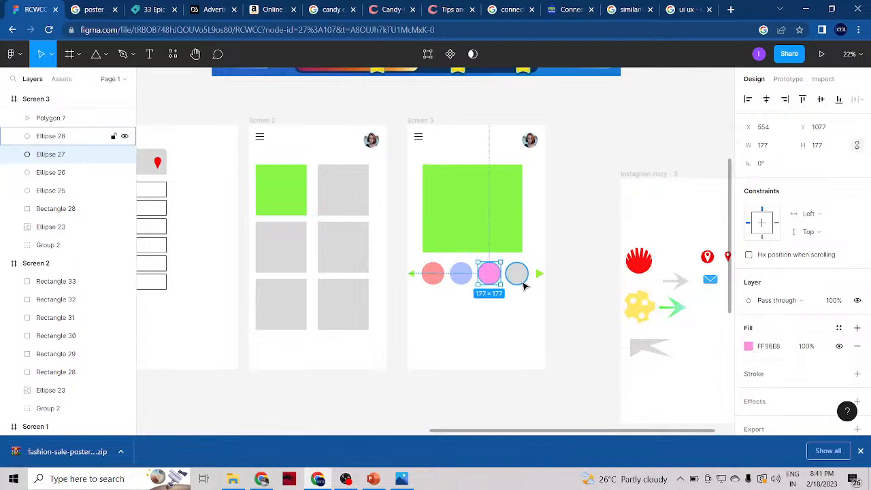
# Set the fill of Screen 3's fourth circle to the light cyan A4FFFA.
pyautogui.click(518, 274)
pyautogui.click(745, 347)
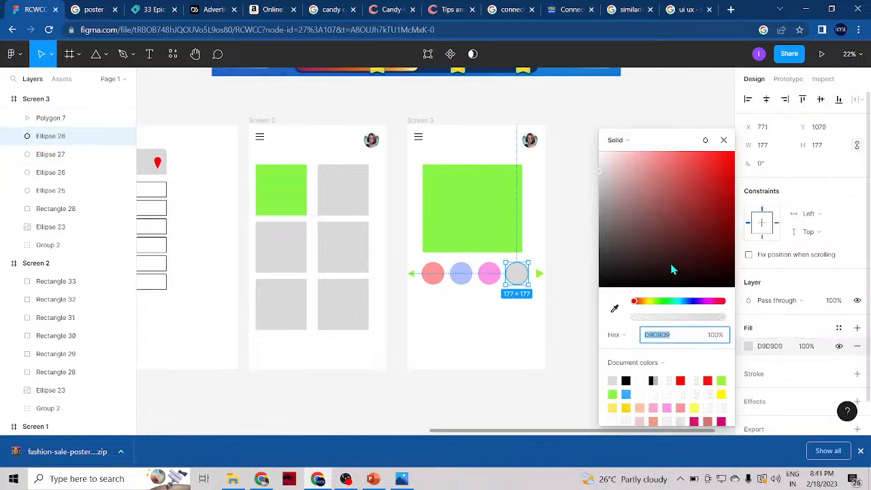
pyautogui.click(678, 302)
pyautogui.moveTo(665, 178); pyautogui.dragTo(648, 141)
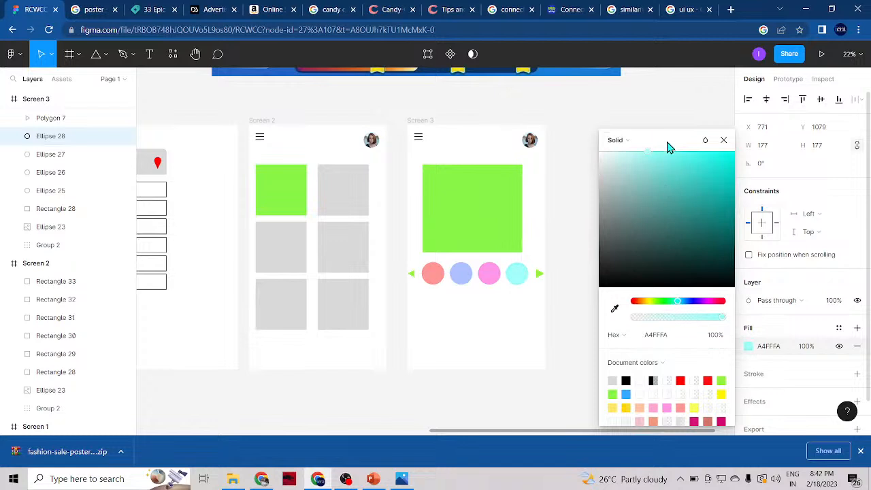
pyautogui.click(594, 304)
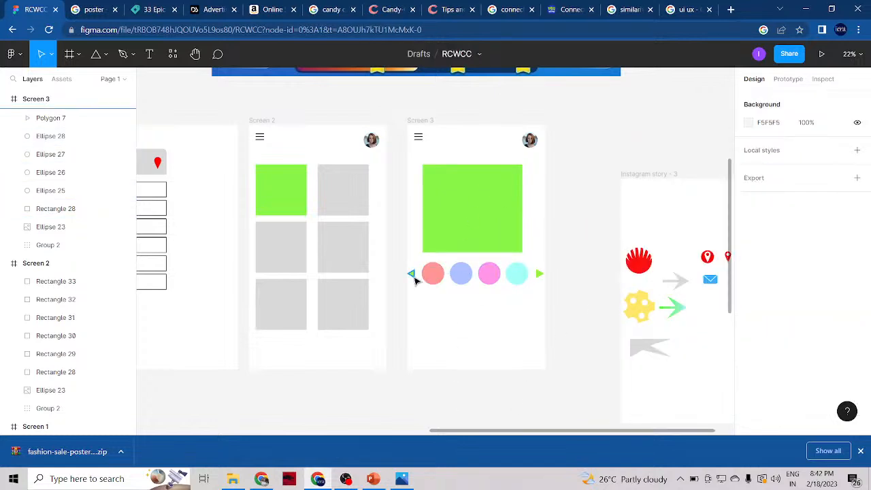
# Select both triangles flanking Screen 3's circle row and set their fill to the grey C5C5C5.
pyautogui.click(412, 274)
pyautogui.keyDown('shift'); pyautogui.click(540, 273); pyautogui.keyUp('shift')
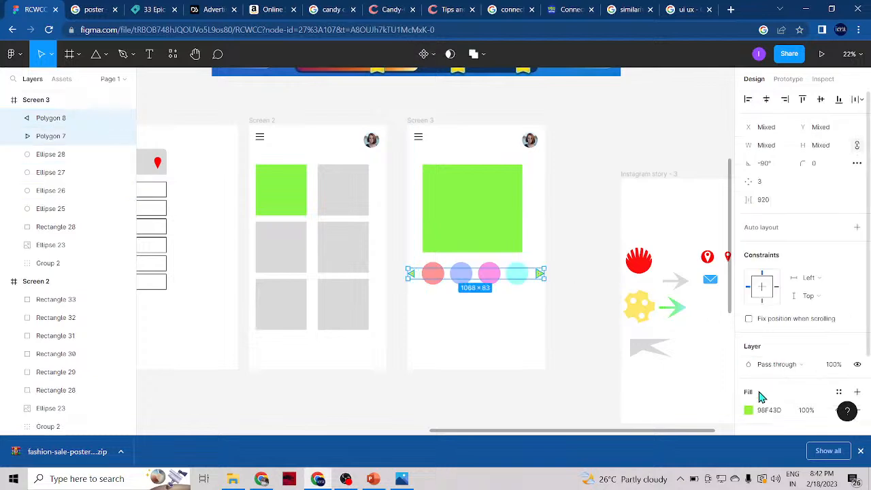
pyautogui.click(749, 409)
pyautogui.click(607, 186)
pyautogui.moveTo(605, 190); pyautogui.dragTo(600, 183)
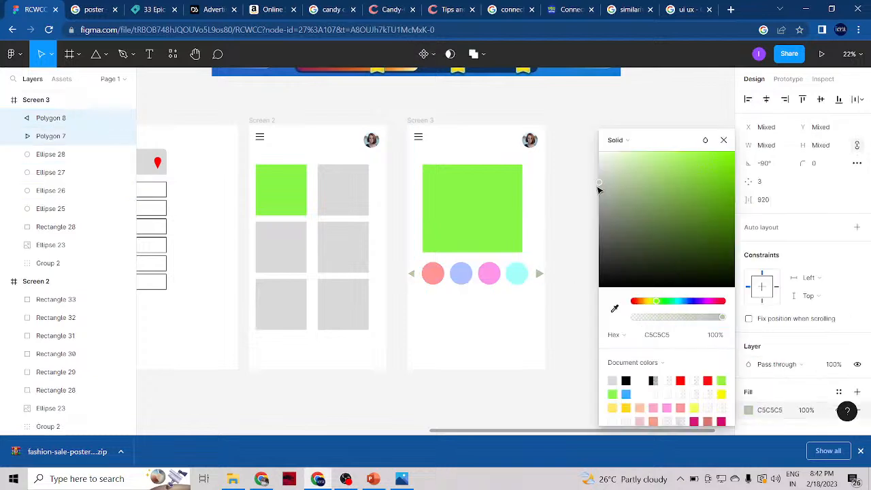
pyautogui.click(723, 139)
pyautogui.click(582, 299)
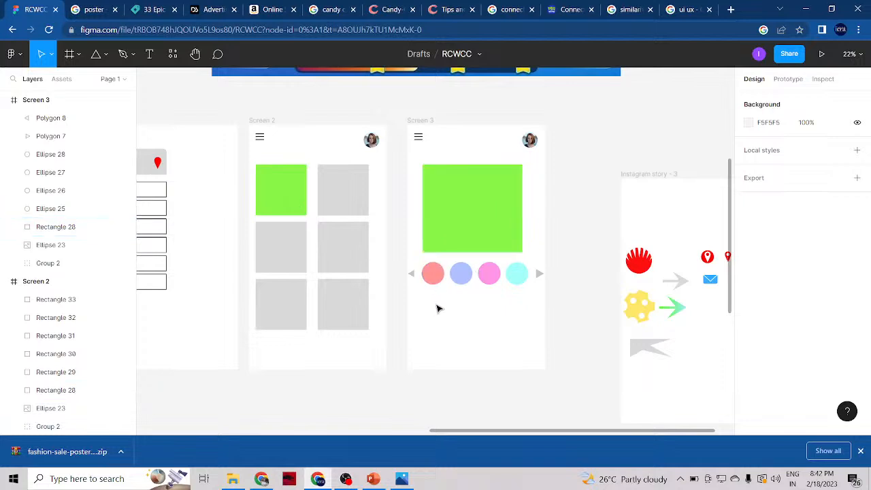
# Draw a rectangle about 881 × 490 below Screen 3's circle row.
pyautogui.click(106, 56)
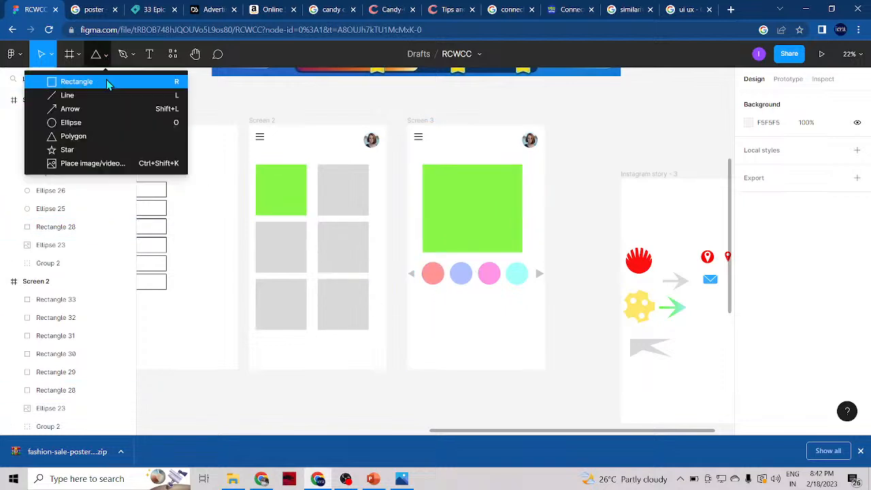
pyautogui.click(107, 81)
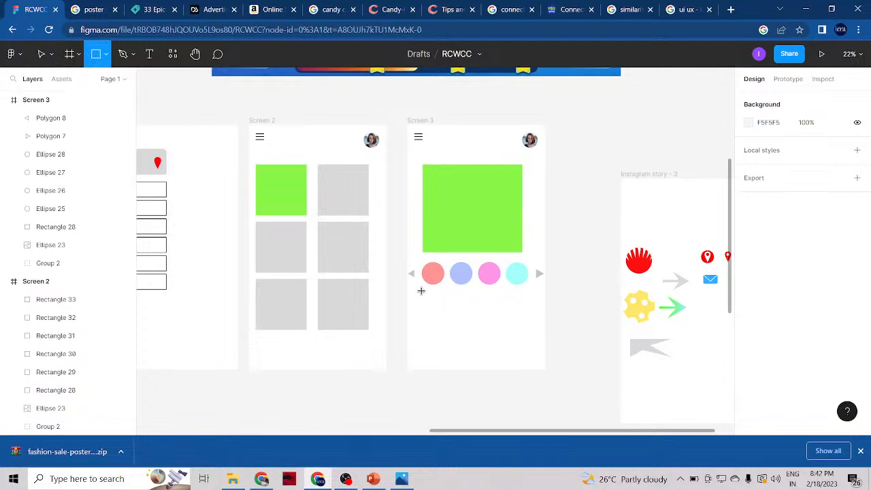
pyautogui.moveTo(421, 291)
pyautogui.mouseDown()
pyautogui.moveTo(456, 330)
pyautogui.moveTo(505, 332)
pyautogui.moveTo(534, 340)
pyautogui.moveTo(532, 353)
pyautogui.mouseUp()
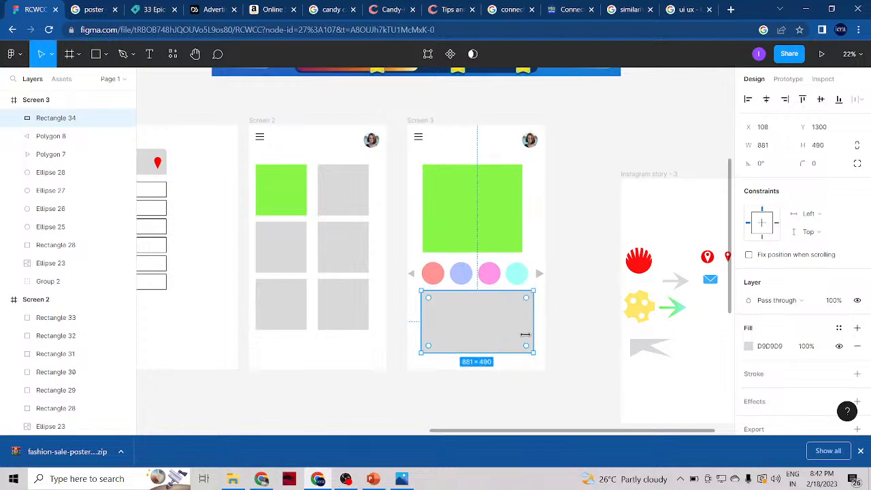
# Remove the new rectangle's fill and give it a black 000000 inside stroke with a width of 6.
pyautogui.click(857, 347)
pyautogui.click(857, 355)
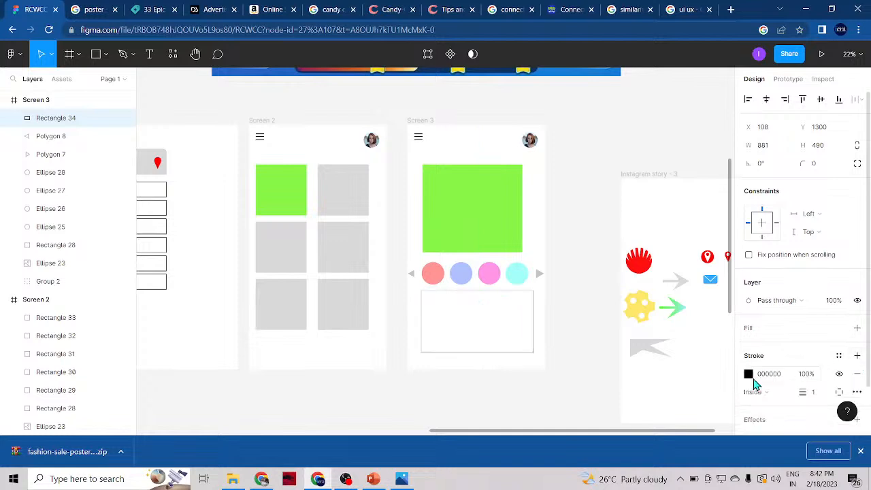
pyautogui.moveTo(801, 392); pyautogui.dragTo(803, 392)
pyautogui.click(567, 338)
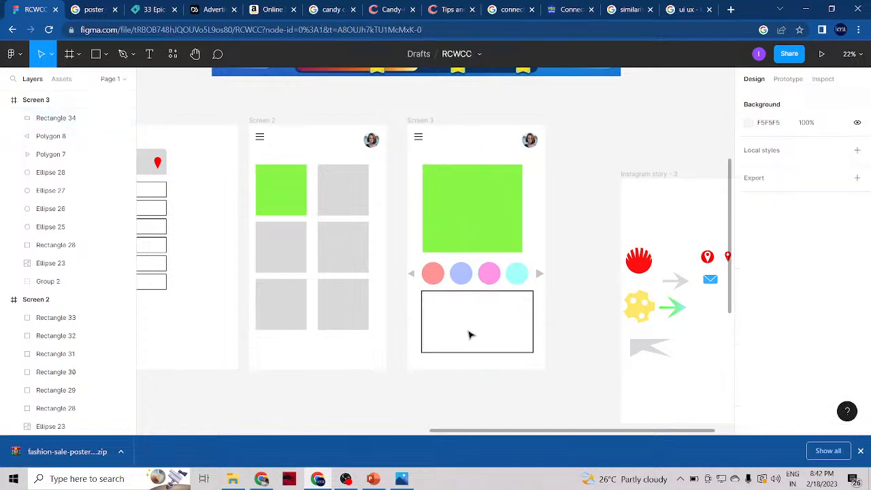
pyautogui.click(449, 293)
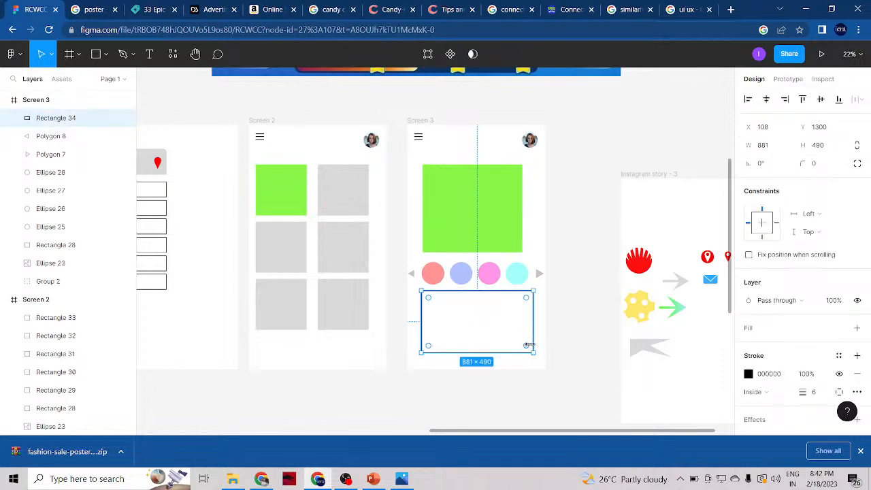
# Add the text FEATURE/RATE on Screen 3 and centre it inside the outlined rectangle.
pyautogui.keyDown('ctrl'); pyautogui.scroll(-1, 531, 349); pyautogui.keyUp('ctrl')
pyautogui.click(147, 57)
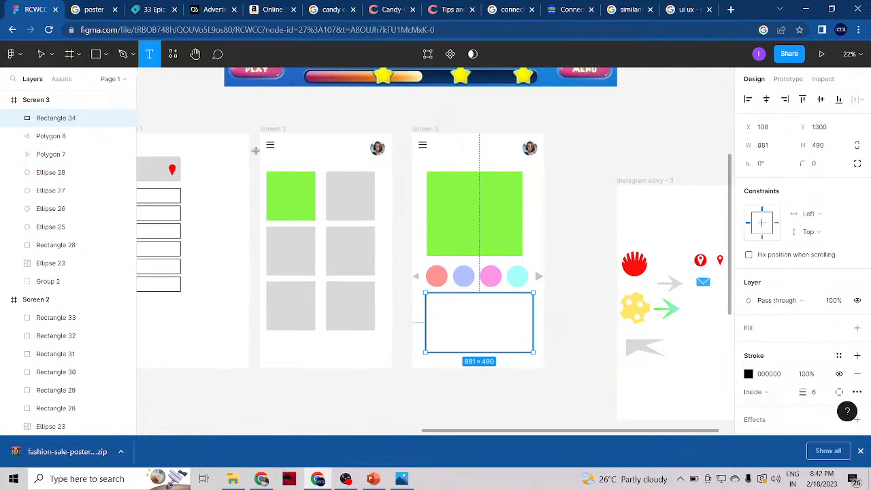
pyautogui.click(449, 307)
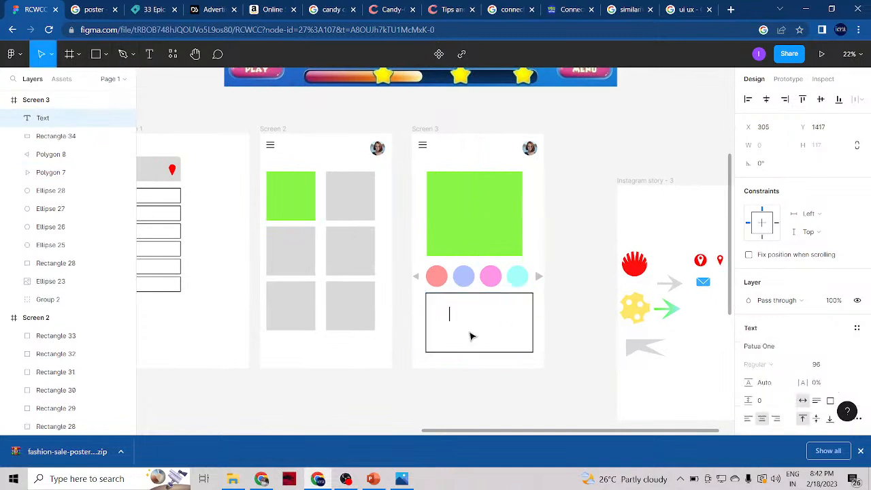
pyautogui.write('FEATURE/RATE')
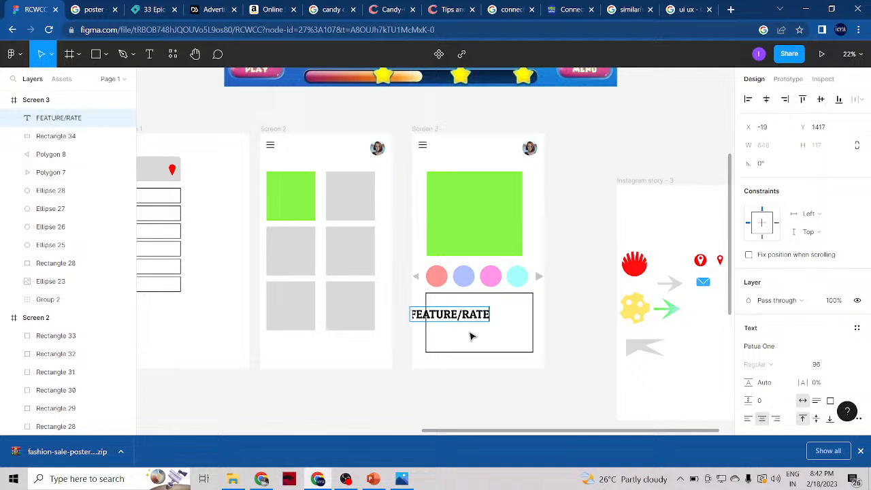
pyautogui.press('Escape')
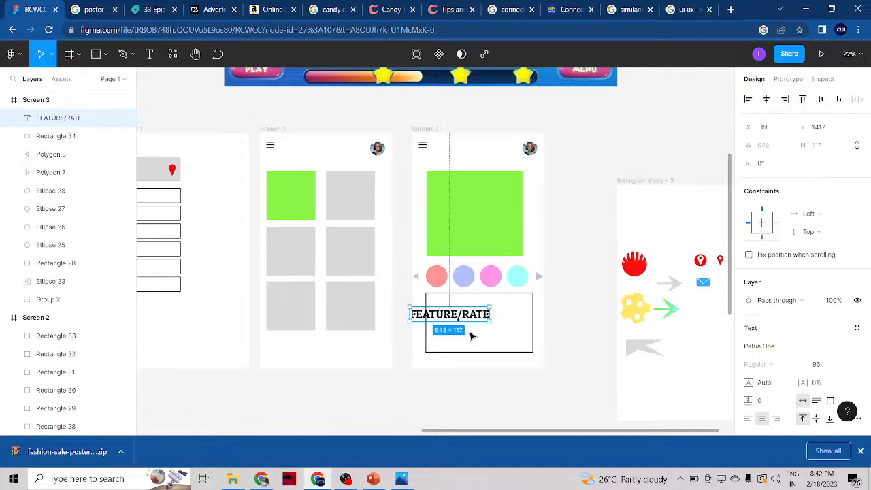
pyautogui.moveTo(467, 321); pyautogui.dragTo(496, 326)
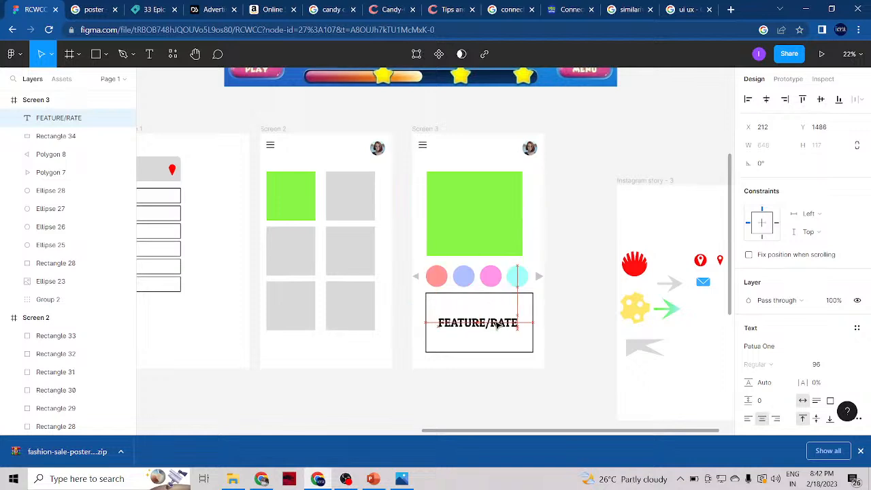
pyautogui.click(565, 329)
# Move the Instagram story - 3 frame below the mockup screens and the Game UI image away from them.
pyautogui.scroll(-3, 564, 328)
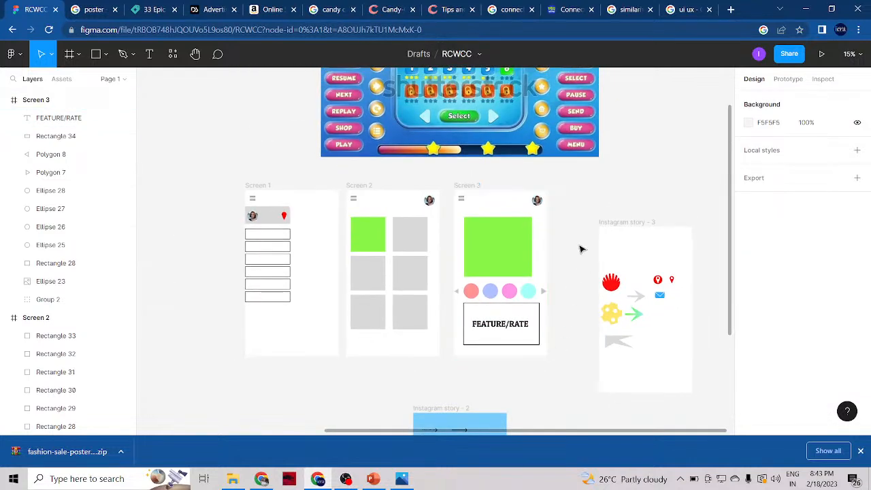
pyautogui.moveTo(581, 210); pyautogui.dragTo(740, 408)
pyautogui.moveTo(549, 224); pyautogui.dragTo(599, 414)
pyautogui.moveTo(333, 115); pyautogui.dragTo(430, 127)
pyautogui.scroll(-4, 351, 274)
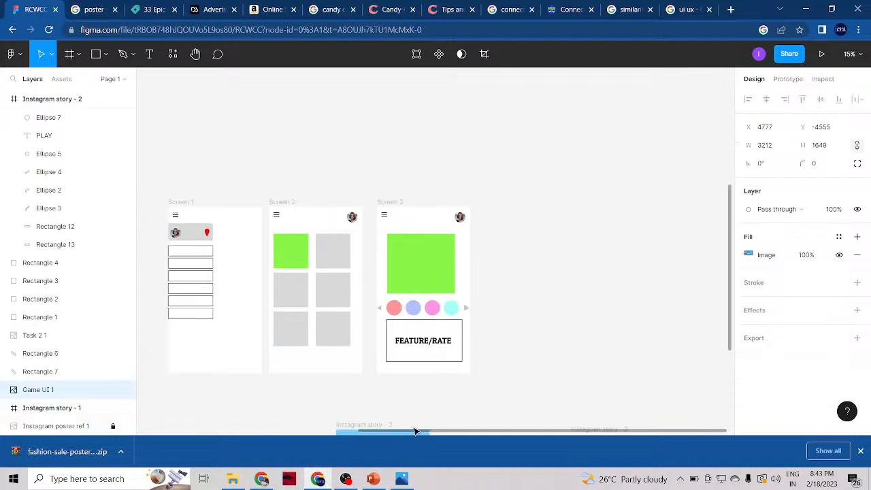
# Draw a horizontal arrow about 190 long below Screen 2's grid and give it a triangle arrow end.
pyautogui.moveTo(416, 435); pyautogui.dragTo(338, 451)
pyautogui.scroll(3, 385, 363)
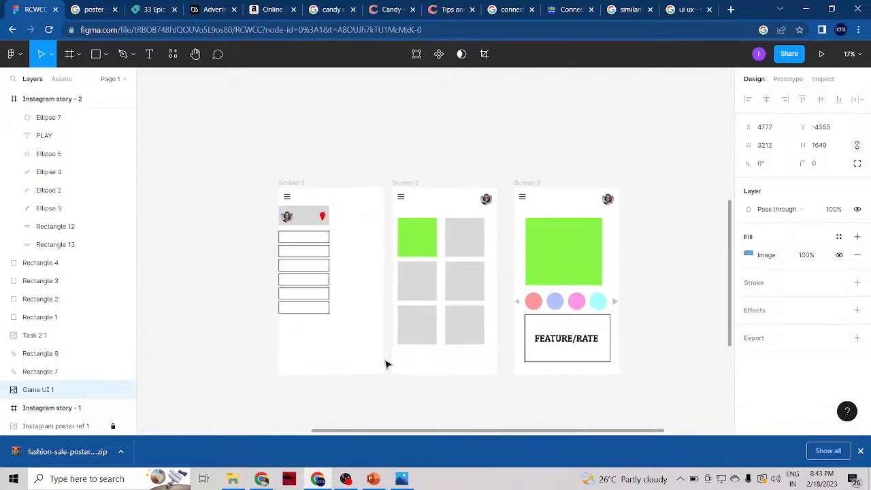
pyautogui.scroll(1, 510, 347)
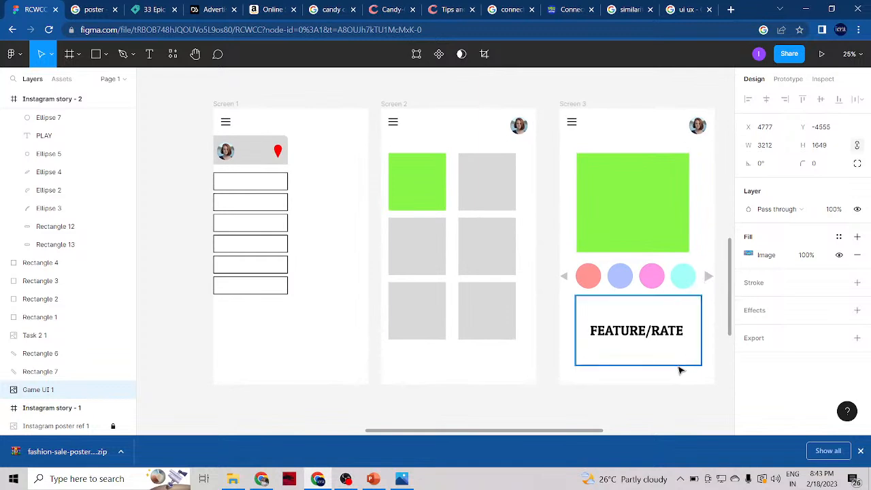
pyautogui.moveTo(540, 434); pyautogui.dragTo(549, 434)
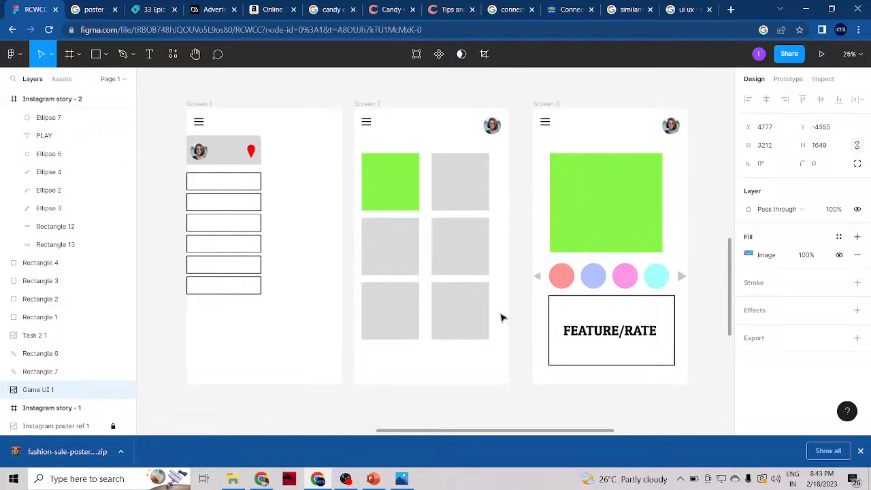
pyautogui.click(106, 55)
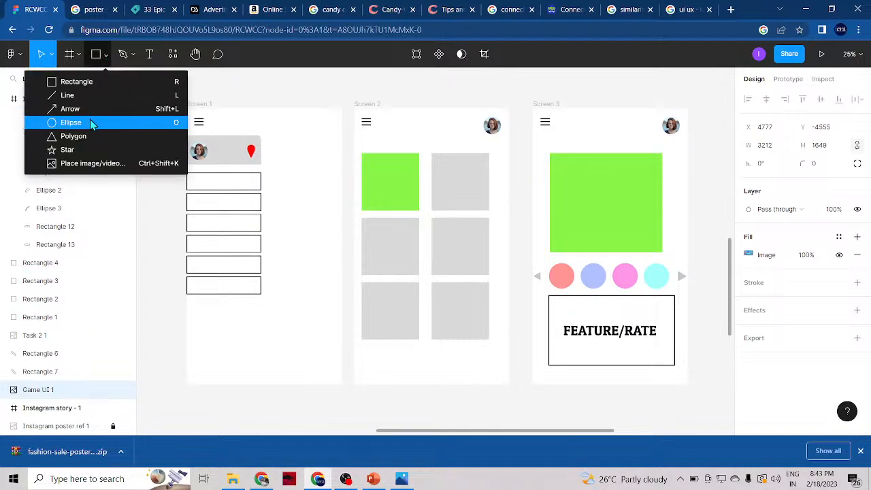
pyautogui.click(70, 109)
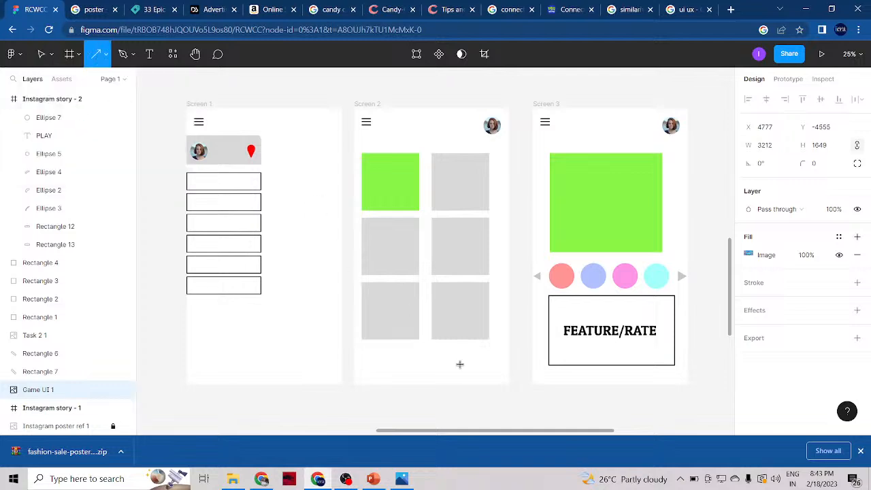
pyautogui.moveTo(444, 359); pyautogui.dragTo(472, 366)
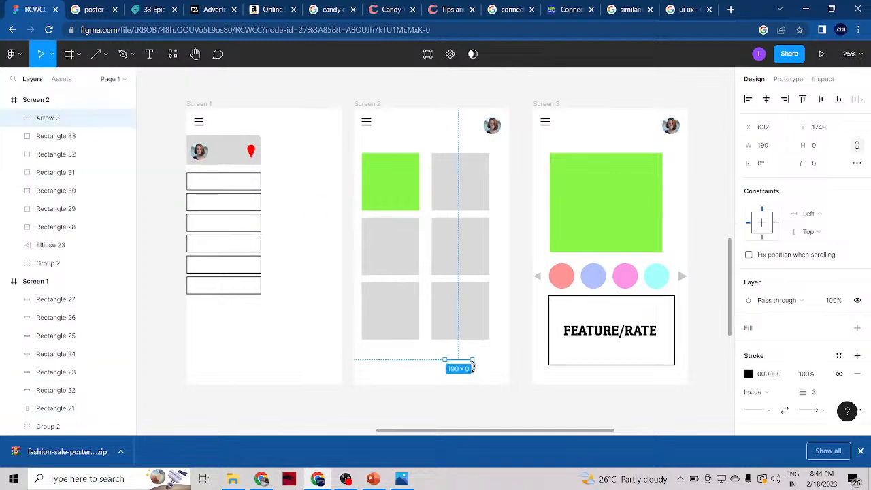
pyautogui.click(824, 413)
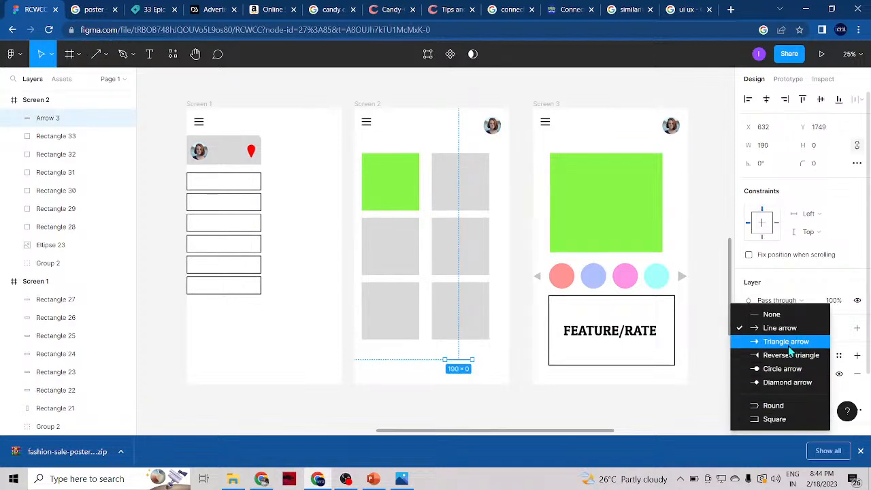
pyautogui.click(789, 344)
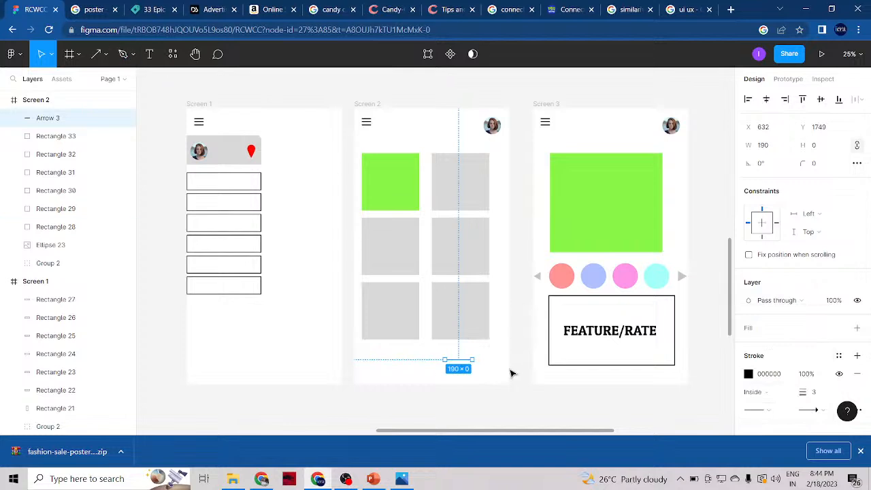
# Bend the new arrow into a downward curve and set its stroke width to 12.
pyautogui.doubleClick(461, 360)
pyautogui.click(95, 58)
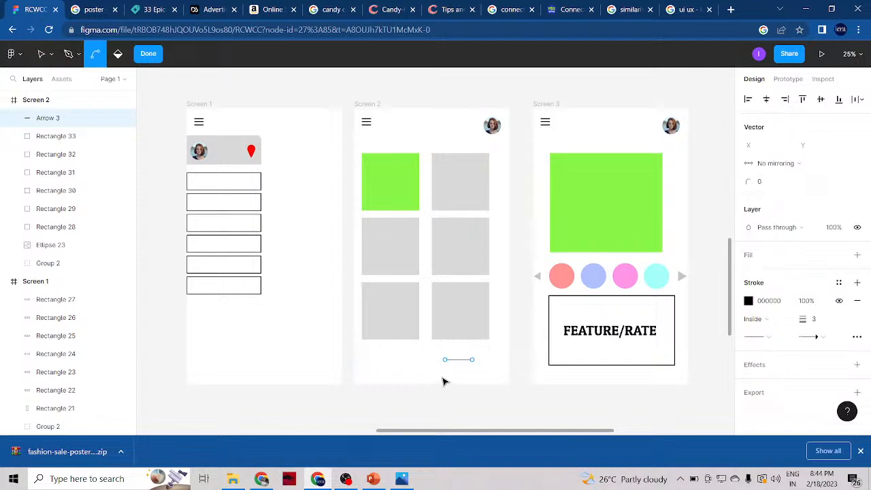
pyautogui.moveTo(471, 361); pyautogui.dragTo(457, 395)
pyautogui.click(470, 360)
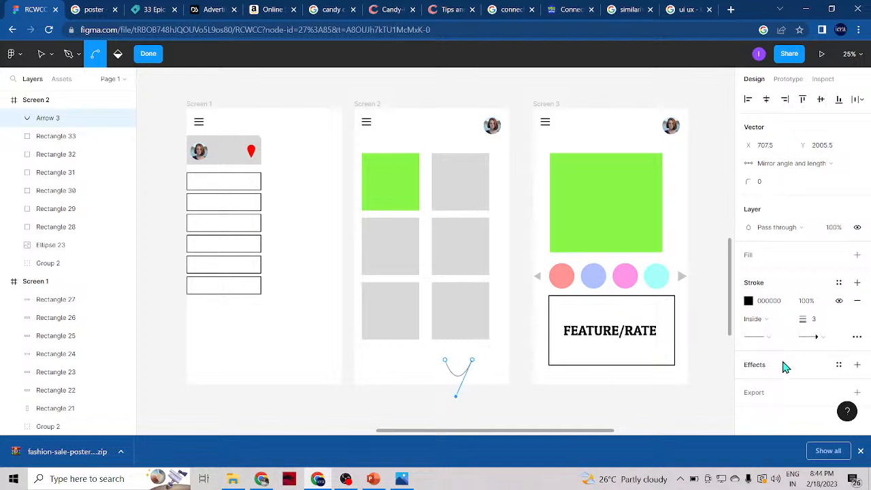
pyautogui.moveTo(800, 319); pyautogui.dragTo(806, 319)
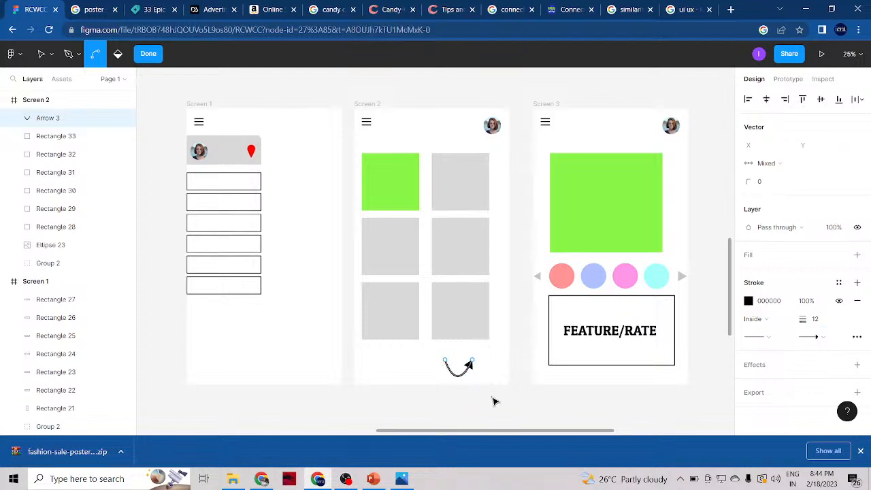
pyautogui.press('Escape')
# Rotate the curved arrow to 90° and move its end points to make it shorter, with its head facing up and left.
pyautogui.moveTo(441, 381); pyautogui.dragTo(470, 370)
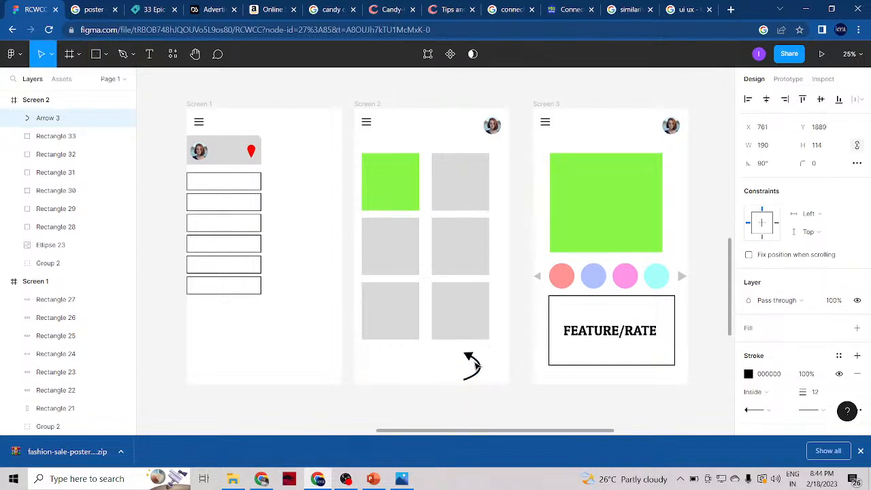
pyautogui.doubleClick(467, 382)
pyautogui.click(466, 382)
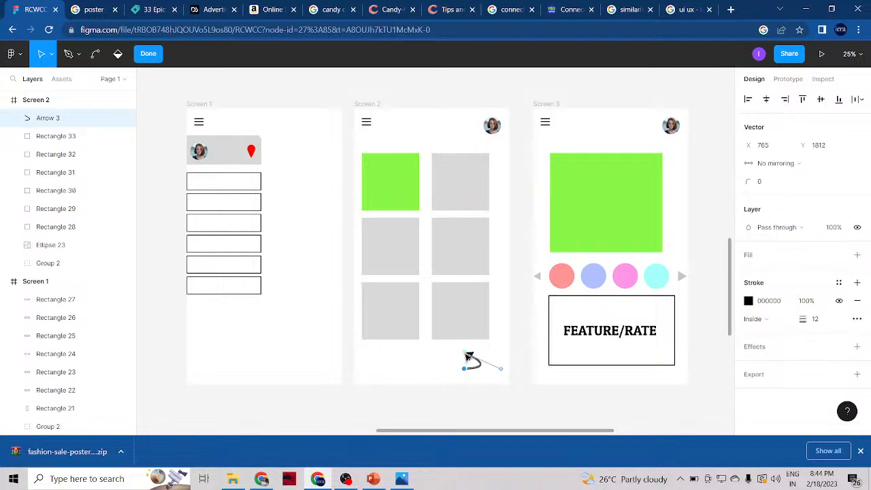
pyautogui.click(467, 356)
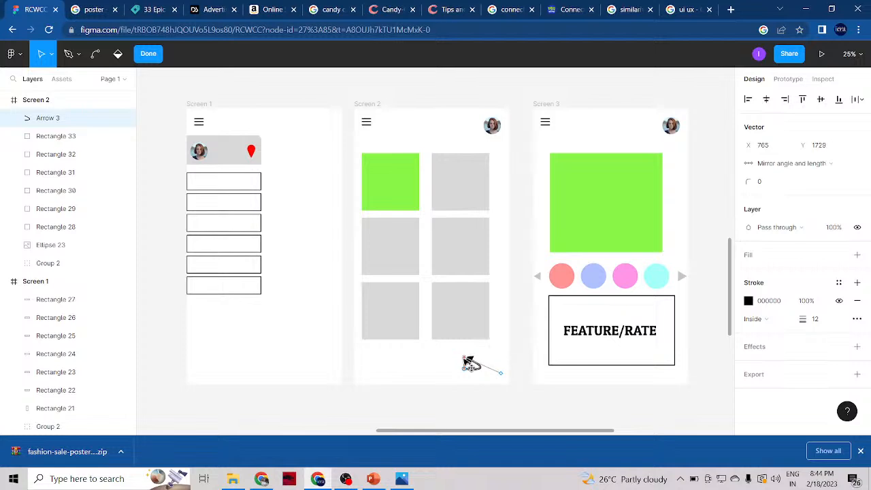
pyautogui.moveTo(470, 363); pyautogui.dragTo(467, 363)
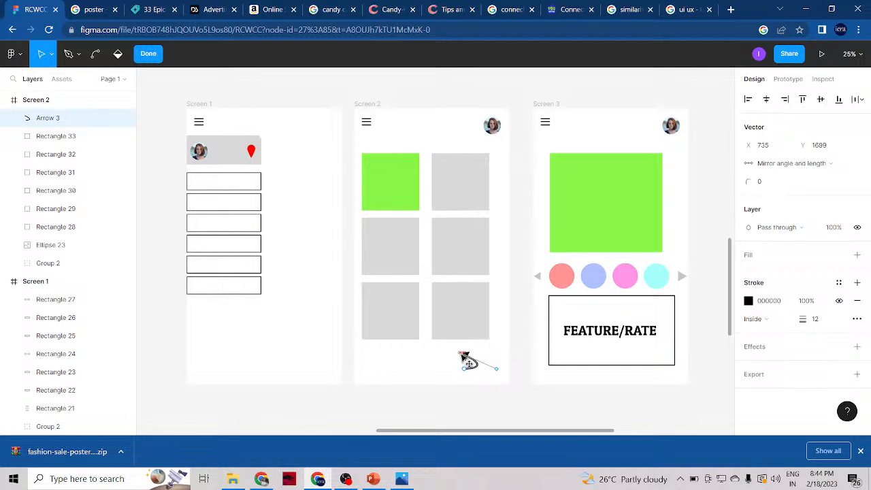
pyautogui.press('Escape')
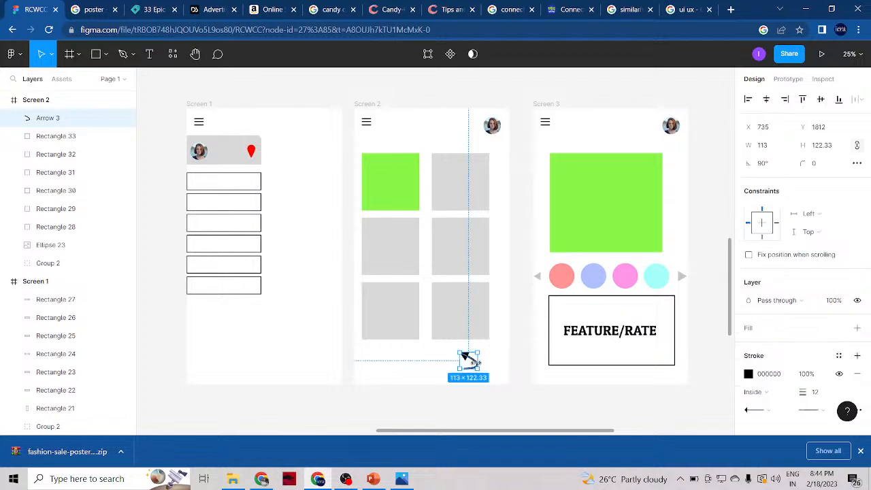
# Move the curved arrow from Screen 2 to Screen 3's lower-right corner, just below the FEATURE/RATE box.
pyautogui.moveTo(476, 363); pyautogui.dragTo(494, 362)
pyautogui.click(497, 406)
pyautogui.click(492, 409)
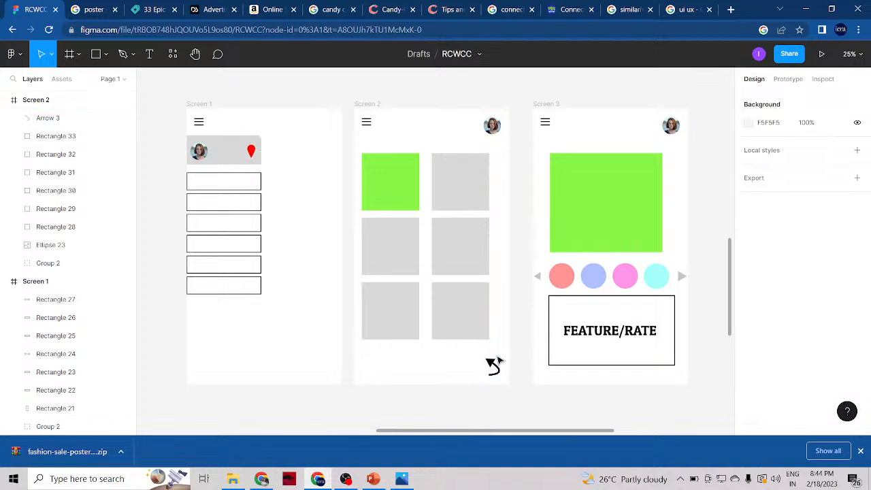
pyautogui.click(494, 365)
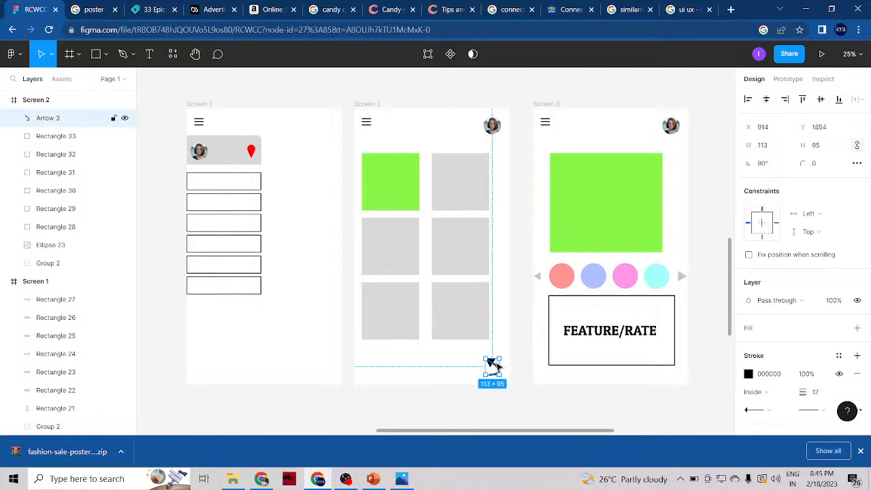
pyautogui.moveTo(492, 365); pyautogui.dragTo(677, 376)
pyautogui.click(664, 393)
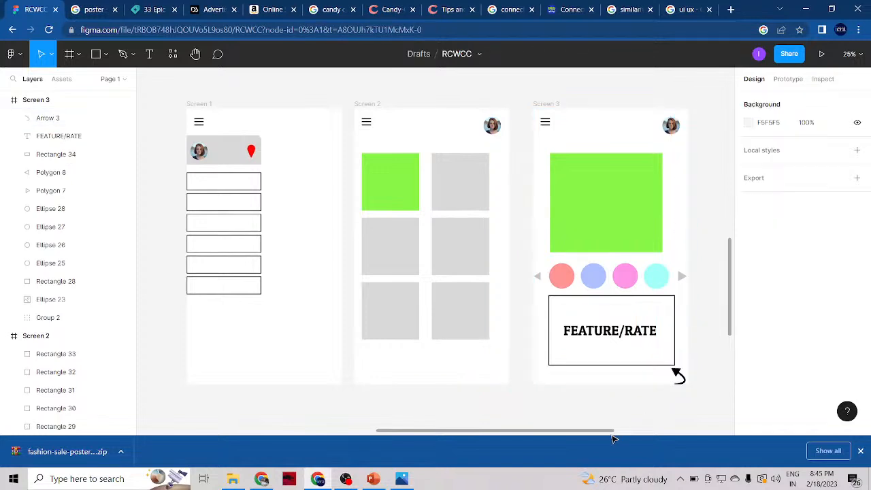
# Review the layouts of the Screen 1, Screen 2 and Screen 3 frames one by one.
pyautogui.hscroll(3, 599, 435)
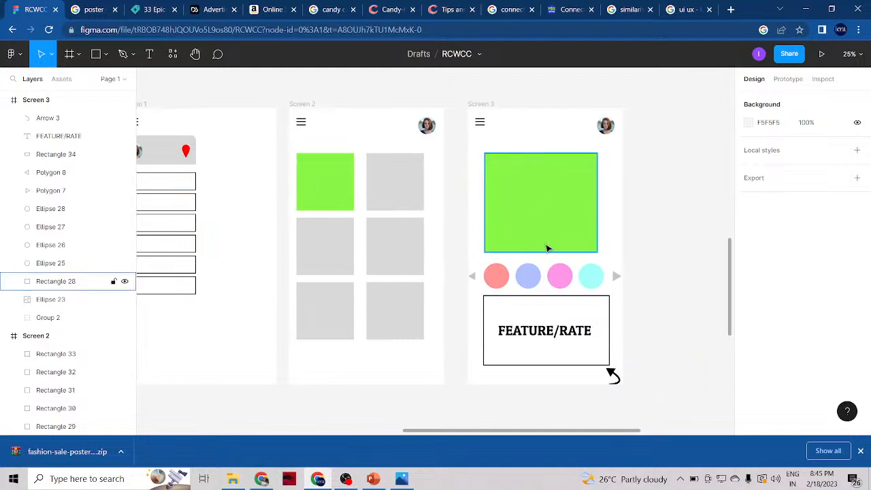
pyautogui.keyDown('ctrl'); pyautogui.scroll(-2, 437, 327); pyautogui.keyUp('ctrl')
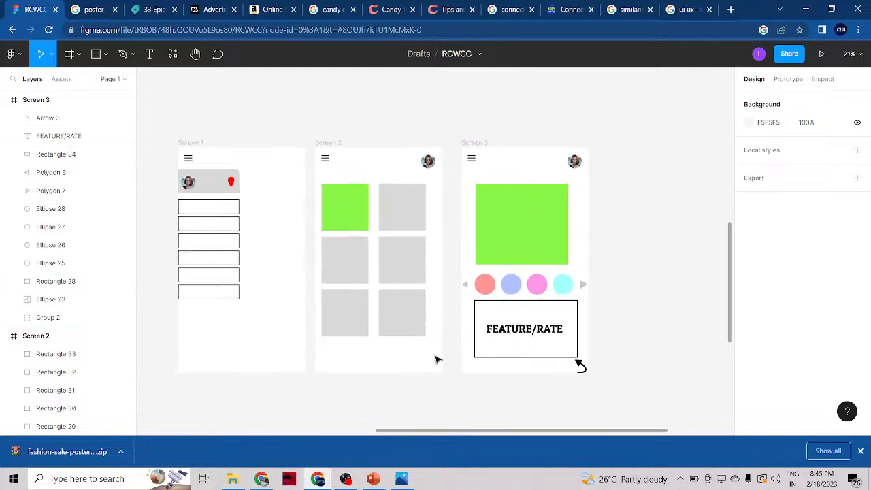
pyautogui.moveTo(447, 431); pyautogui.dragTo(429, 435)
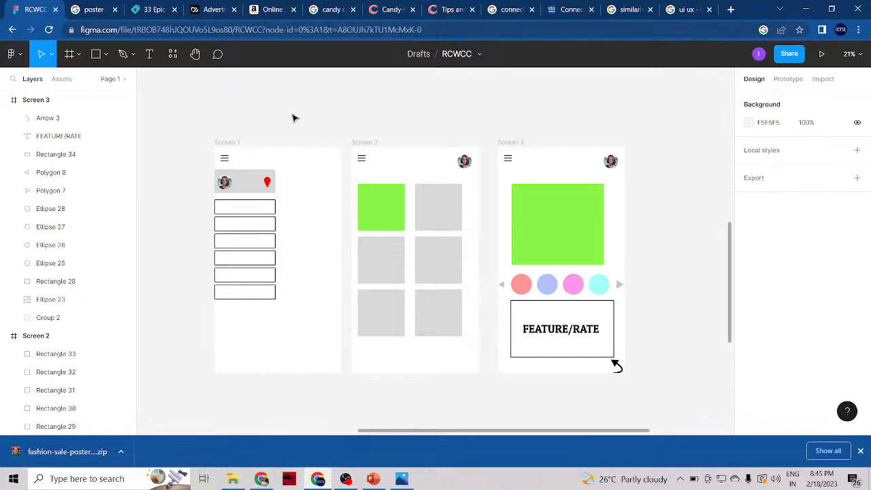
pyautogui.click(230, 152)
pyautogui.click(230, 153)
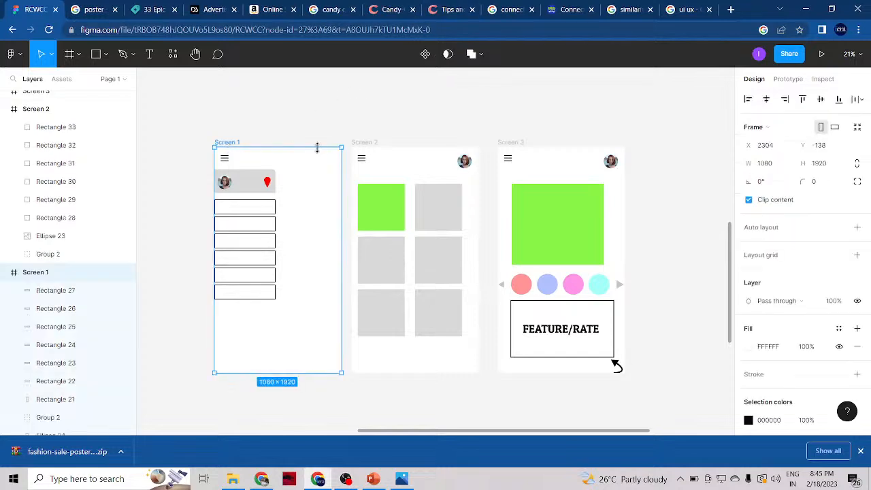
pyautogui.click(371, 146)
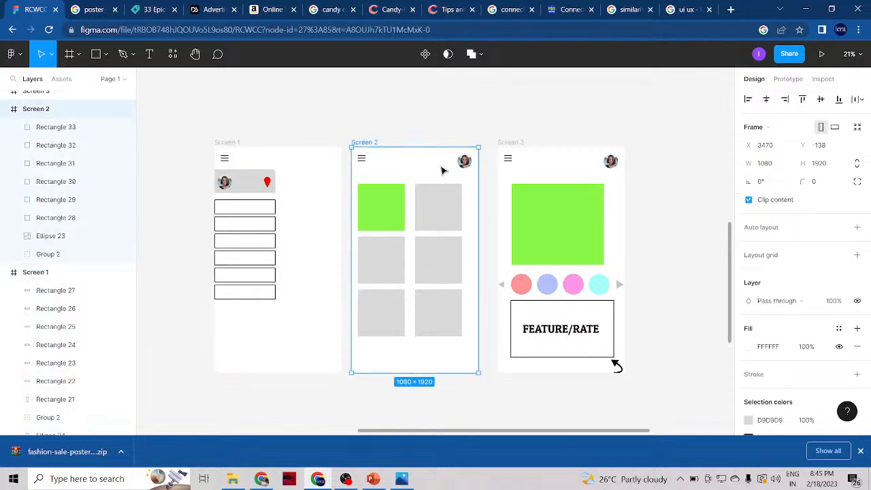
pyautogui.click(505, 144)
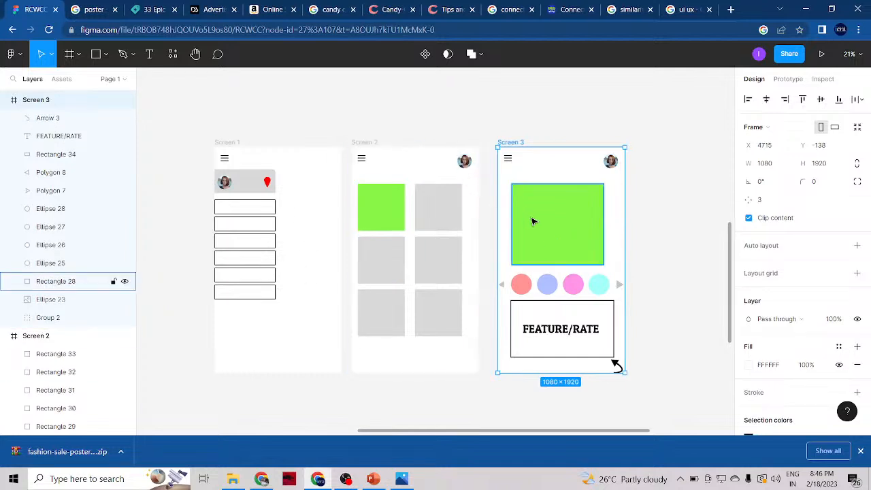
pyautogui.scroll(-3, 535, 230)
pyautogui.moveTo(571, 431); pyautogui.dragTo(636, 430)
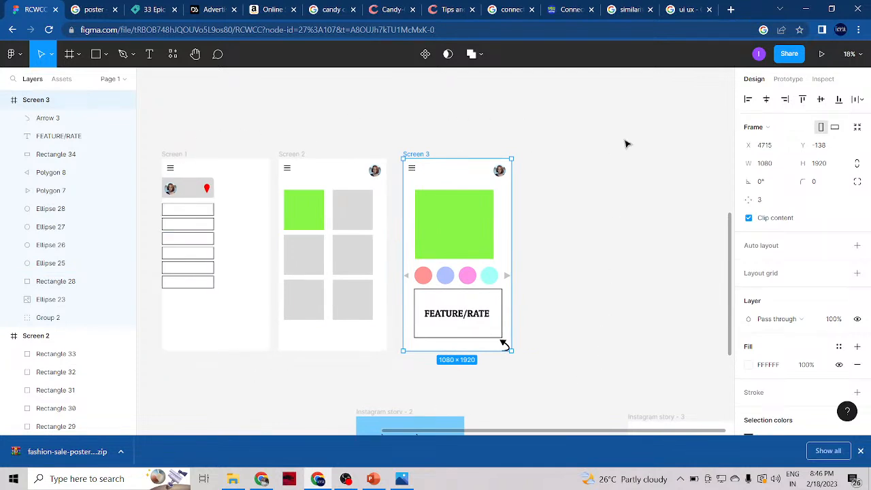
pyautogui.click(583, 381)
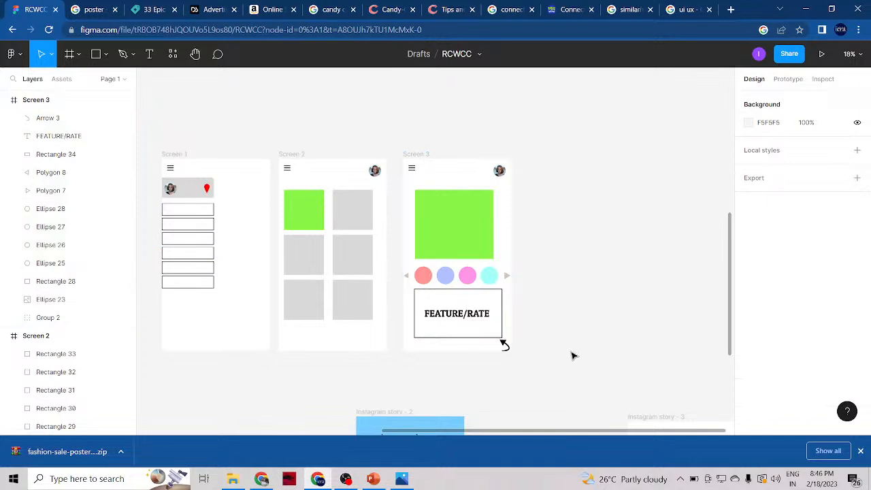
pyautogui.click(418, 157)
pyautogui.click(294, 154)
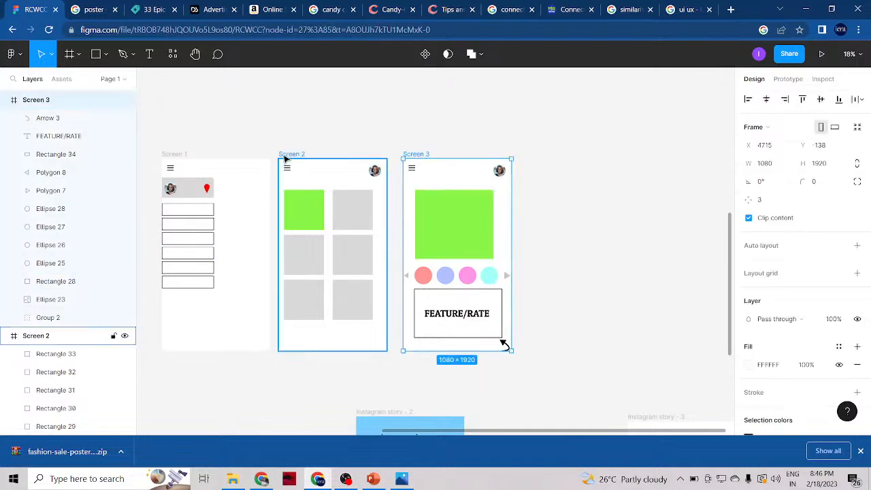
pyautogui.scroll(-3, 581, 269)
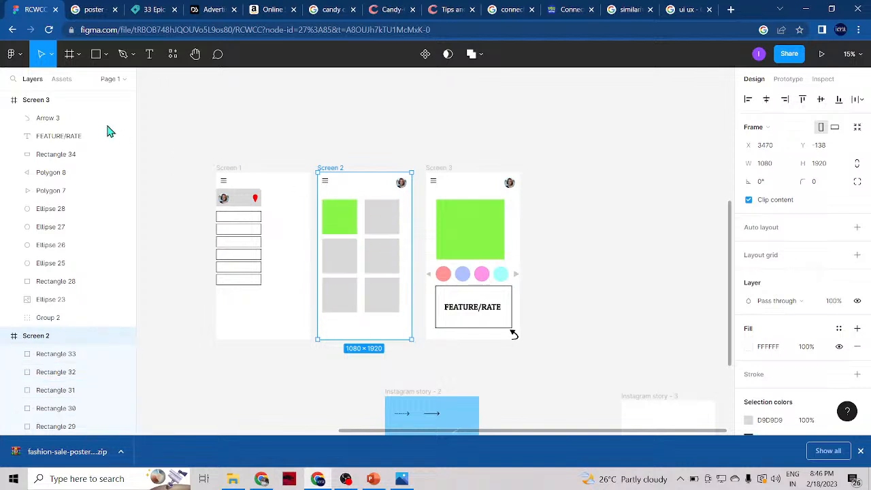
# Draw a narrow vertical rectangle about 59 × 1295 along the right of Screen 2's grid.
pyautogui.click(108, 58)
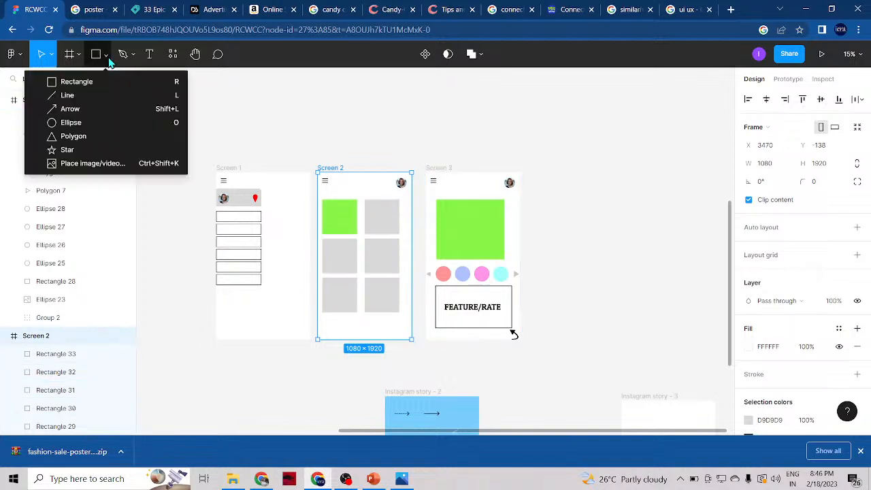
pyautogui.click(72, 96)
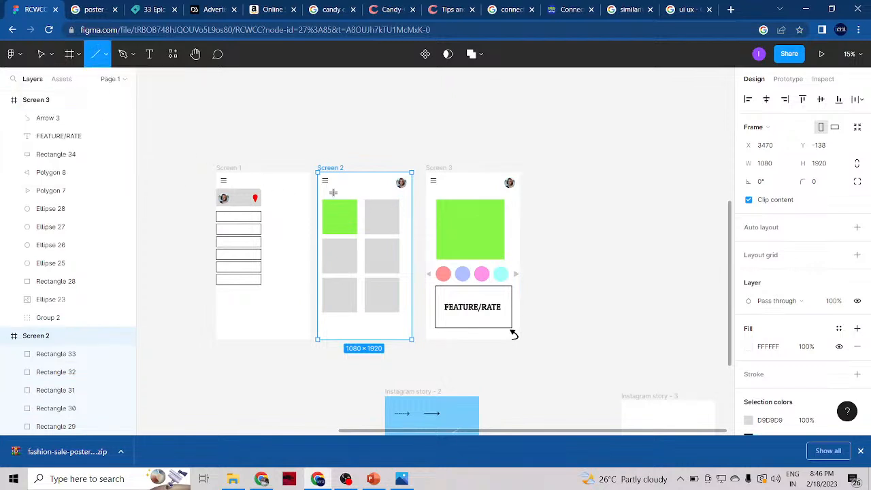
pyautogui.click(107, 57)
pyautogui.click(71, 80)
pyautogui.moveTo(406, 199); pyautogui.dragTo(411, 314)
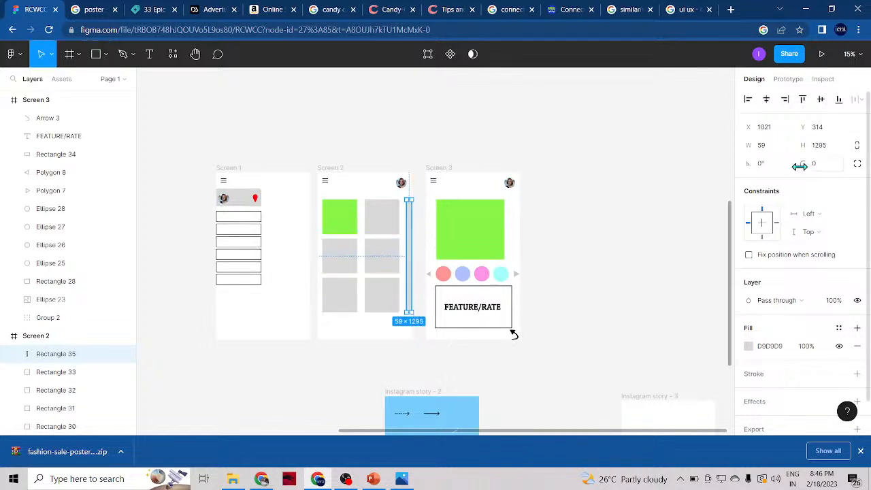
# Set the corner radius of Screen 2's narrow vertical rectangle to 69.
pyautogui.scroll(3, 398, 232)
pyautogui.scroll(3, 400, 233)
pyautogui.scroll(-3, 445, 194)
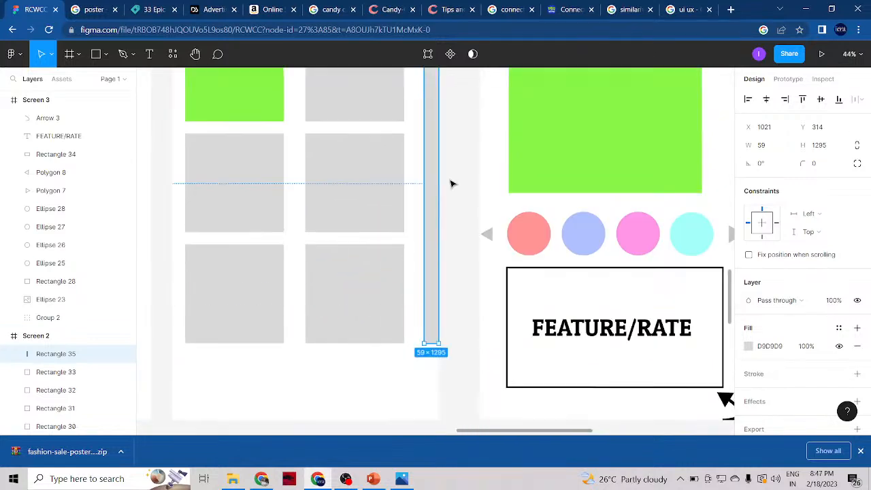
pyautogui.scroll(1, 451, 183)
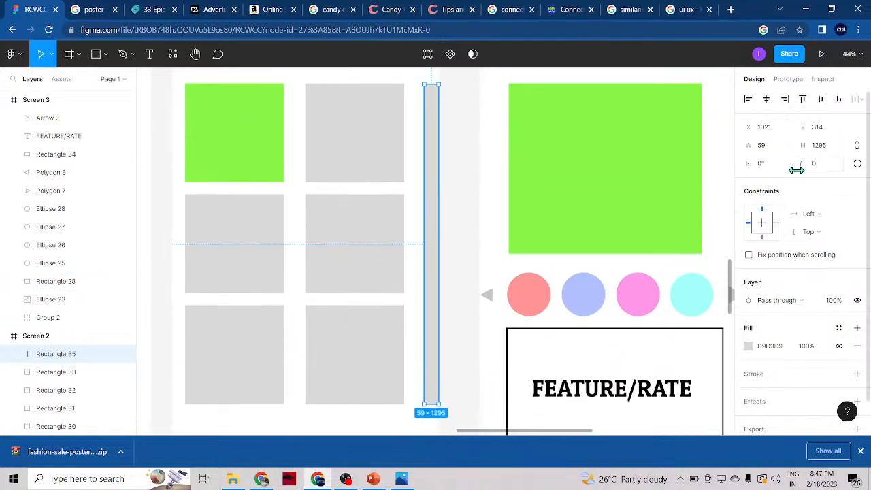
pyautogui.moveTo(794, 170); pyautogui.dragTo(715, 174)
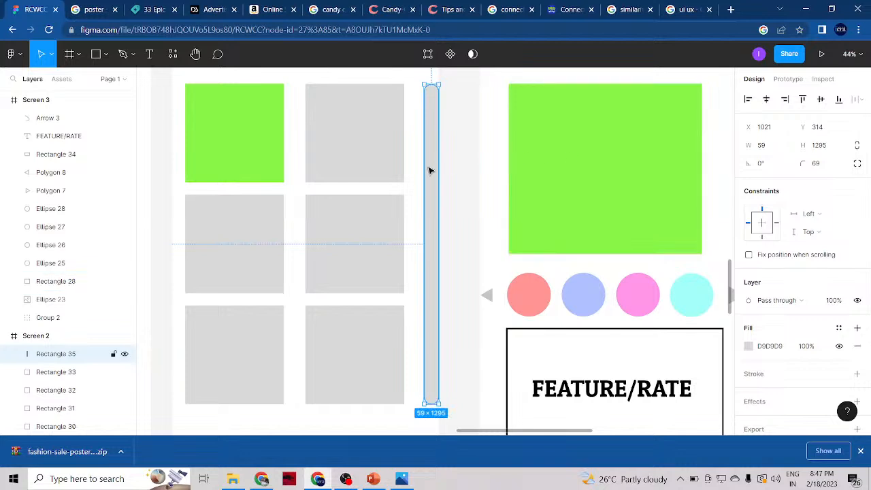
# Narrow Screen 2's rounded vertical bar to about 30 wide and overlay a copy shortened to about 304 tall at its upper end.
pyautogui.moveTo(424, 173); pyautogui.dragTo(434, 181)
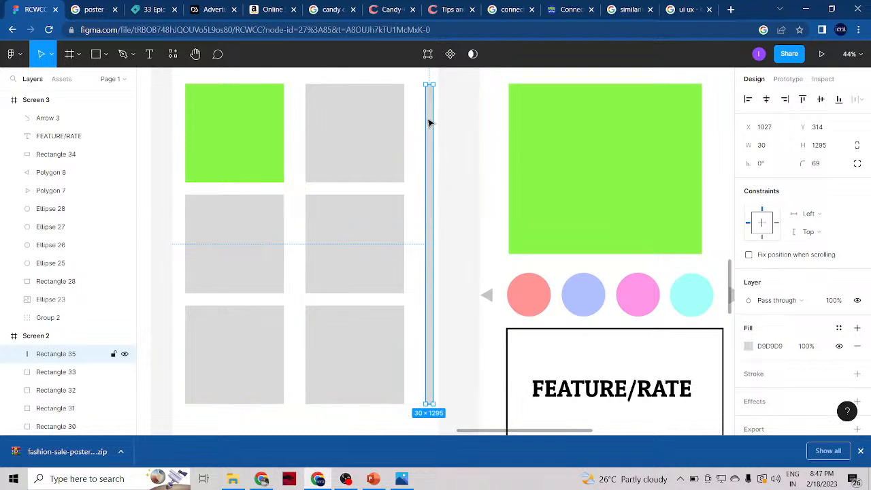
pyautogui.moveTo(429, 122); pyautogui.dragTo(443, 122)
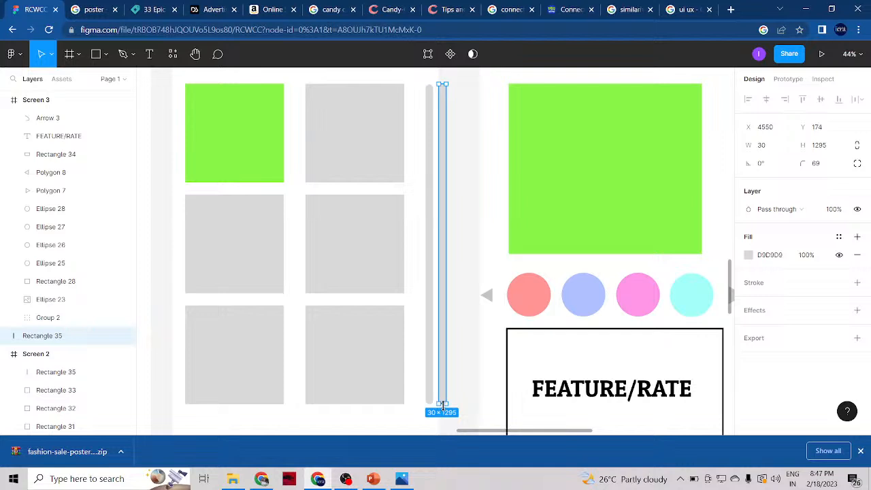
pyautogui.moveTo(442, 404); pyautogui.dragTo(443, 160)
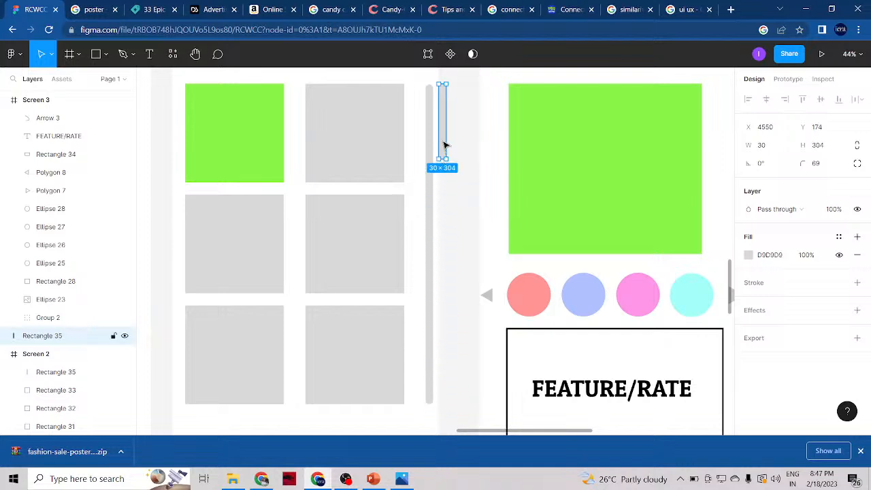
pyautogui.moveTo(443, 126); pyautogui.dragTo(435, 130)
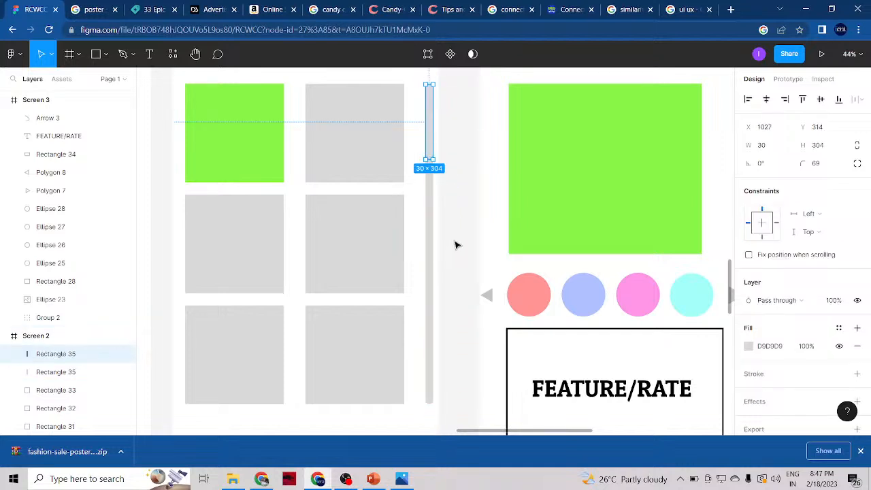
# Set the fill of Screen 2's short scroll handle to dark grey 3C3C3C.
pyautogui.click(749, 346)
pyautogui.moveTo(678, 230); pyautogui.dragTo(572, 270)
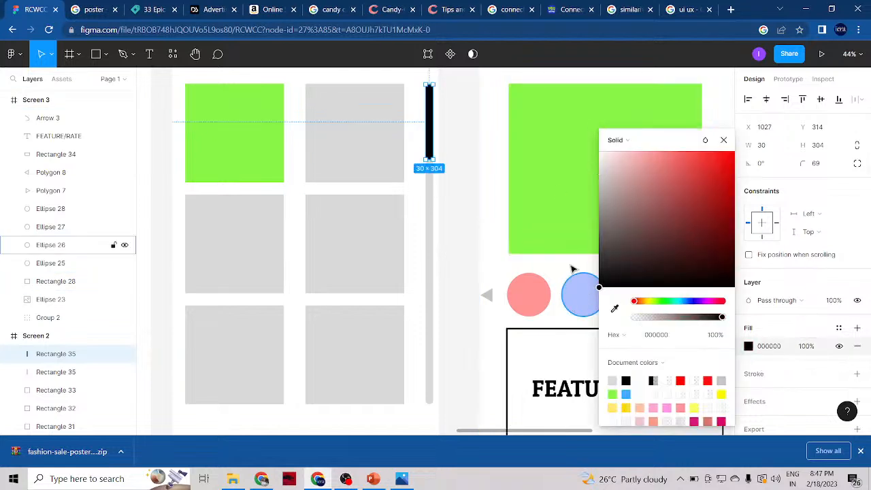
pyautogui.click(599, 257)
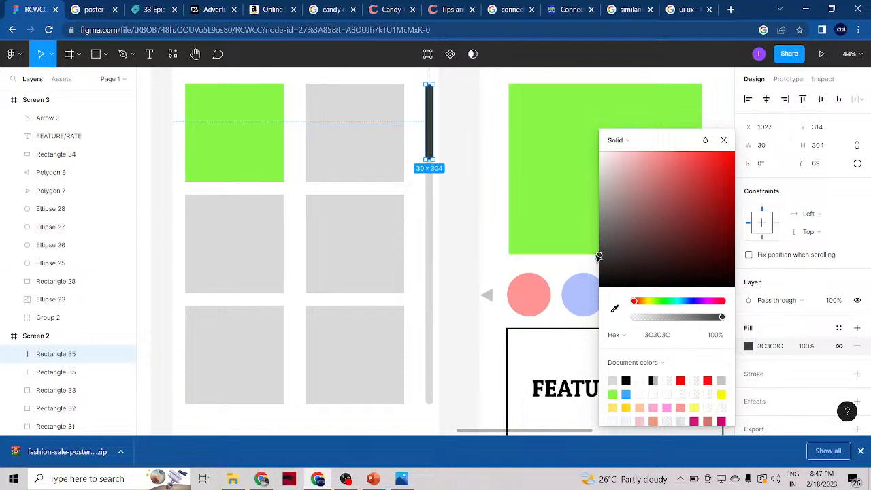
pyautogui.click(722, 141)
pyautogui.click(484, 241)
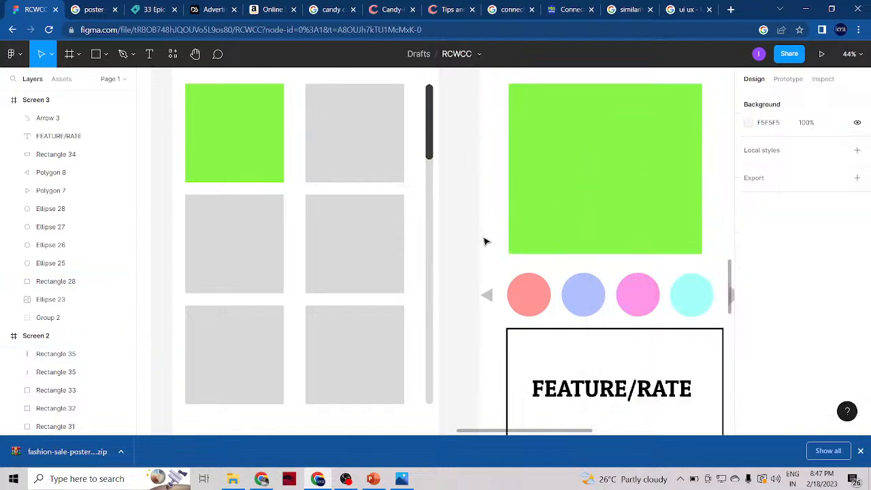
# Examine the buttons and icons of the Levels game interface image above the mockup screens.
pyautogui.scroll(-5, 484, 241)
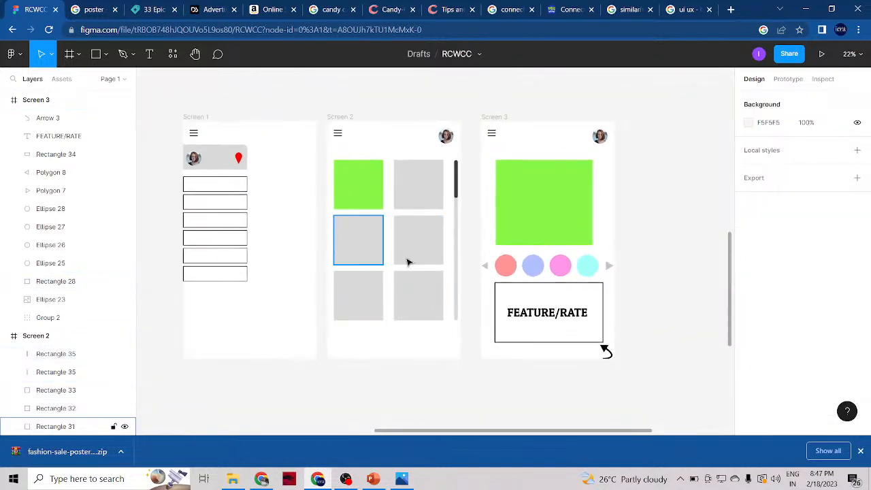
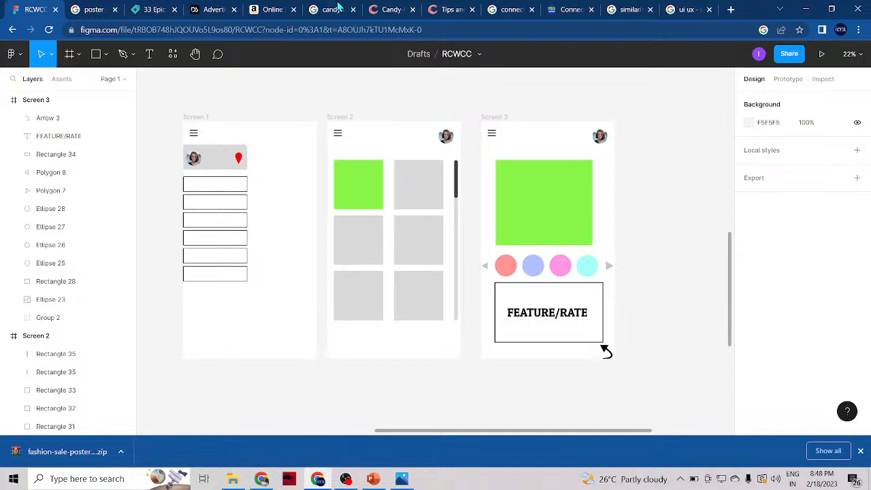
pyautogui.scroll(-3, 676, 293)
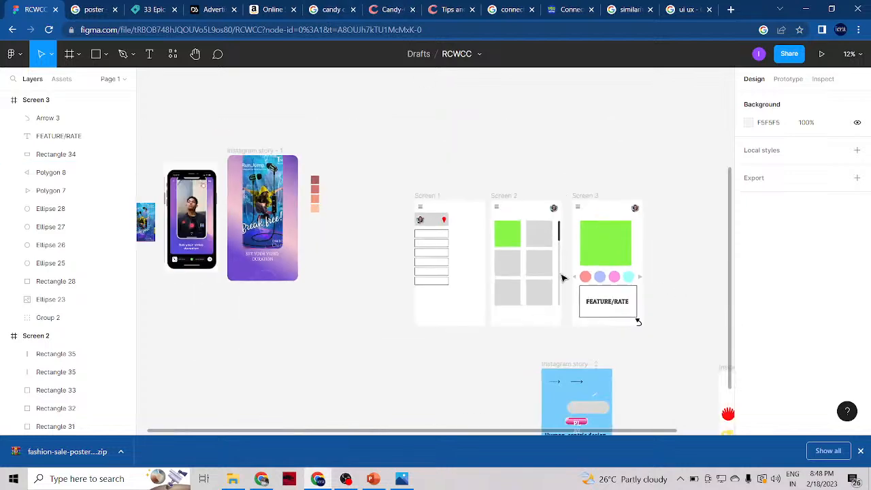
pyautogui.scroll(-2, 663, 352)
pyautogui.scroll(4, 670, 348)
pyautogui.scroll(2, 670, 348)
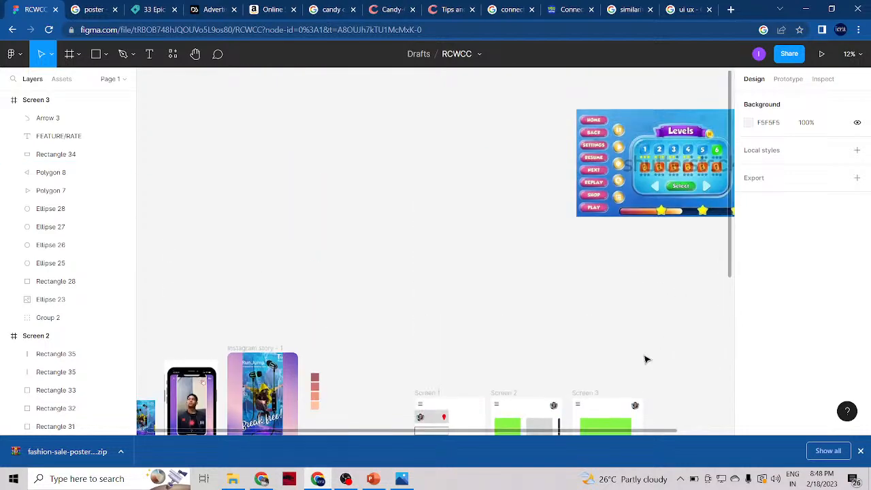
pyautogui.moveTo(578, 430); pyautogui.dragTo(735, 431)
pyautogui.scroll(3, 503, 136)
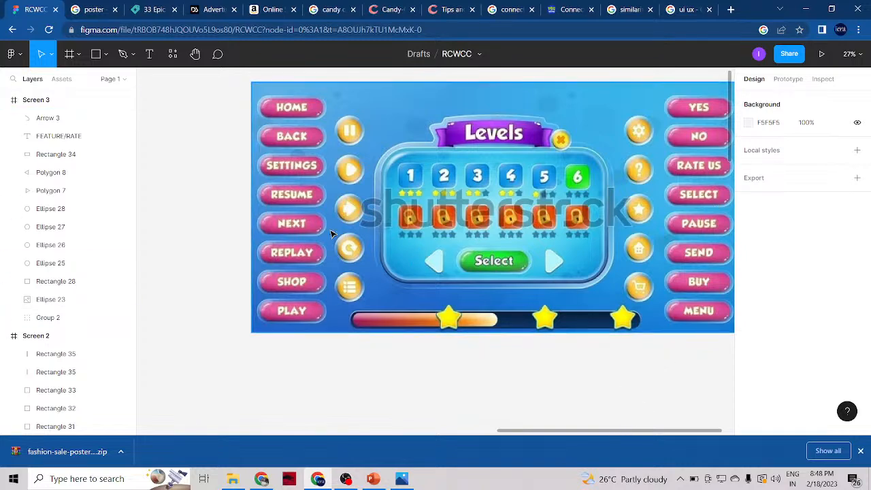
pyautogui.scroll(-3, 345, 243)
pyautogui.scroll(2, 346, 243)
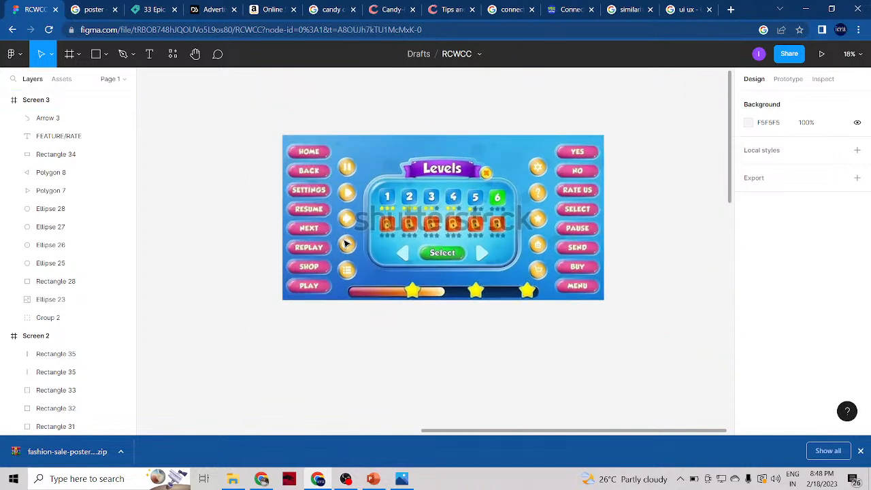
# Review the Screen 1, Screen 2 and Screen 3 layouts against the Levels game interface image.
pyautogui.scroll(-6, 346, 243)
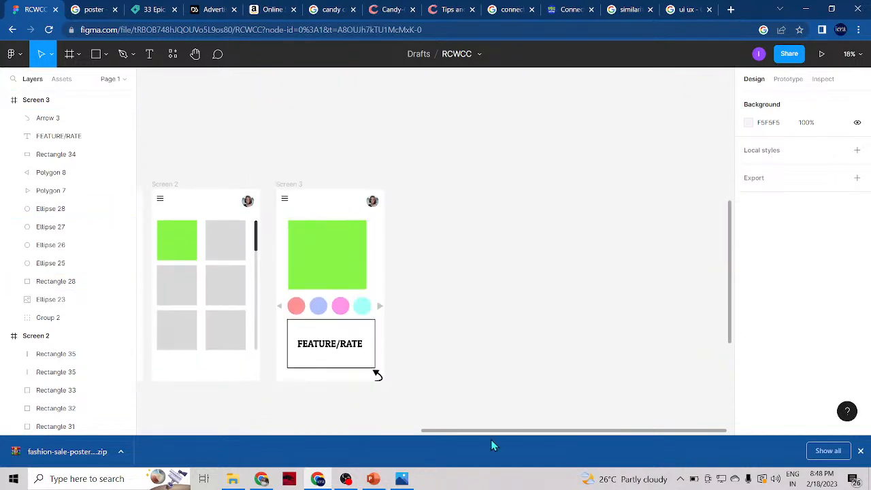
pyautogui.moveTo(466, 433); pyautogui.dragTo(379, 428)
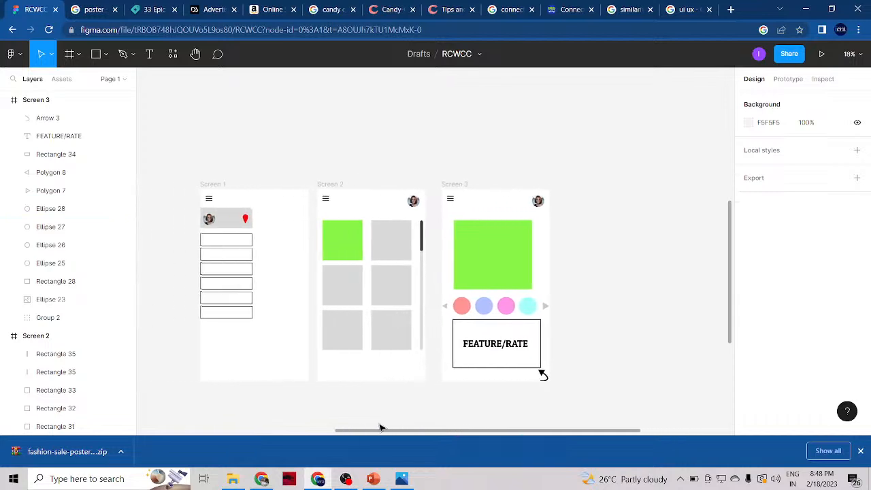
pyautogui.scroll(-3, 336, 310)
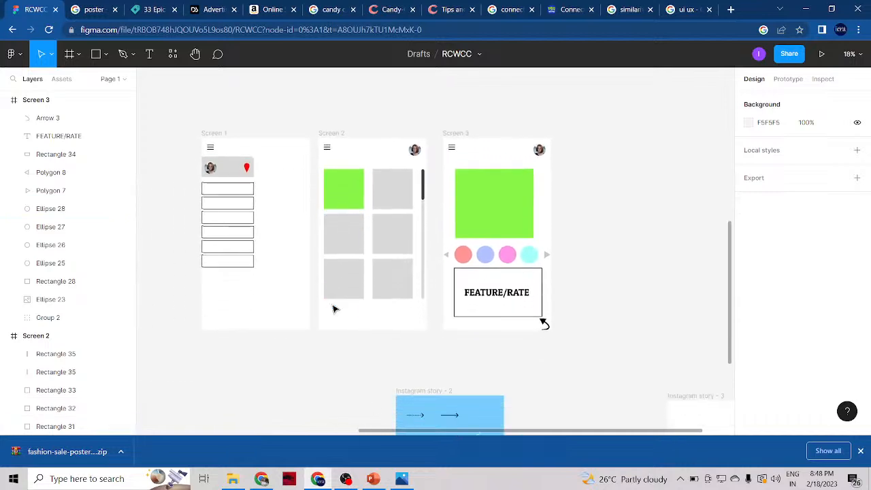
pyautogui.scroll(2, 333, 310)
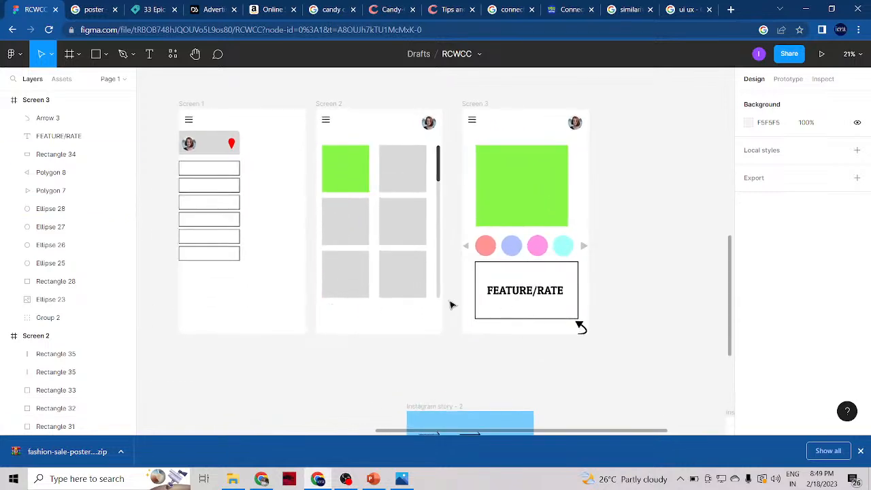
pyautogui.scroll(2, 438, 315)
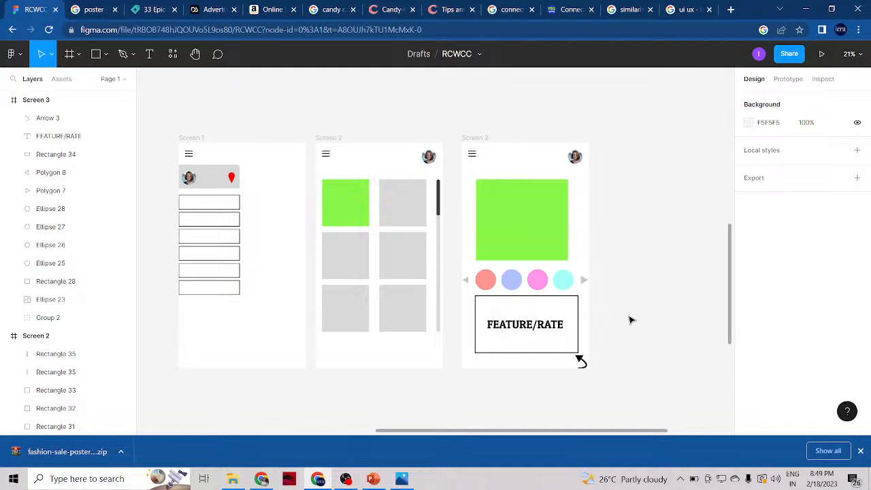
pyautogui.scroll(10, 685, 142)
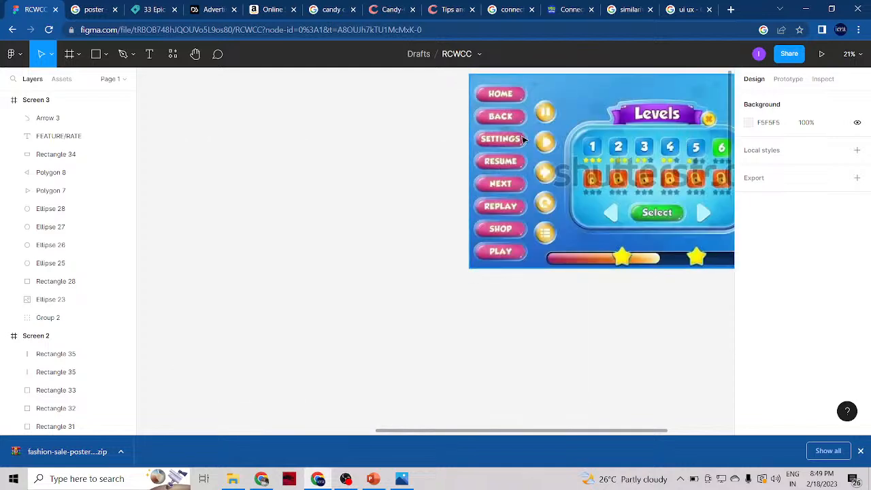
pyautogui.scroll(-10, 470, 350)
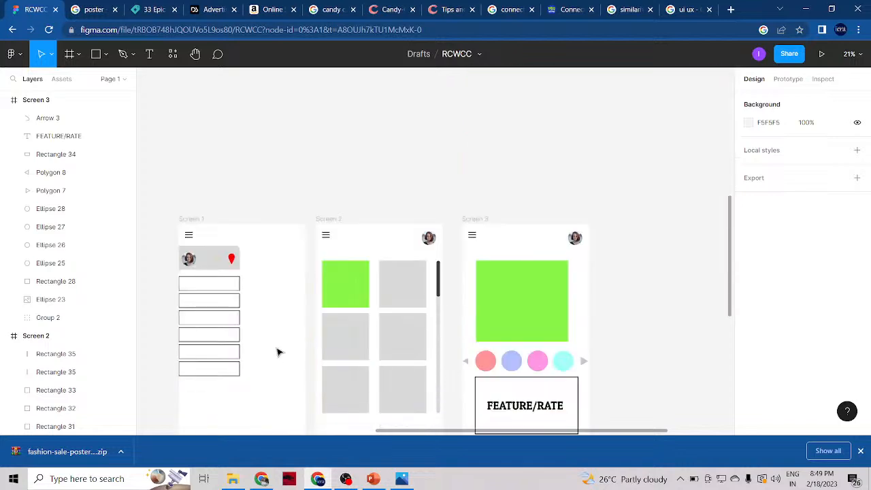
pyautogui.scroll(-1, 218, 263)
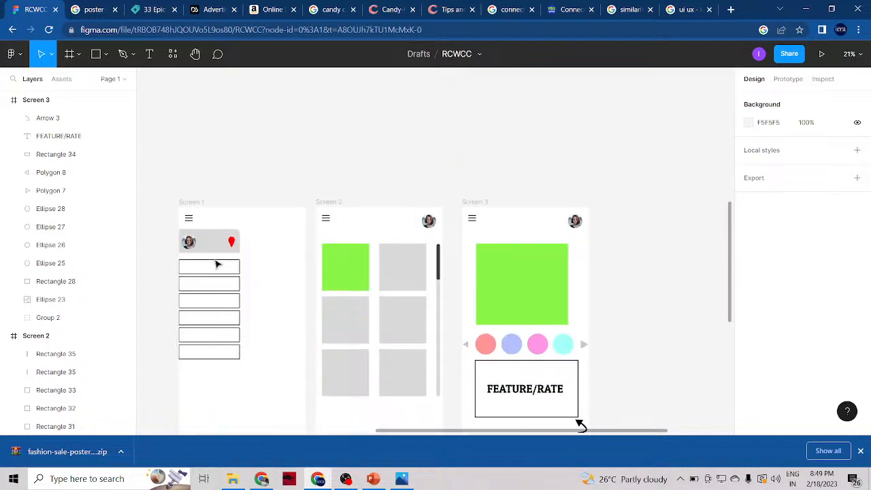
pyautogui.scroll(-1, 205, 330)
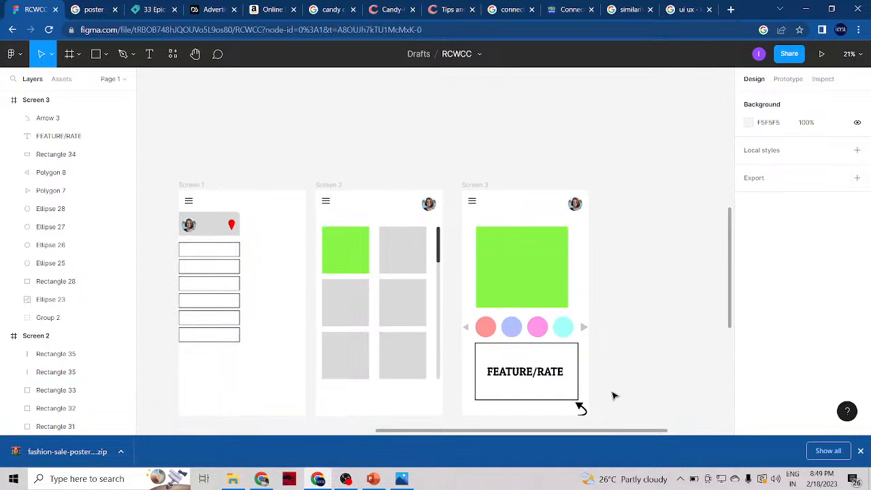
pyautogui.scroll(-1, 613, 395)
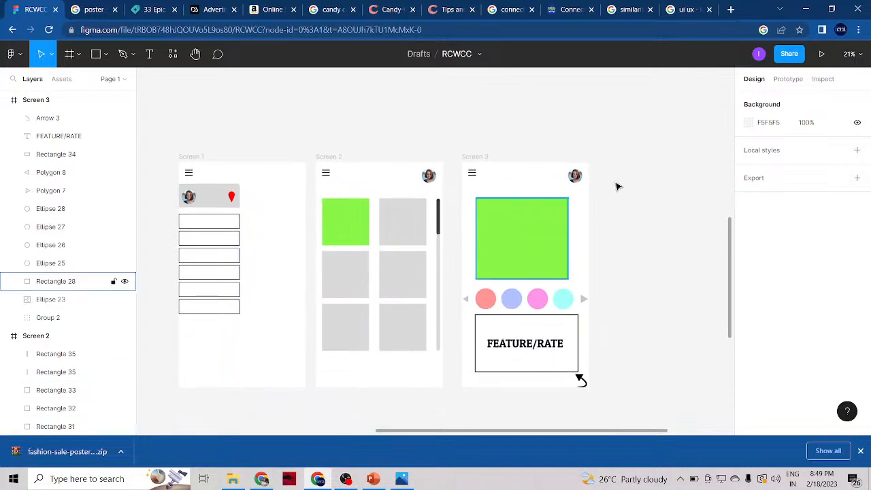
# Switch to prototyping and link Screen 1's hamburger menu icon to the grey profile header, Rectangle 20, with an on-click Scroll to interaction.
pyautogui.click(788, 79)
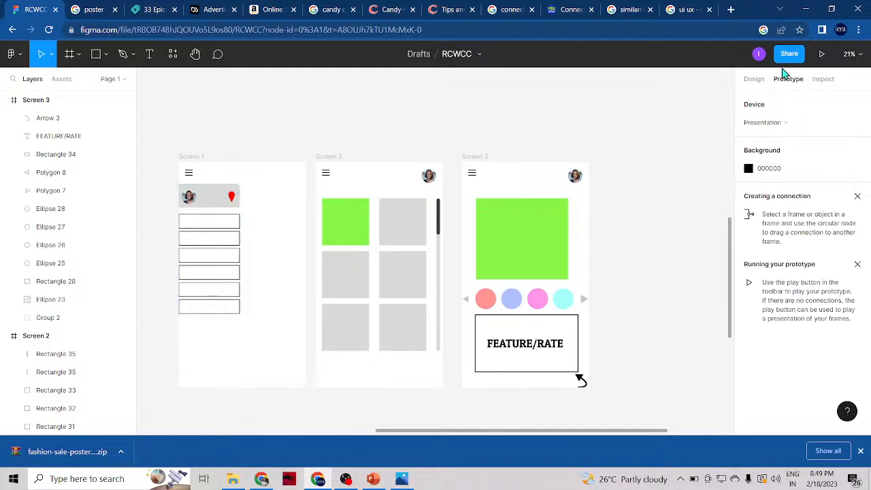
pyautogui.click(755, 80)
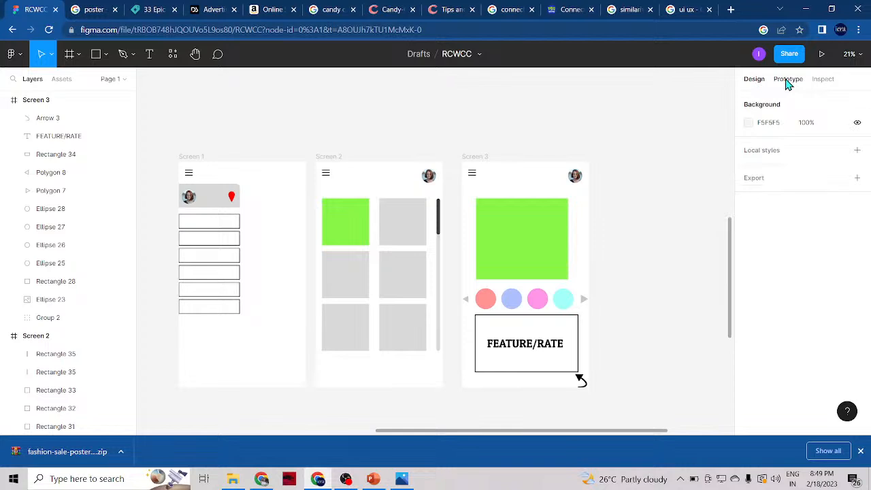
pyautogui.click(787, 80)
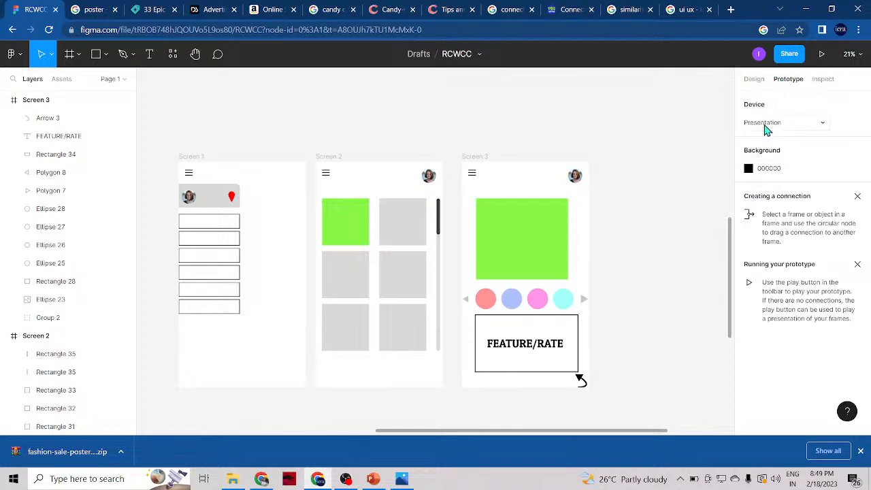
pyautogui.scroll(-2, 400, 228)
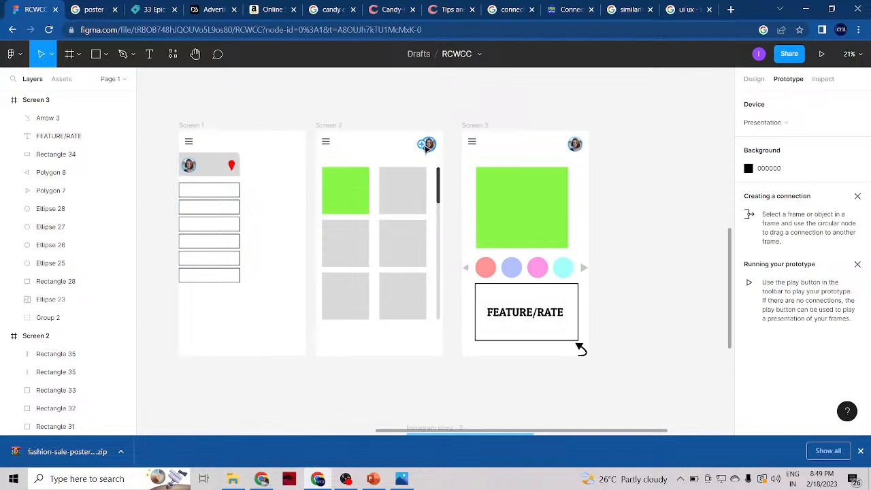
pyautogui.click(190, 144)
pyautogui.moveTo(191, 147); pyautogui.dragTo(205, 163)
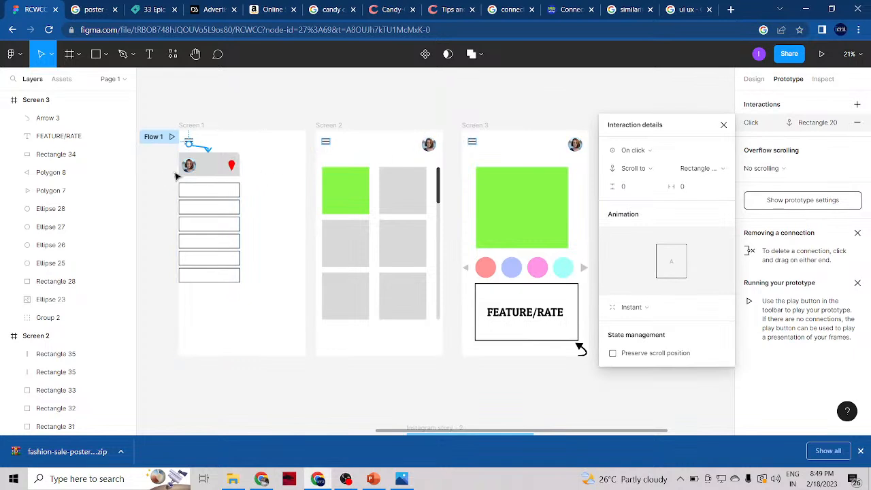
# Link Screen 2's profile picture to the Screen 1 frame with an on-click Navigate to interaction.
pyautogui.click(190, 167)
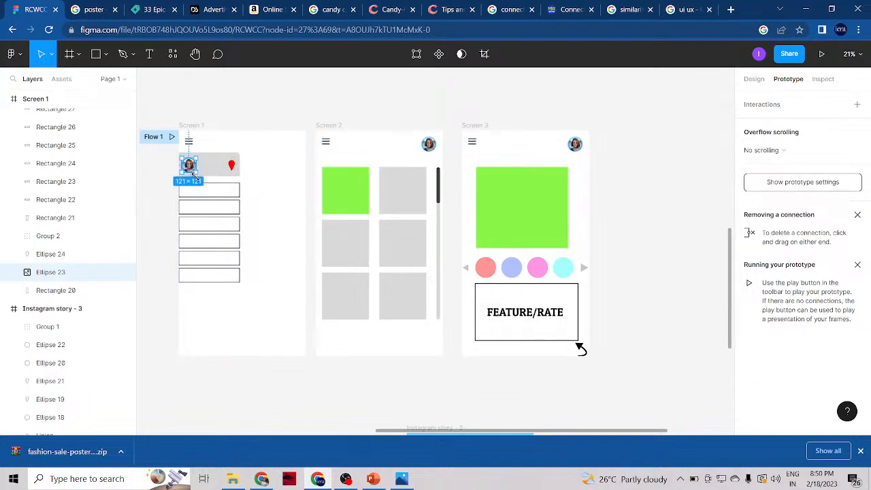
pyautogui.click(429, 144)
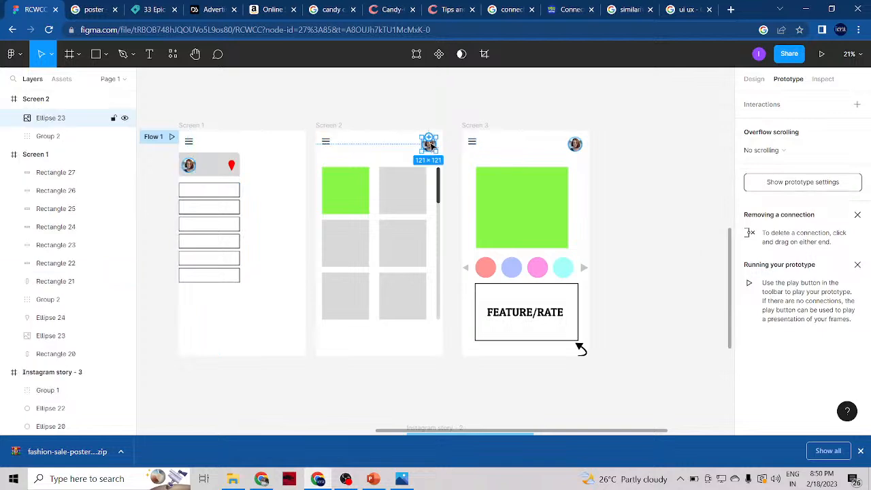
pyautogui.moveTo(429, 155); pyautogui.dragTo(266, 190)
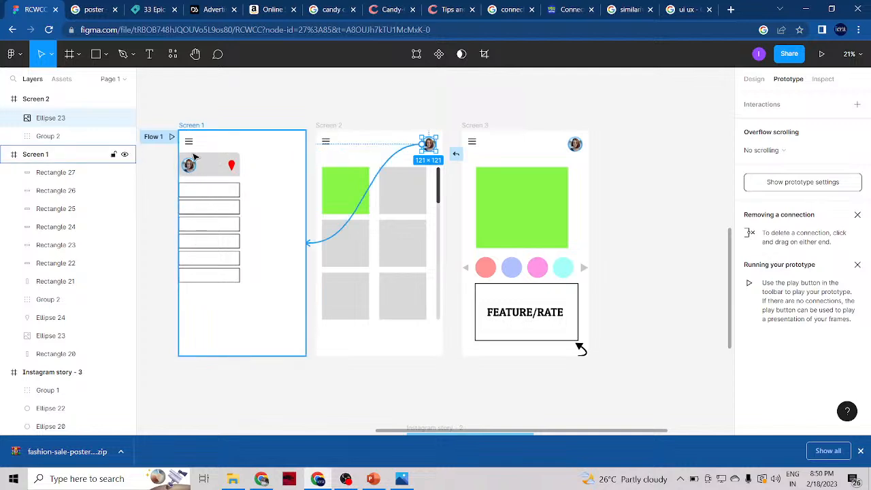
pyautogui.moveTo(199, 187); pyautogui.dragTo(225, 220)
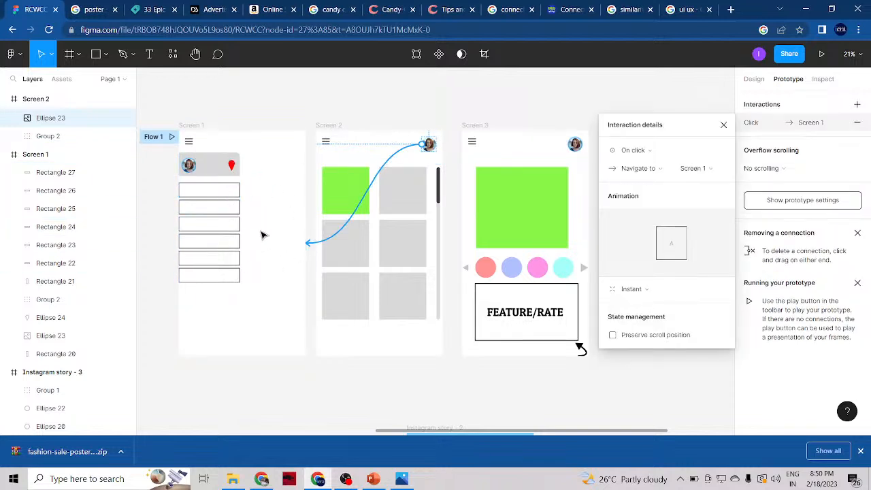
# Link Screen 2's green square to the Screen 3 frame with an on-click Navigate to interaction.
pyautogui.click(345, 185)
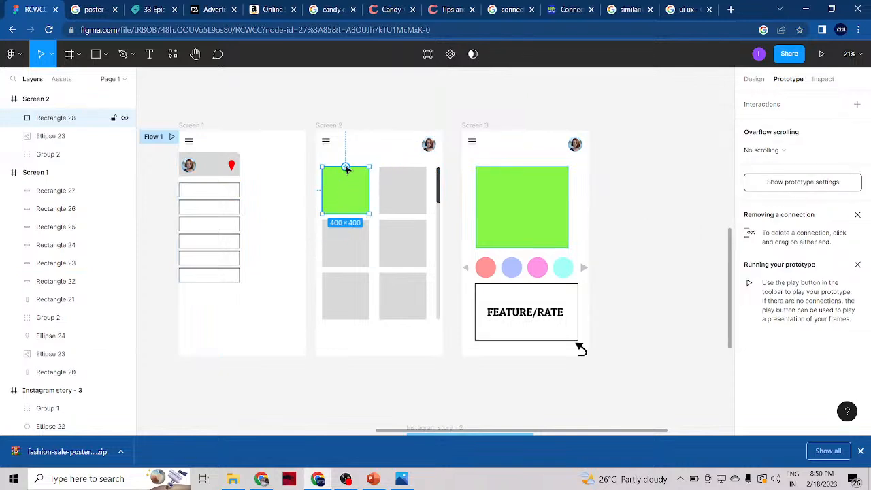
pyautogui.moveTo(345, 167); pyautogui.dragTo(507, 205)
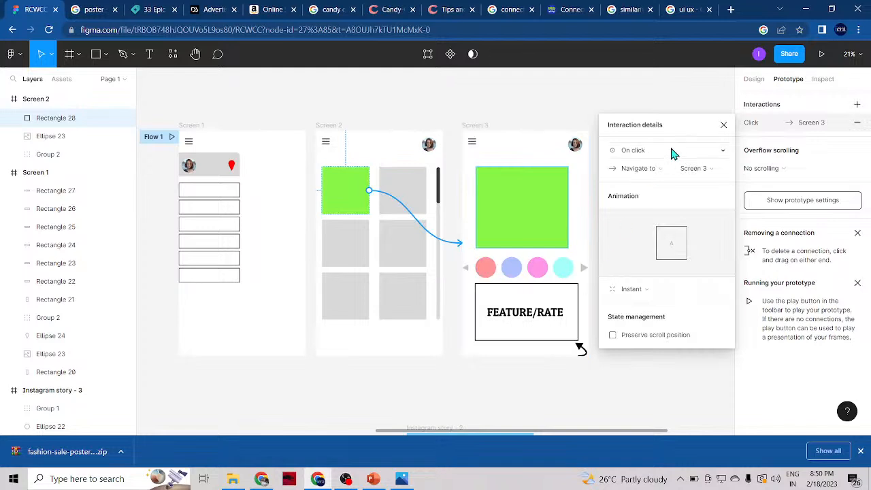
pyautogui.click(724, 124)
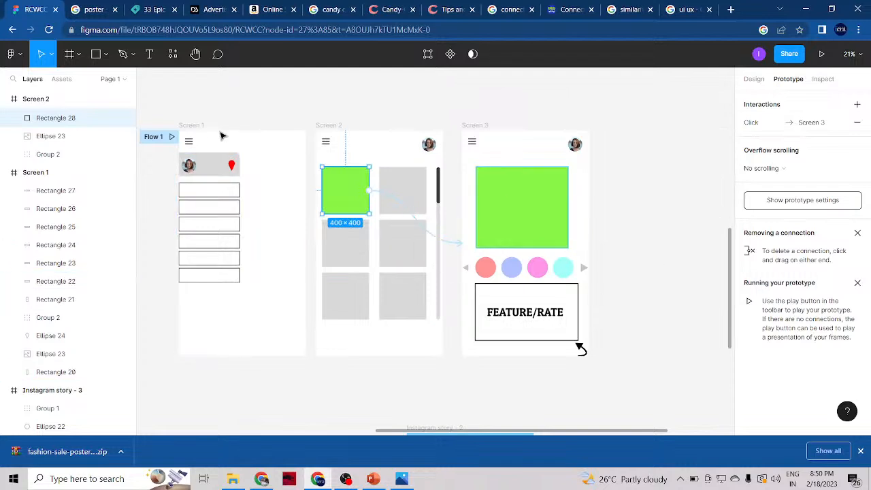
# Preview Flow 1 from the Screen 1 frame and return to the design file.
pyautogui.click(196, 129)
pyautogui.click(172, 137)
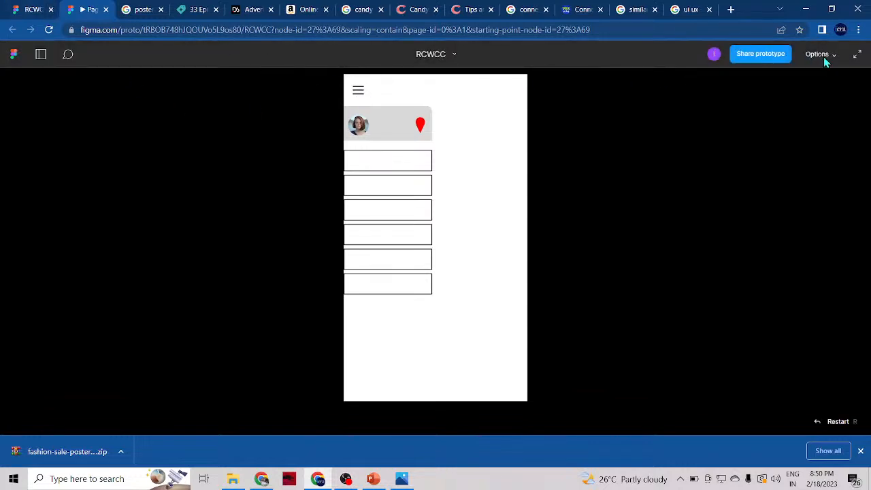
pyautogui.click(823, 56)
pyautogui.click(823, 56)
pyautogui.click(28, 10)
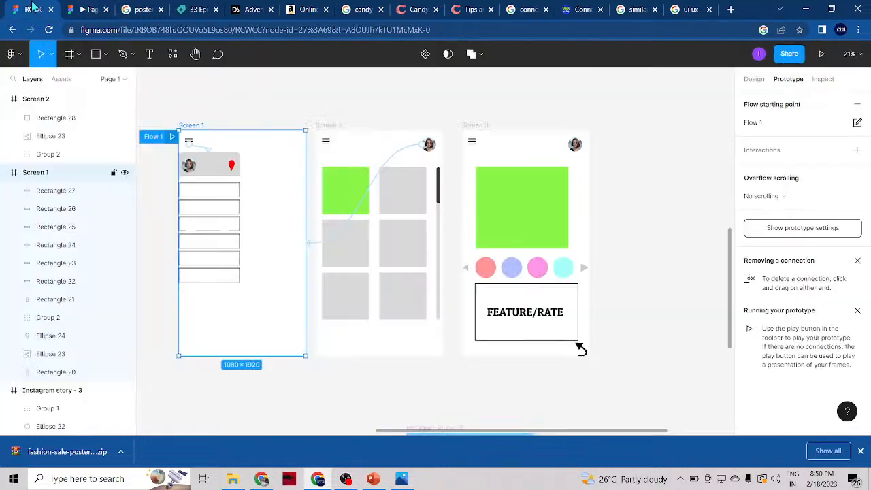
# Preview the prototype from Screen 2, follow the green square's link to Screen 3, and close the preview.
pyautogui.click(347, 127)
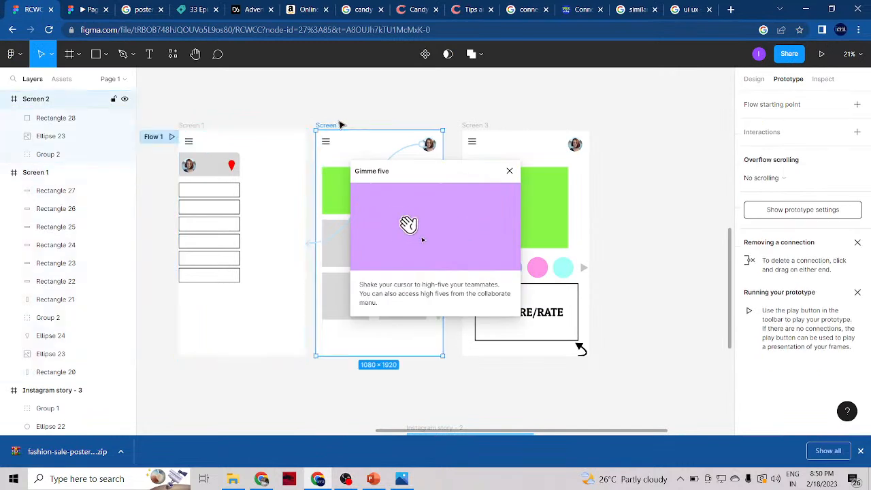
pyautogui.click(821, 56)
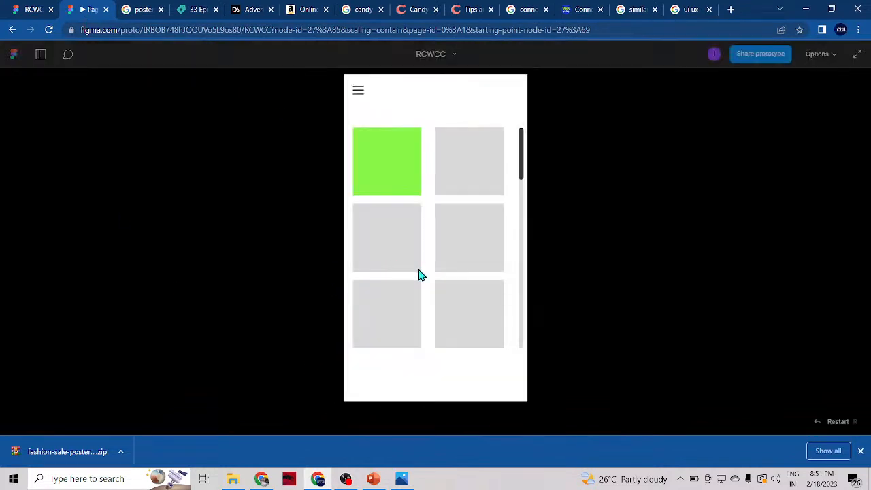
pyautogui.click(376, 144)
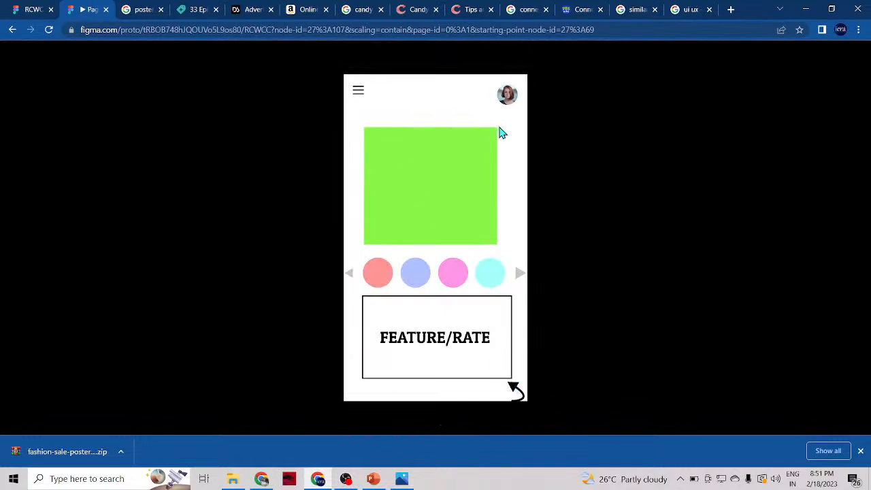
pyautogui.click(106, 10)
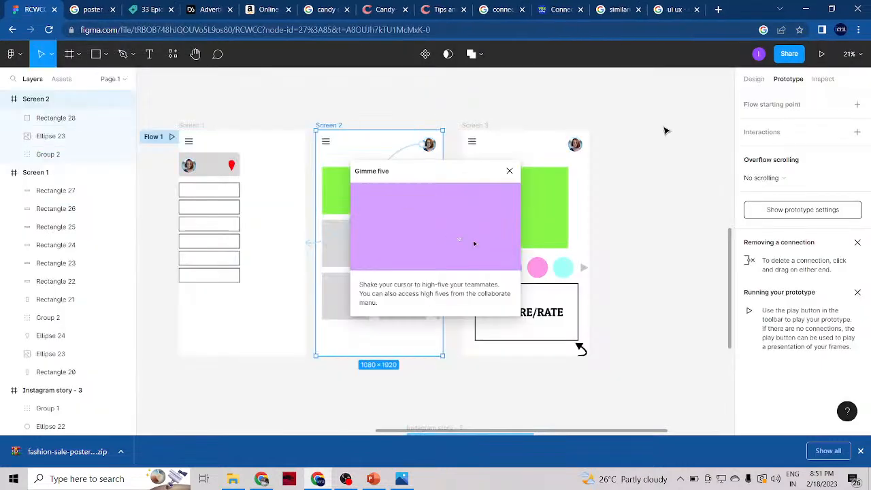
# Test the green square's link again in a preview from Screen 2, return to the design file, and dismiss the Gimme five tip.
pyautogui.click(822, 53)
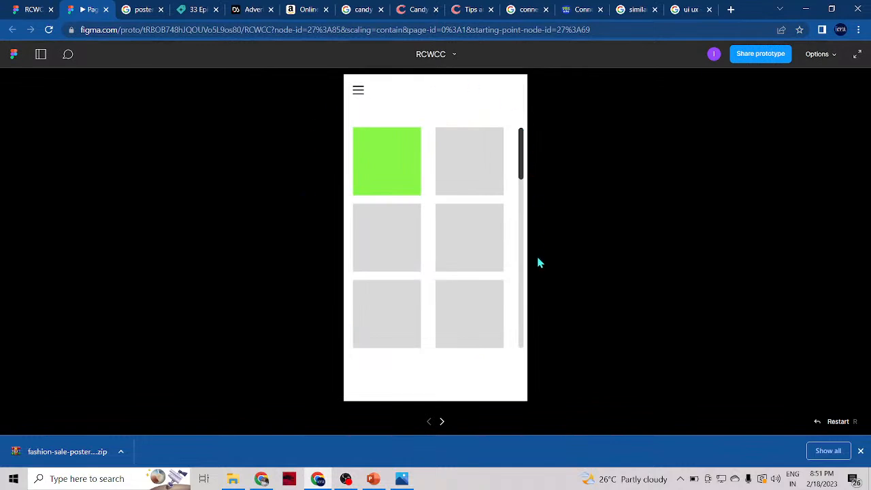
pyautogui.click(381, 165)
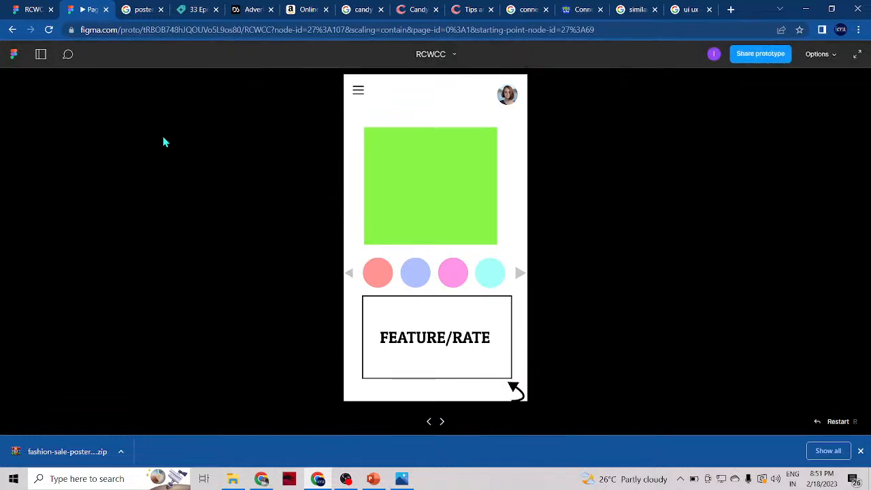
pyautogui.click(33, 10)
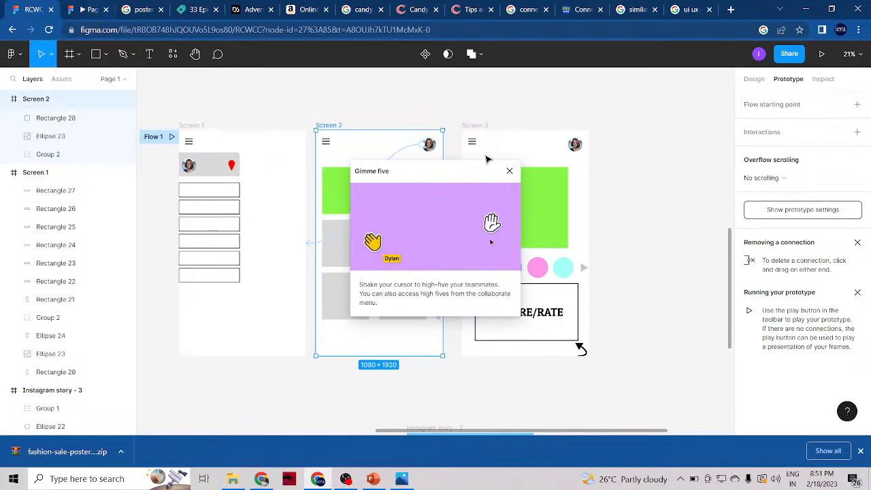
pyautogui.click(508, 172)
pyautogui.click(648, 265)
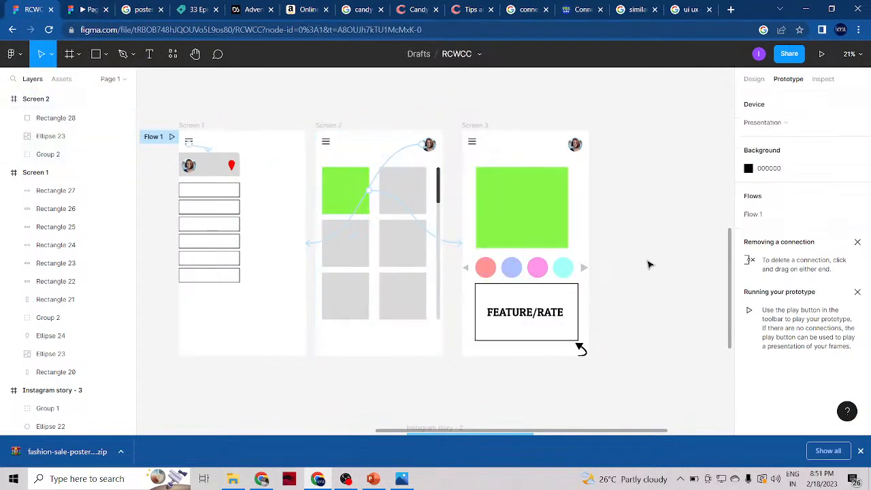
# Move Rectangle 22, the first menu box on Screen 1, down against the upper edge of Rectangle 23.
pyautogui.scroll(-3, 645, 285)
pyautogui.scroll(3, 645, 285)
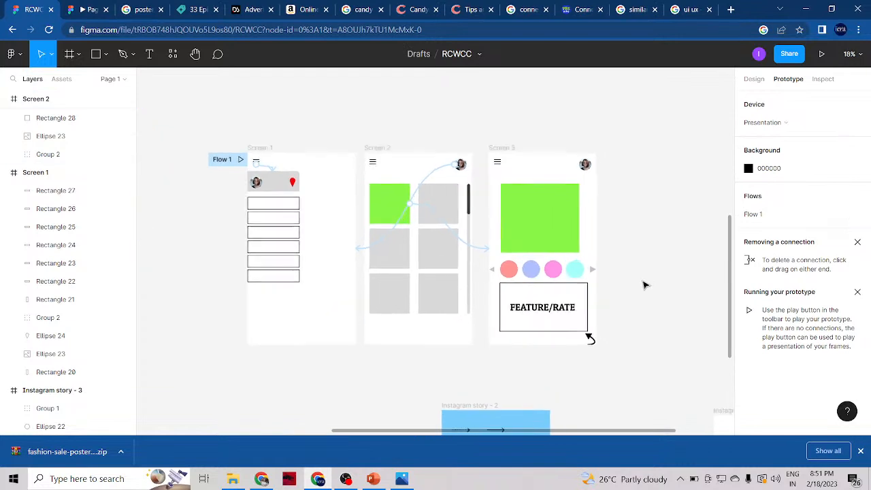
pyautogui.scroll(1, 629, 264)
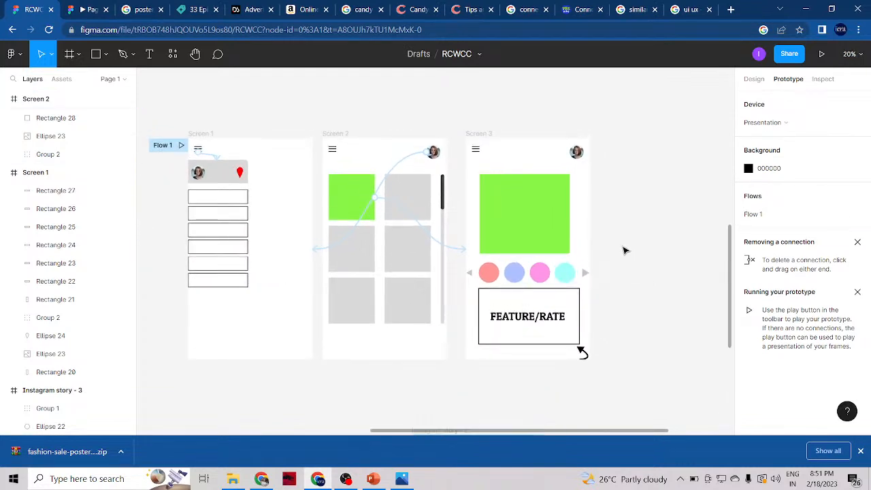
pyautogui.scroll(5, 625, 250)
pyautogui.scroll(-2, 625, 250)
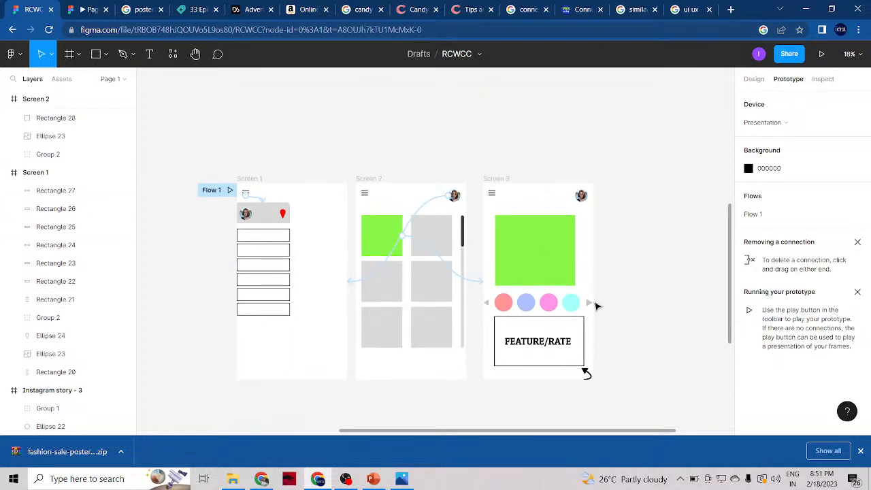
pyautogui.click(257, 237)
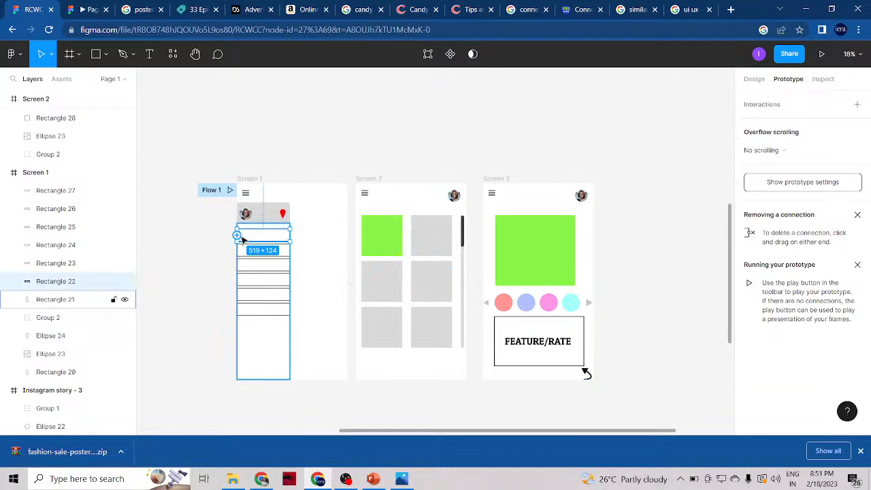
pyautogui.scroll(3, 253, 236)
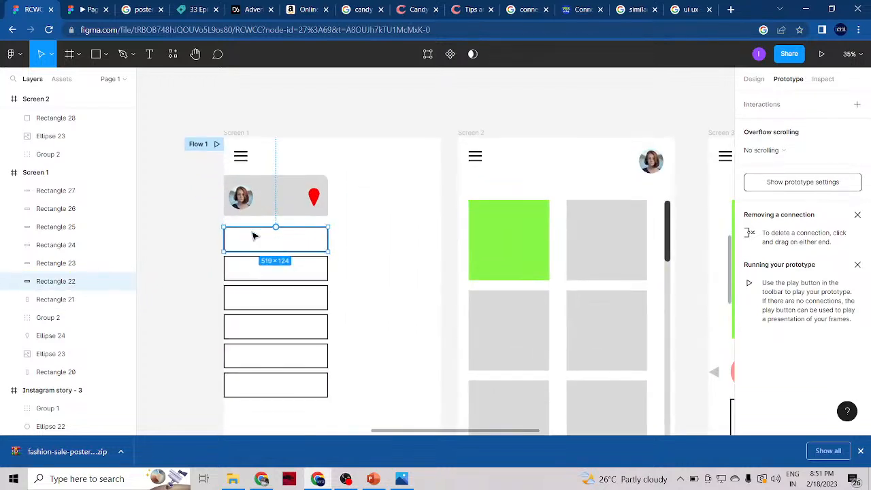
pyautogui.scroll(-2, 252, 238)
pyautogui.scroll(1, 257, 204)
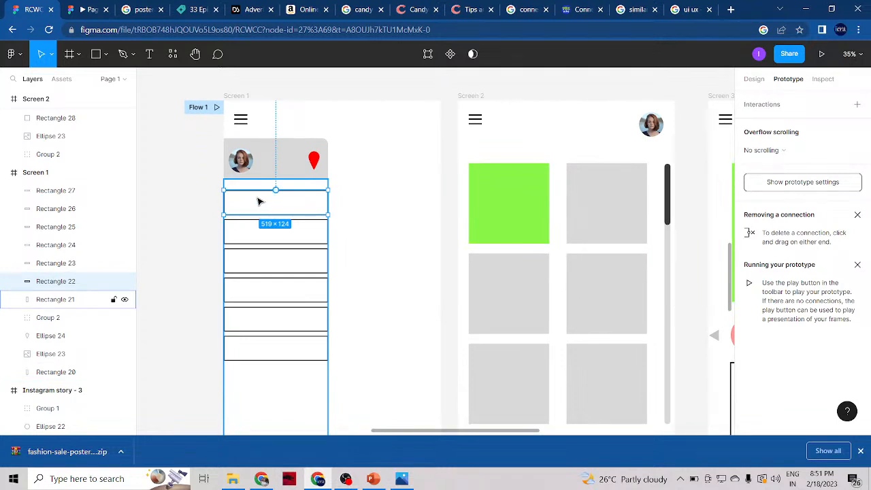
pyautogui.moveTo(252, 204); pyautogui.dragTo(252, 209)
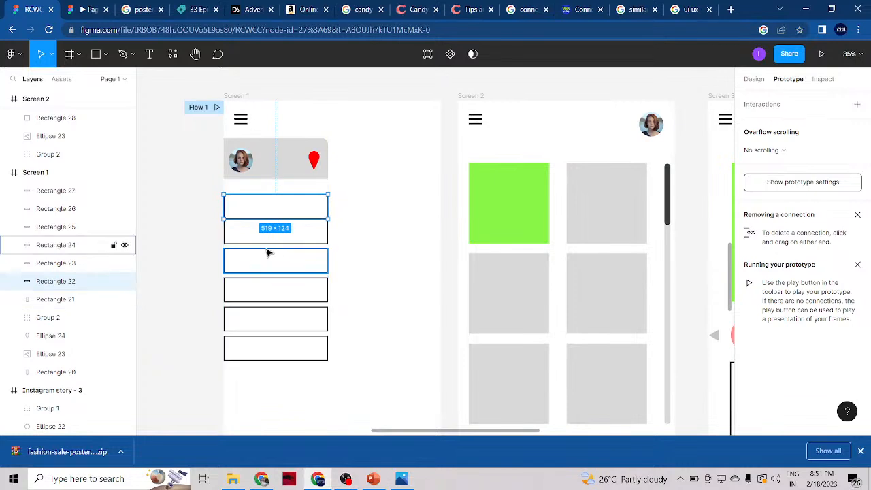
# Move Rectangle 24 and Rectangle 25 up so they stack without gaps beneath Rectangle 23 on Screen 1.
pyautogui.moveTo(264, 262)
pyautogui.mouseDown()
pyautogui.moveTo(266, 252)
pyautogui.moveTo(266, 267)
pyautogui.moveTo(258, 266)
pyautogui.mouseUp()
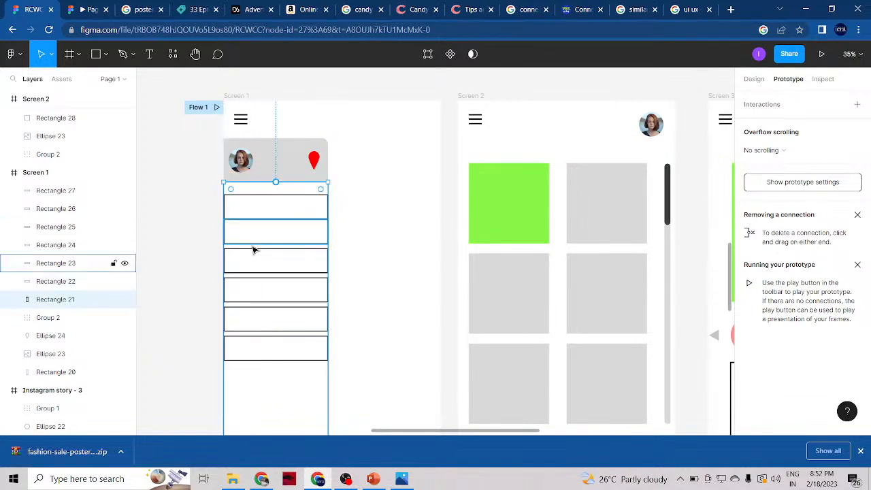
pyautogui.click(254, 256)
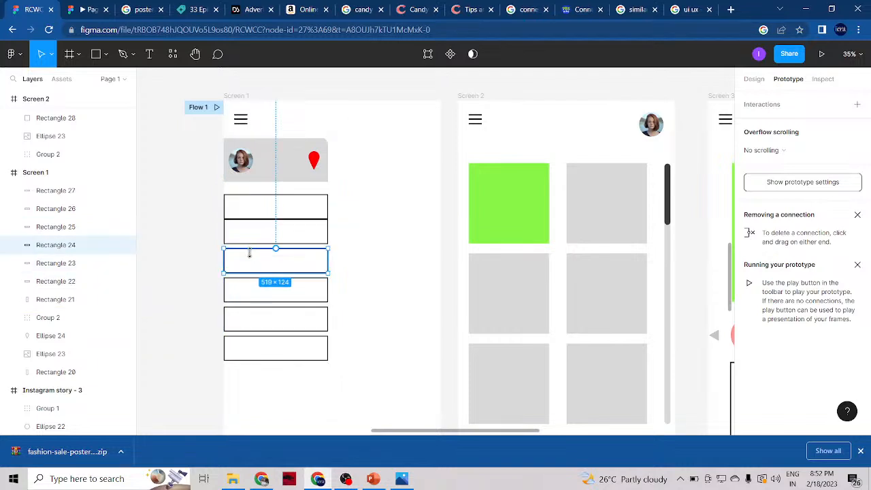
pyautogui.moveTo(251, 261); pyautogui.dragTo(253, 262)
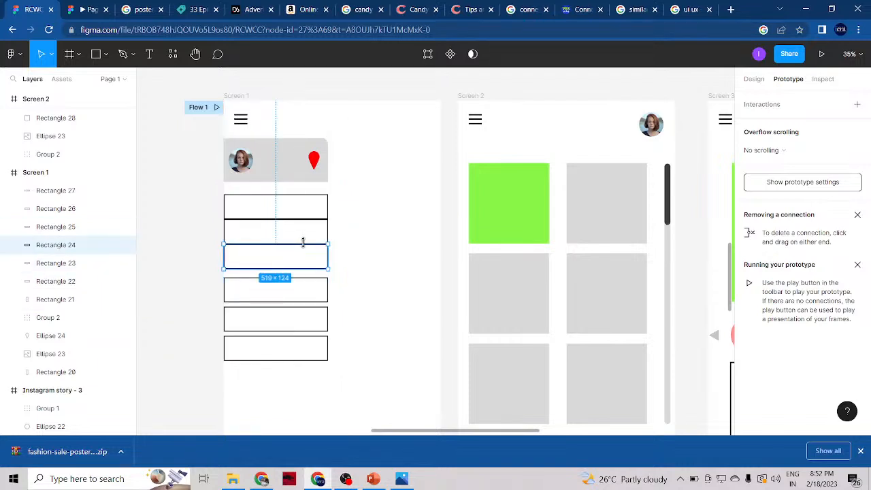
pyautogui.click(397, 271)
pyautogui.scroll(-3, 397, 271)
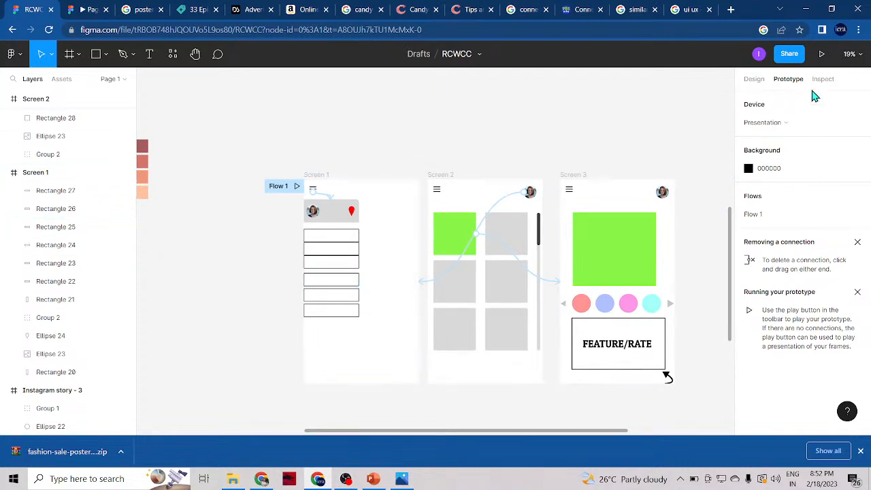
pyautogui.click(756, 82)
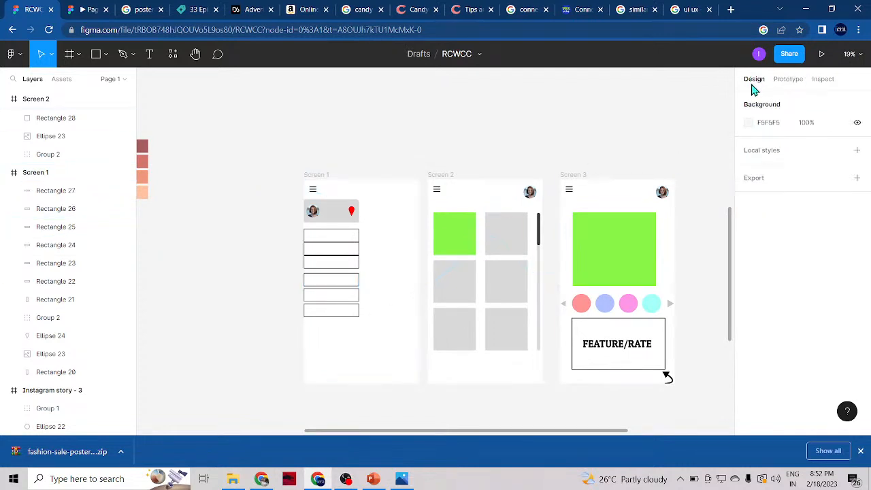
pyautogui.click(328, 278)
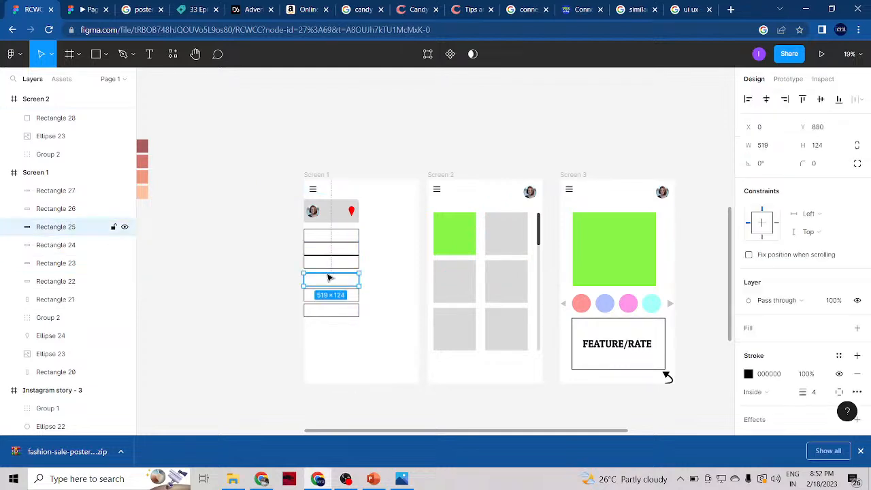
pyautogui.moveTo(328, 278); pyautogui.dragTo(328, 273)
# Fill Rectangle 21, the menu background on Screen 1, with solid grey 9A9A9A.
pyautogui.click(343, 226)
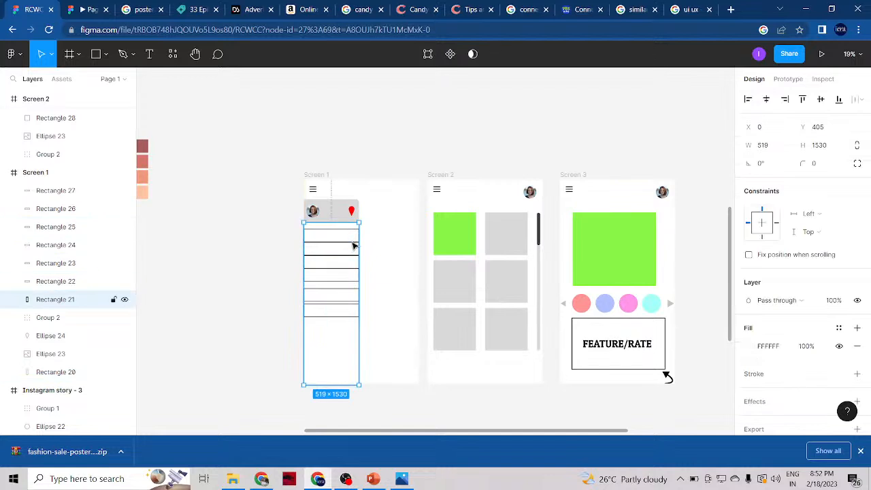
pyautogui.click(749, 346)
pyautogui.moveTo(650, 216); pyautogui.dragTo(580, 204)
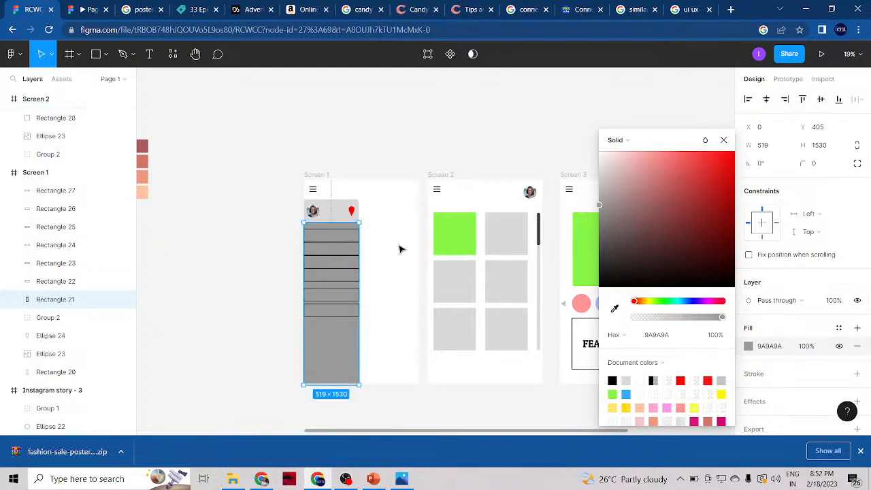
# Change the Screen 1 frame's fill to a linear gradient with a red FF0202 start stop.
pyautogui.click(323, 177)
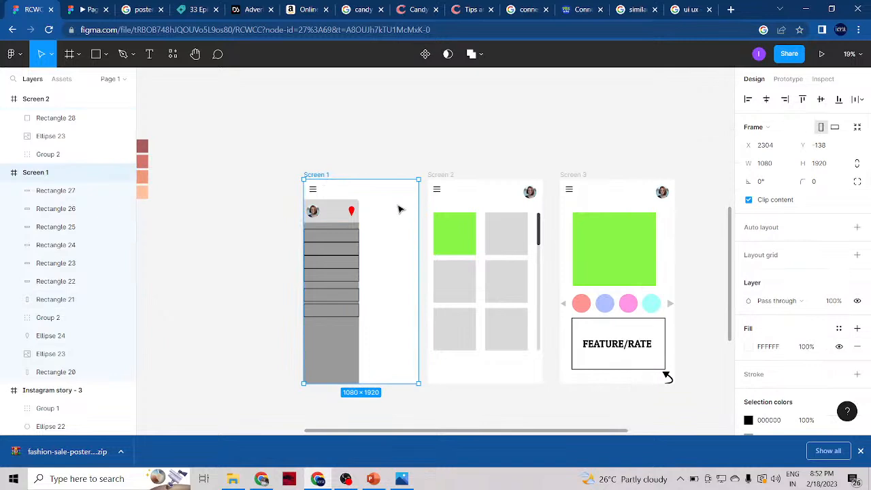
pyautogui.click(749, 346)
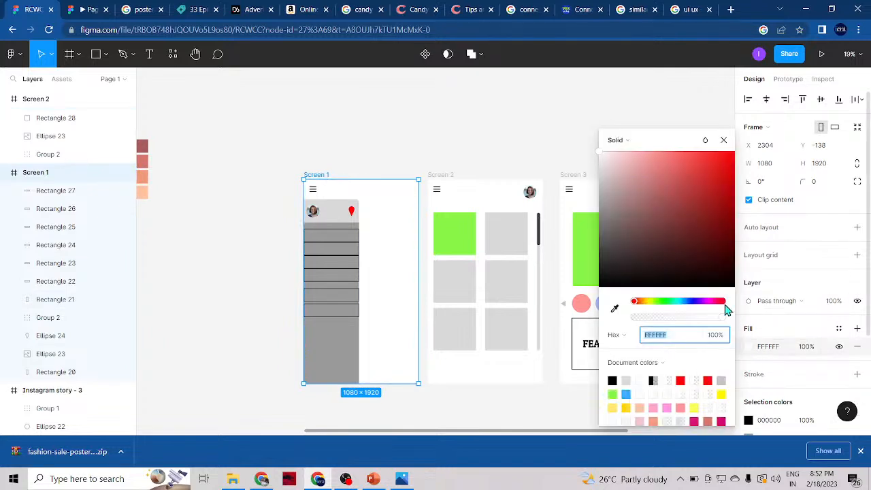
pyautogui.click(632, 141)
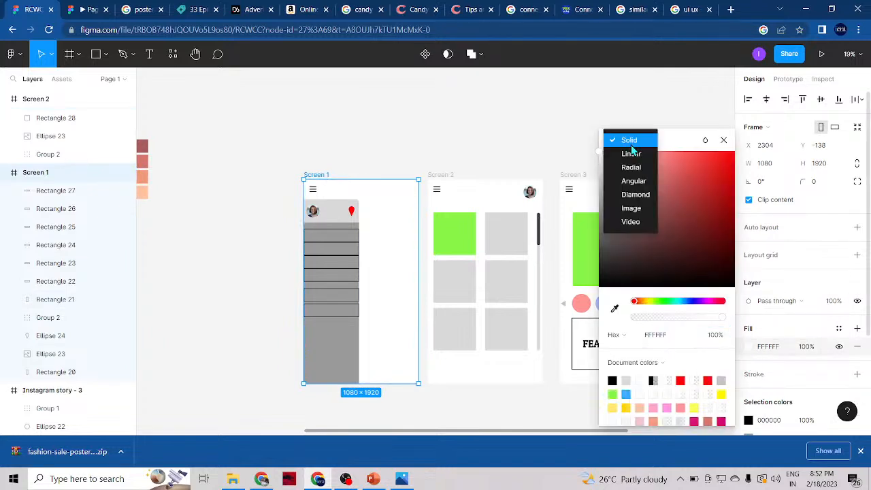
pyautogui.click(632, 159)
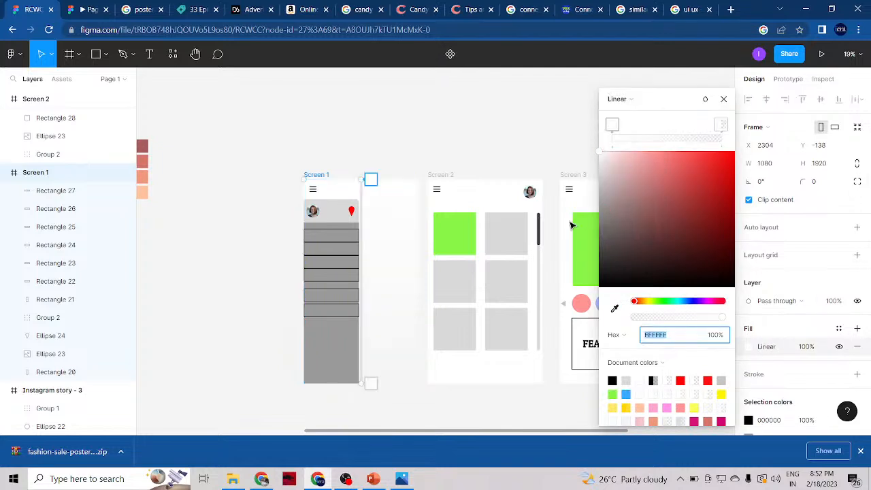
pyautogui.click(674, 166)
pyautogui.moveTo(688, 171)
pyautogui.mouseDown()
pyautogui.moveTo(745, 154)
pyautogui.moveTo(735, 157)
pyautogui.mouseUp()
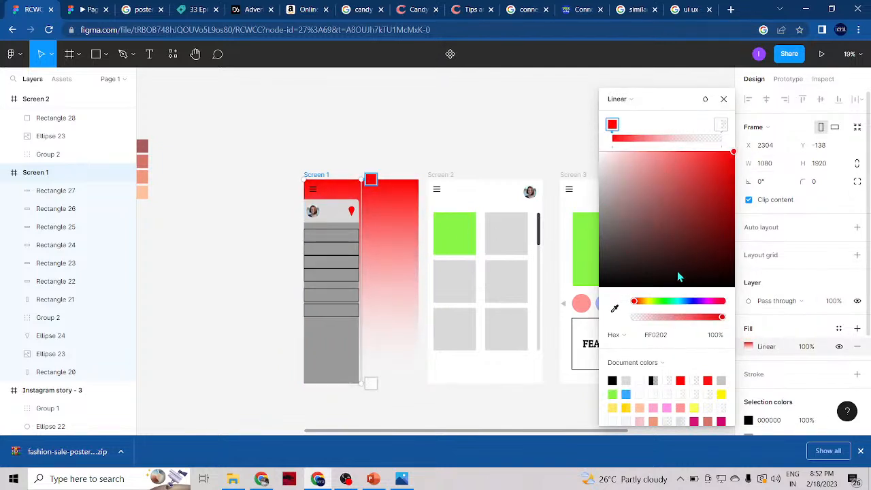
# Set the end stop of Screen 1's gradient to a pale green at 100% opacity.
pyautogui.click(722, 123)
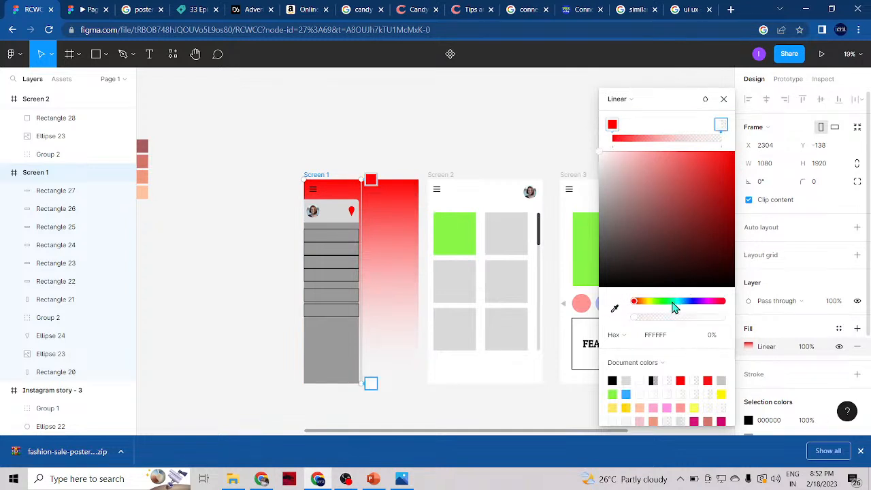
pyautogui.moveTo(673, 303); pyautogui.dragTo(670, 302)
pyautogui.moveTo(653, 187)
pyautogui.mouseDown()
pyautogui.moveTo(637, 149)
pyautogui.moveTo(630, 151)
pyautogui.mouseUp()
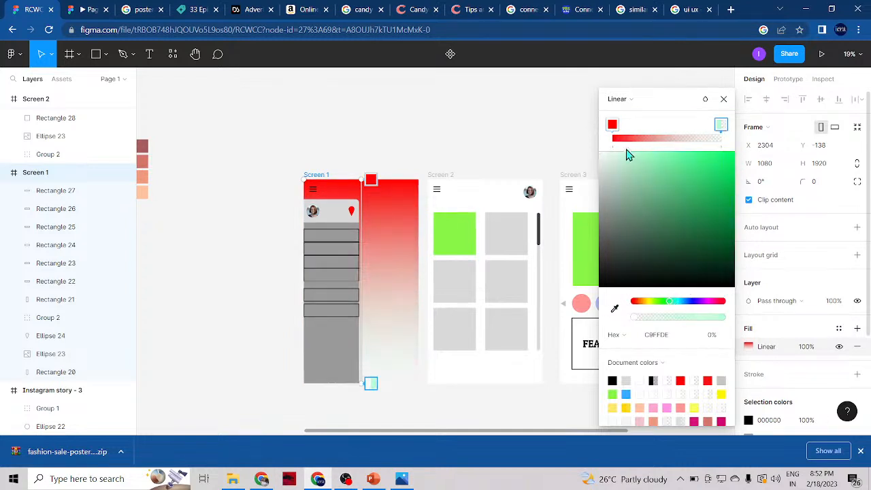
pyautogui.click(680, 317)
pyautogui.moveTo(706, 327); pyautogui.dragTo(752, 324)
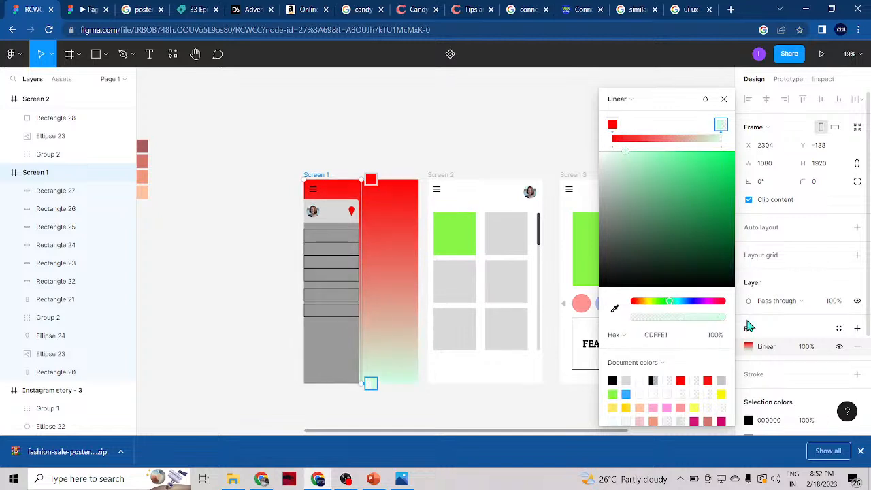
pyautogui.moveTo(627, 161)
pyautogui.mouseDown()
pyautogui.moveTo(605, 156)
pyautogui.moveTo(614, 164)
pyautogui.mouseUp()
# Reduce the opacity of the gradient's red start stop to 50% and close the colour picker.
pyautogui.click(614, 124)
pyautogui.moveTo(708, 323); pyautogui.dragTo(678, 325)
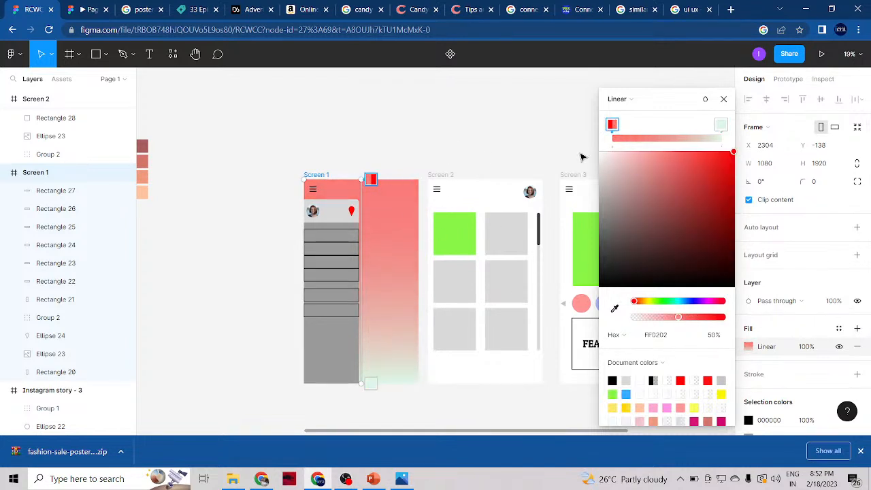
pyautogui.click(723, 99)
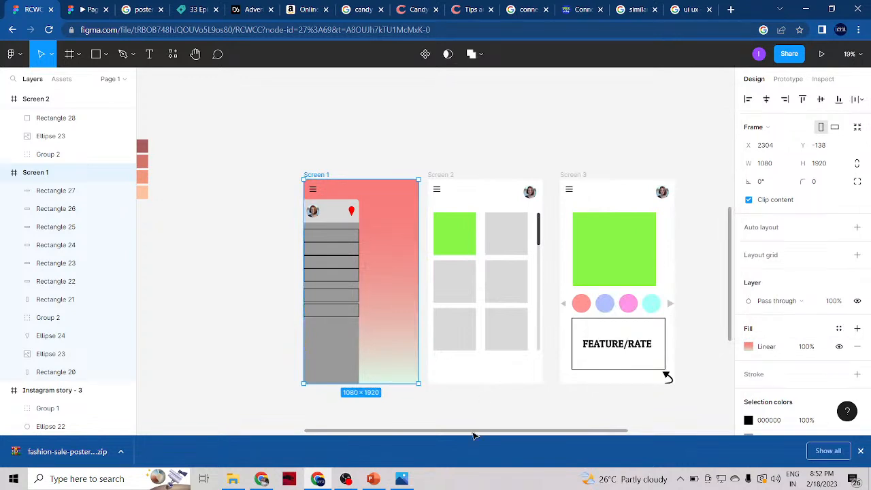
# Move the Game UI 1 reference image directly above the three app screens.
pyautogui.keyDown('ctrl'); pyautogui.scroll(-5, 486, 393); pyautogui.keyUp('ctrl')
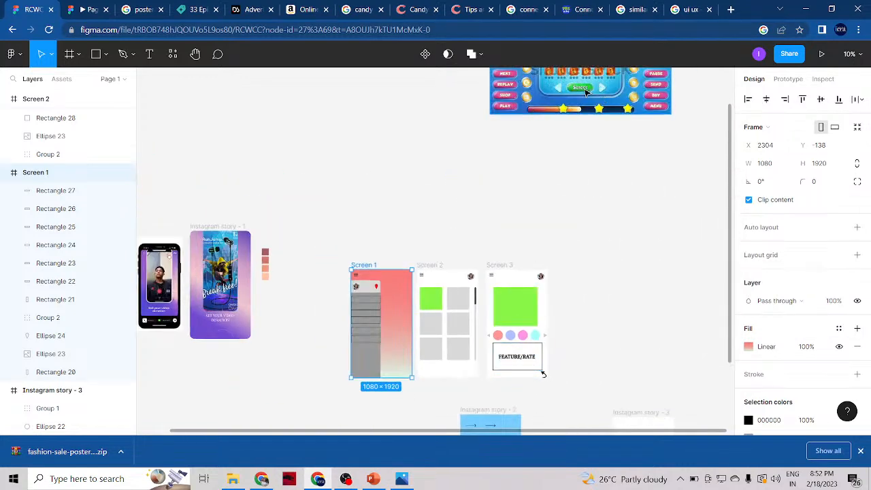
pyautogui.moveTo(546, 95); pyautogui.dragTo(411, 217)
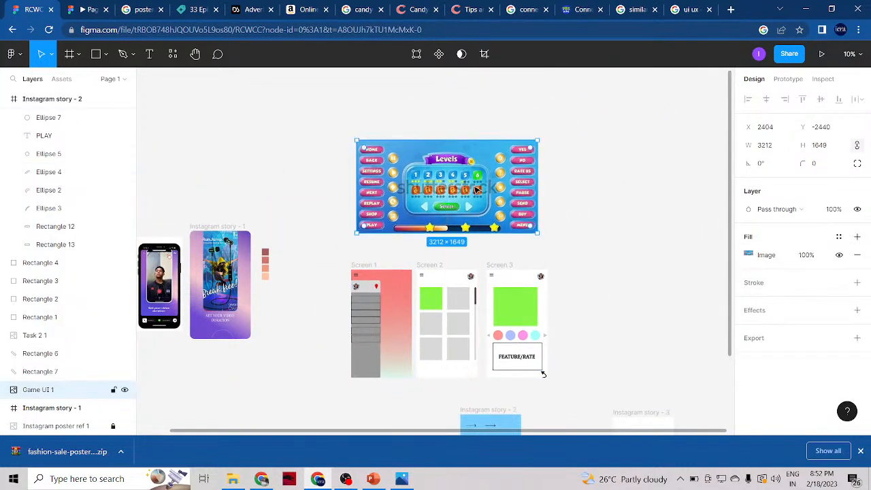
pyautogui.scroll(-2, 514, 316)
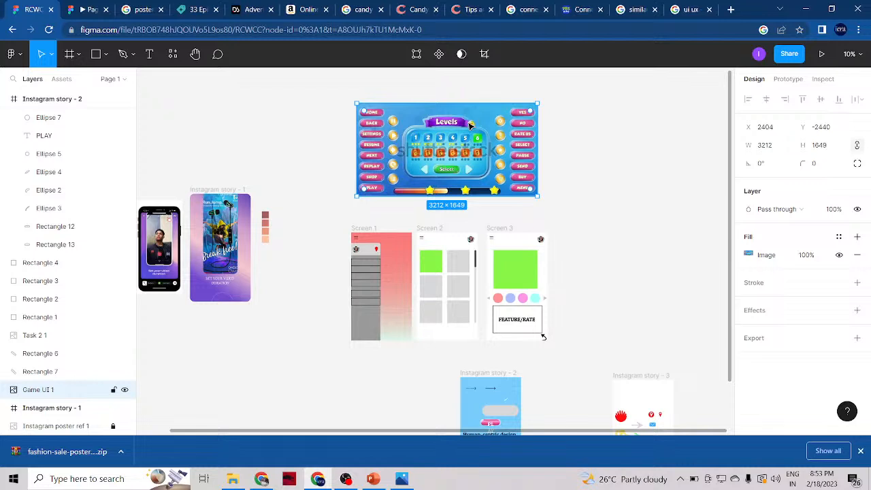
# Compare the three app screens with the game UI reference image and locate the pink PLAY button in the Instagram story - 2 frame.
pyautogui.click(364, 229)
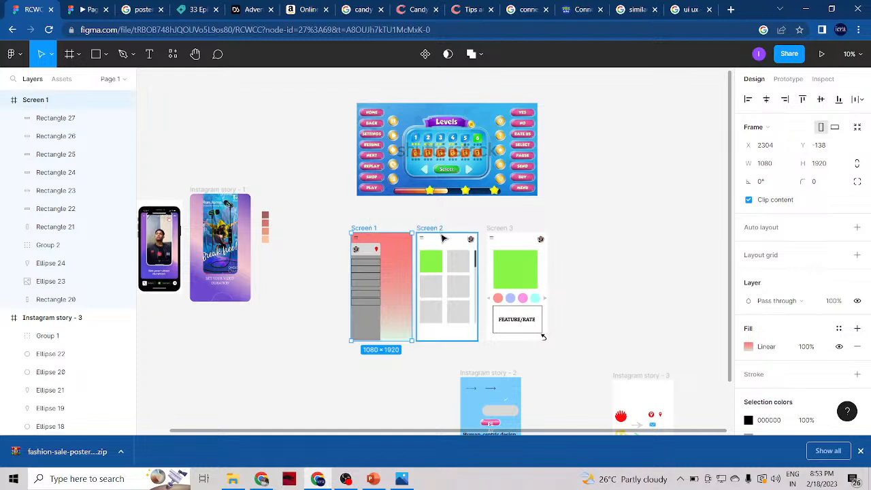
pyautogui.scroll(4, 447, 284)
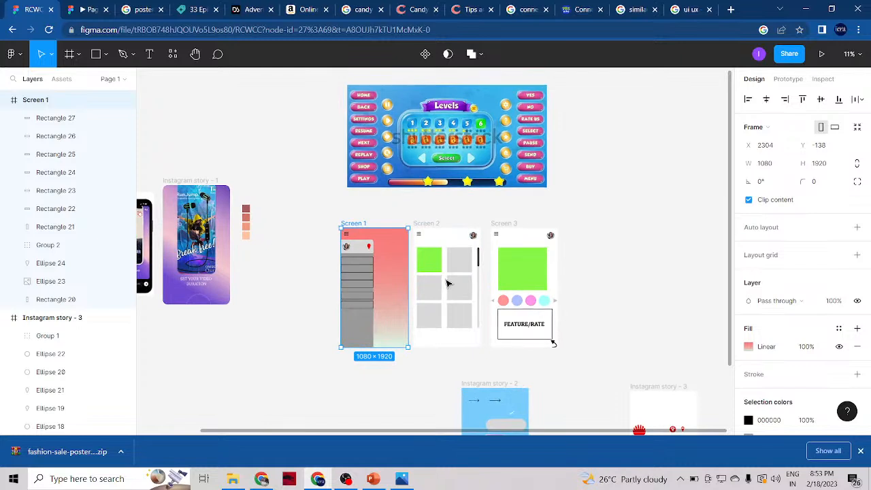
pyautogui.scroll(-1, 447, 283)
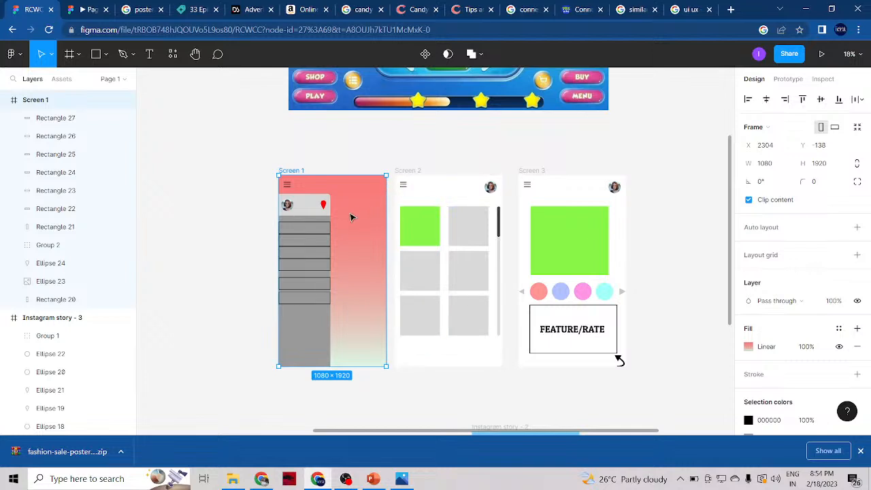
pyautogui.scroll(-1, 503, 304)
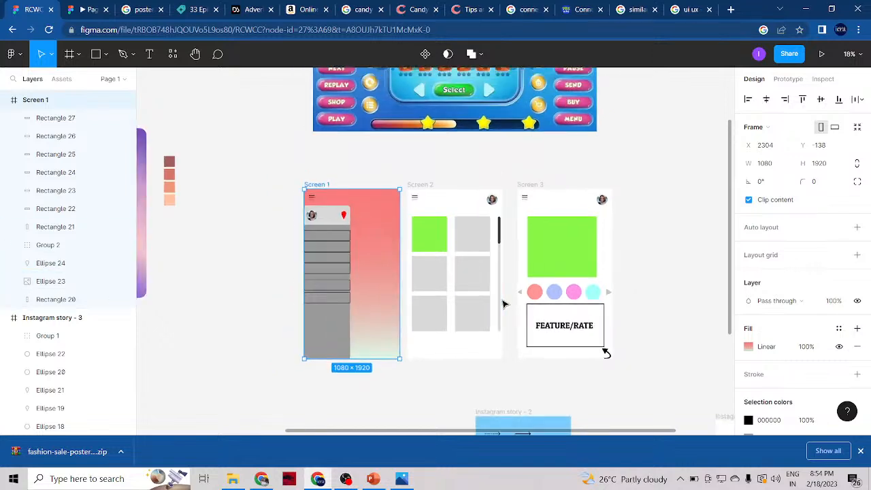
pyautogui.scroll(-1, 504, 304)
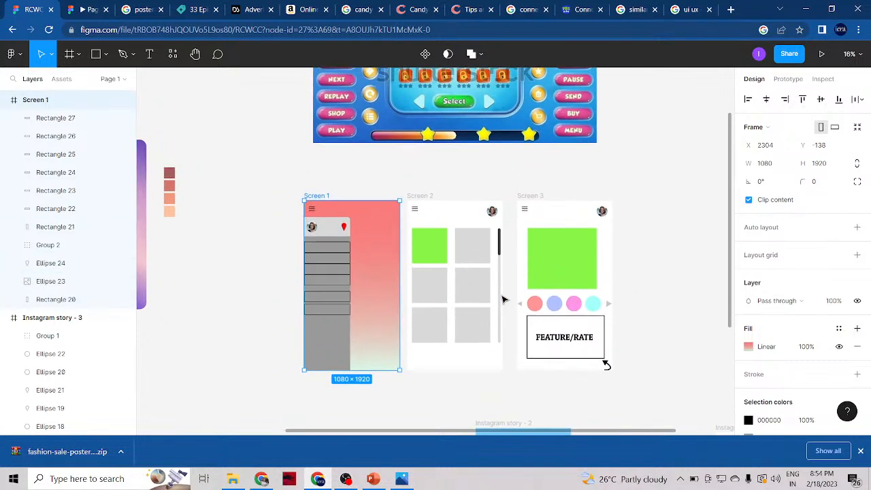
pyautogui.scroll(3, 504, 299)
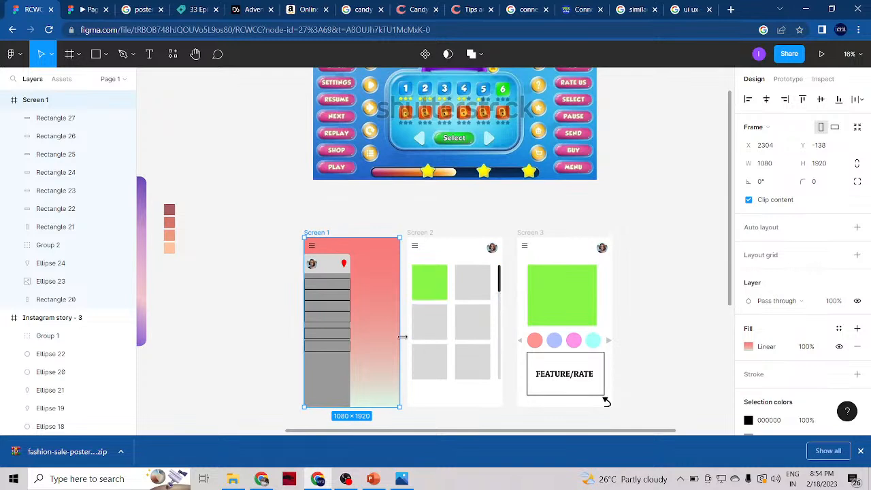
pyautogui.scroll(-1, 403, 337)
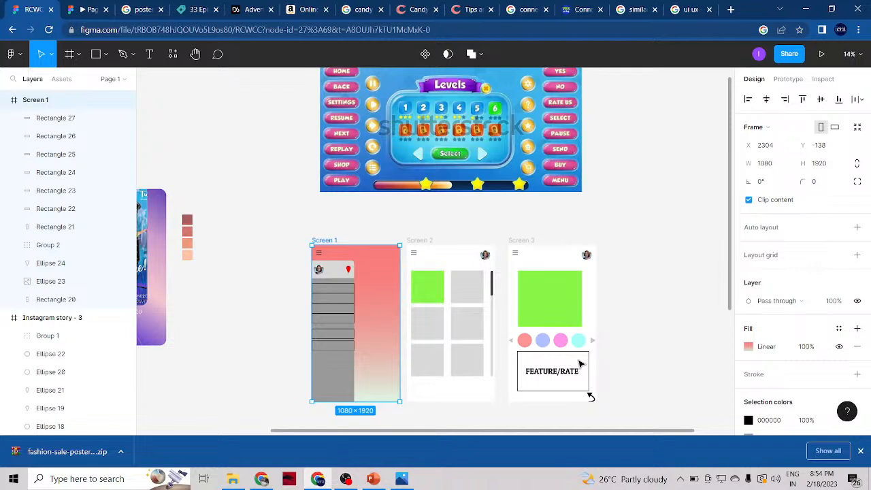
pyautogui.scroll(5, 453, 145)
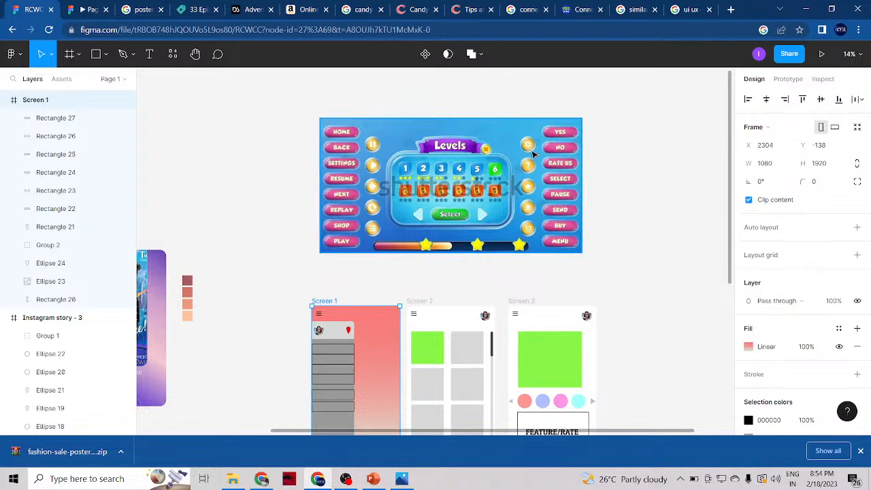
pyautogui.scroll(-2, 538, 238)
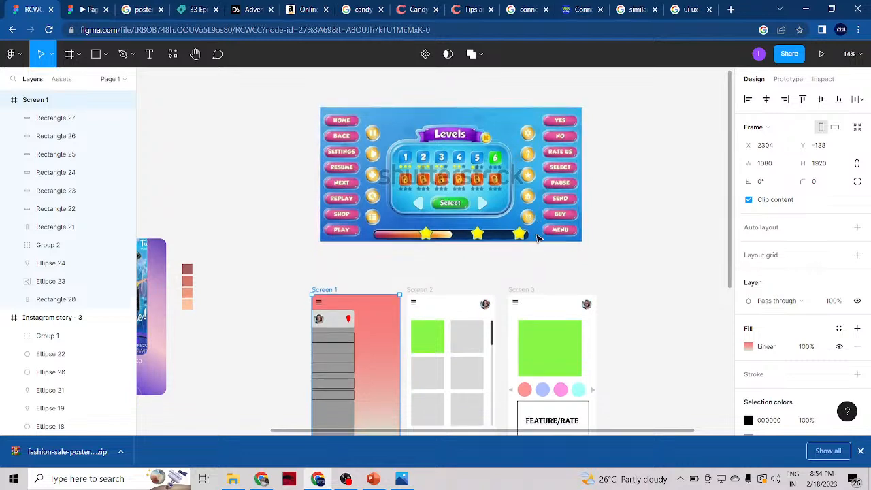
pyautogui.scroll(-1, 537, 238)
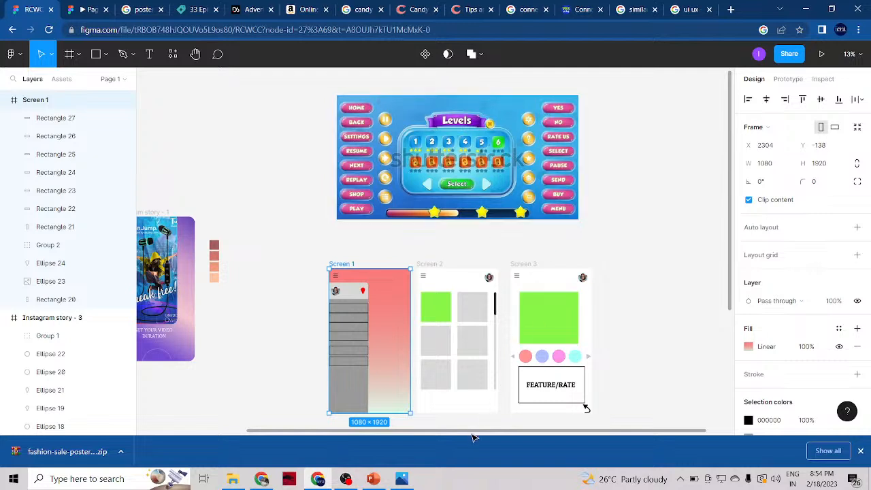
pyautogui.hscroll(3, 536, 432)
pyautogui.scroll(-5, 533, 355)
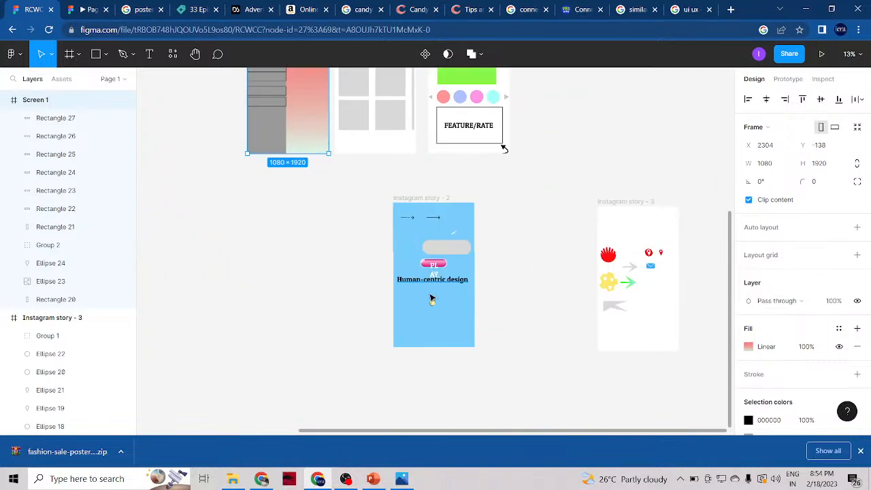
pyautogui.scroll(5, 431, 300)
pyautogui.click(463, 218)
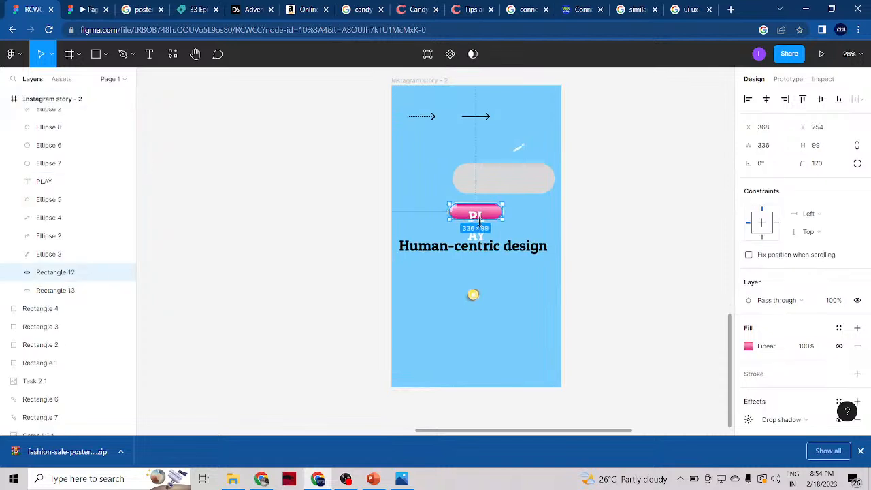
pyautogui.keyDown('shift'); pyautogui.click(474, 228); pyautogui.keyUp('shift')
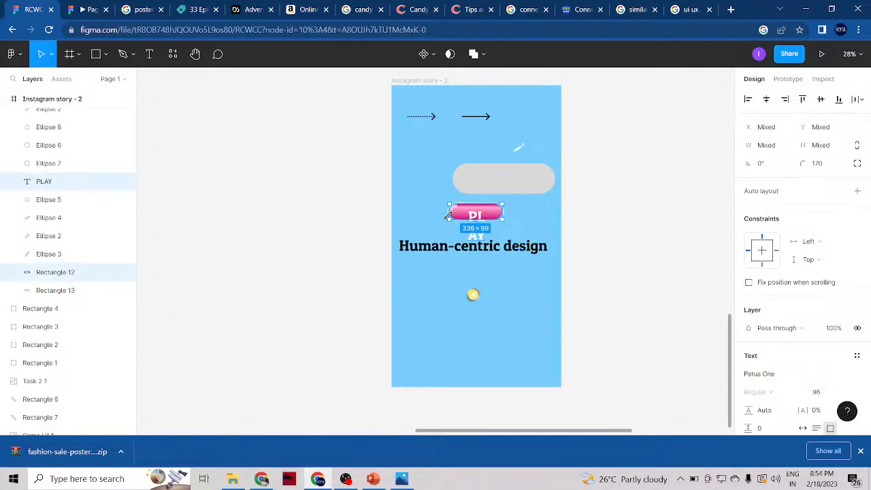
pyautogui.moveTo(448, 215); pyautogui.dragTo(397, 221)
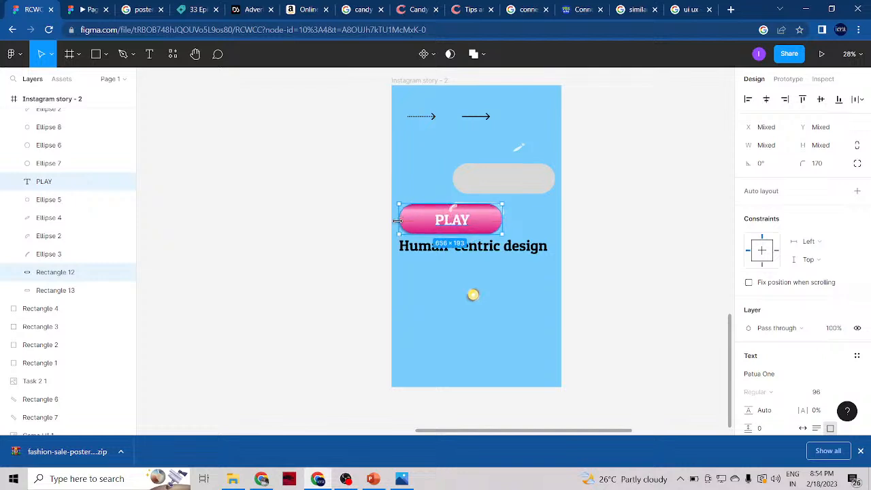
pyautogui.hotkey('ctrl', 'z')
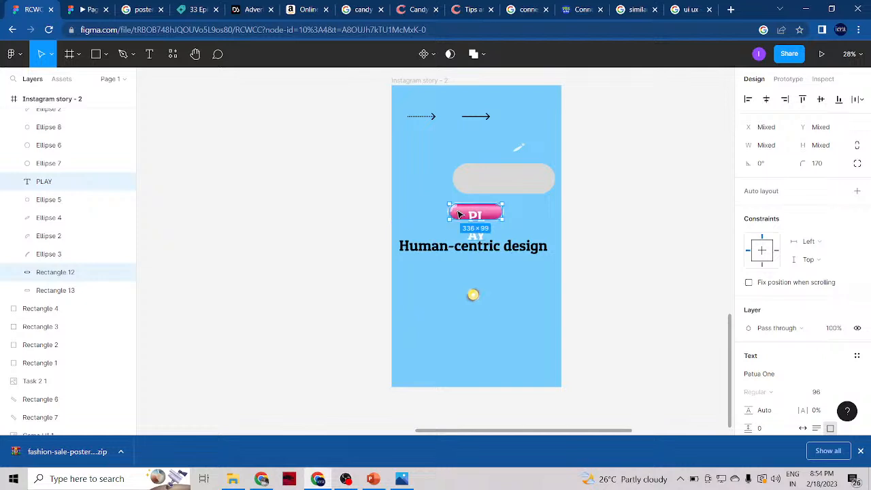
# Select all parts of the pink PLAY button without the heading, enlarge them to about 775 × 254 and place them below the yellow play icon.
pyautogui.moveTo(346, 188); pyautogui.dragTo(511, 243)
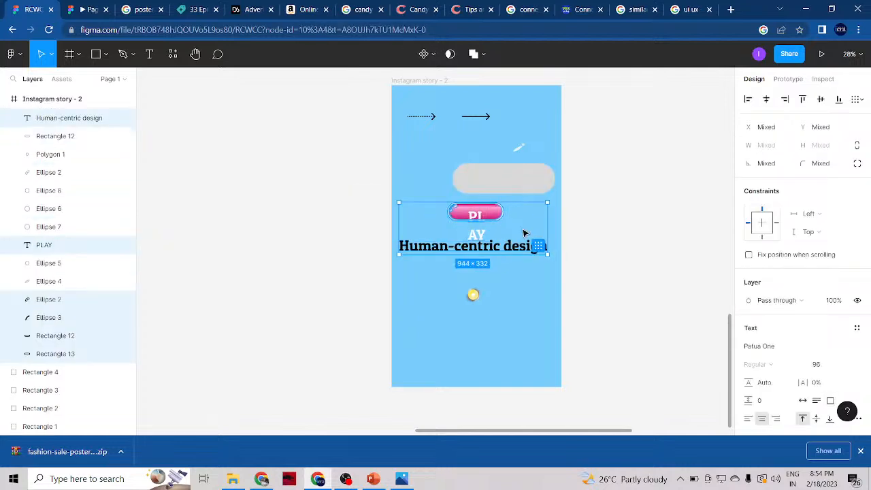
pyautogui.click(447, 216)
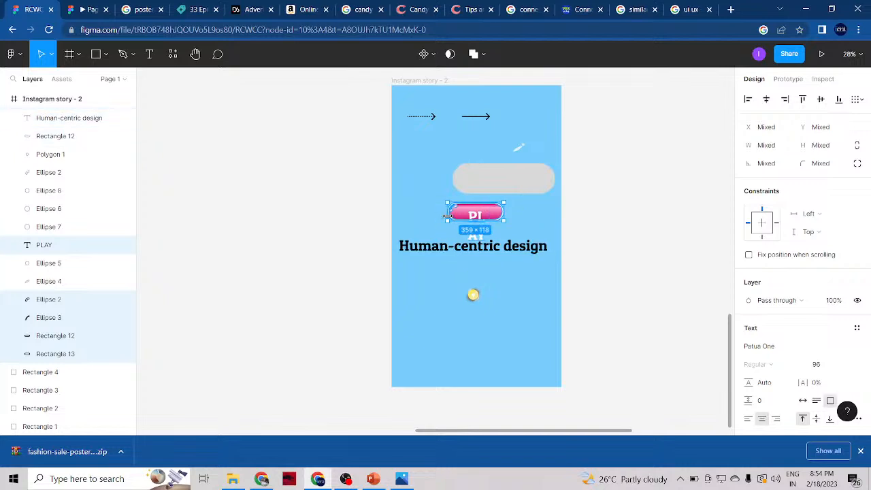
pyautogui.moveTo(447, 216); pyautogui.dragTo(461, 336)
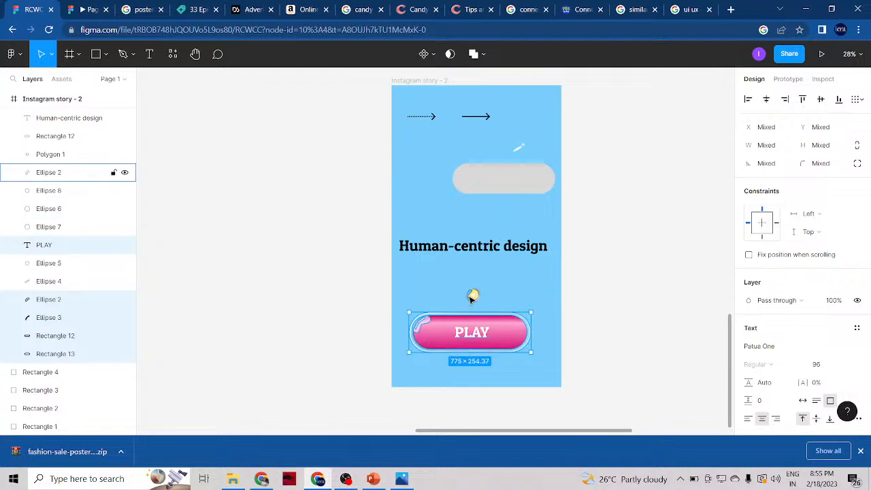
# Enlarge the yellow play icon to about 229 × 229 and move the "Human-centric design" heading up beneath the arrows.
pyautogui.moveTo(446, 275); pyautogui.dragTo(482, 281)
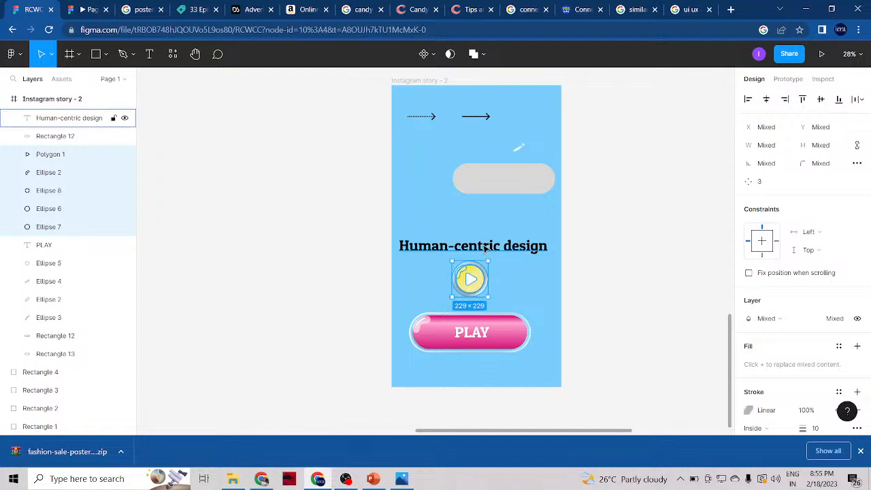
pyautogui.moveTo(486, 250); pyautogui.dragTo(489, 135)
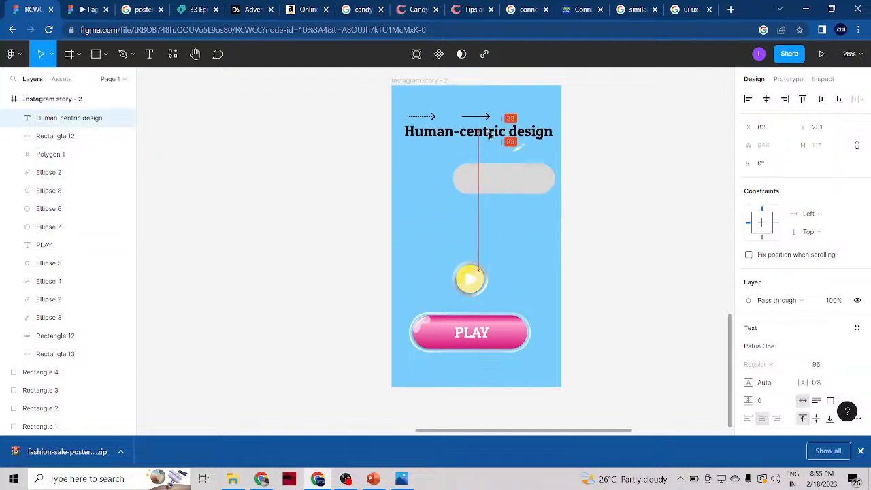
# Move the play icon and the PLAY button up together to the middle of the blue frame.
pyautogui.moveTo(430, 248); pyautogui.dragTo(515, 343)
pyautogui.moveTo(477, 293); pyautogui.dragTo(498, 298)
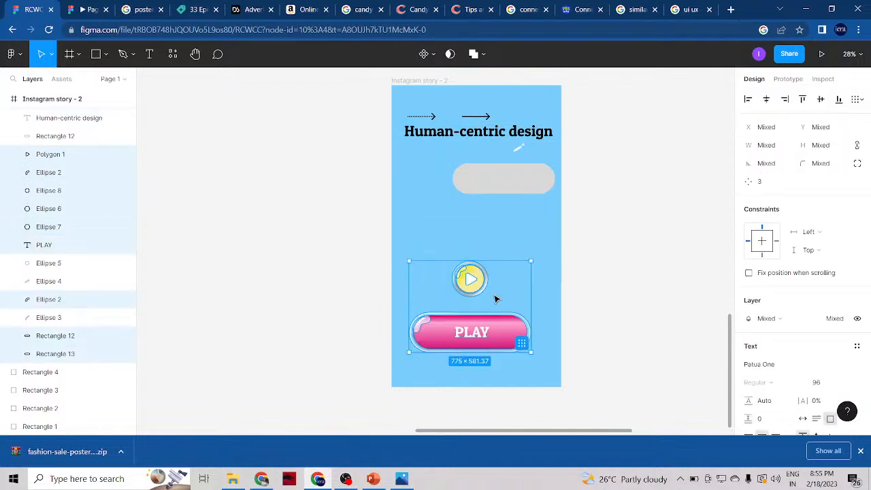
pyautogui.moveTo(357, 308); pyautogui.dragTo(526, 360)
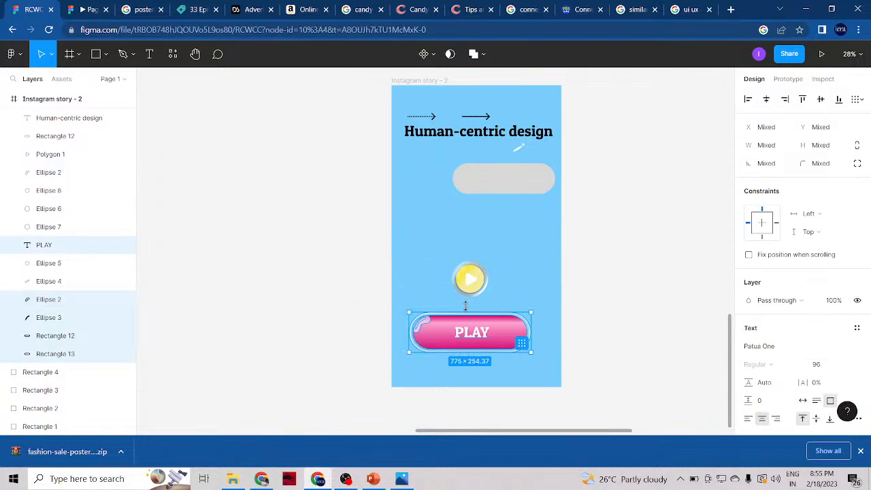
pyautogui.moveTo(340, 253); pyautogui.dragTo(534, 314)
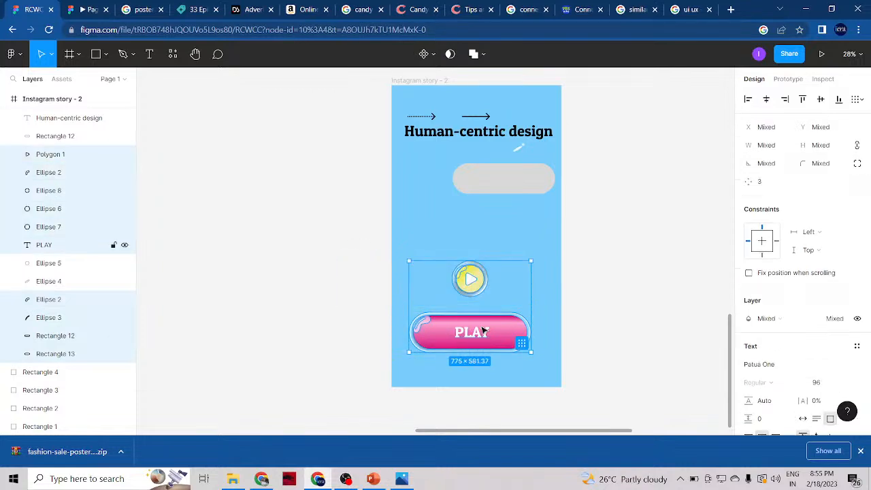
pyautogui.moveTo(483, 330); pyautogui.dragTo(482, 298)
pyautogui.click(599, 301)
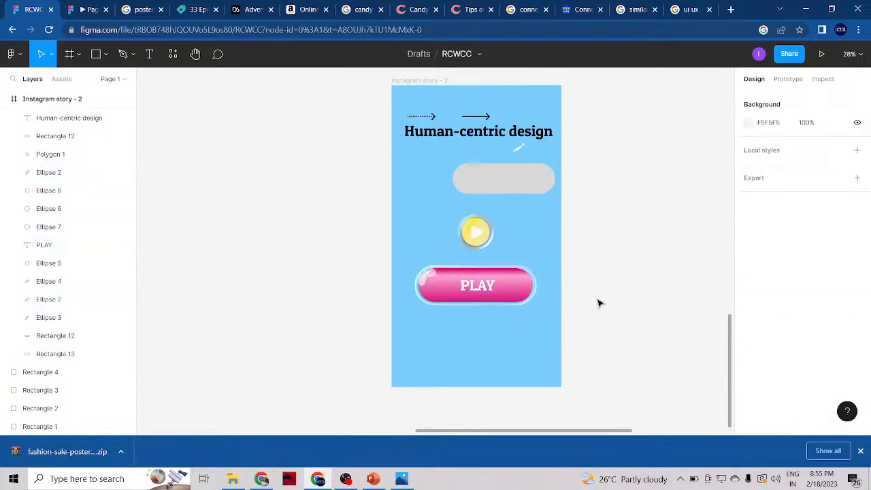
# Add a 1x PNG export setting to all layers of the play icon and the PLAY button.
pyautogui.moveTo(365, 221); pyautogui.dragTo(571, 346)
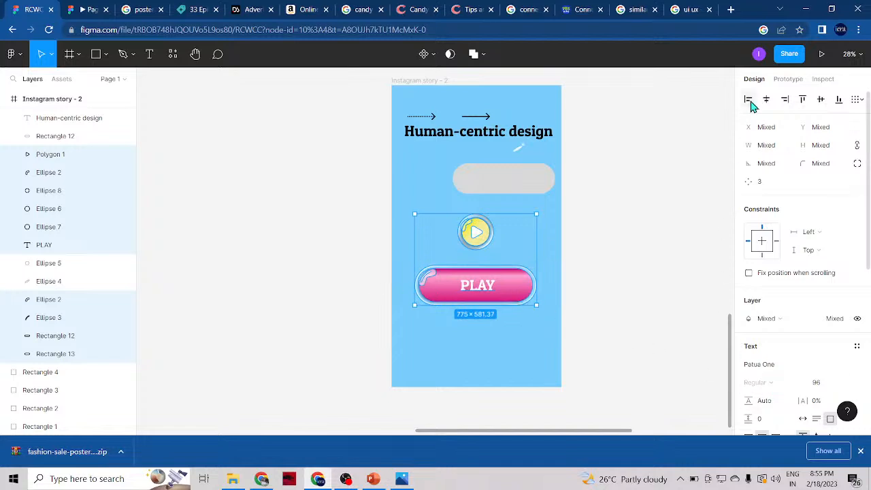
pyautogui.scroll(-5, 789, 272)
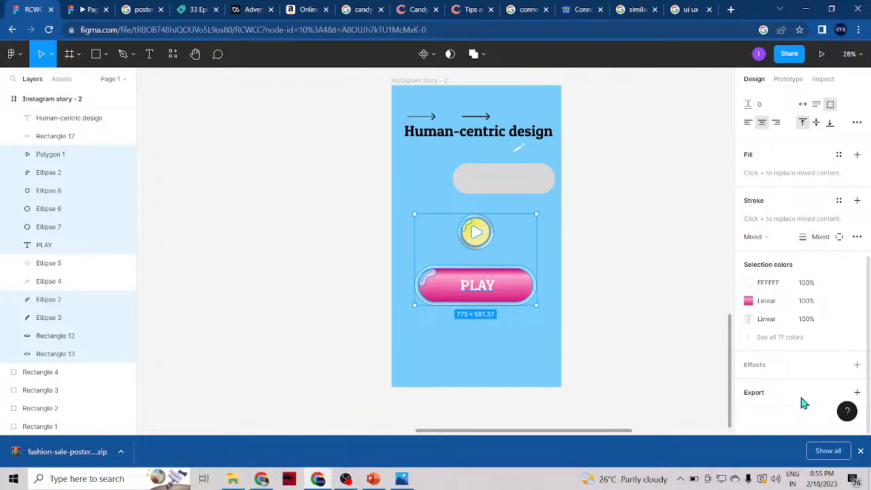
pyautogui.click(858, 395)
pyautogui.scroll(-1, 783, 347)
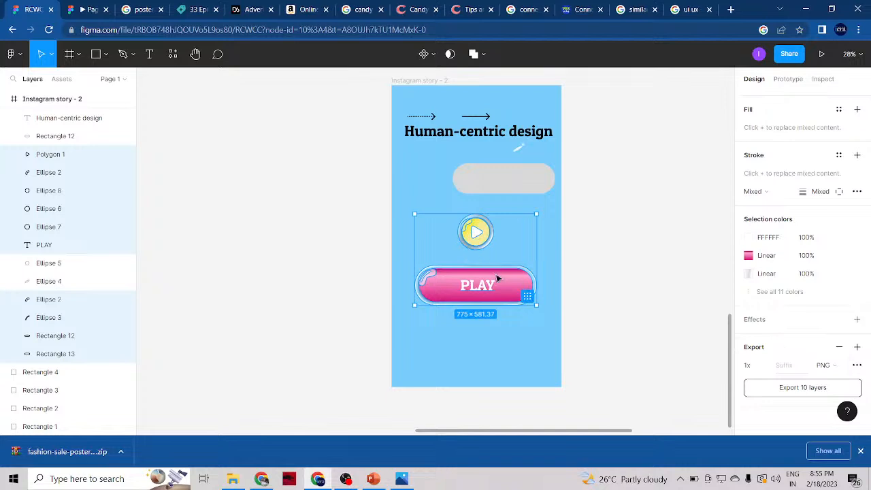
# Group the PLAY text, highlight ellipses and pink rounded rectangles of the PLAY button into a single group.
pyautogui.click(356, 262)
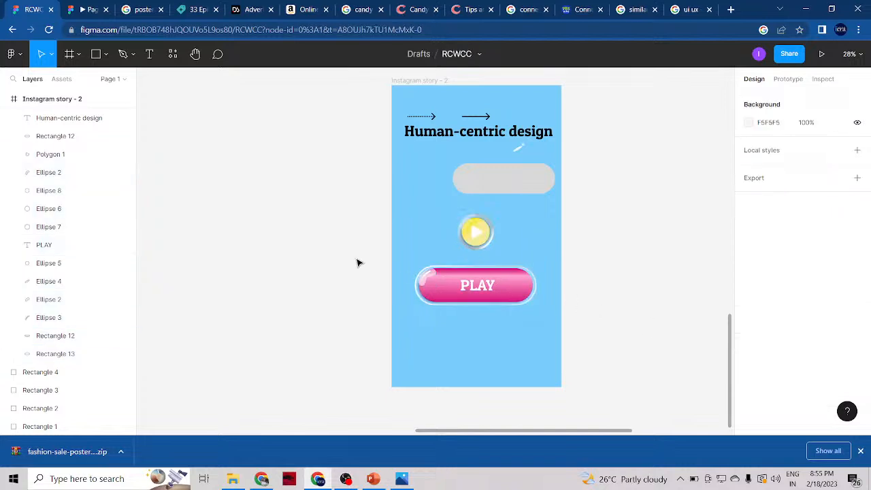
pyautogui.moveTo(357, 262); pyautogui.dragTo(513, 311)
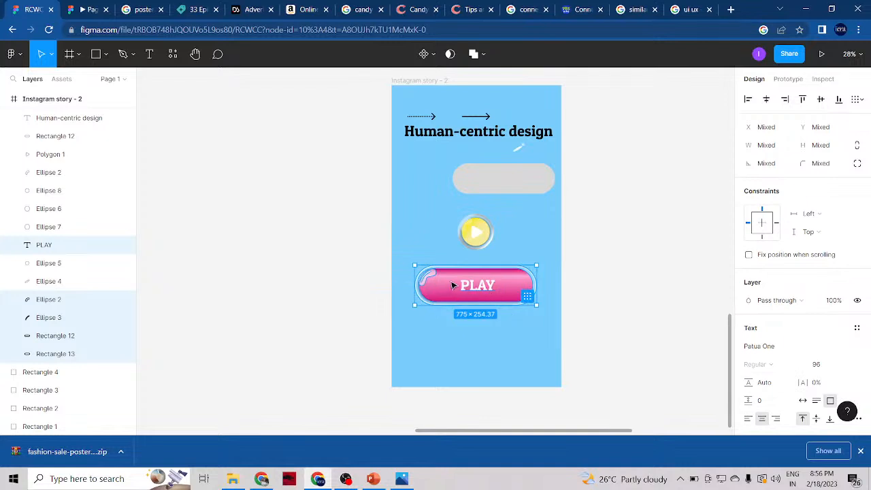
pyautogui.scroll(-5, 808, 407)
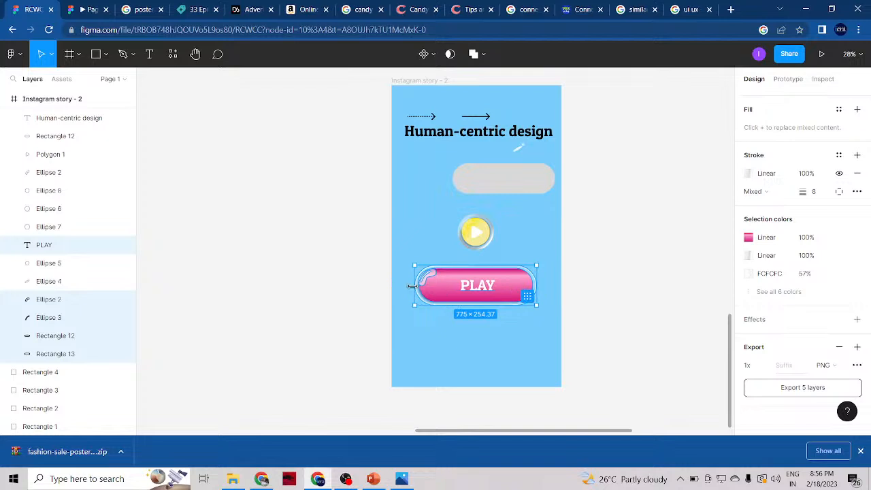
pyautogui.rightClick(437, 294)
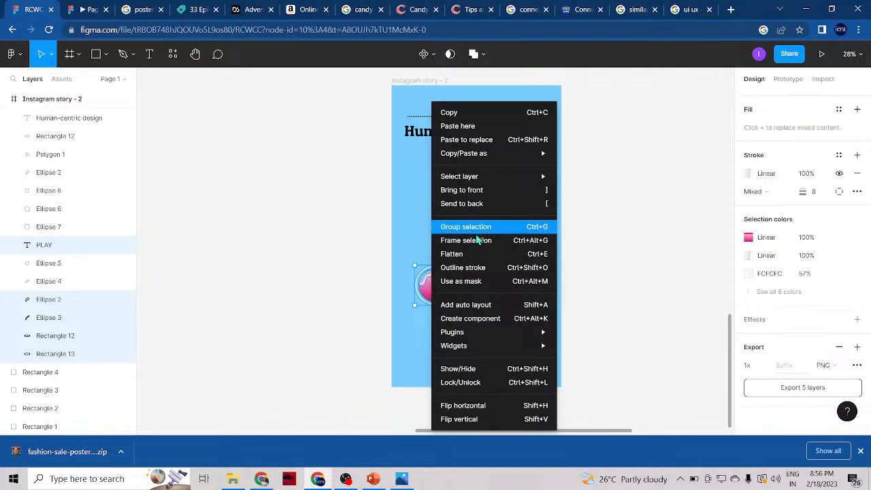
pyautogui.click(532, 233)
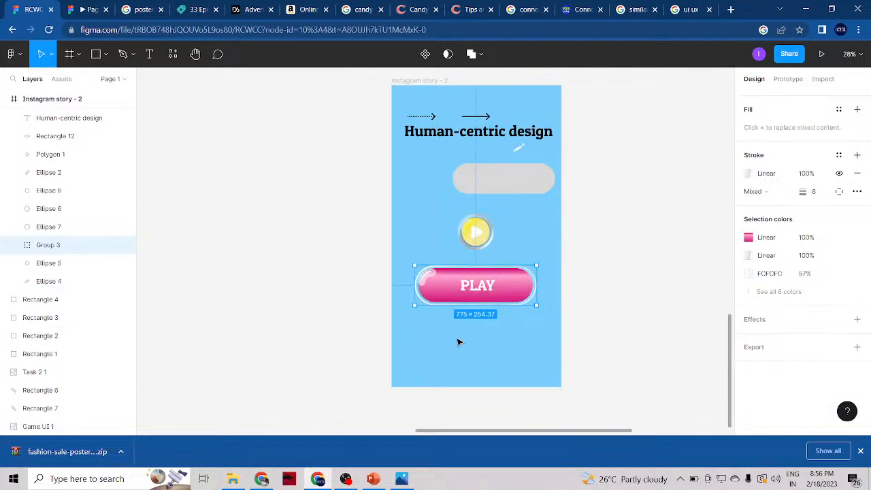
# Add a 1x PNG export setting to the PLAY button group, preview it and export the group.
pyautogui.click(12, 245)
pyautogui.click(12, 245)
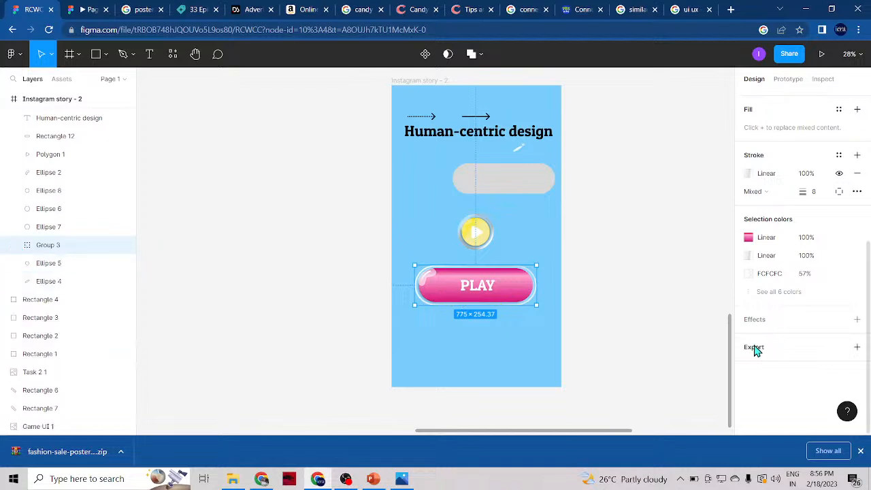
pyautogui.click(856, 347)
pyautogui.scroll(-1, 806, 367)
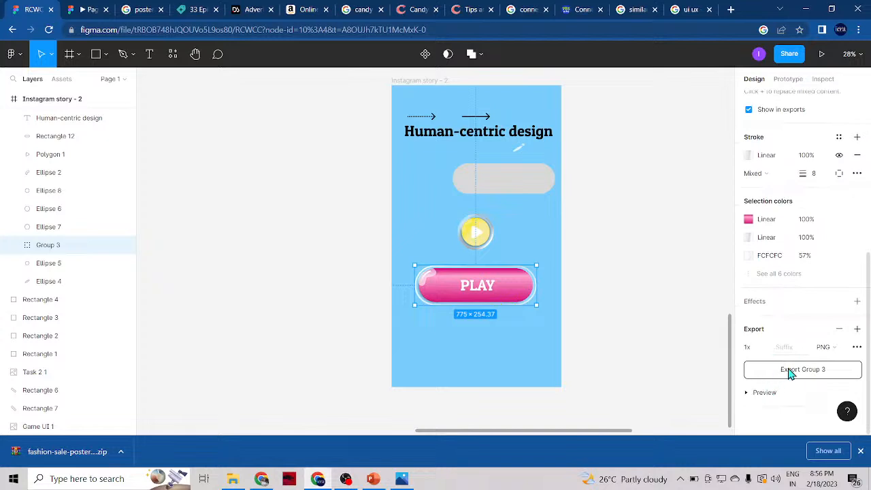
pyautogui.click(747, 393)
pyautogui.scroll(-2, 755, 388)
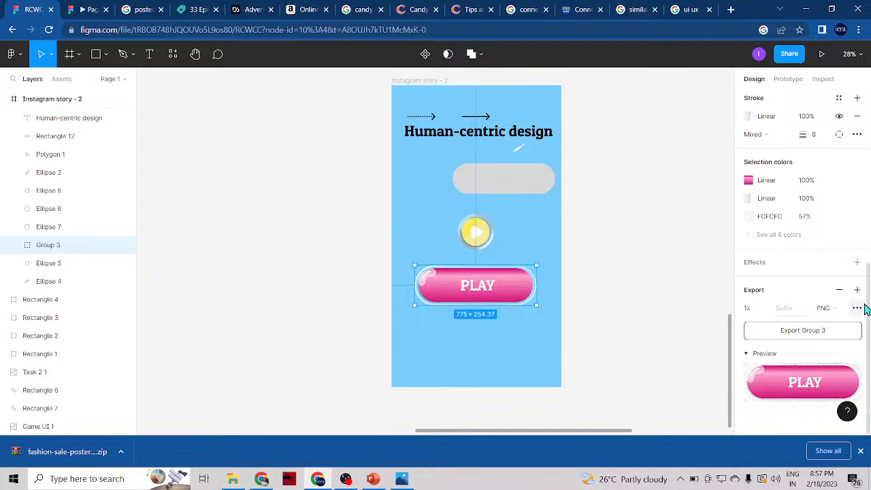
pyautogui.click(797, 332)
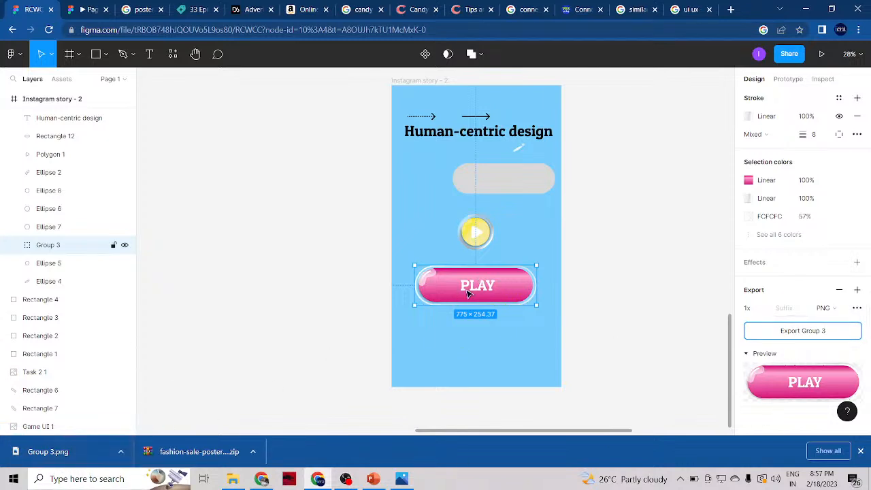
# Open the exported Group 3.png in the image viewer to check its background, then return to the design file.
pyautogui.click(120, 451)
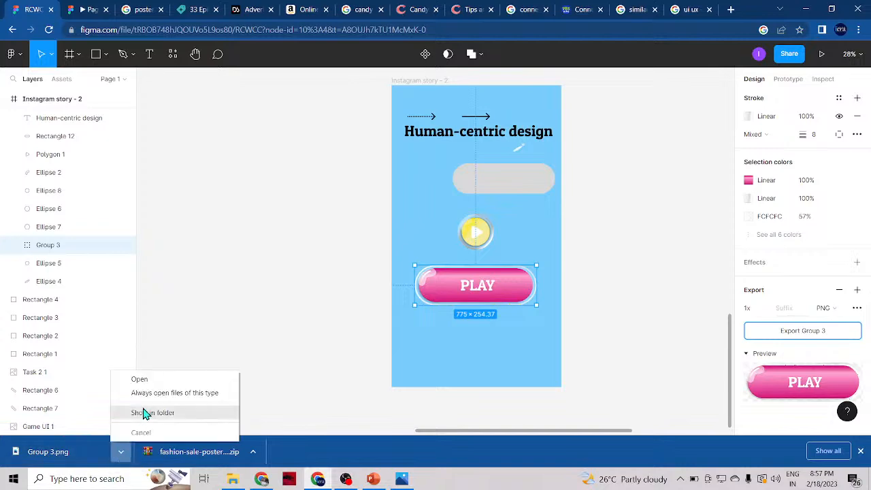
pyautogui.click(77, 451)
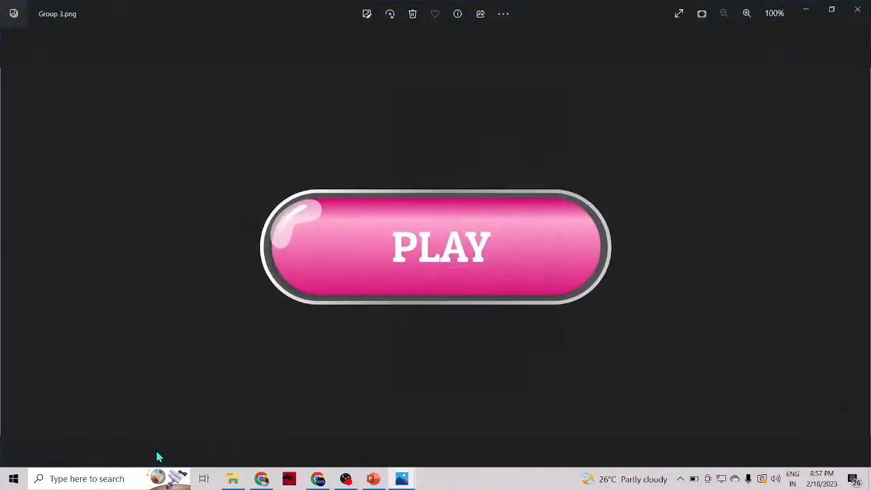
pyautogui.scroll(1, 461, 255)
pyautogui.scroll(-1, 452, 251)
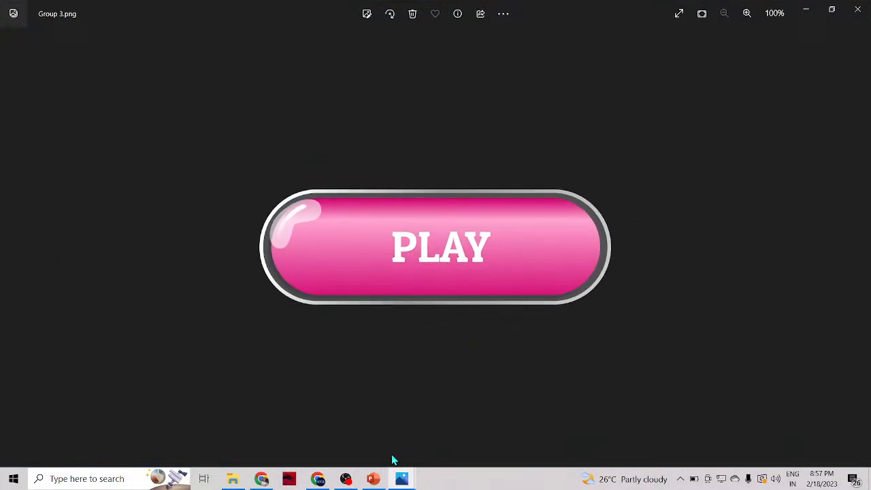
pyautogui.click(262, 479)
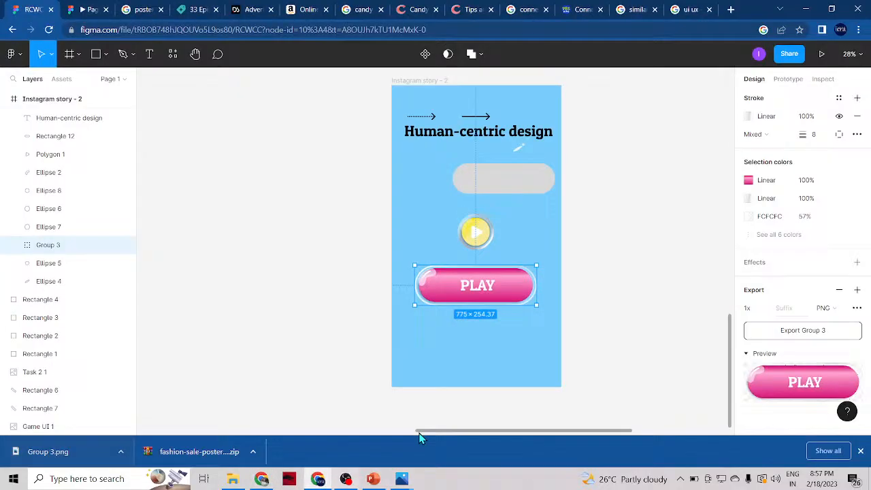
pyautogui.click(318, 479)
# Switch the PLAY button group's export format to JPG and export the group.
pyautogui.moveTo(346, 209); pyautogui.dragTo(500, 304)
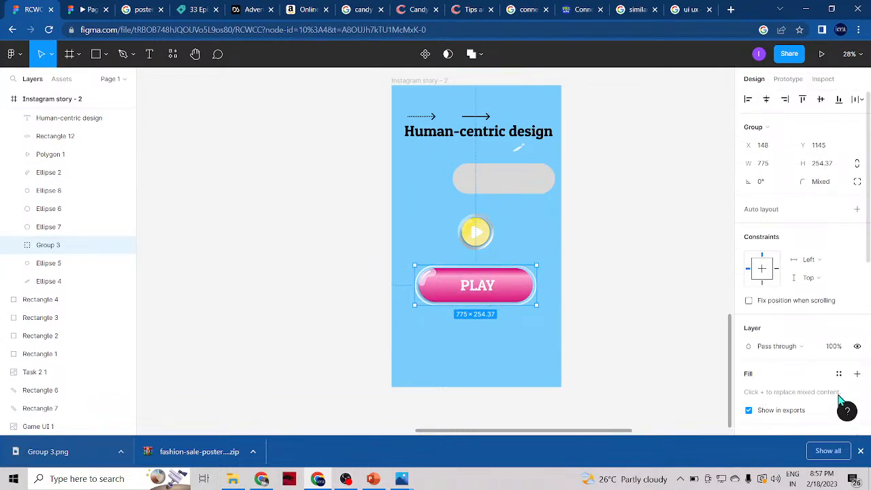
pyautogui.scroll(-5, 823, 394)
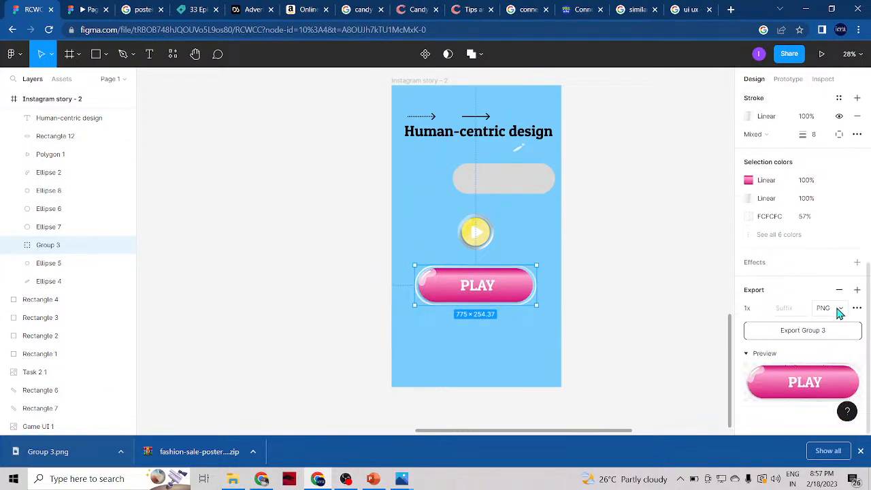
pyautogui.click(837, 309)
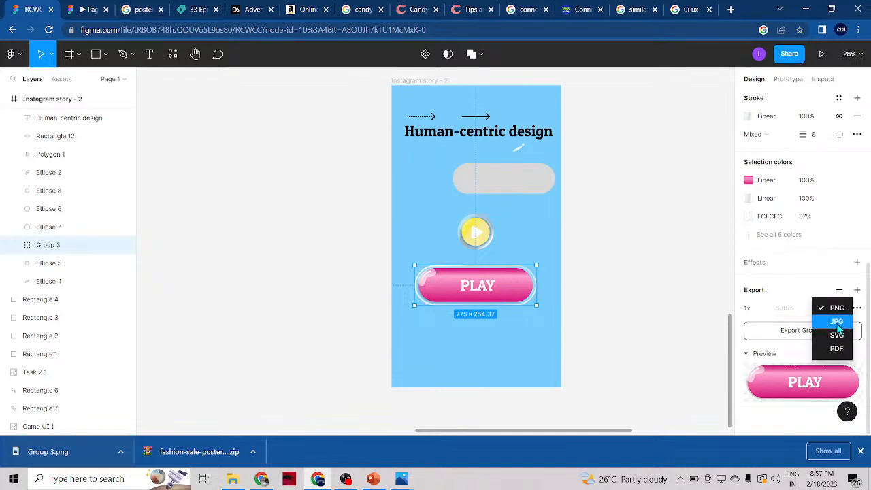
pyautogui.click(836, 323)
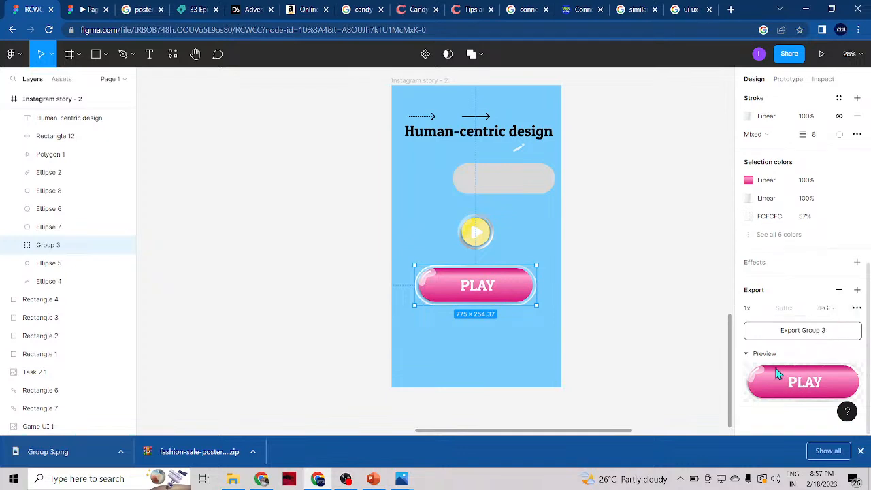
pyautogui.click(794, 331)
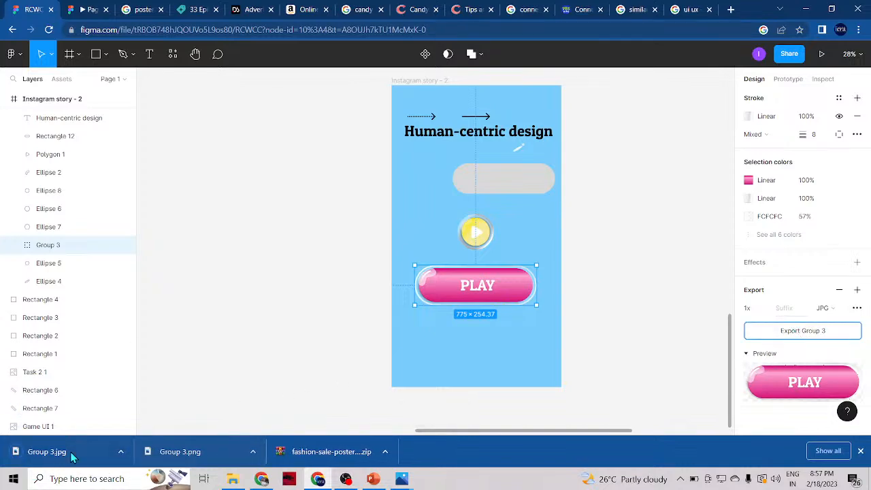
# Open Group 3.jpg, compare its background with that of Group 3.png, and return to the design file.
pyautogui.click(68, 452)
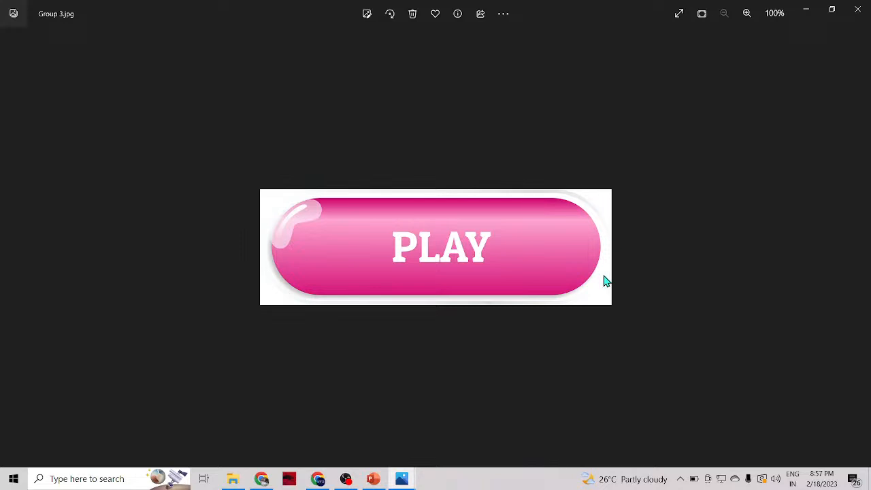
pyautogui.moveTo(402, 478)
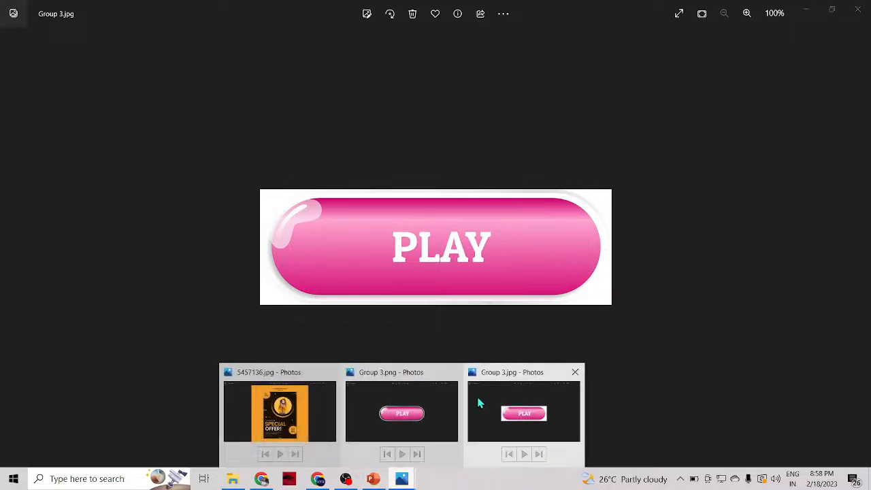
pyautogui.click(437, 406)
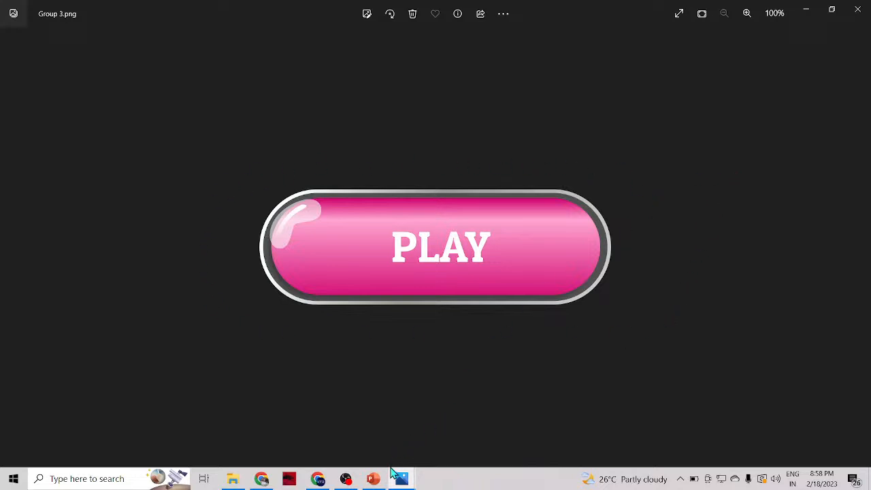
pyautogui.click(318, 479)
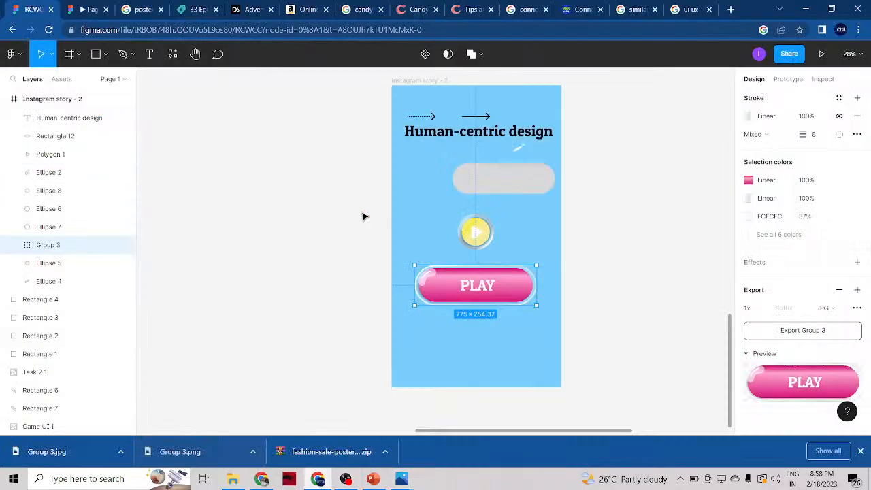
# Move the PLAY button group down and to the left on the blue frame, to about X 51, Y 1298.
pyautogui.moveTo(361, 213); pyautogui.dragTo(502, 253)
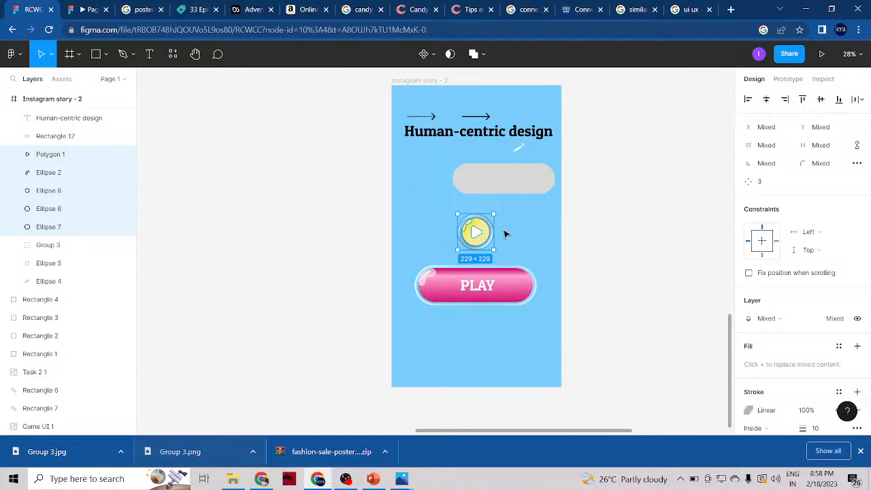
pyautogui.click(476, 302)
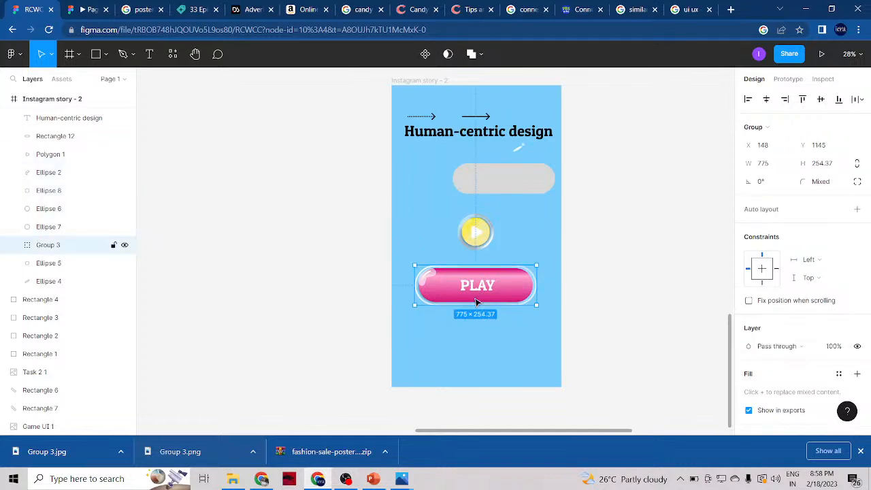
pyautogui.moveTo(477, 288); pyautogui.dragTo(462, 315)
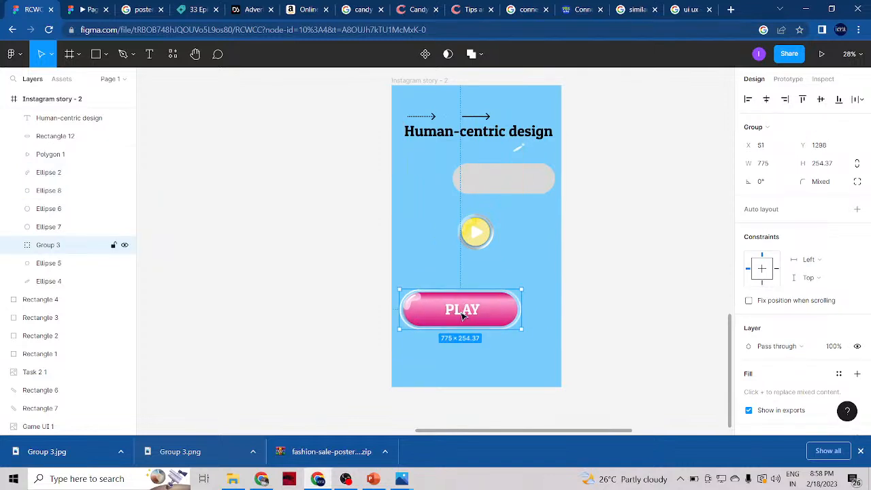